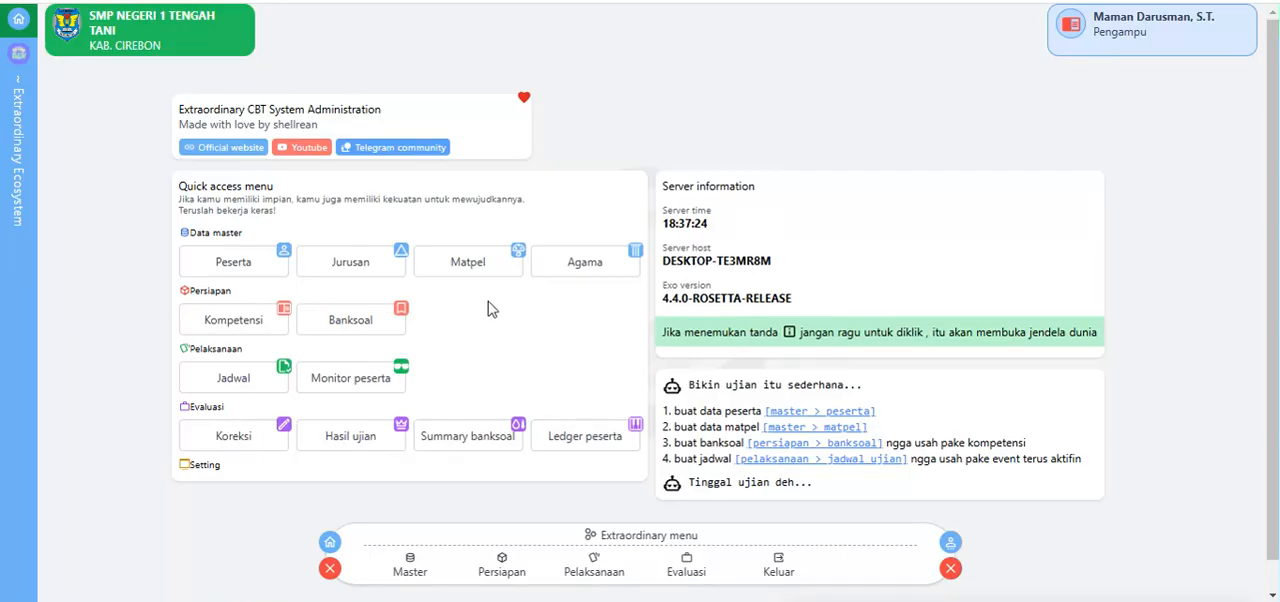
# Step: Start a new question bank with the code SASIF24 and the subject IF Informatika
pyautogui.click(350, 328)
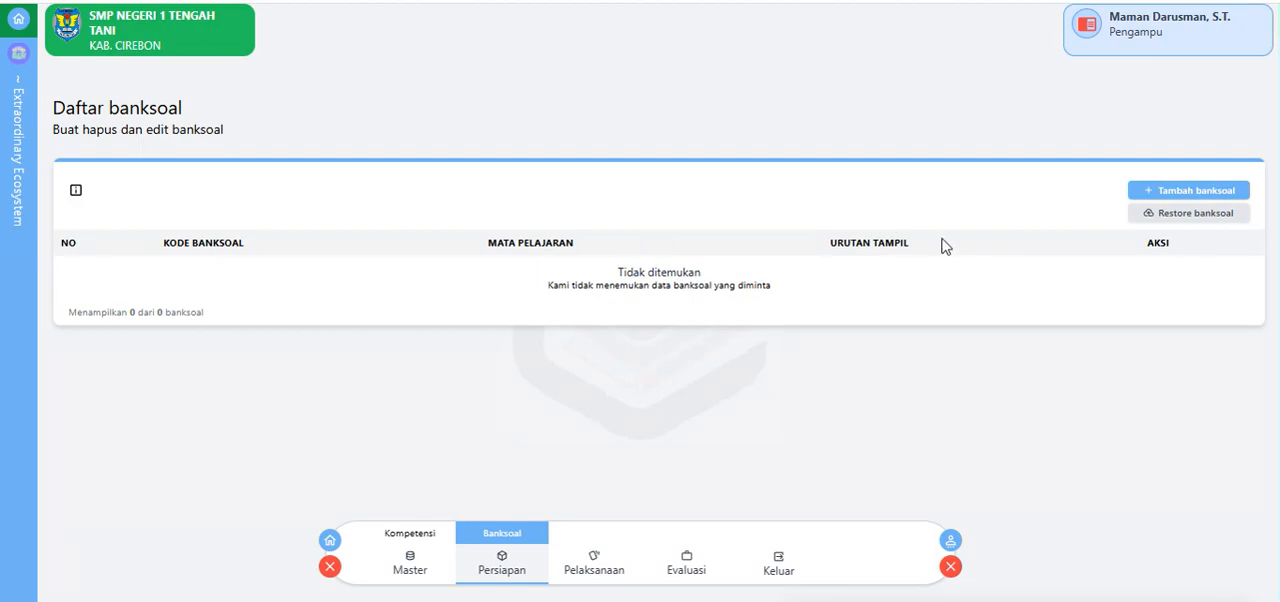
pyautogui.click(1178, 191)
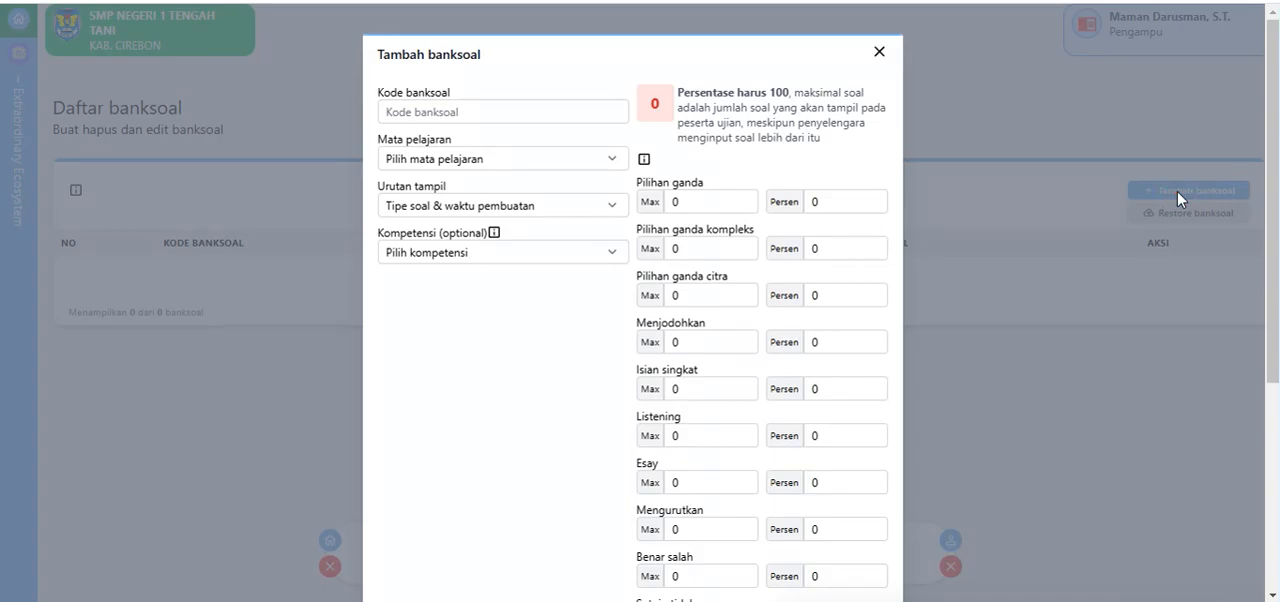
pyautogui.click(477, 113)
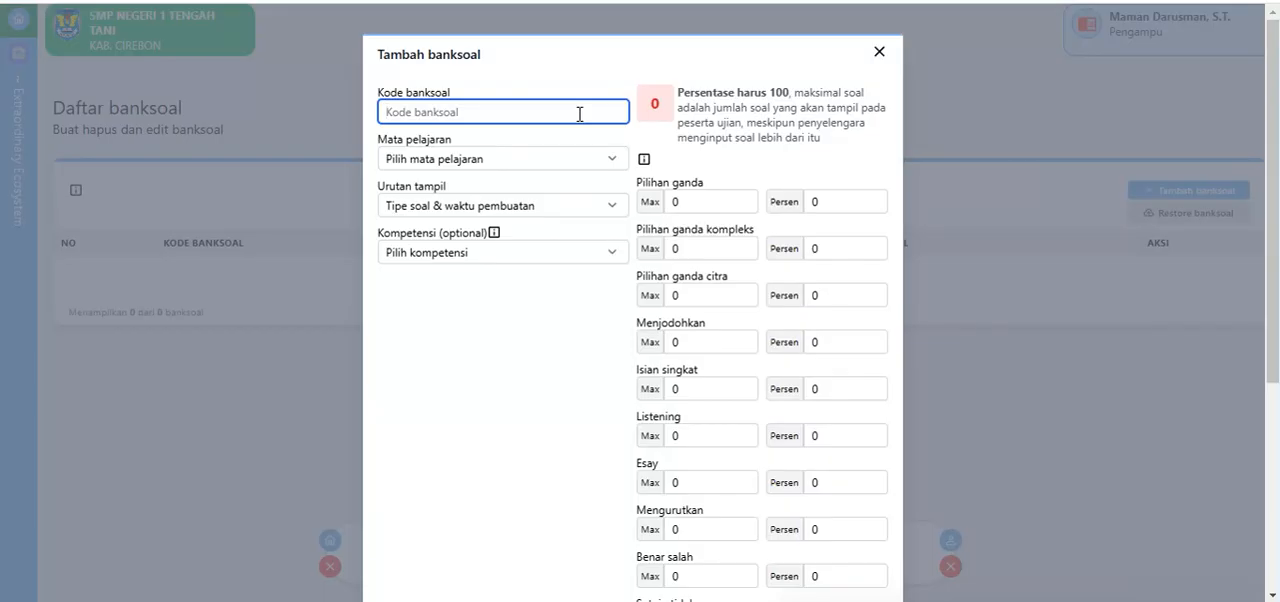
pyautogui.write('SAS')
pyautogui.write('IF')
pyautogui.write('23')
pyautogui.click(446, 151)
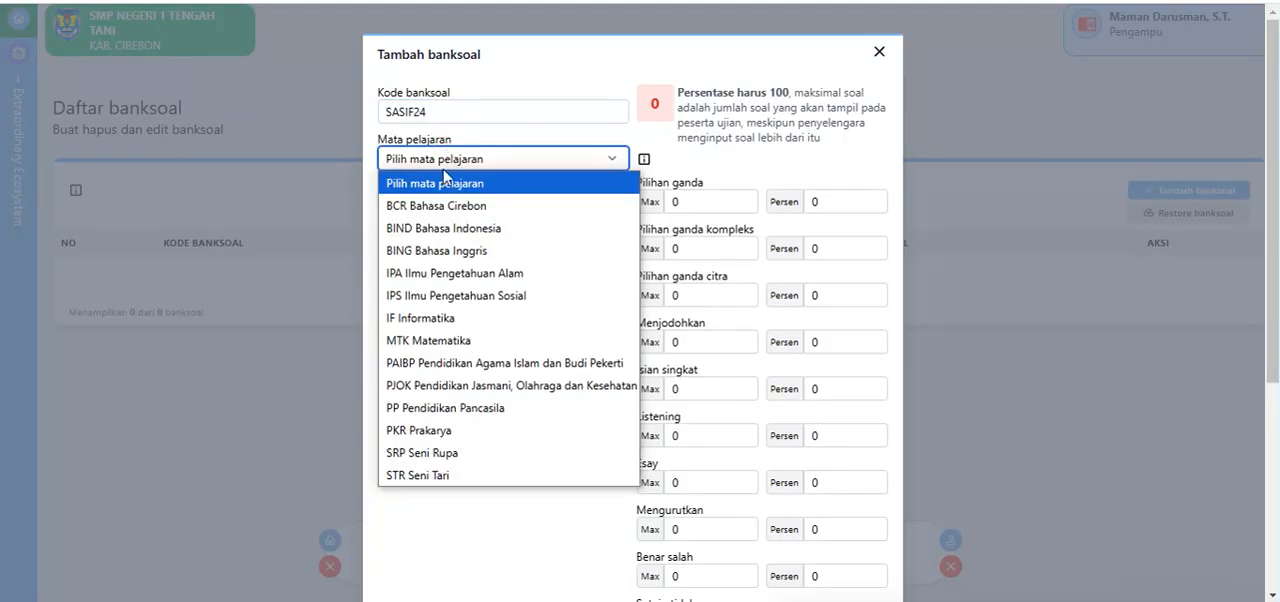
pyautogui.click(434, 314)
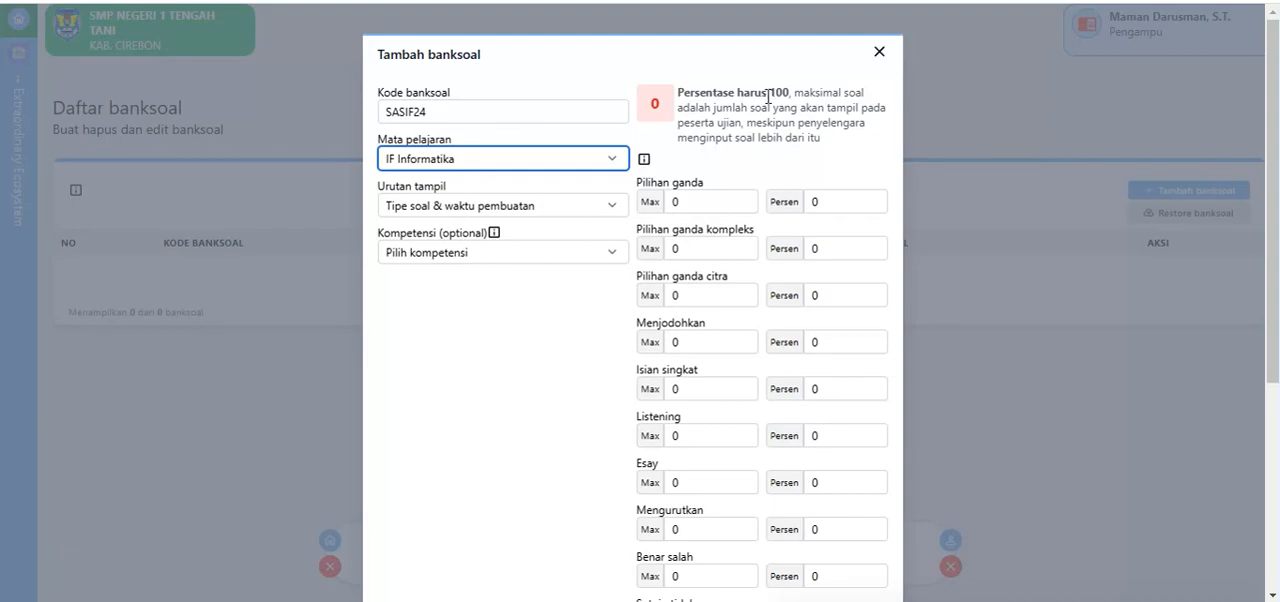
# Step: Set the maximum number of questions to 25 for Pilihan ganda and 5 for Pilihan ganda kompleks
pyautogui.click(698, 204)
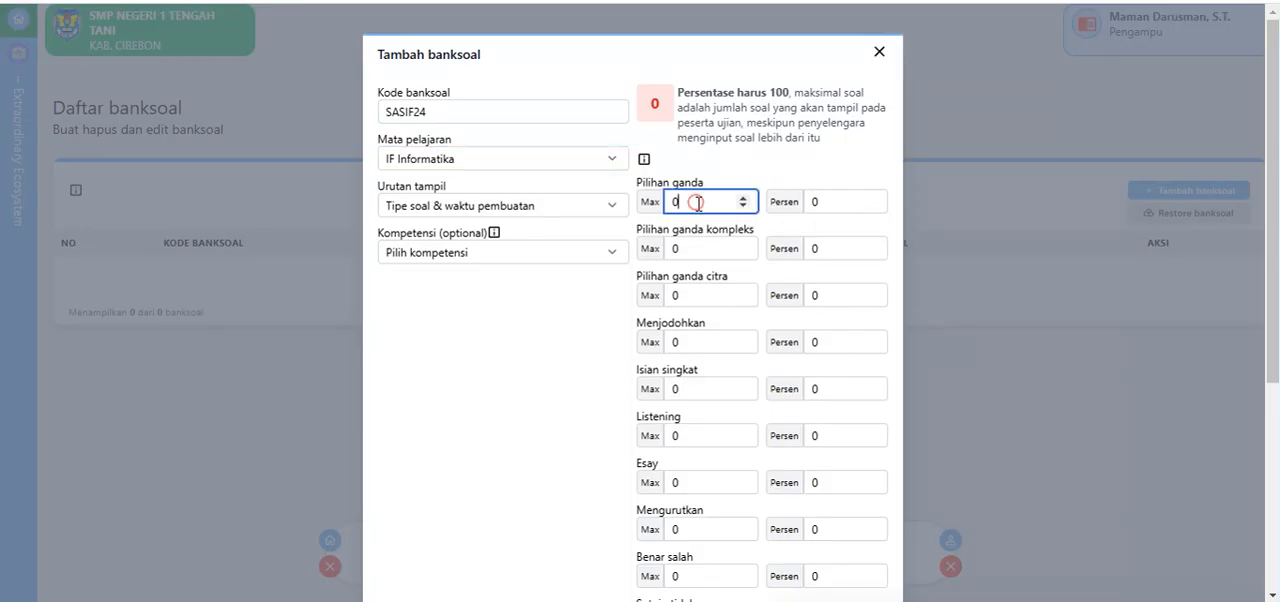
pyautogui.moveTo(698, 204); pyautogui.dragTo(646, 207)
pyautogui.write('25')
pyautogui.moveTo(687, 246); pyautogui.dragTo(590, 263)
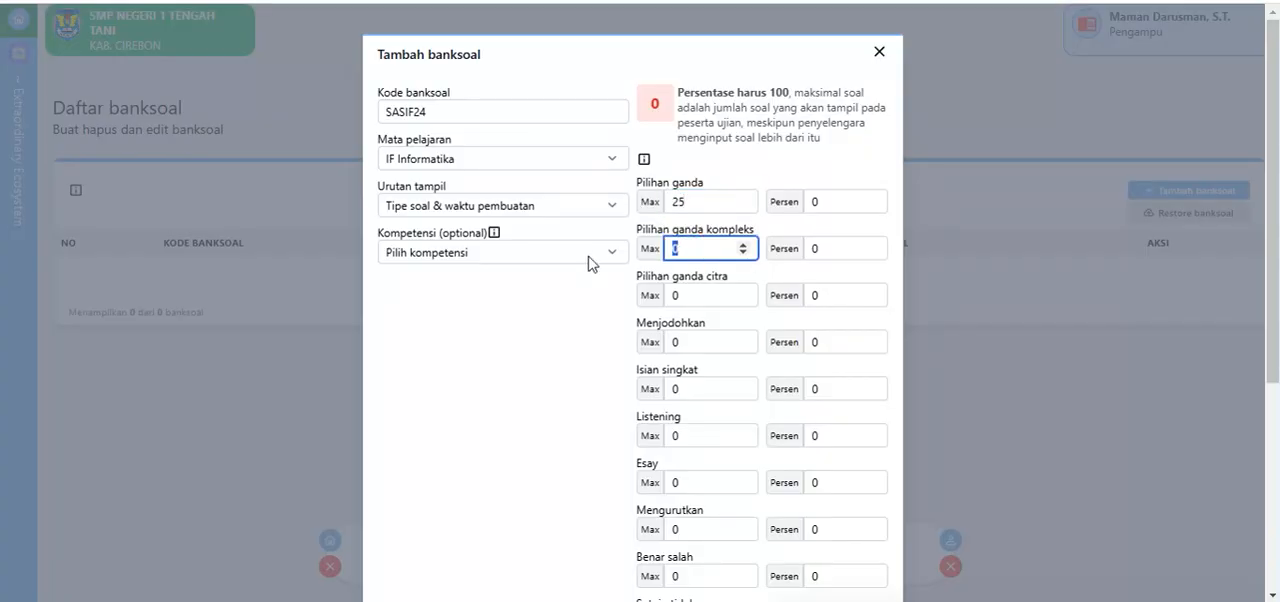
pyautogui.write('5')
# Step: Set the maximum number of questions to 10 for both Benar salah and Menjodohkan ke banyak
pyautogui.moveTo(692, 572); pyautogui.dragTo(606, 580)
pyautogui.write('10')
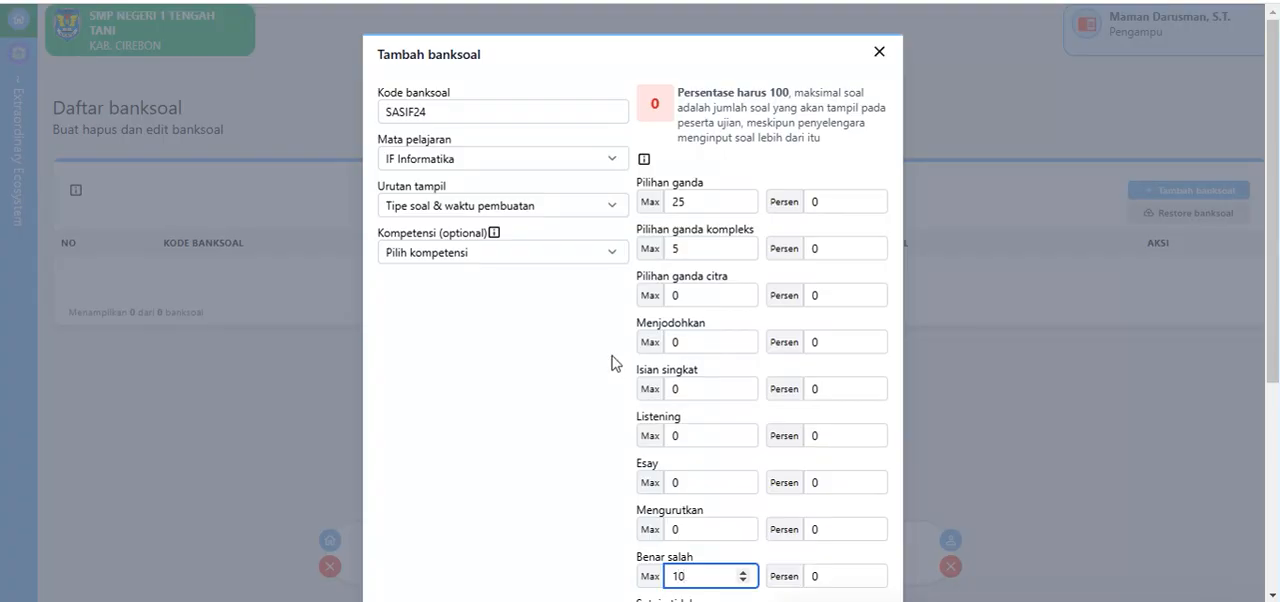
pyautogui.scroll(-3, 611, 363)
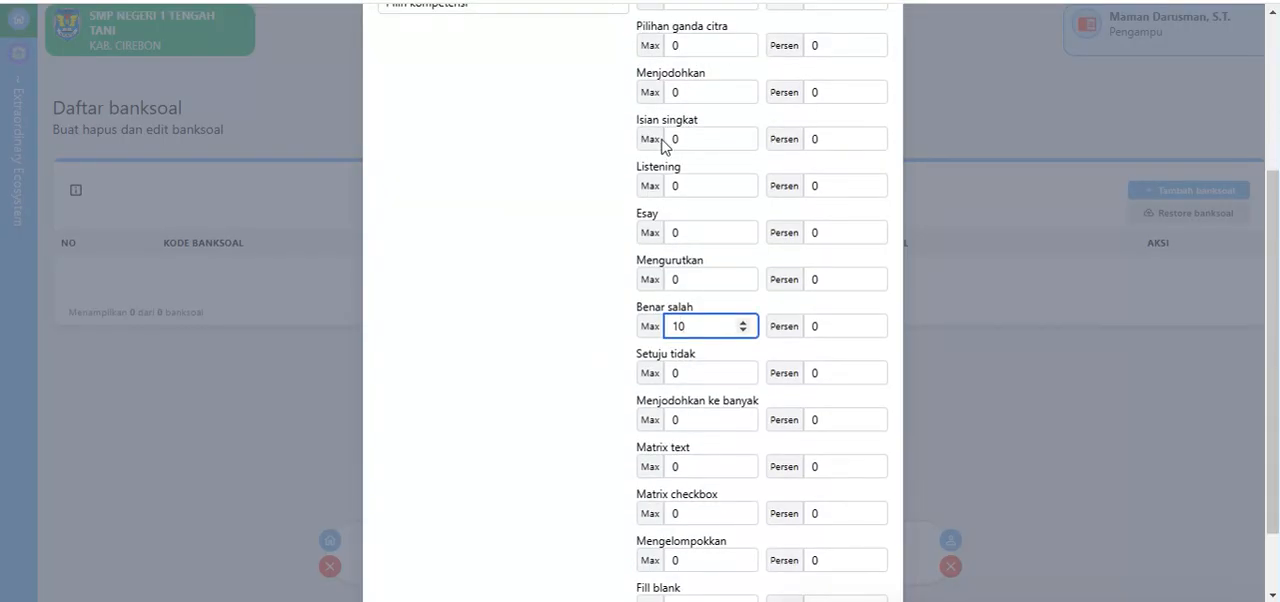
pyautogui.moveTo(680, 420); pyautogui.dragTo(627, 436)
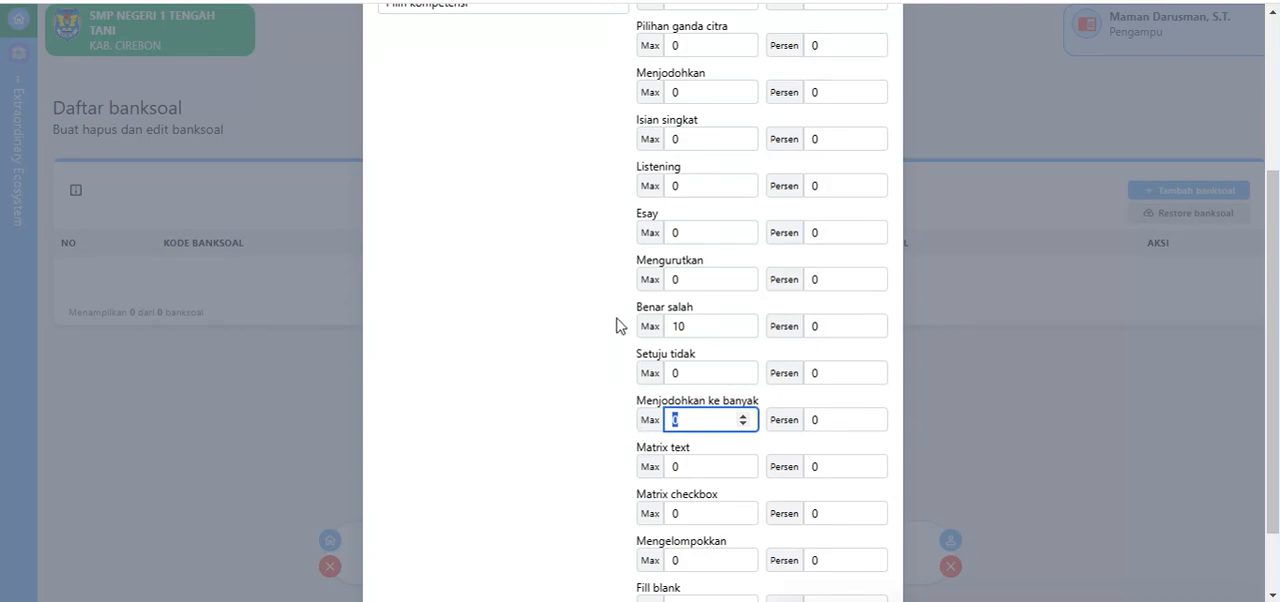
pyautogui.write('10')
# Step: Set the score percentage to 50 for Pilihan ganda and 10 for Pilihan ganda kompleks
pyautogui.scroll(5, 661, 345)
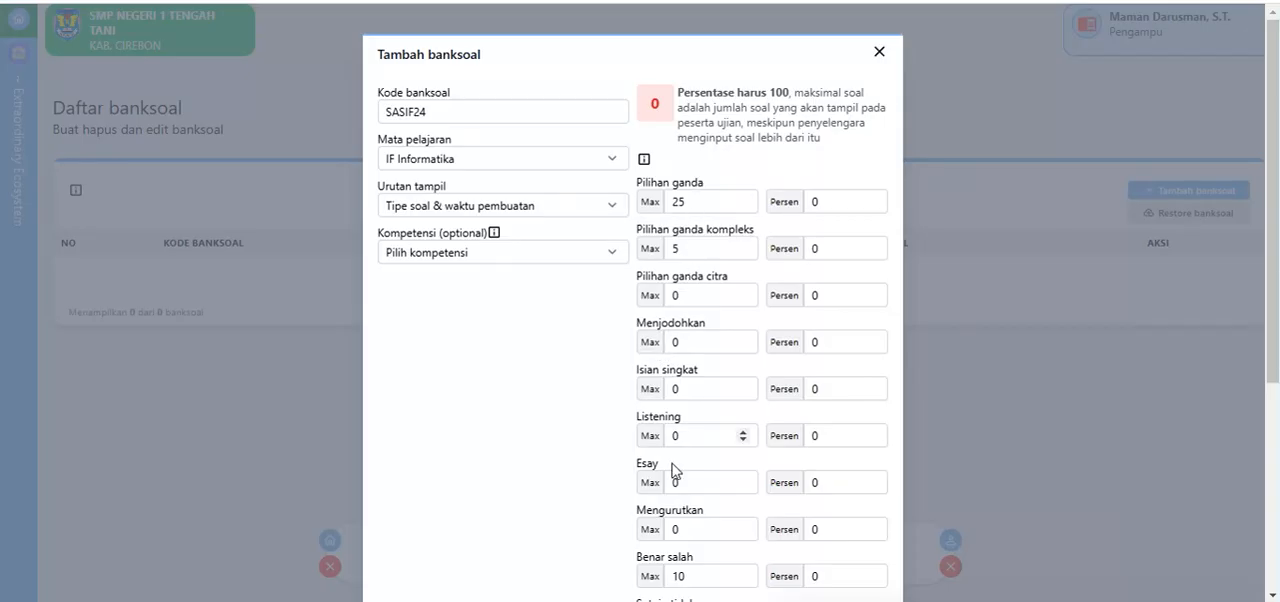
pyautogui.scroll(-3, 674, 474)
pyautogui.scroll(3, 690, 420)
pyautogui.moveTo(835, 201); pyautogui.dragTo(810, 202)
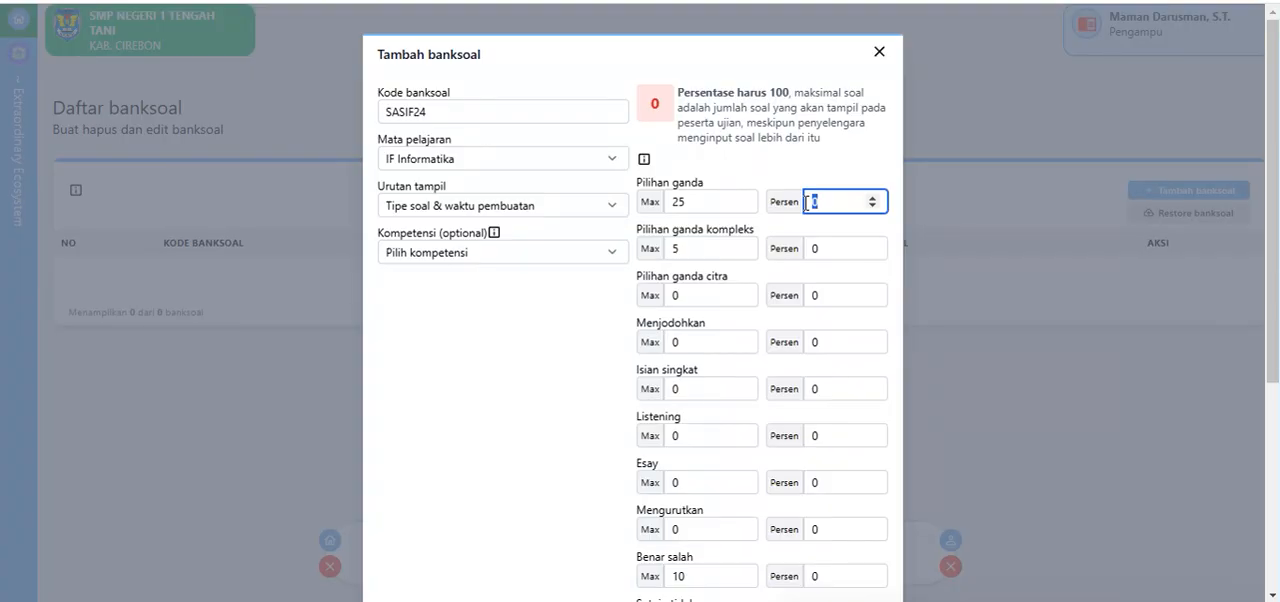
pyautogui.write('50')
pyautogui.doubleClick(815, 248)
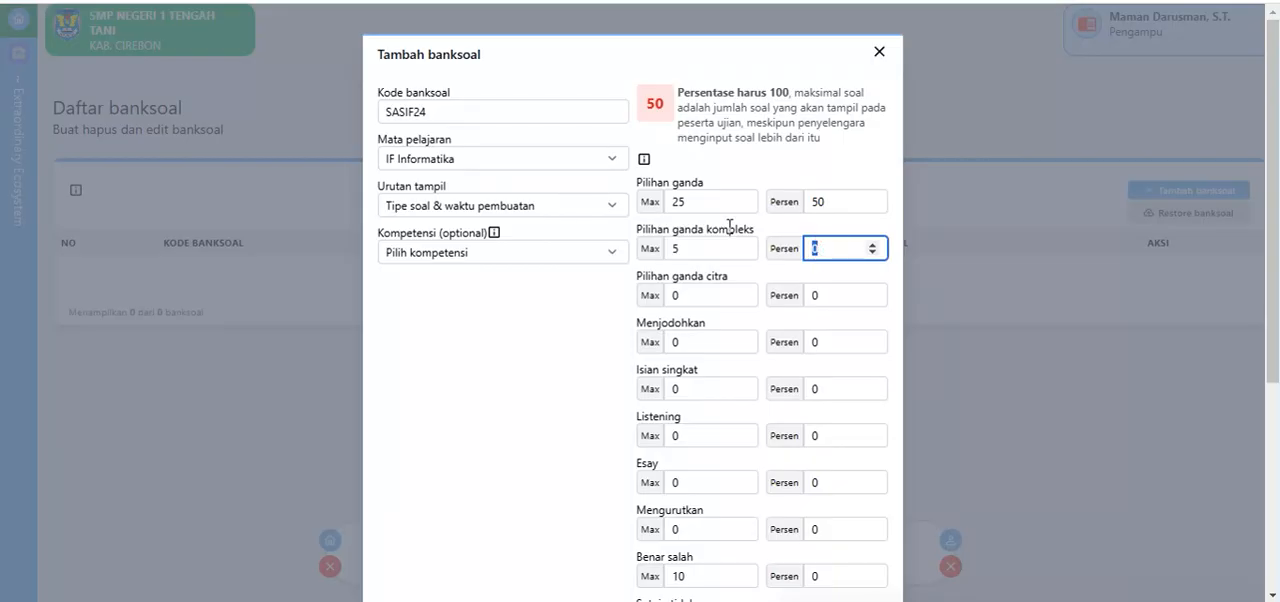
pyautogui.write('10')
# Step: Set the score percentage to 20 for both Menjodohkan ke banyak and Benar salah
pyautogui.scroll(-5, 724, 270)
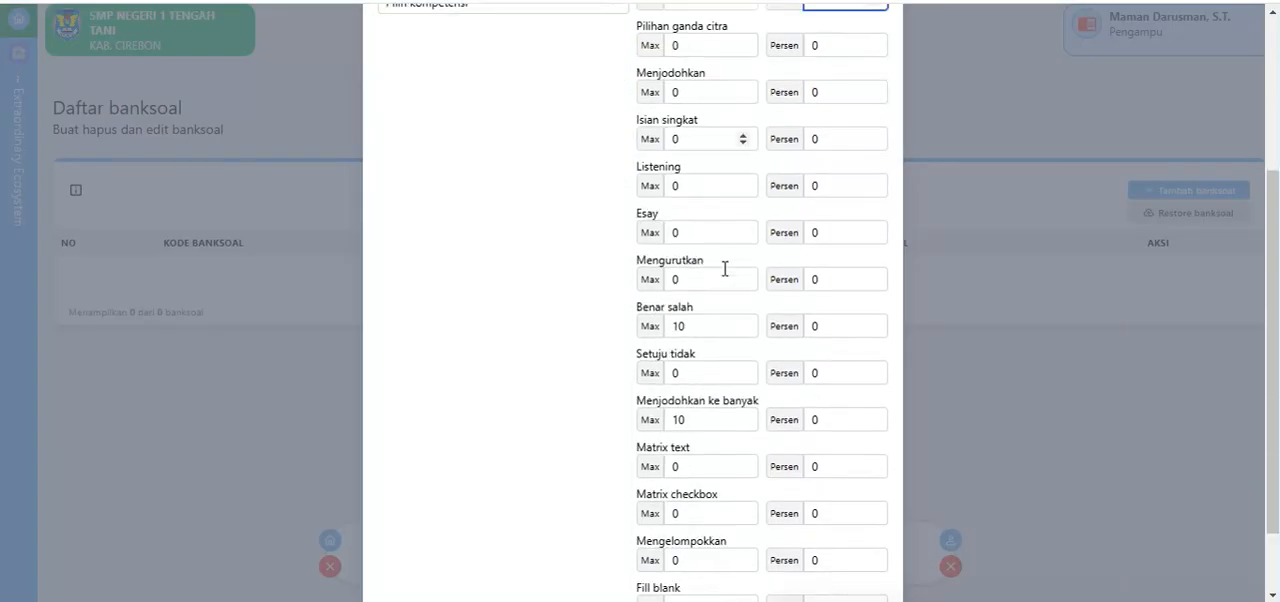
pyautogui.doubleClick(838, 420)
pyautogui.write('2')
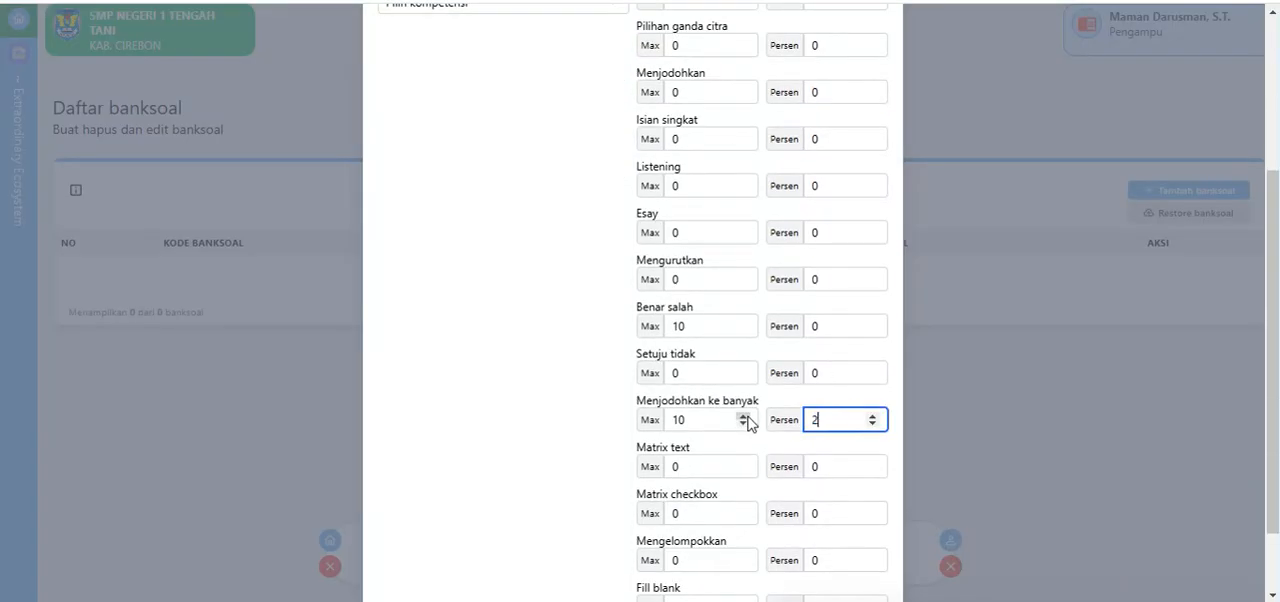
pyautogui.write('0')
pyautogui.doubleClick(810, 325)
pyautogui.write('2')
pyautogui.scroll(5, 526, 254)
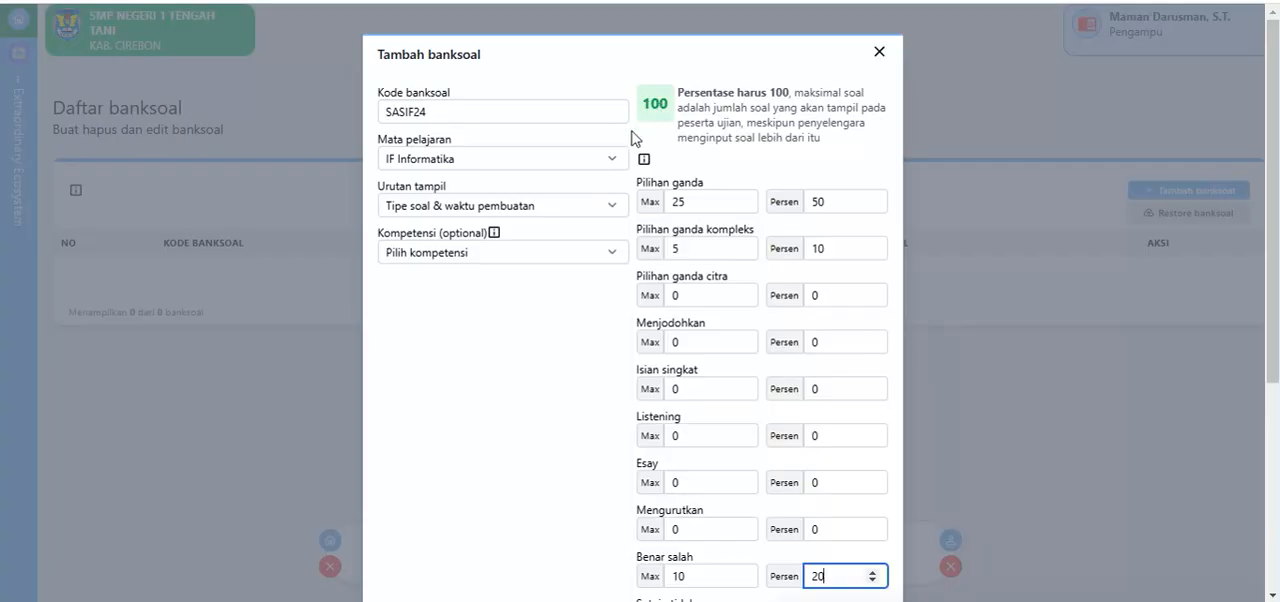
# Step: Review the completed question bank form and save it
pyautogui.scroll(-2, 633, 137)
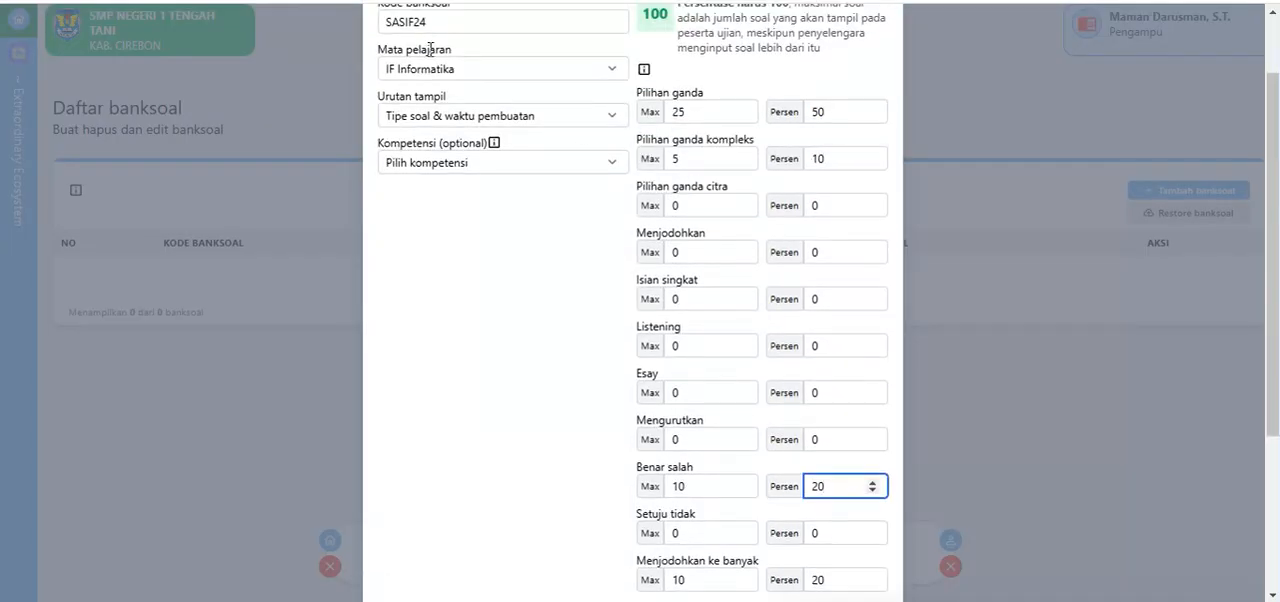
pyautogui.scroll(-5, 632, 294)
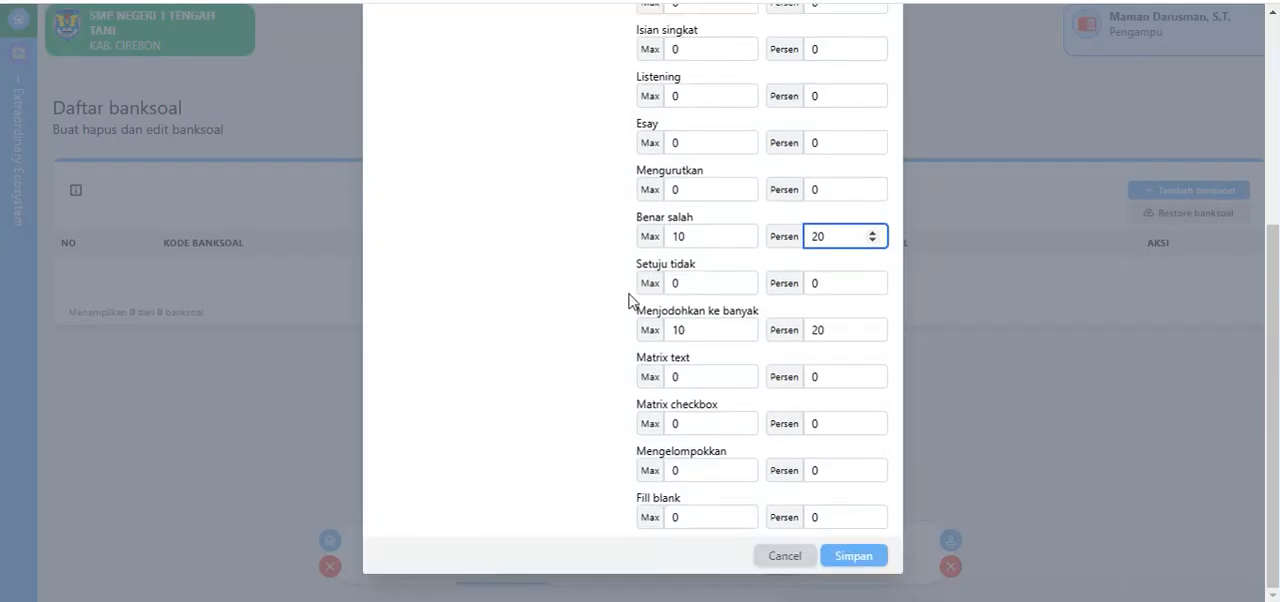
pyautogui.click(849, 562)
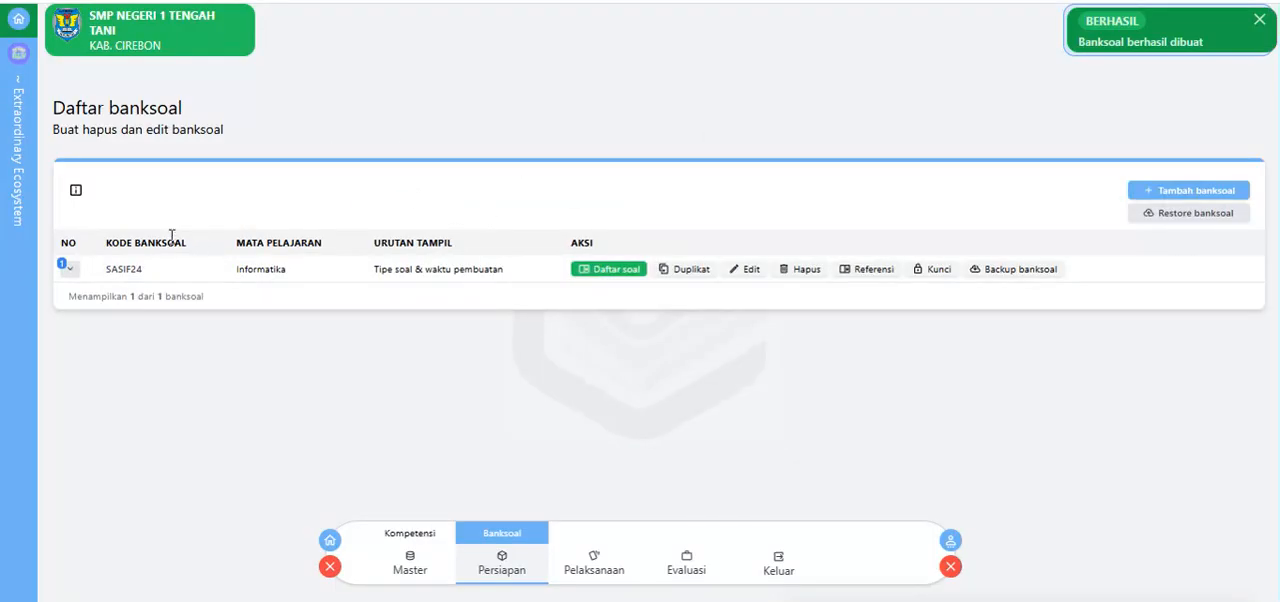
# Step: Expand the SASIF24 entry to examine its counts and percentages per question type, and collapse it again
pyautogui.click(67, 268)
pyautogui.scroll(-3, 362, 240)
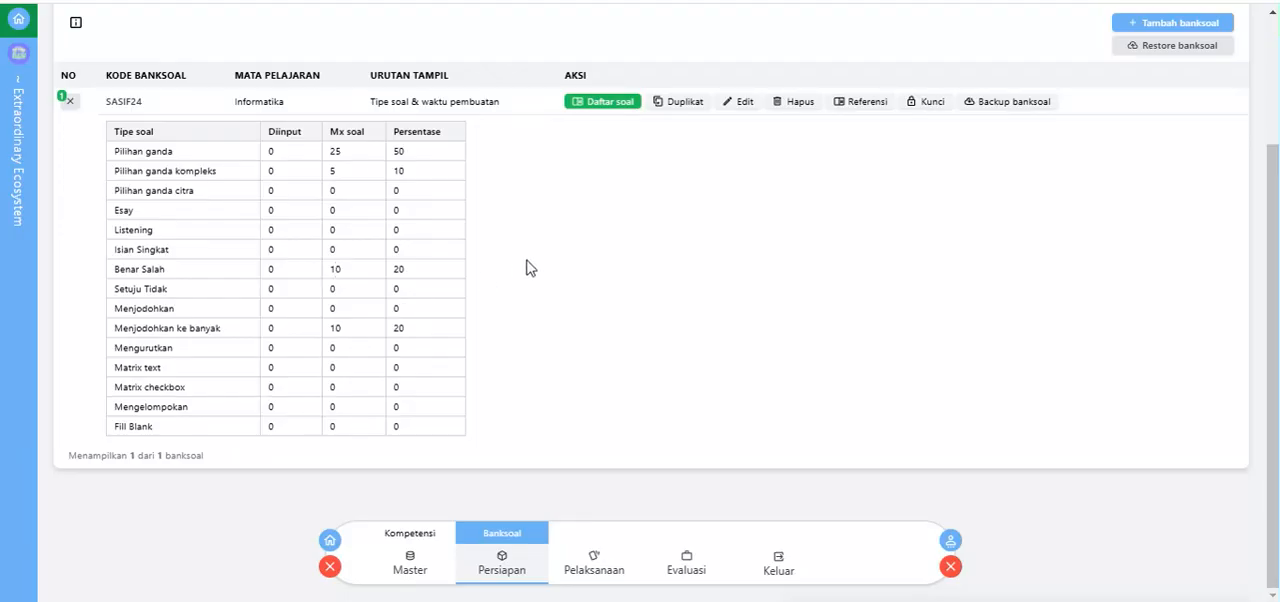
pyautogui.scroll(2, 526, 266)
pyautogui.click(66, 230)
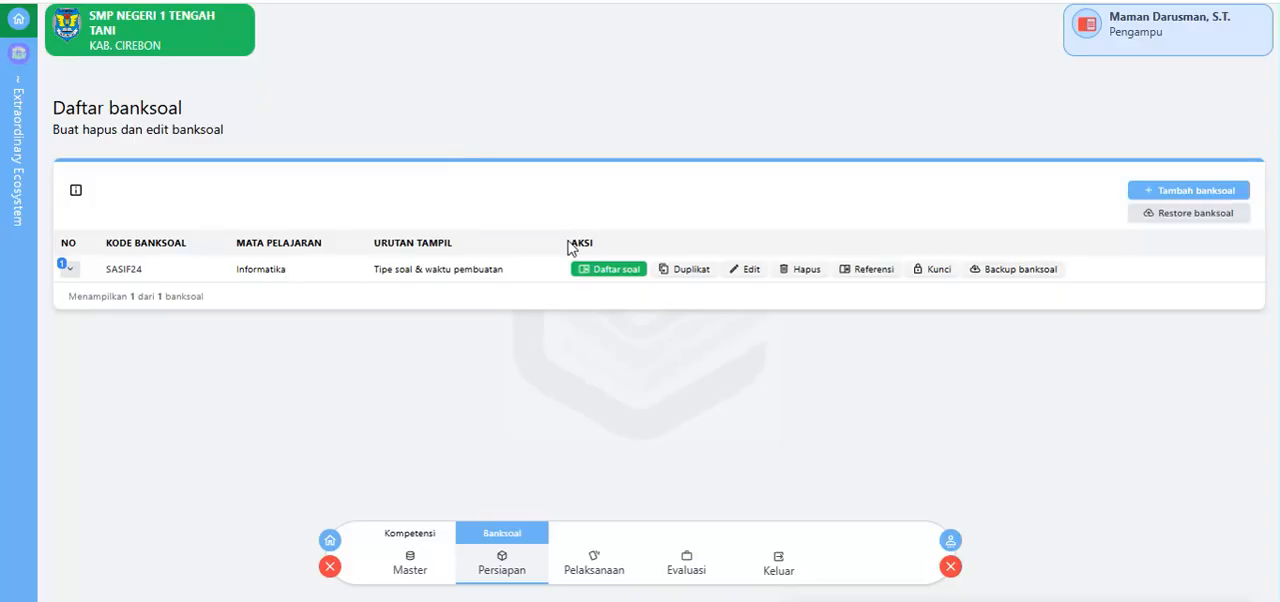
# Step: Open the question list of SASIF24 and start a new question of type Pilihan ganda
pyautogui.moveTo(565, 240); pyautogui.dragTo(594, 252)
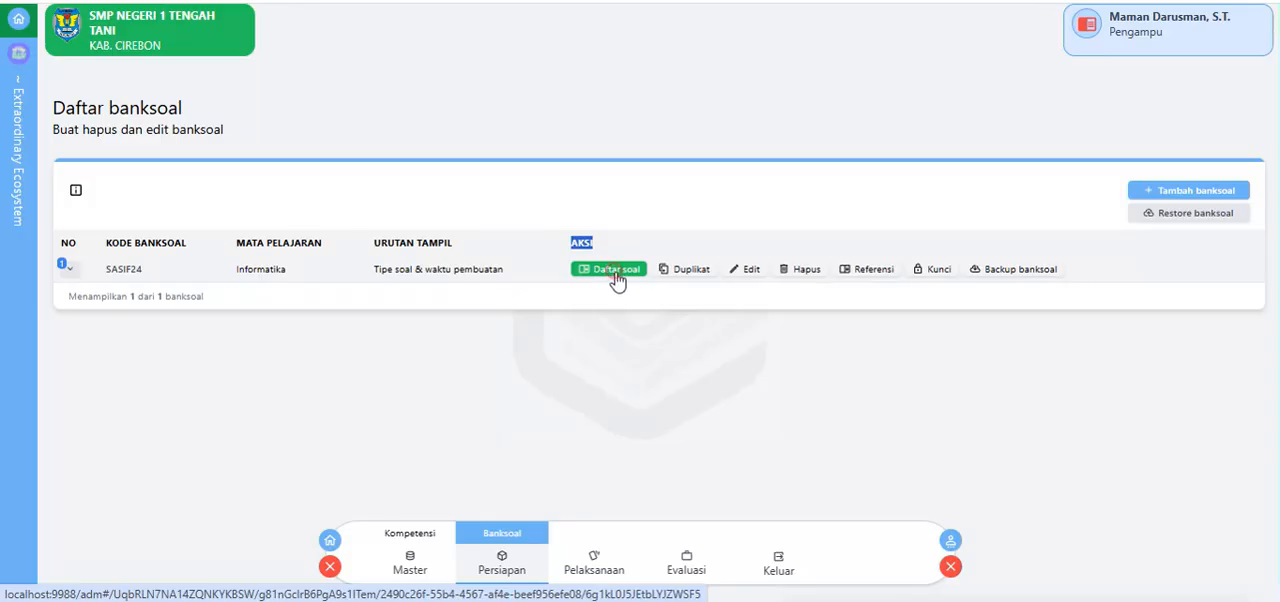
pyautogui.click(617, 280)
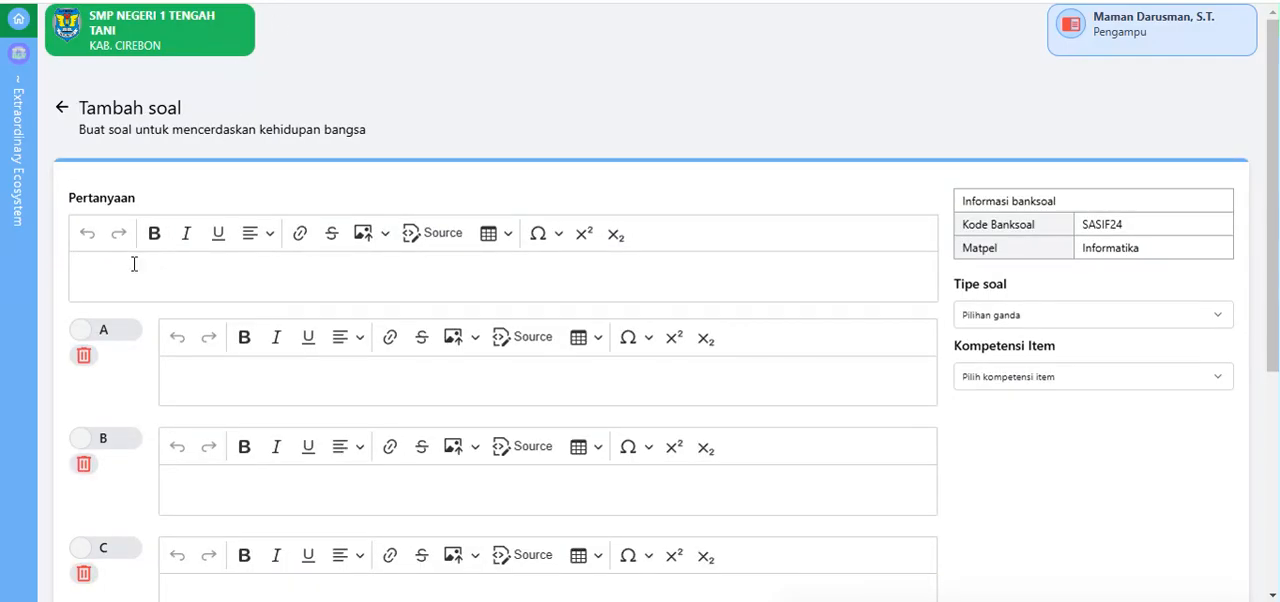
pyautogui.click(993, 318)
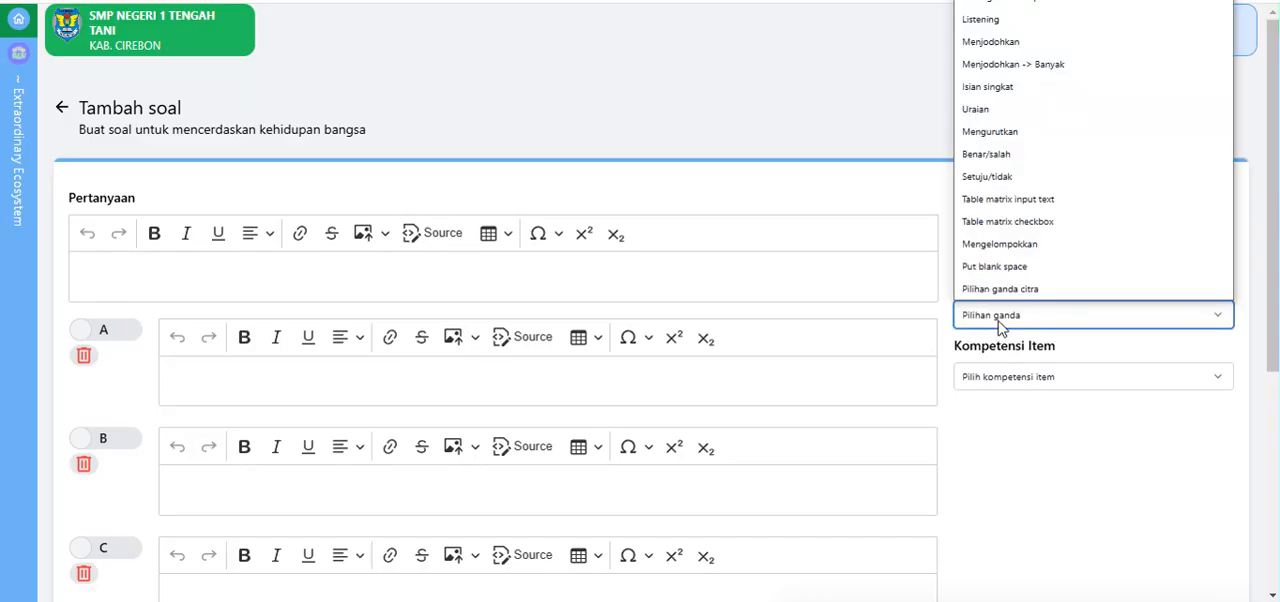
pyautogui.click(998, 326)
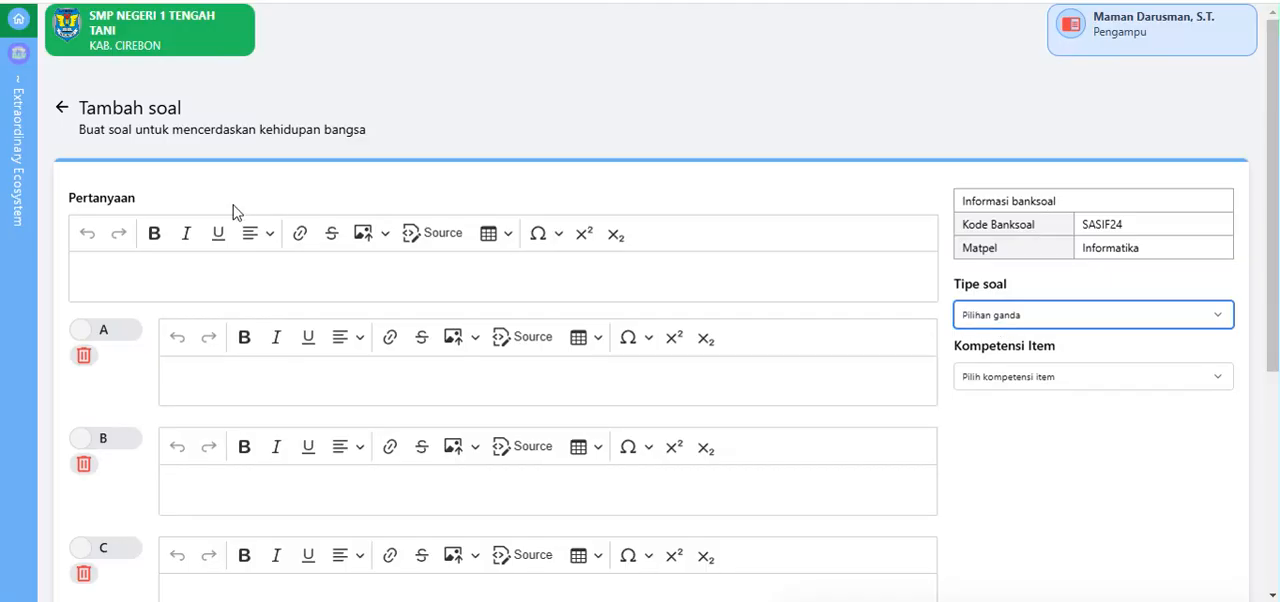
# Step: Enter "1+1=" as the question text
pyautogui.click(147, 275)
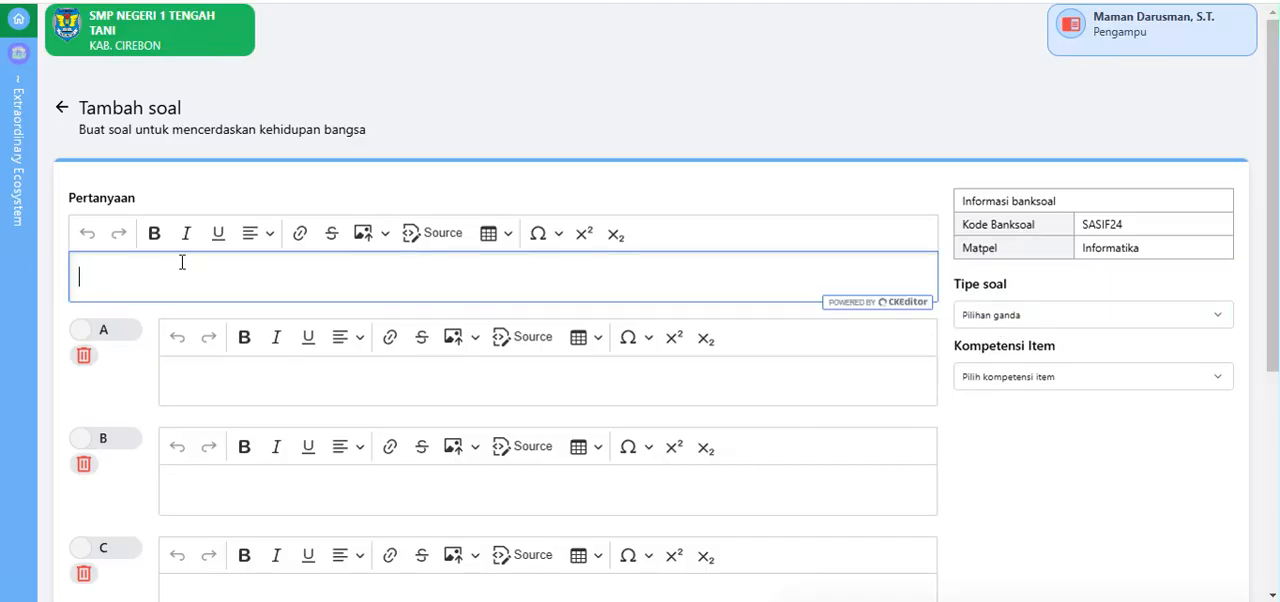
pyautogui.write('1+1=')
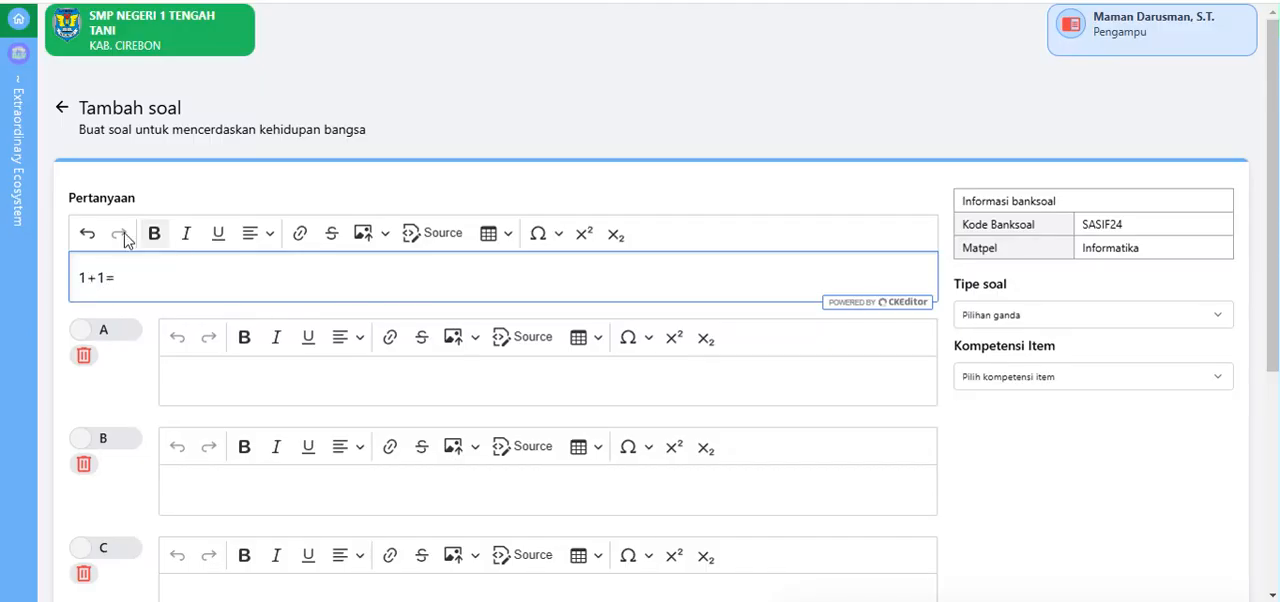
# Step: Fill in the answer options A to D with 1, 2, 3 and 4
pyautogui.click(214, 372)
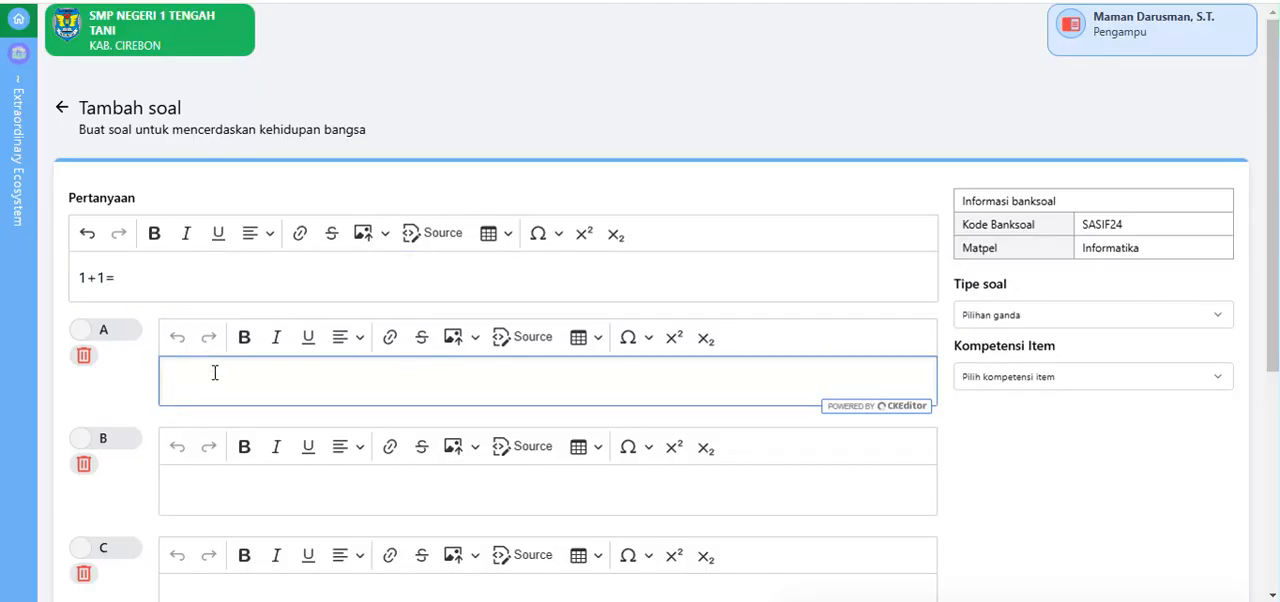
pyautogui.click(197, 483)
pyautogui.write('2')
pyautogui.scroll(-1, 202, 463)
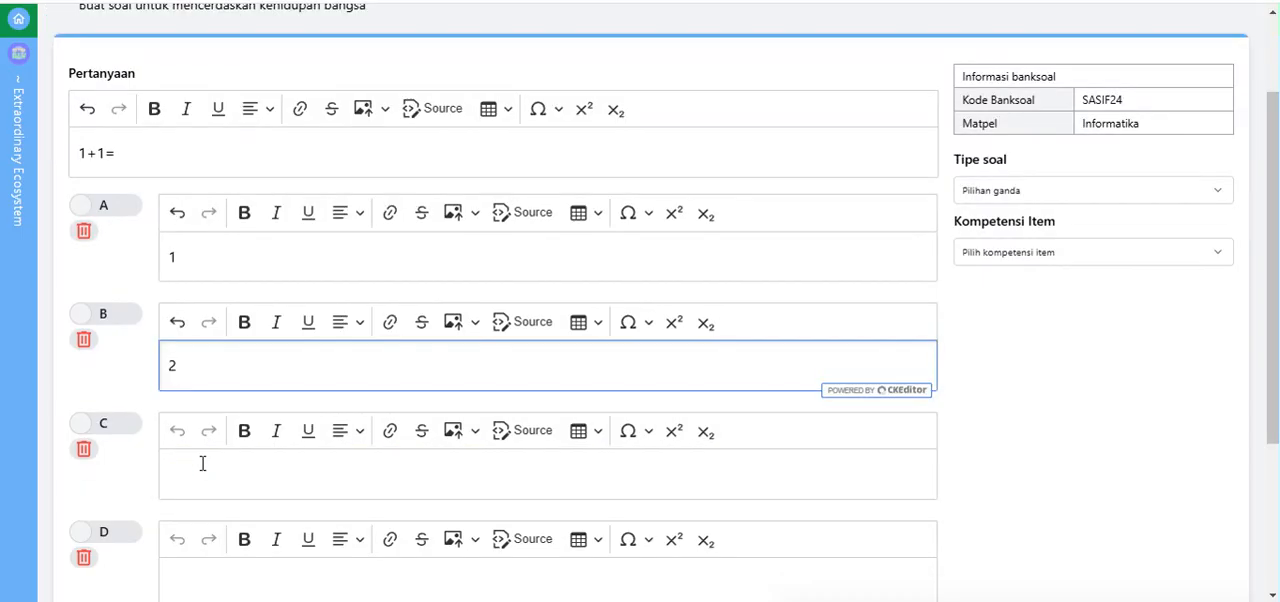
pyautogui.click(200, 472)
pyautogui.write('3')
pyautogui.click(206, 573)
pyautogui.write('4')
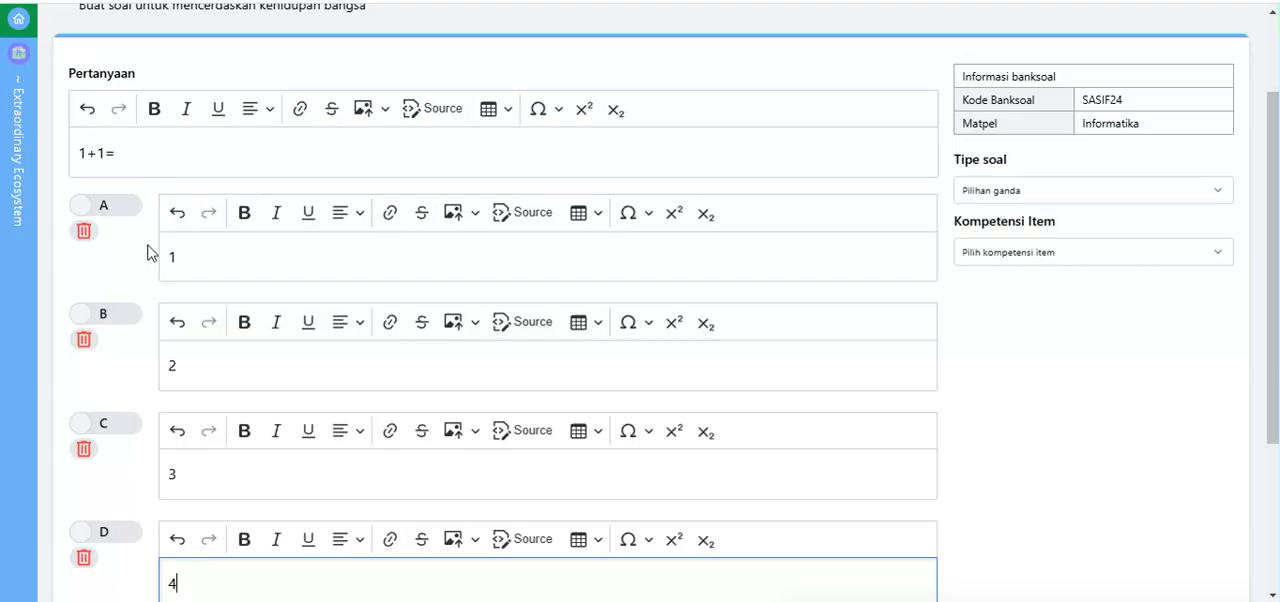
# Step: Try marking different options as the answer key and leave option B as the correct answer
pyautogui.click(88, 316)
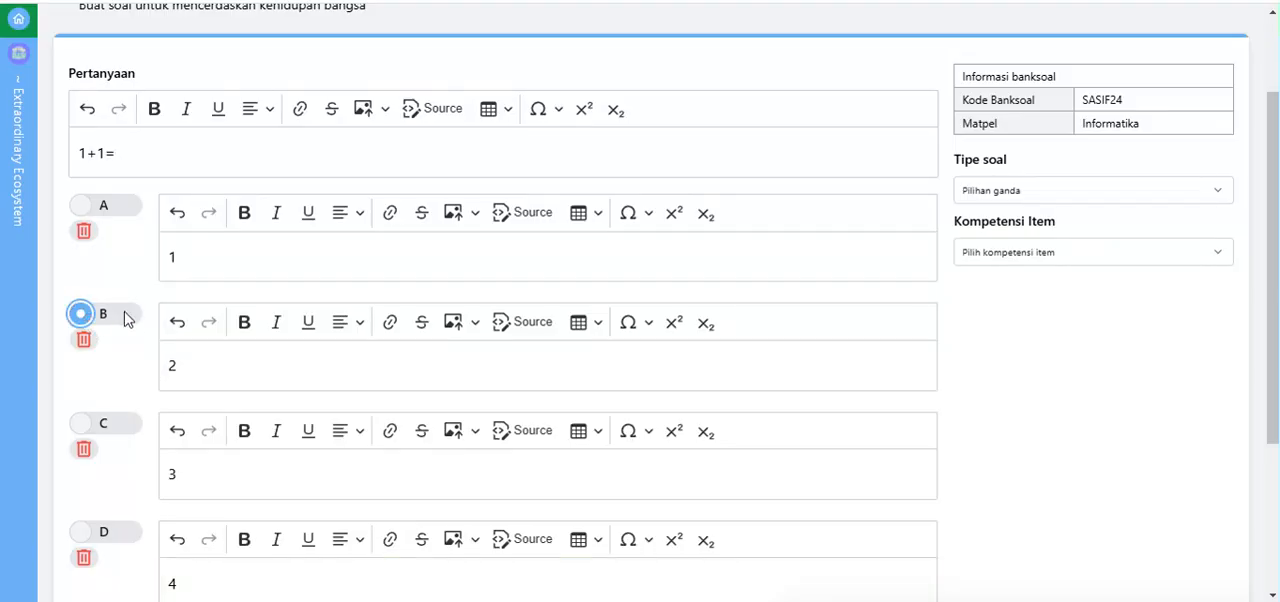
pyautogui.click(84, 210)
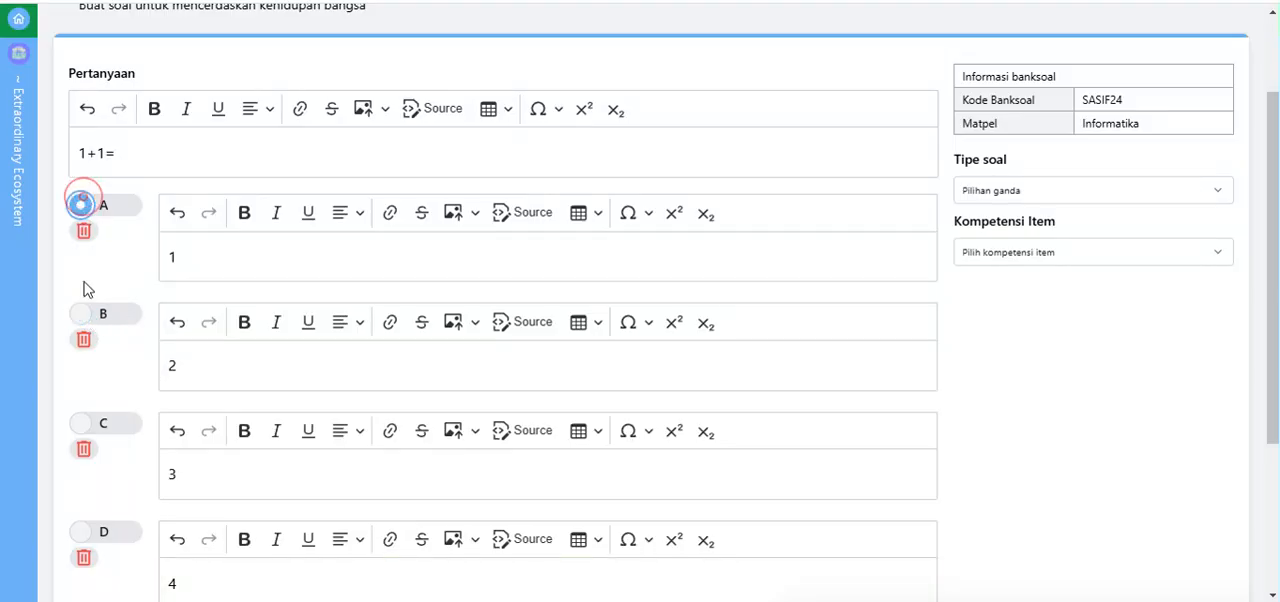
pyautogui.click(88, 423)
pyautogui.click(82, 313)
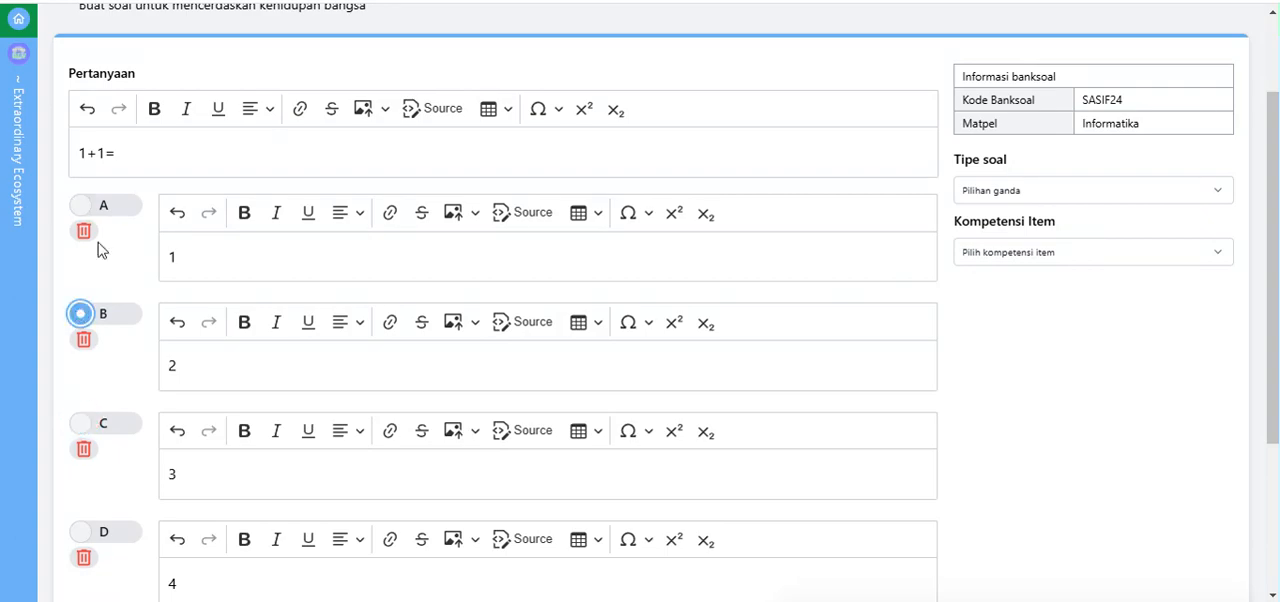
pyautogui.click(86, 210)
pyautogui.click(82, 426)
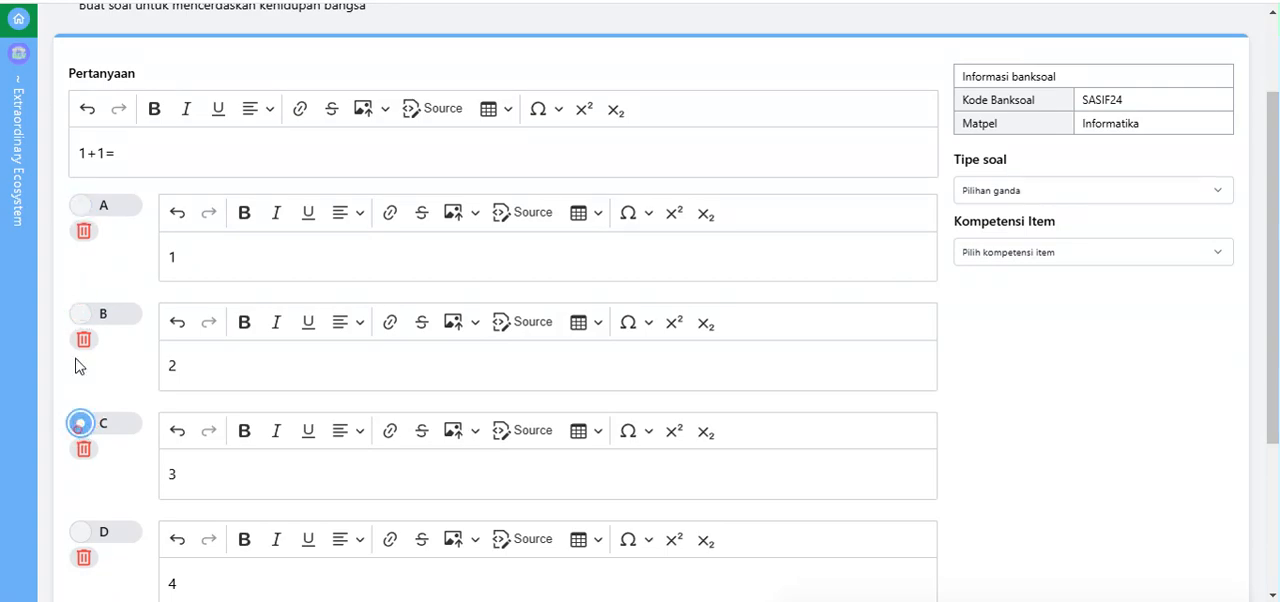
pyautogui.click(84, 315)
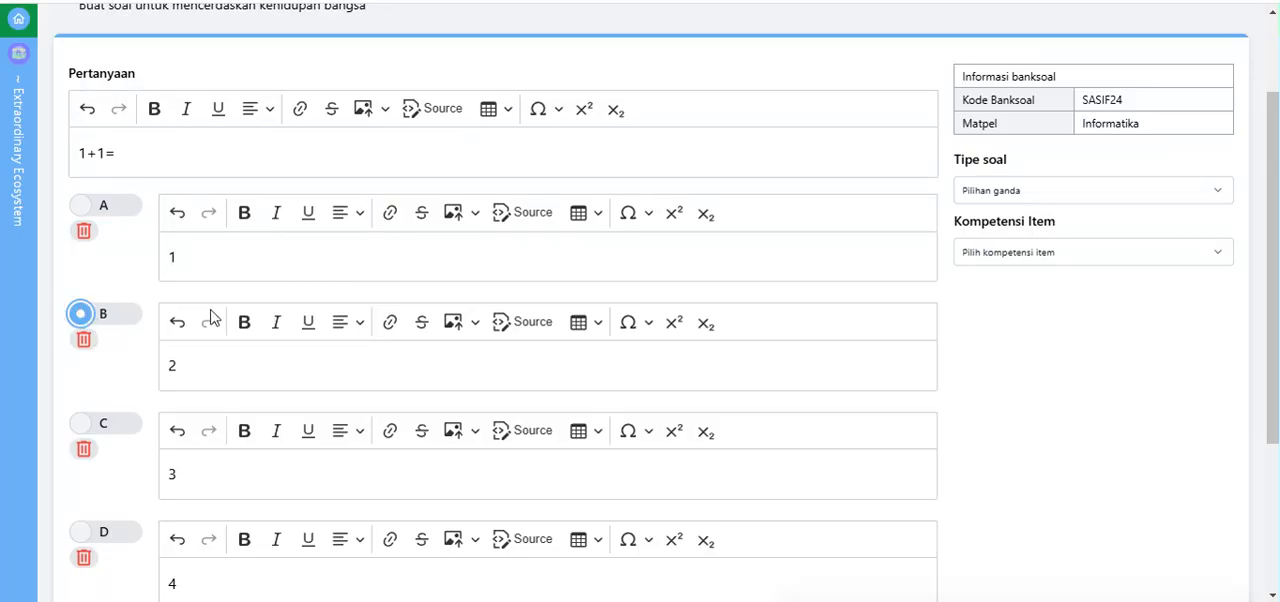
# Step: Review the completed "1+1=" question and its answer options, and save it to the question bank
pyautogui.scroll(-2, 646, 323)
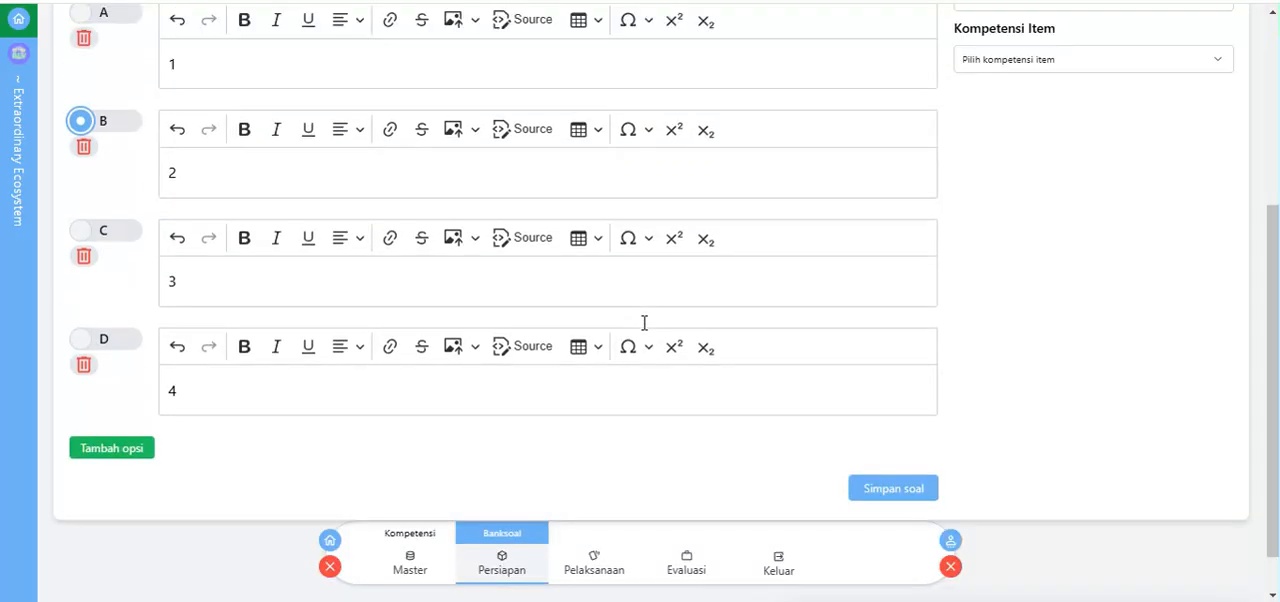
pyautogui.scroll(1, 644, 323)
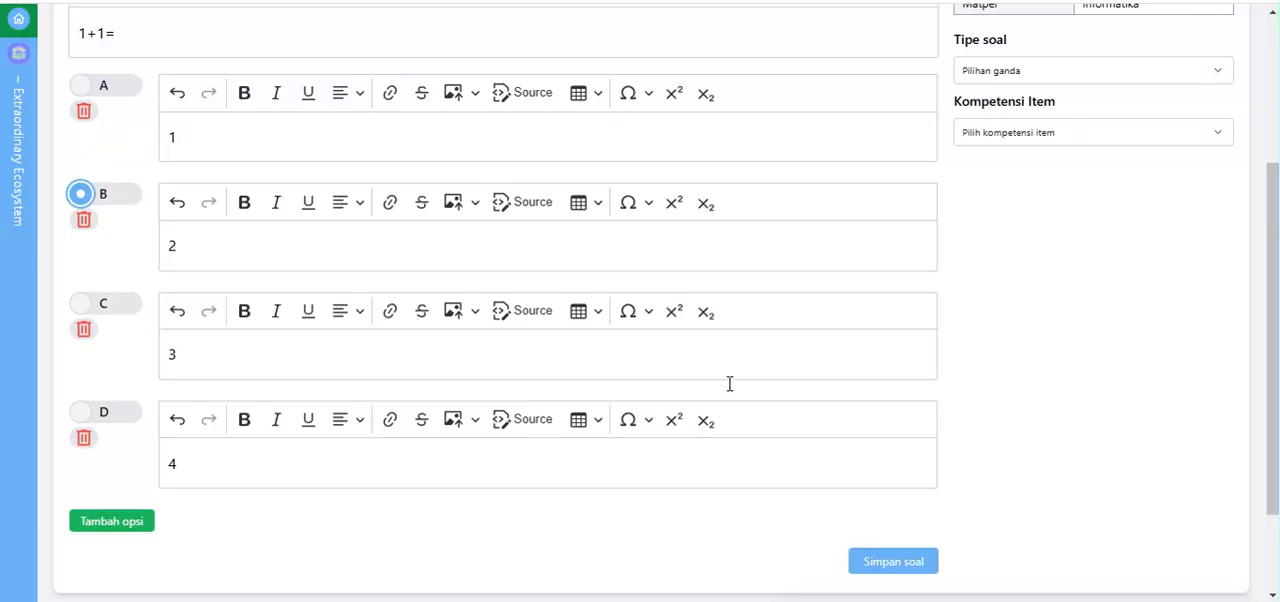
pyautogui.click(893, 562)
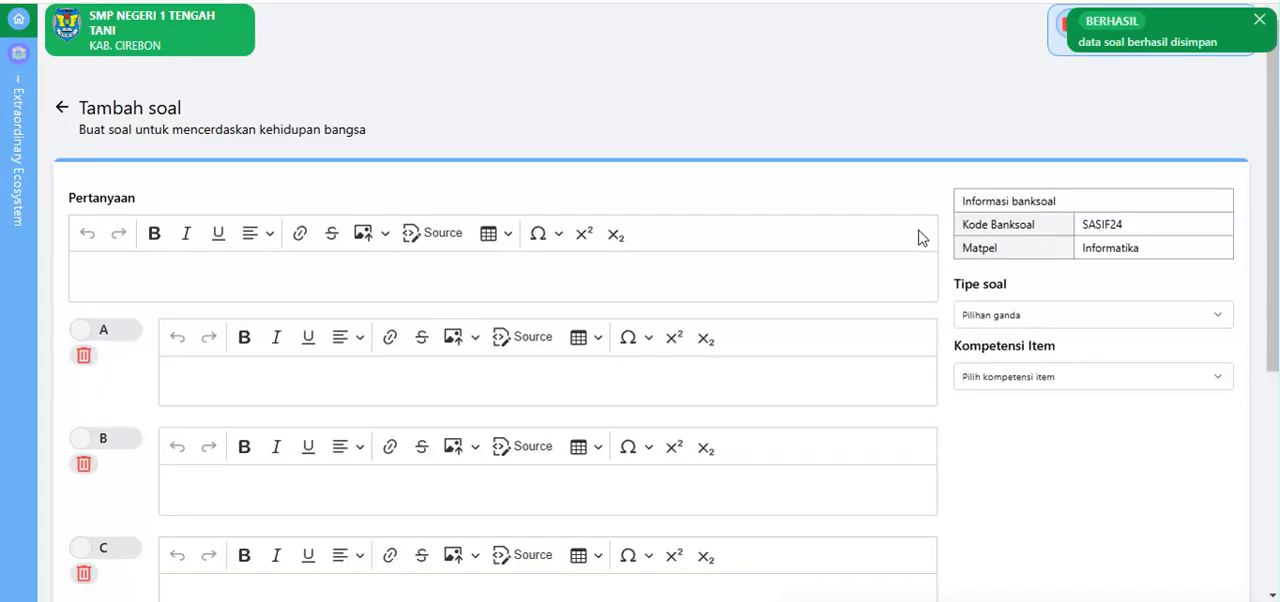
# Step: Return to the question list and check the details of the saved Pilihan ganda question
pyautogui.click(62, 108)
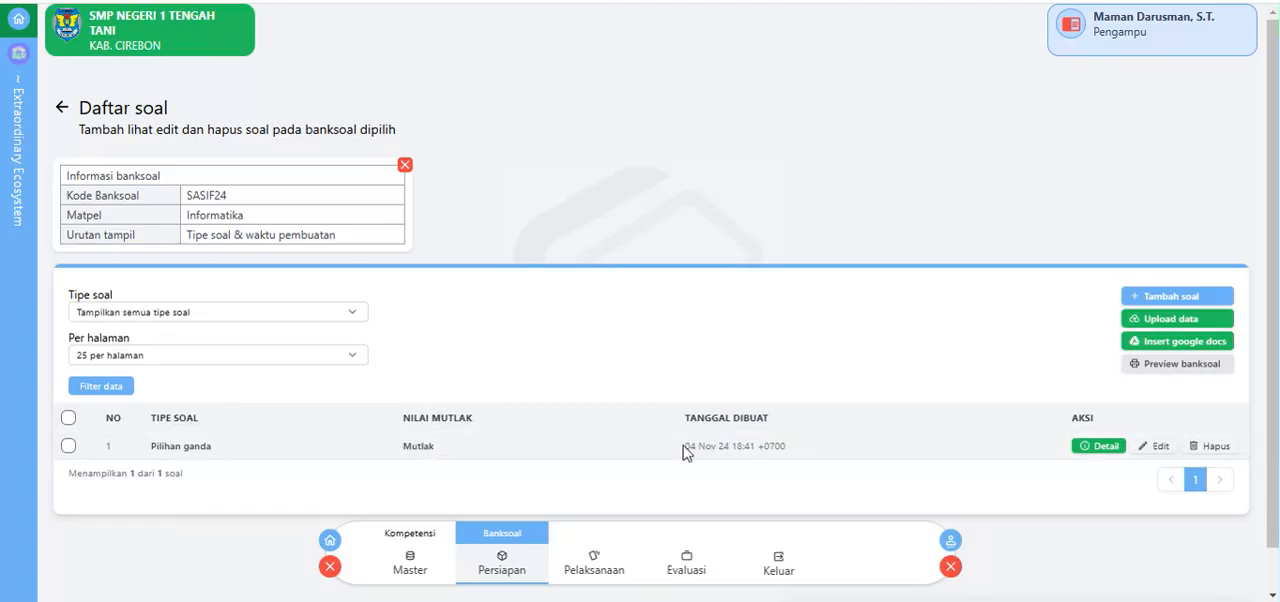
pyautogui.click(1104, 447)
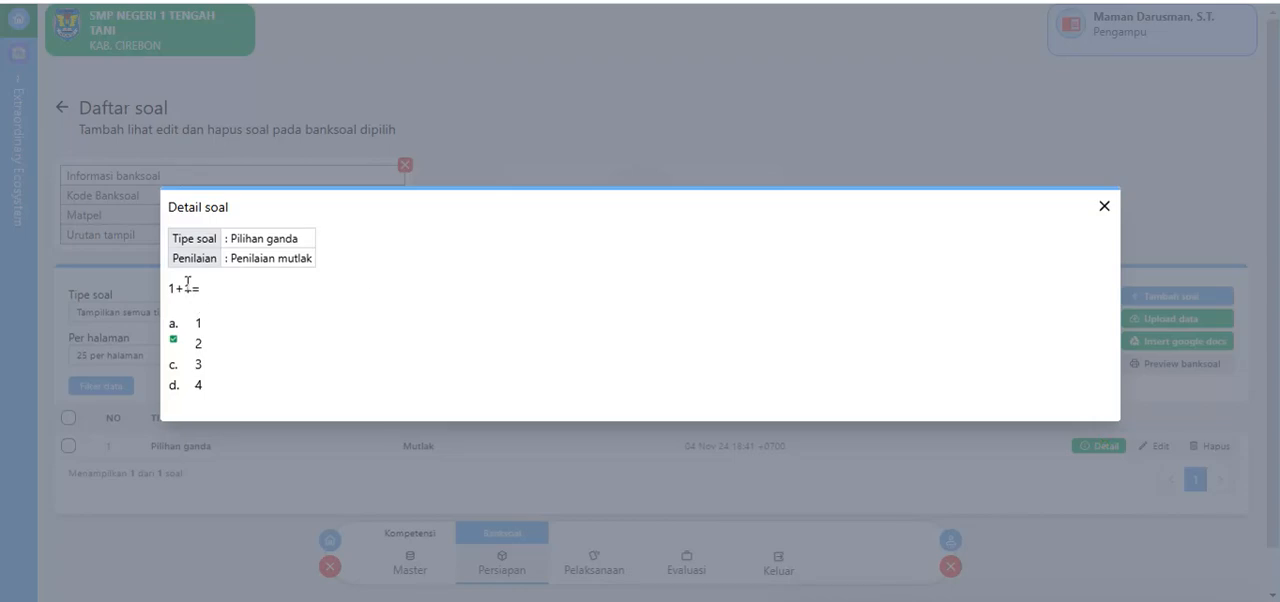
pyautogui.click(1104, 206)
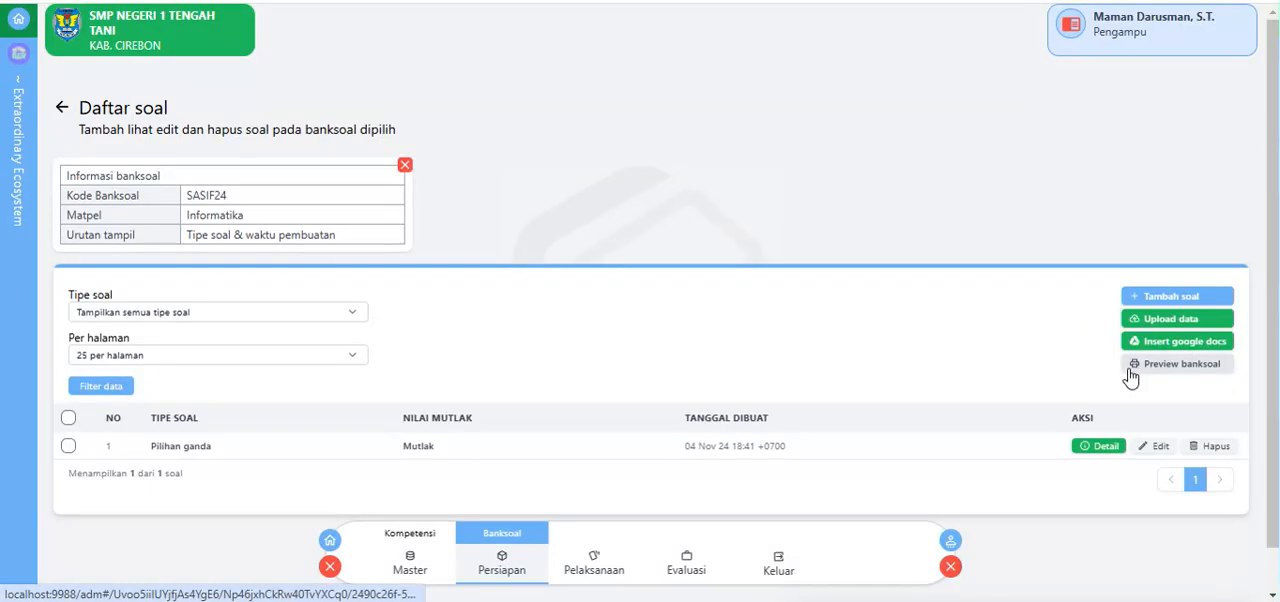
# Step: Add a new question with the text "2+2=" and fill in options A to D with 3, 5, 4 and 1
pyautogui.click(1143, 295)
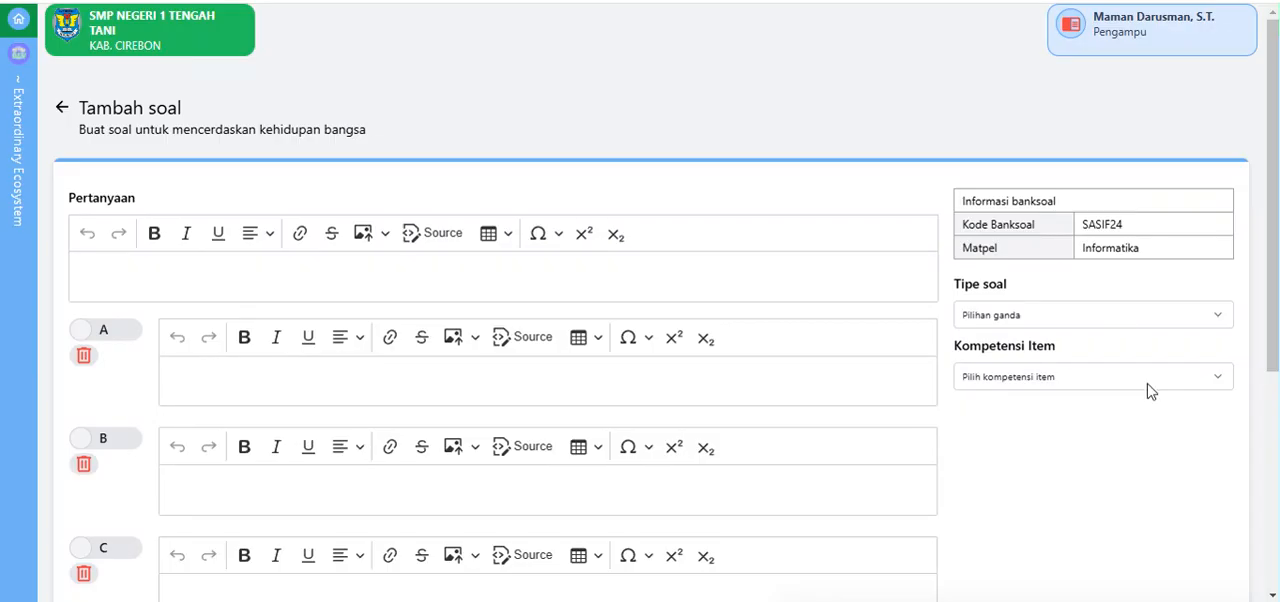
pyautogui.click(296, 287)
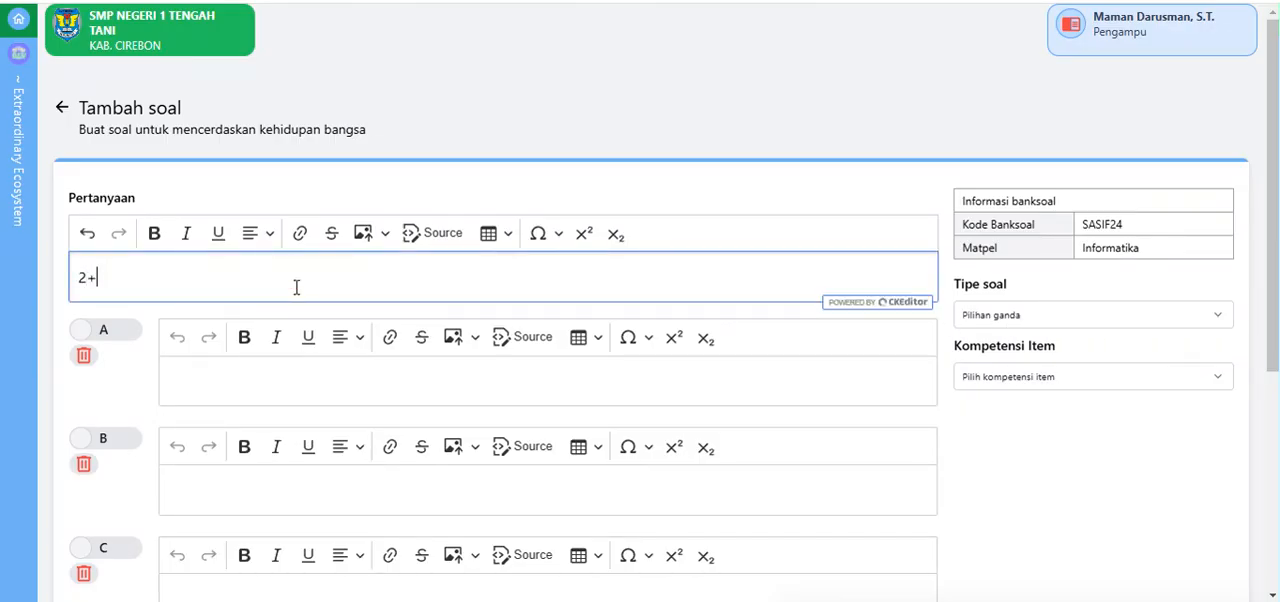
pyautogui.click(238, 375)
pyautogui.write('3')
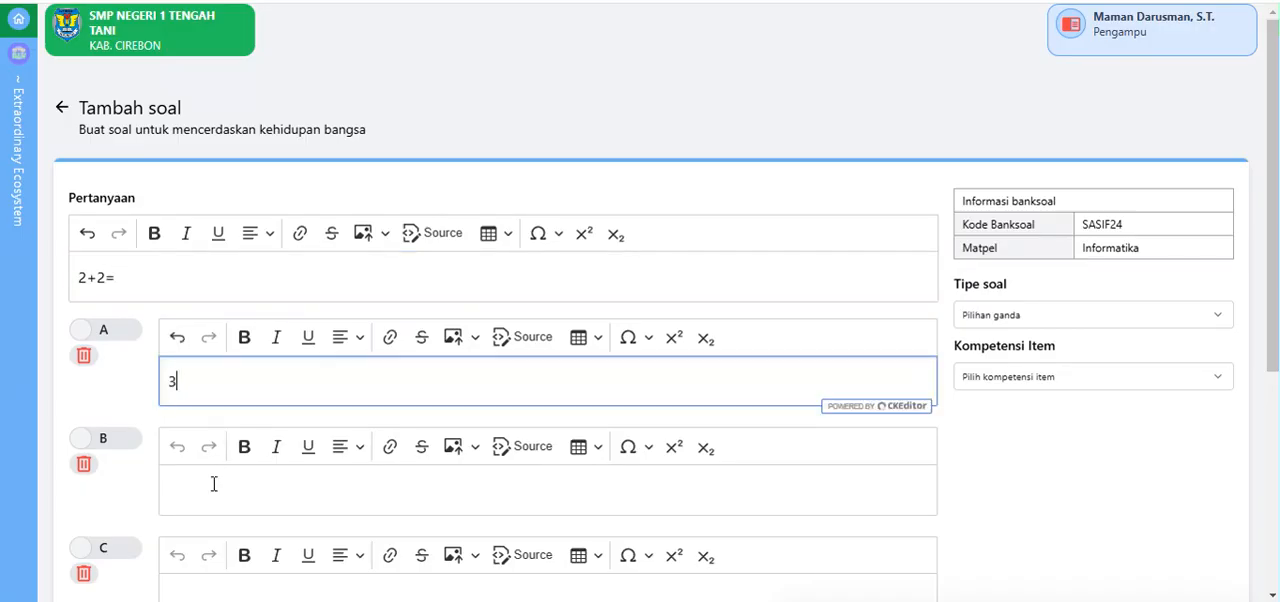
pyautogui.click(213, 484)
pyautogui.write('5')
pyautogui.click(197, 585)
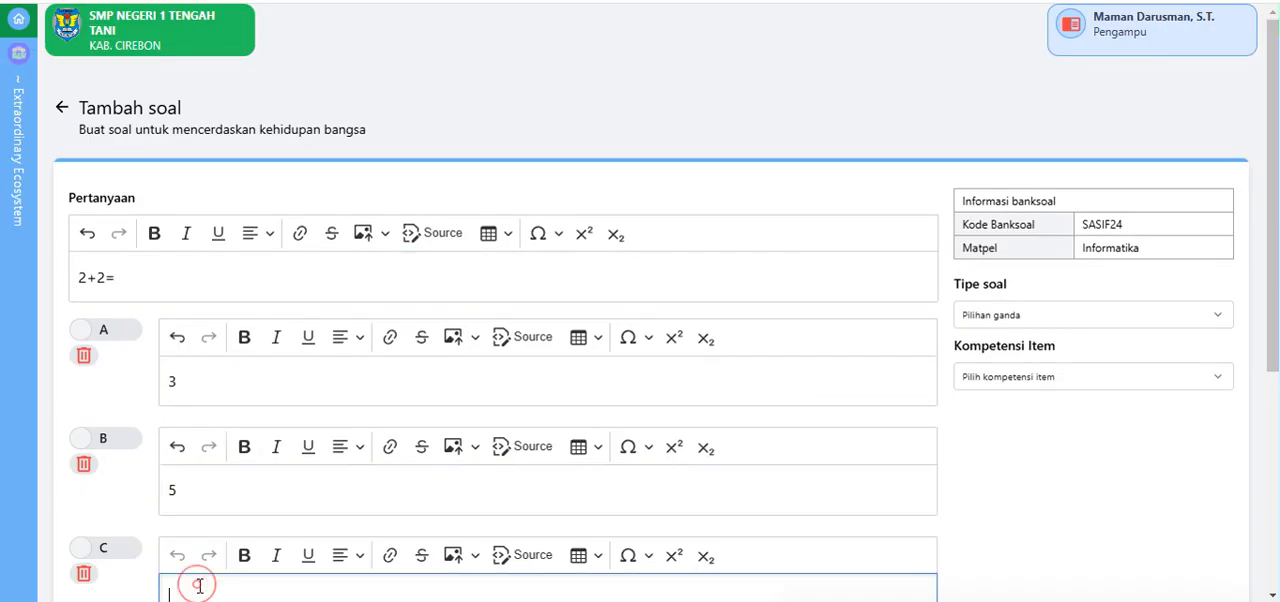
pyautogui.write('4')
pyautogui.scroll(-2, 248, 444)
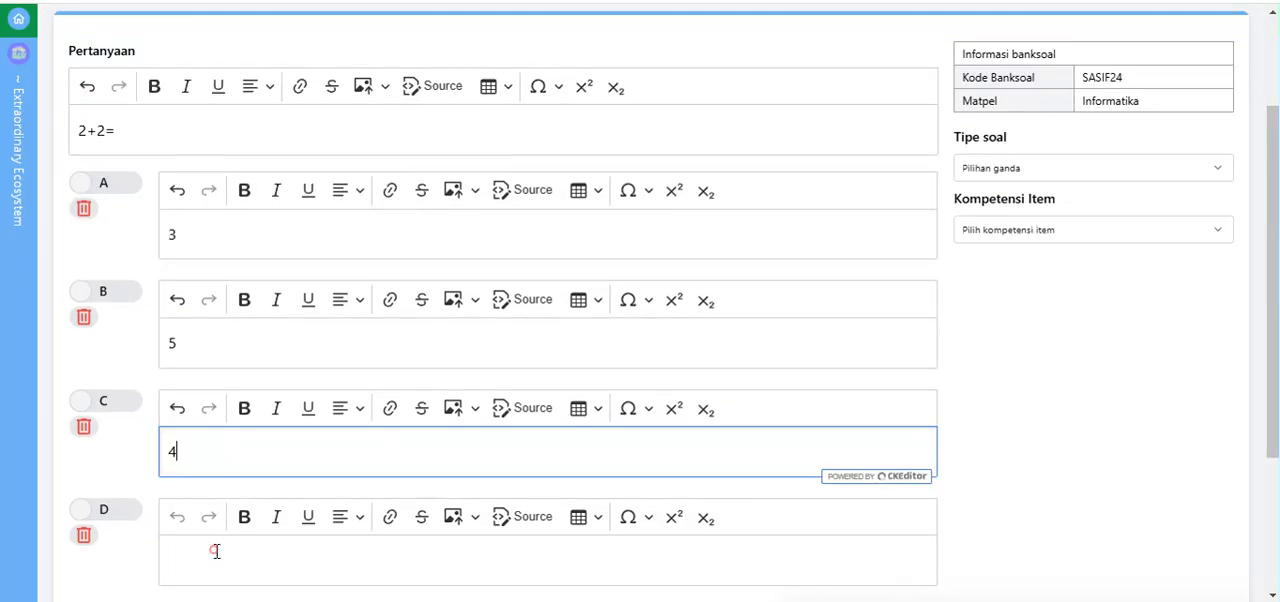
pyautogui.click(215, 551)
pyautogui.write('1')
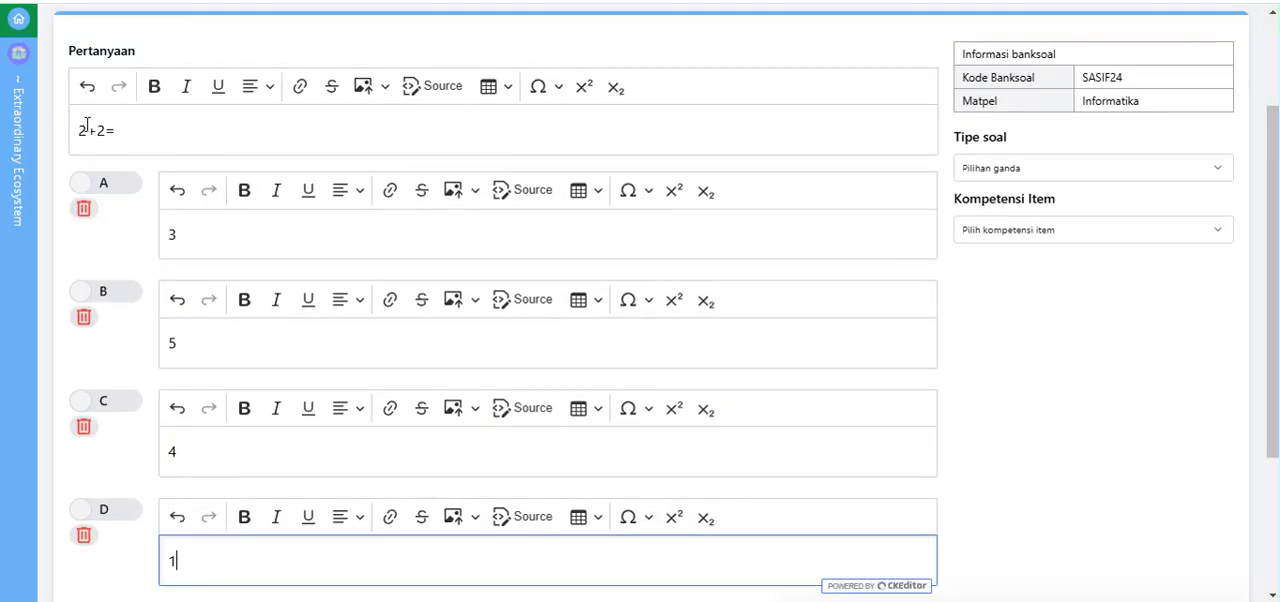
# Step: Mark option C as the correct answer and save the "2+2=" question
pyautogui.click(84, 403)
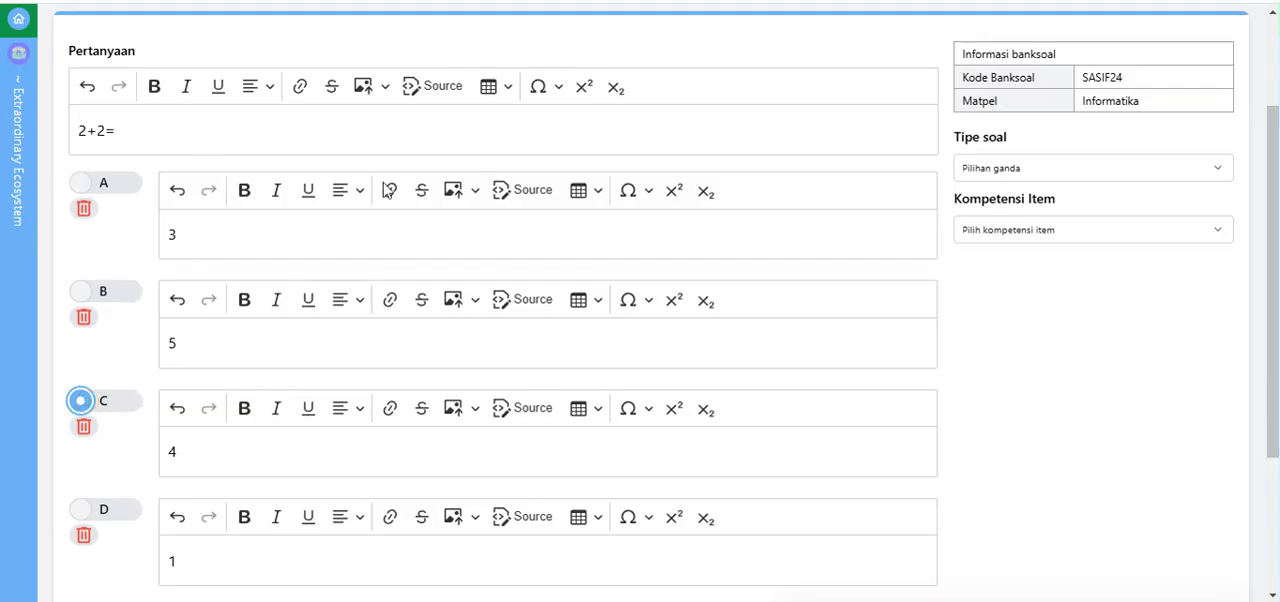
pyautogui.scroll(-3, 591, 172)
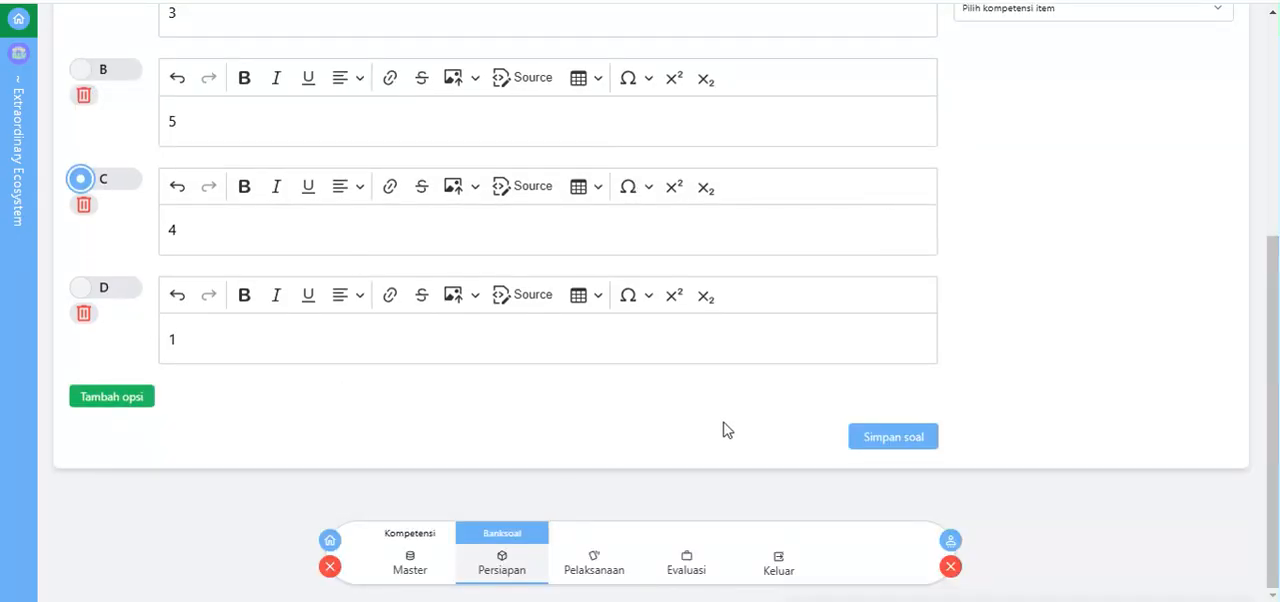
pyautogui.click(884, 442)
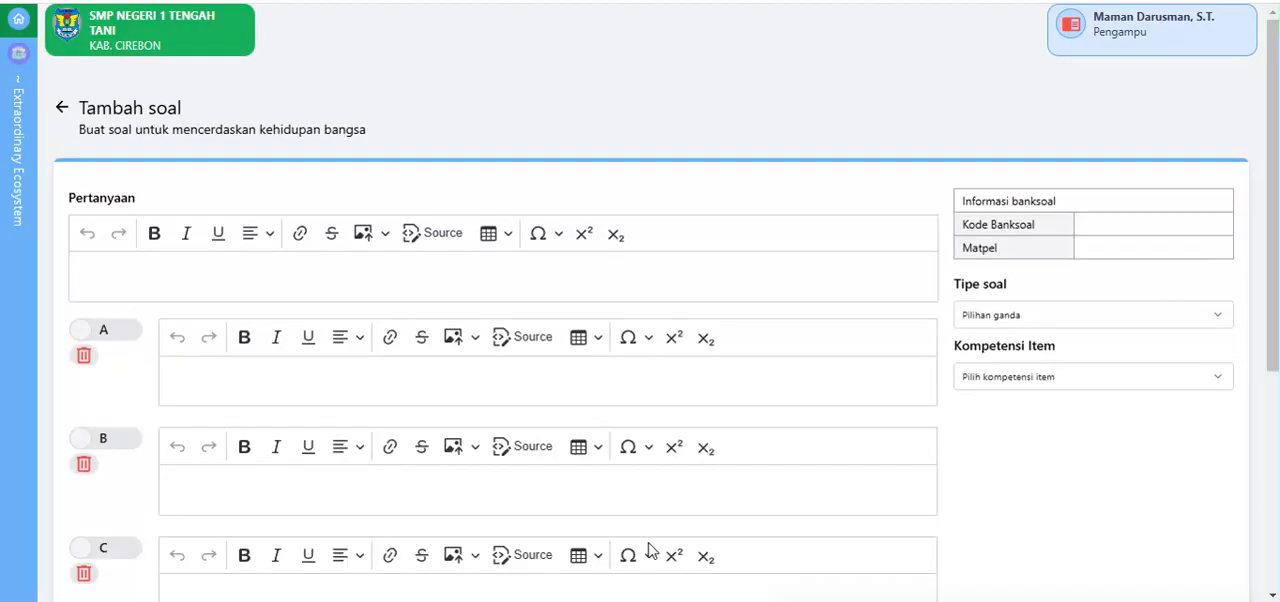
# Step: Set the type of the new question to Piliha ganda kompleks and turn off Penilaian mutlak
pyautogui.click(992, 318)
pyautogui.press('Down')
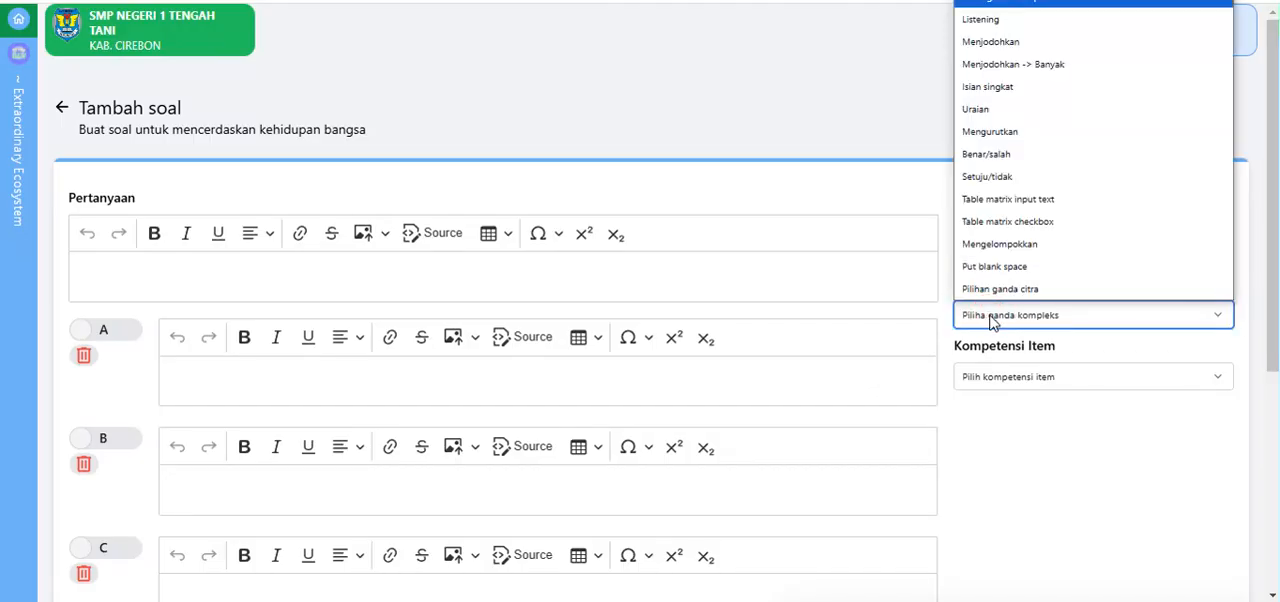
pyautogui.press('Return')
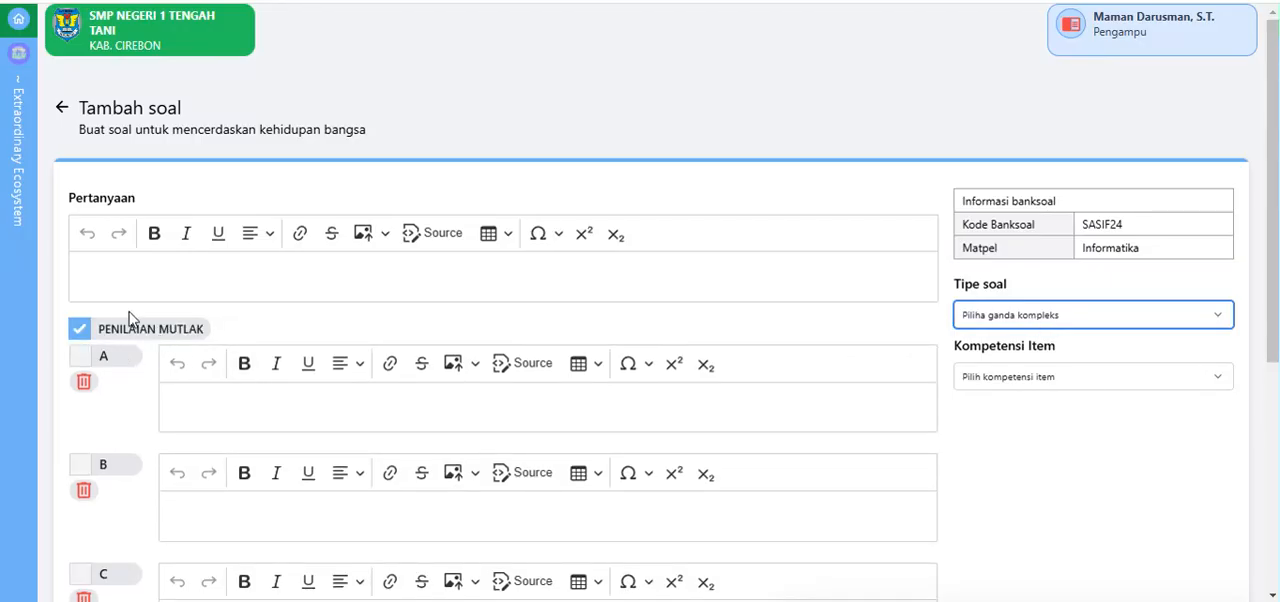
pyautogui.click(80, 329)
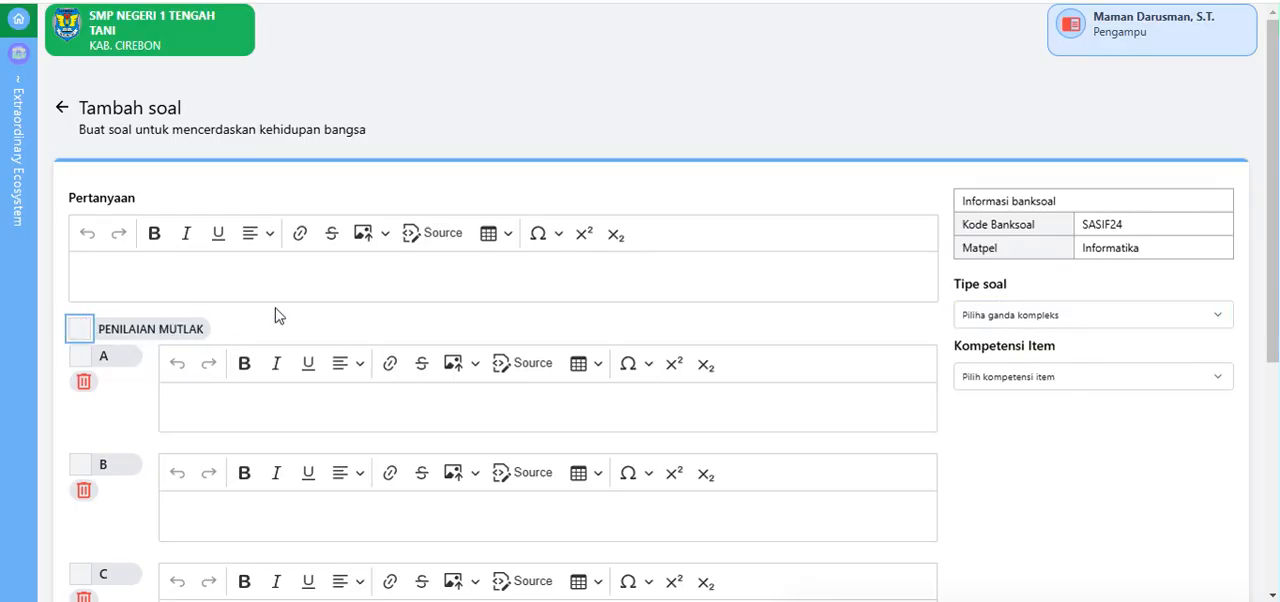
# Step: Enter "Nama Kecamatan yang ada di Kabupaten Cirebon...." as the question text
pyautogui.scroll(-1, 278, 317)
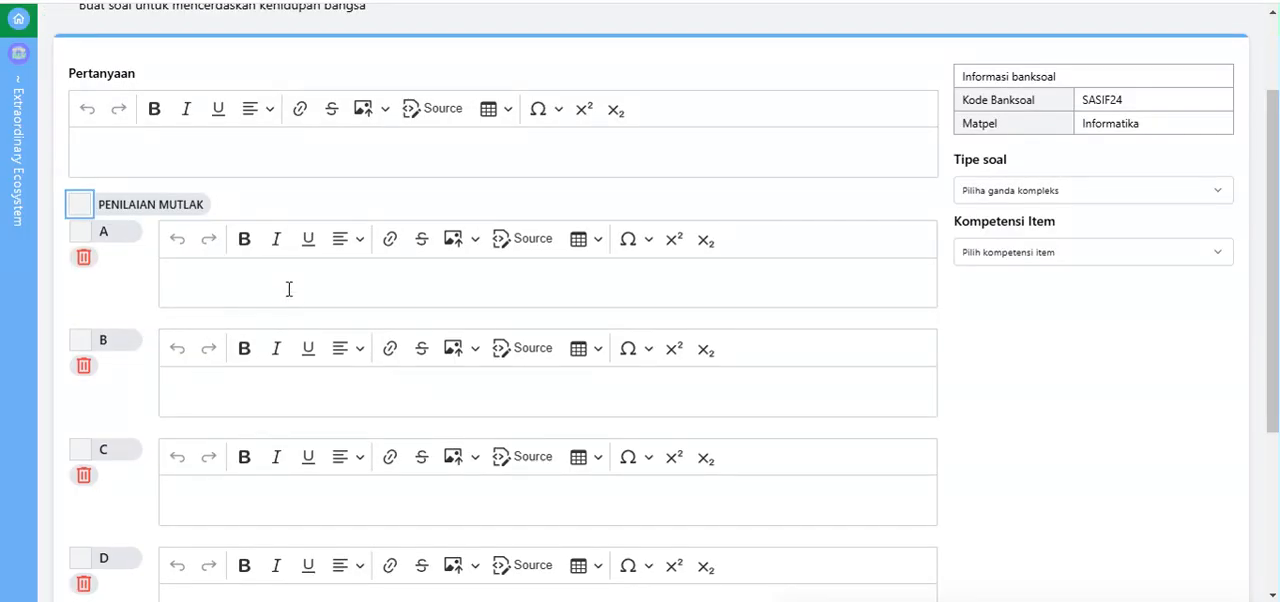
pyautogui.click(183, 147)
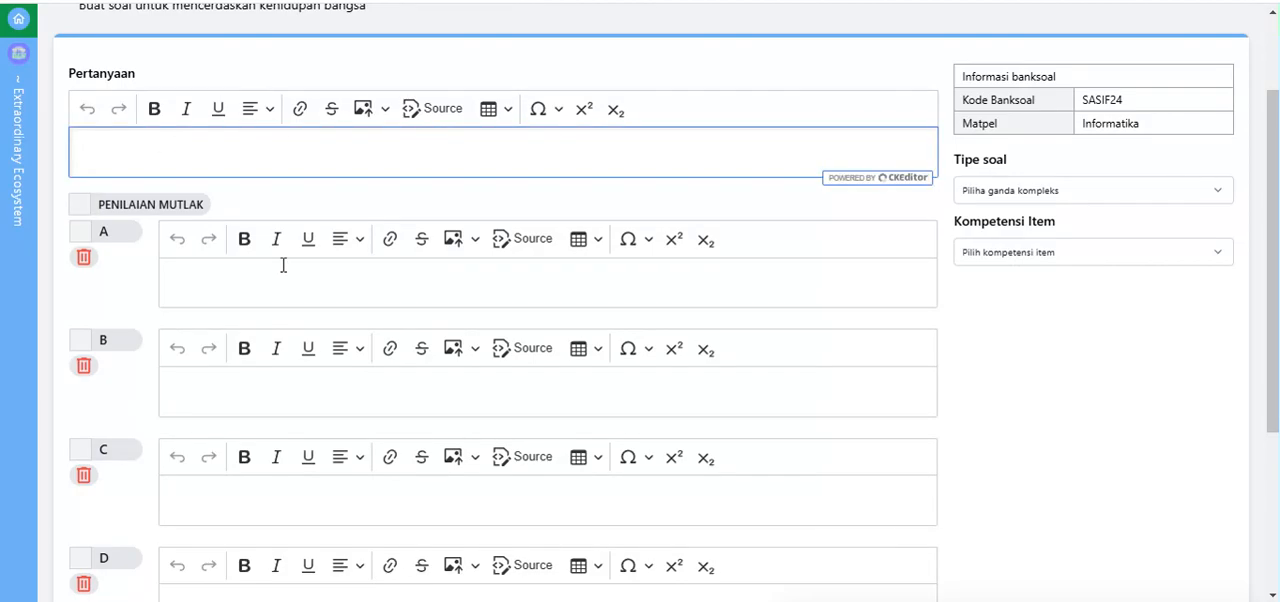
pyautogui.write('Nama Kecamatan')
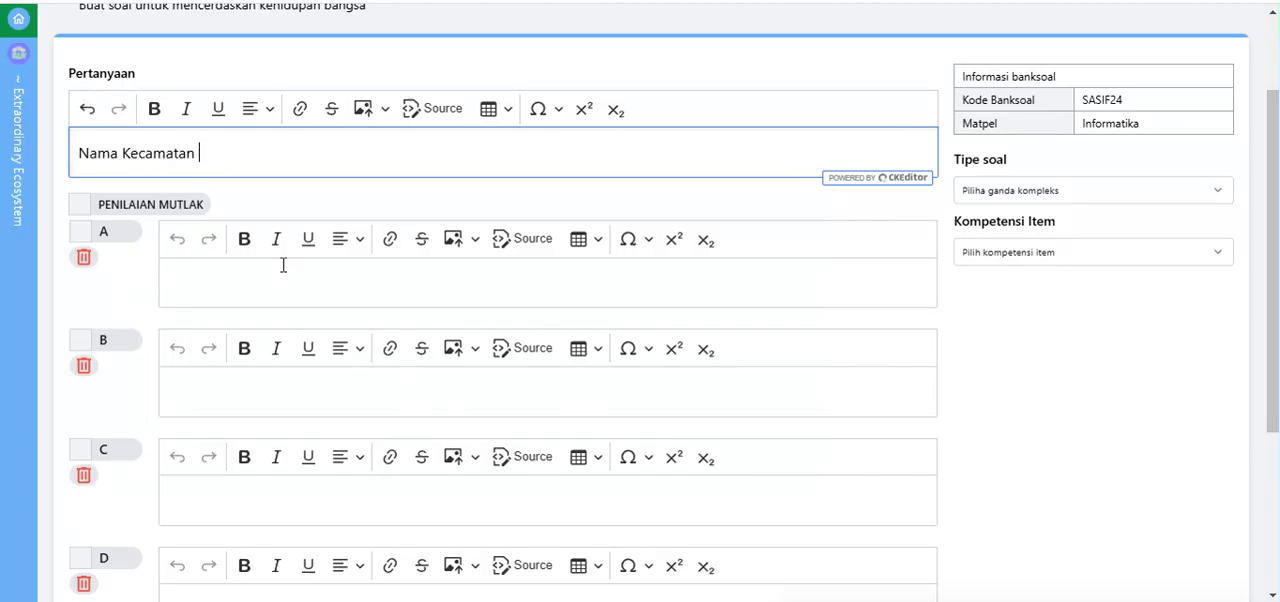
pyautogui.write(' yang adaddi Ka')
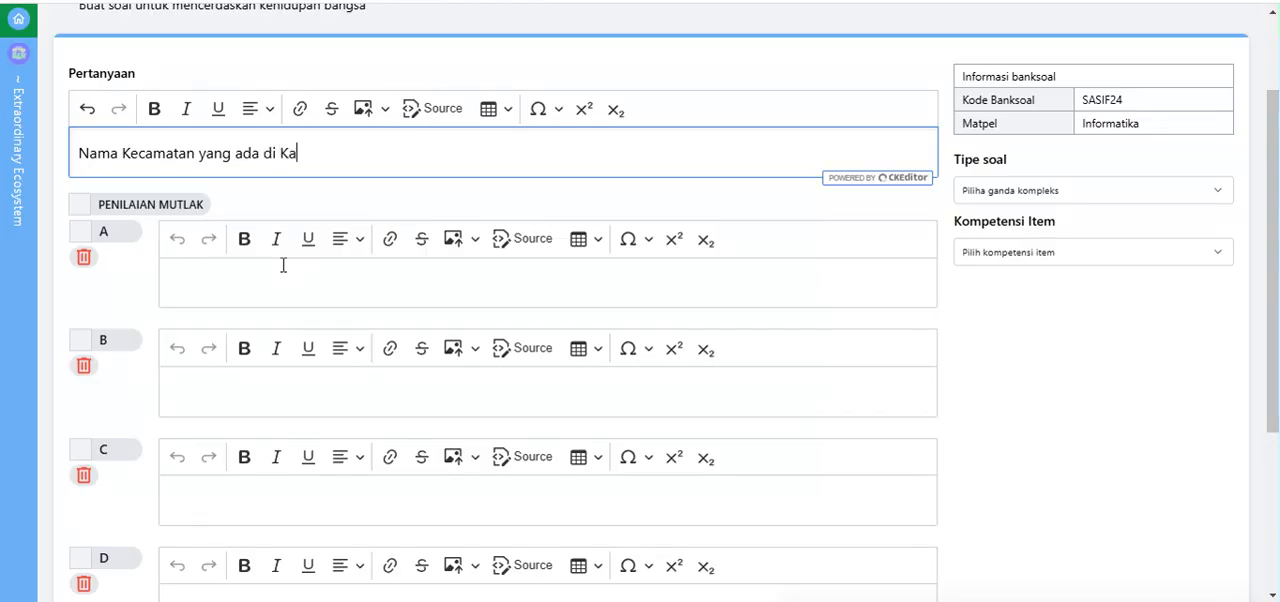
pyautogui.write('bupaten Cire')
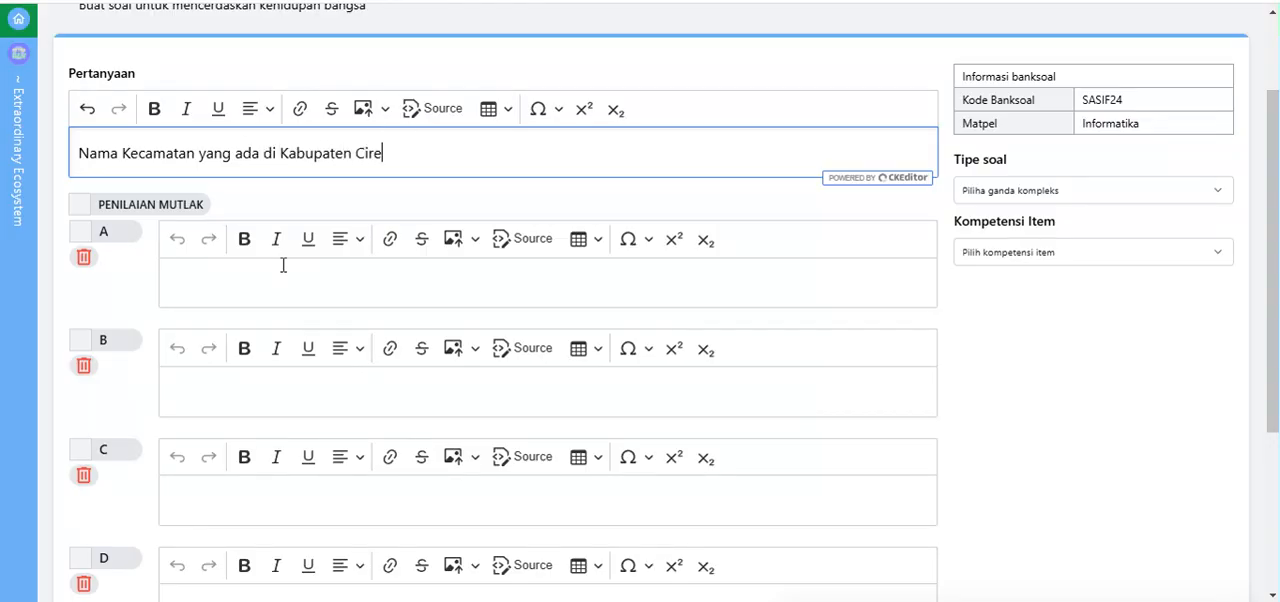
pyautogui.write('bon....')
# Step: Fill in answer option A with "Tengah Tani" and option B with "Plered"
pyautogui.click(200, 277)
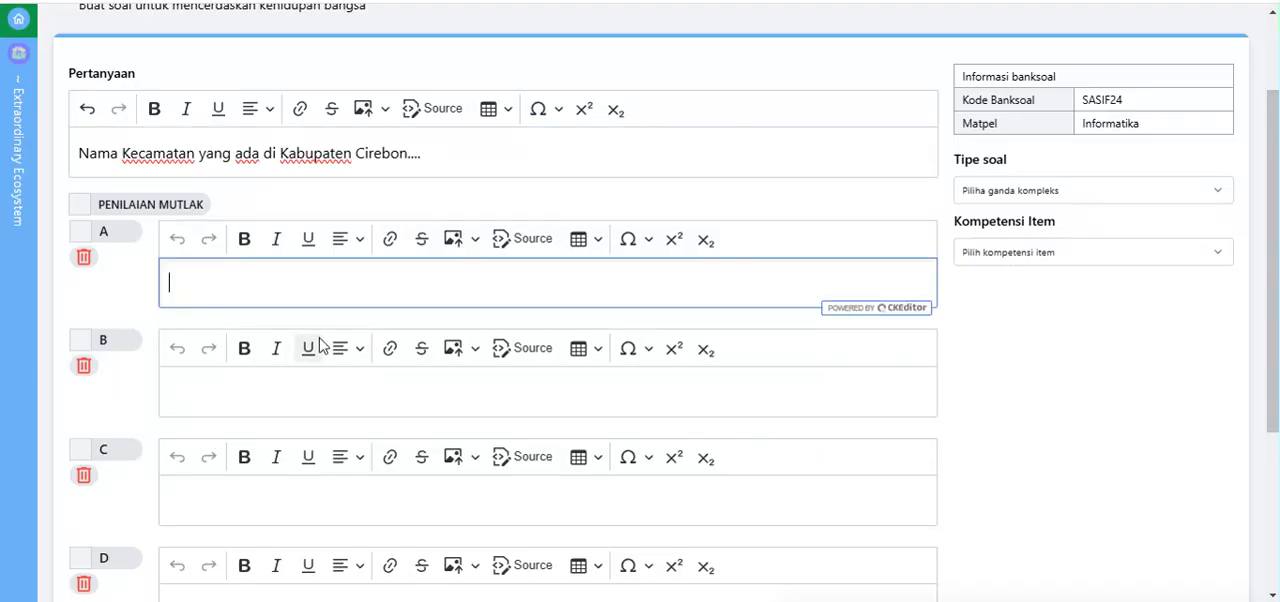
pyautogui.write('Tengah ')
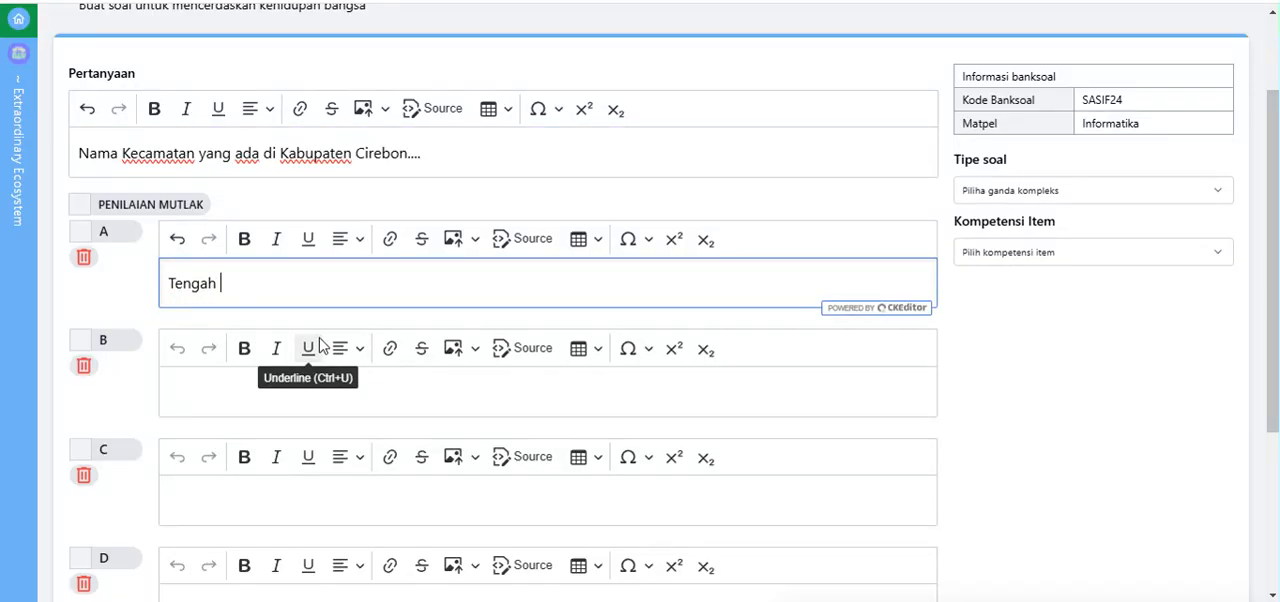
pyautogui.write('Tani')
pyautogui.click(268, 382)
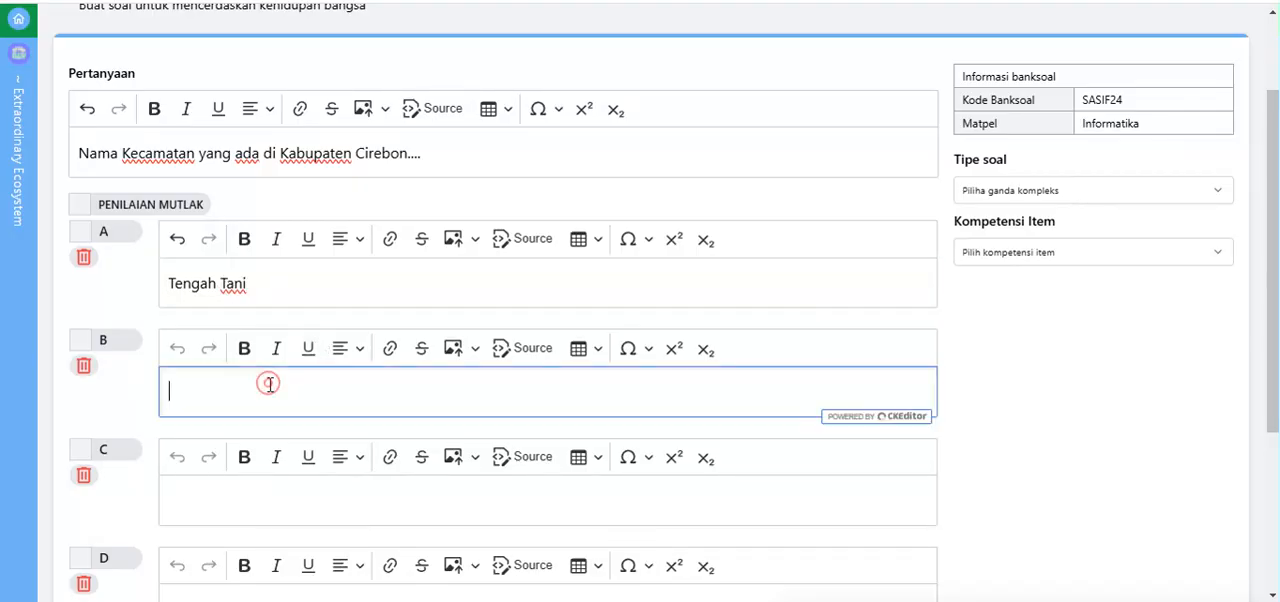
pyautogui.write('O')
# Step: Delete the empty answer option D and fill in option C with "Kadugede"
pyautogui.scroll(-2, 227, 497)
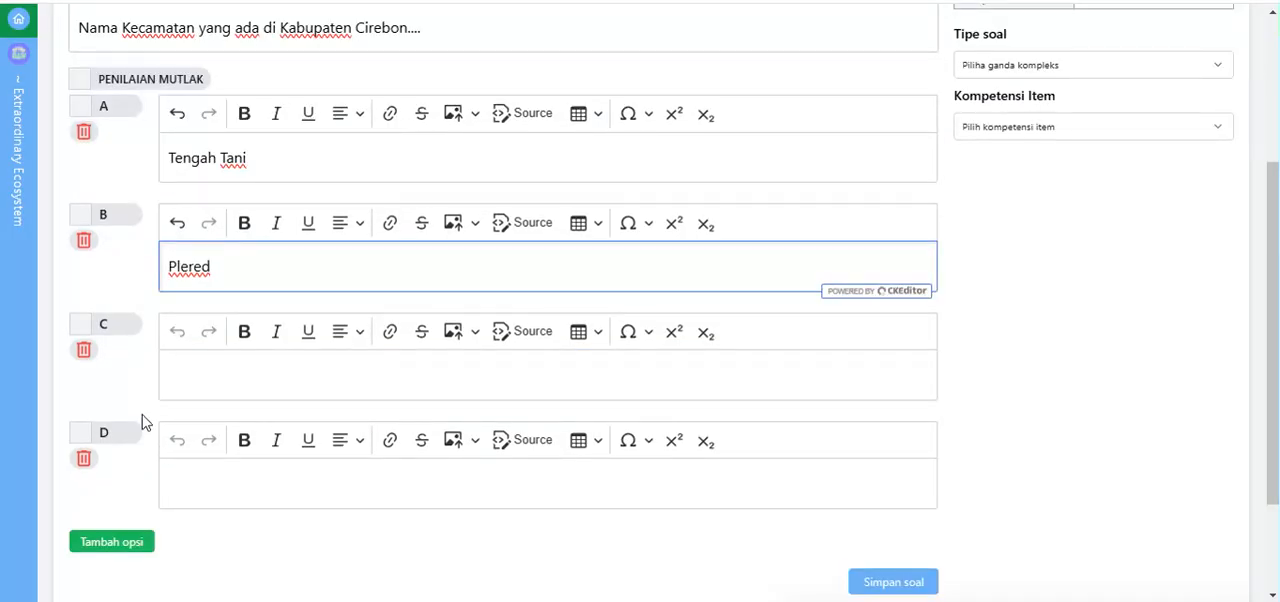
pyautogui.scroll(2, 146, 390)
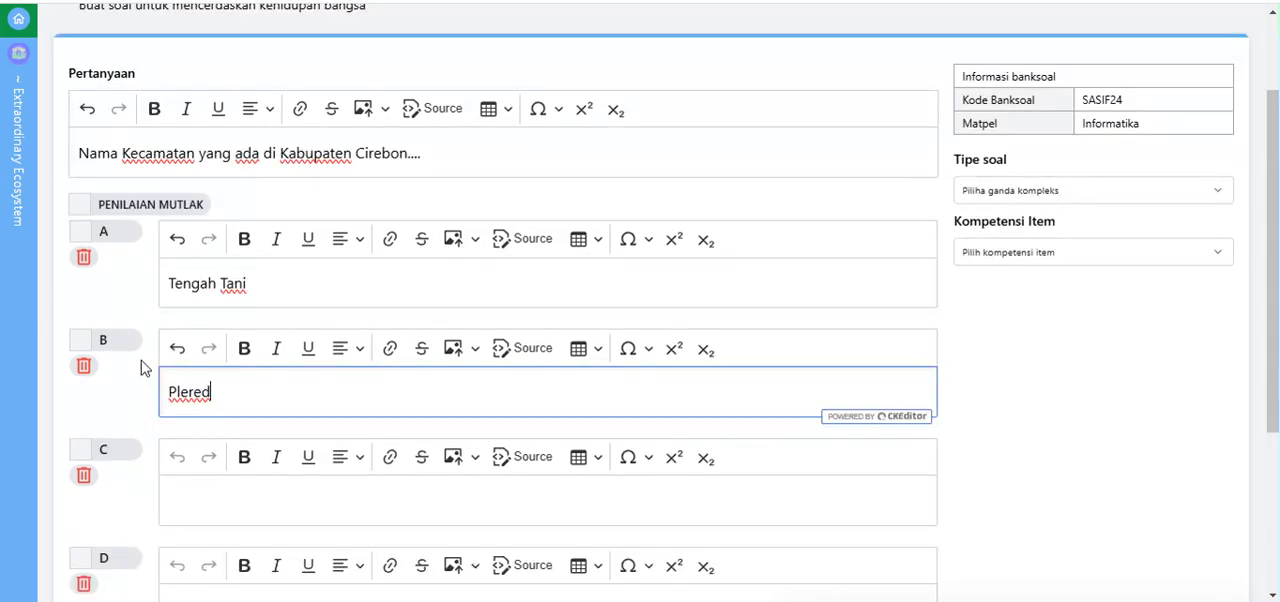
pyautogui.scroll(-2, 146, 368)
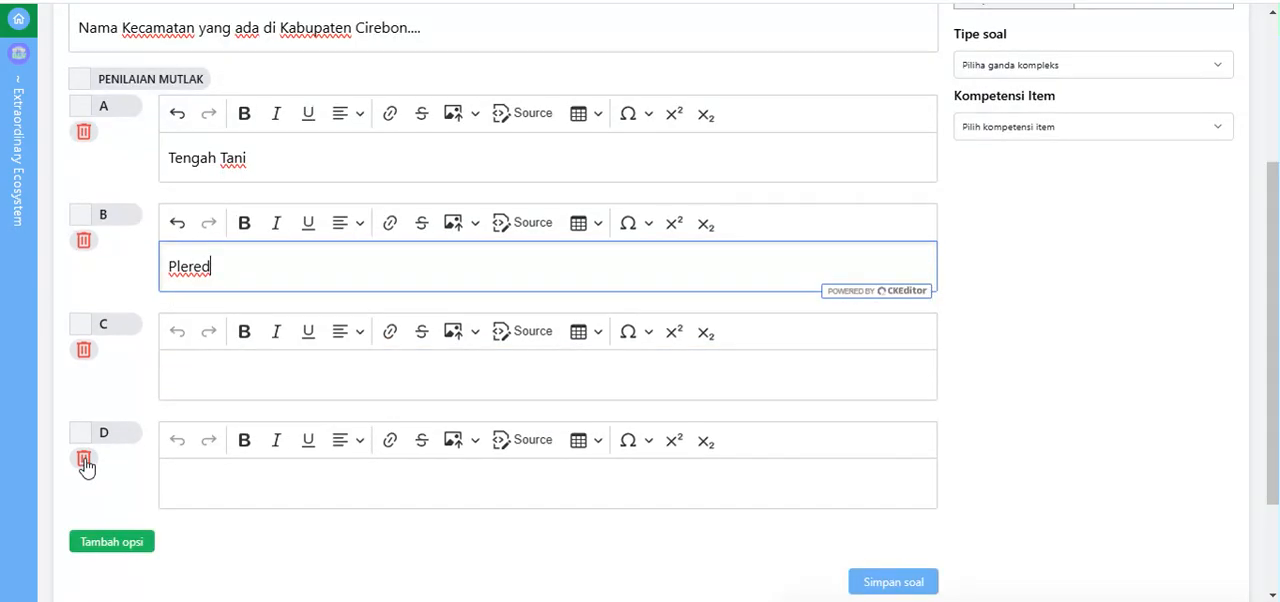
pyautogui.click(84, 462)
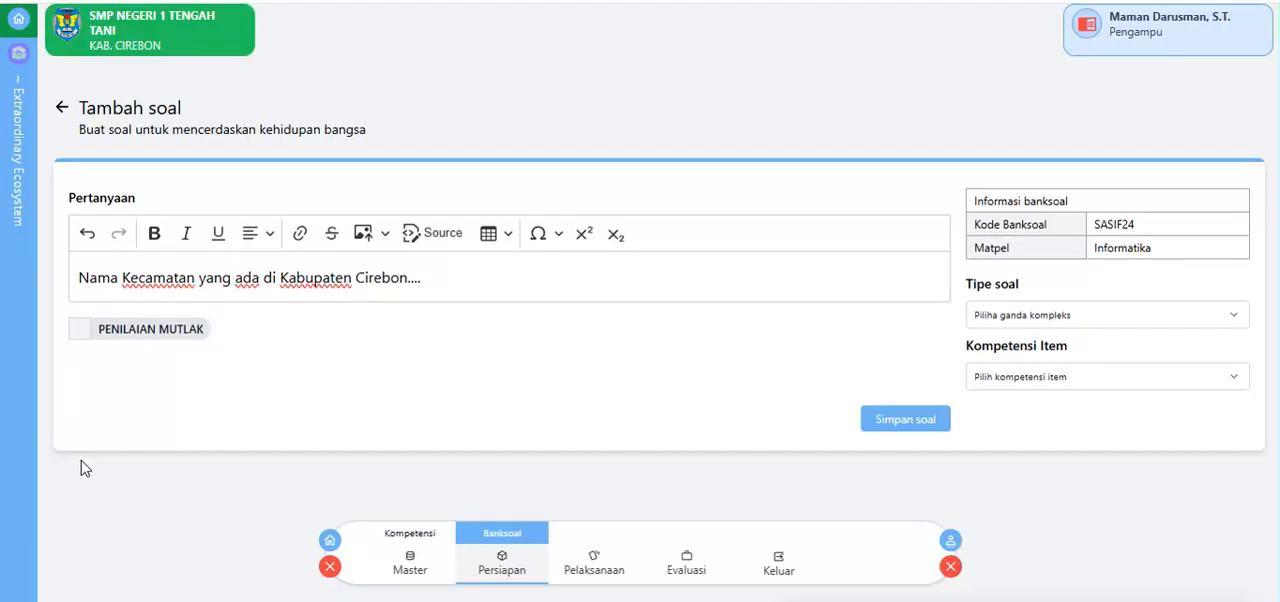
pyautogui.scroll(-4, 112, 410)
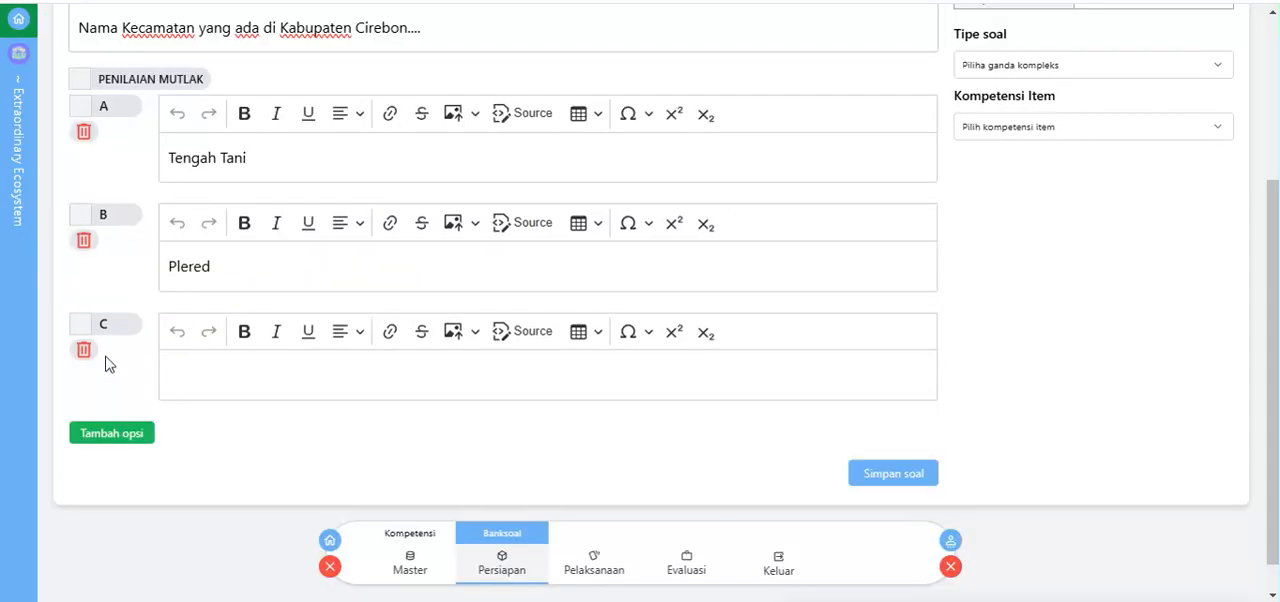
pyautogui.click(204, 361)
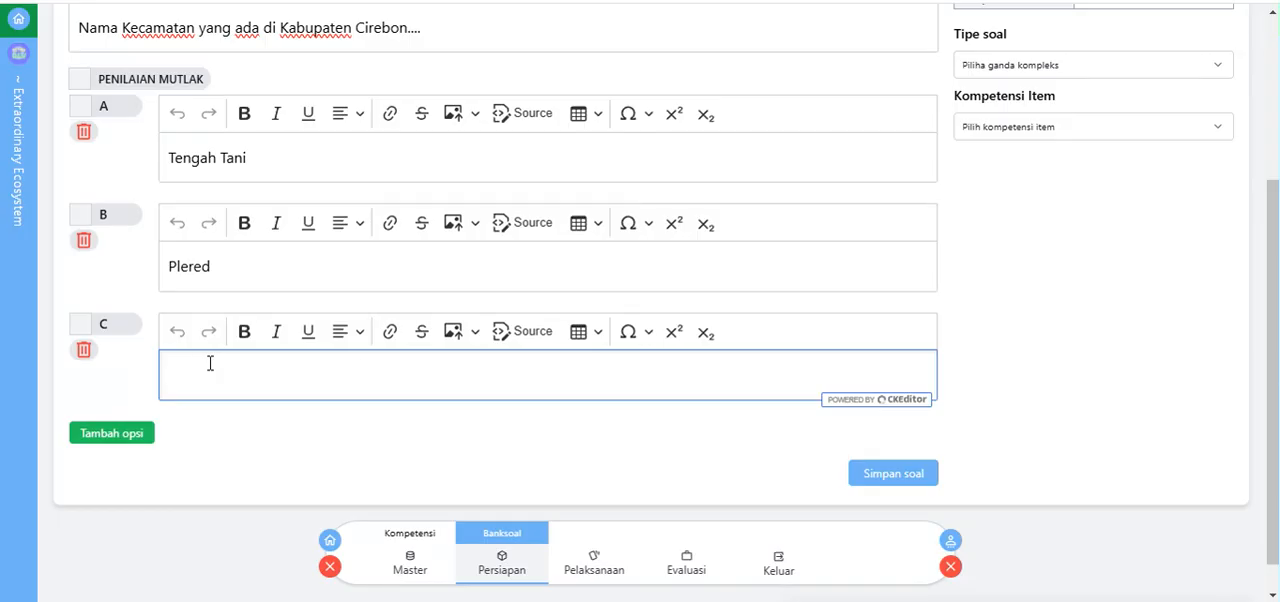
pyautogui.write('Kadugede')
# Step: Mark options A and B as correct answers and turn on Penilaian mutlak for the question
pyautogui.scroll(1, 138, 184)
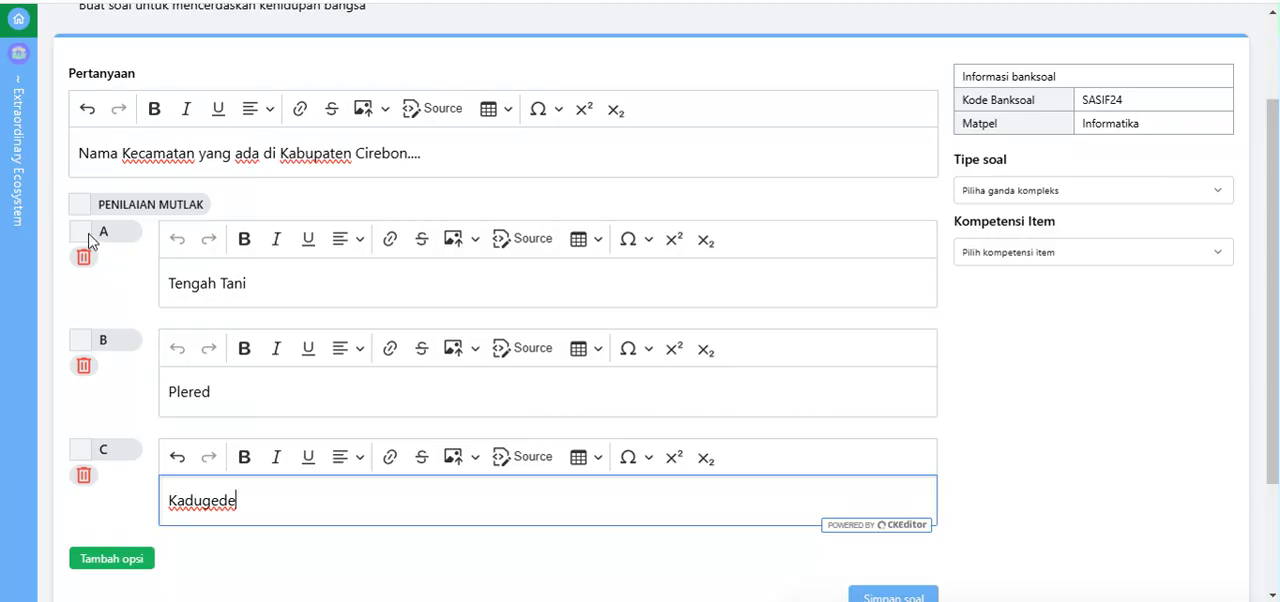
pyautogui.click(81, 232)
pyautogui.click(81, 341)
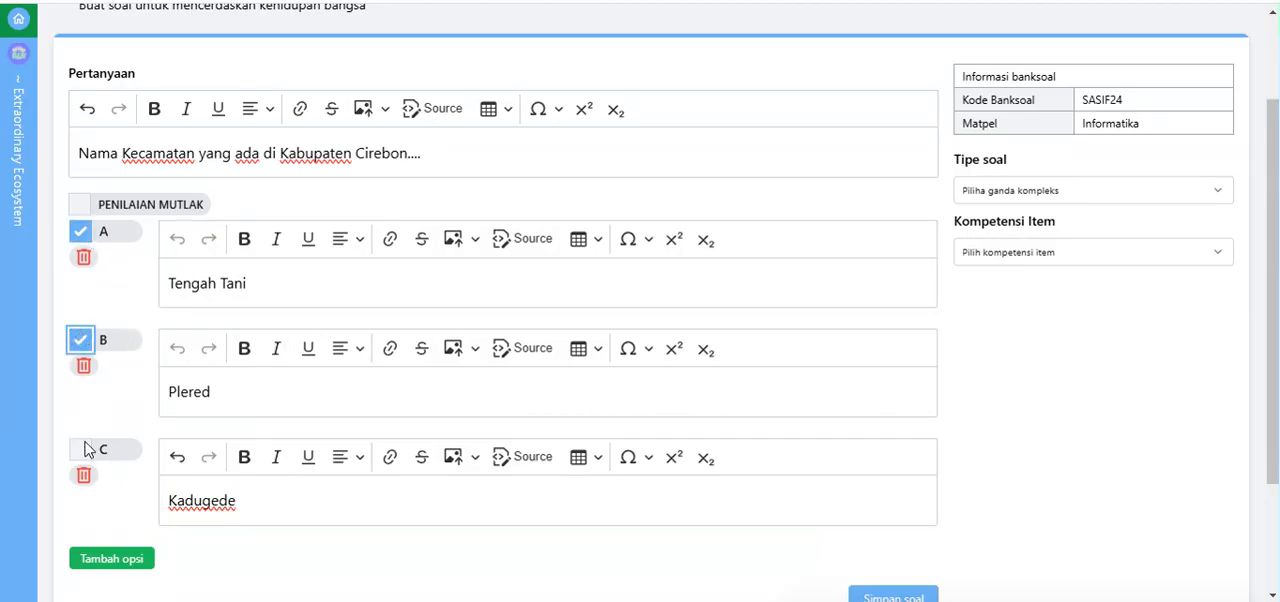
pyautogui.click(80, 204)
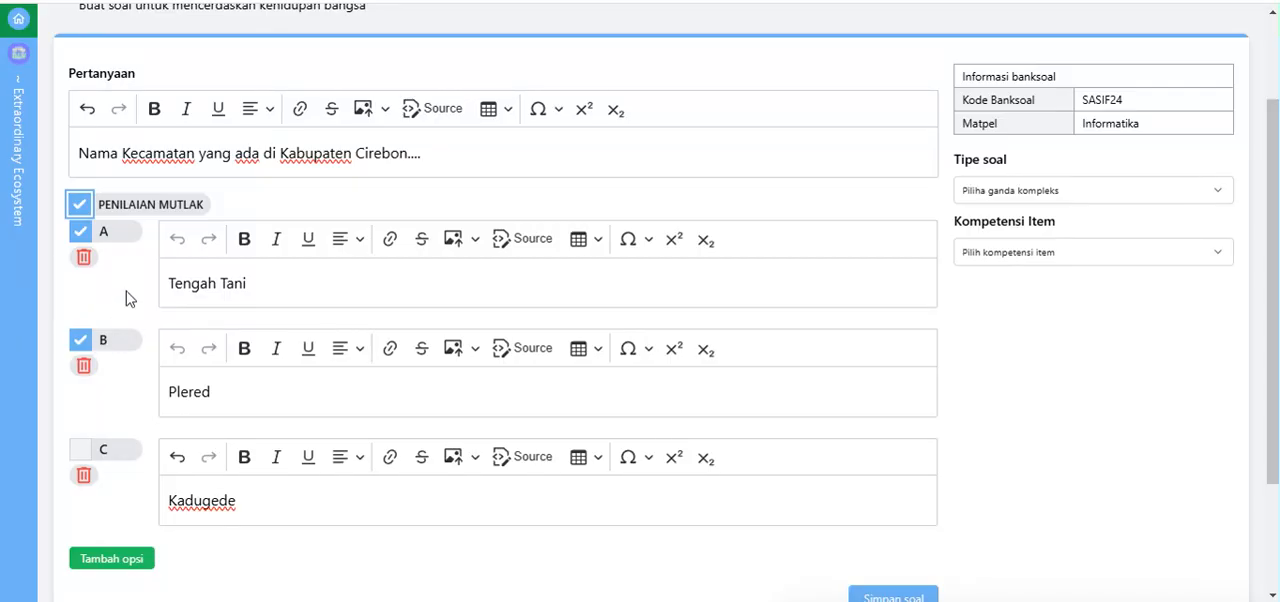
# Step: Turn off Penilaian mutlak for the question about Kecamatan in Kabupaten Cirebon
pyautogui.click(81, 206)
pyautogui.click(80, 205)
# Step: Try different correct-answer combinations on options A, B and C, finishing with only A and B marked
pyautogui.click(81, 233)
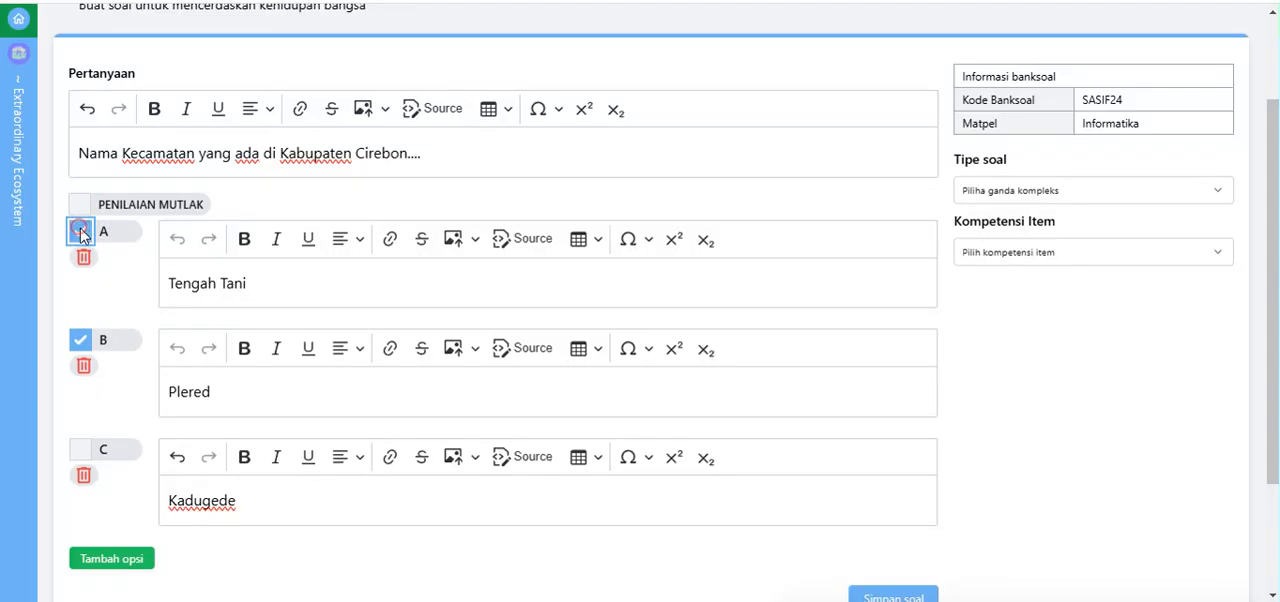
pyautogui.click(81, 341)
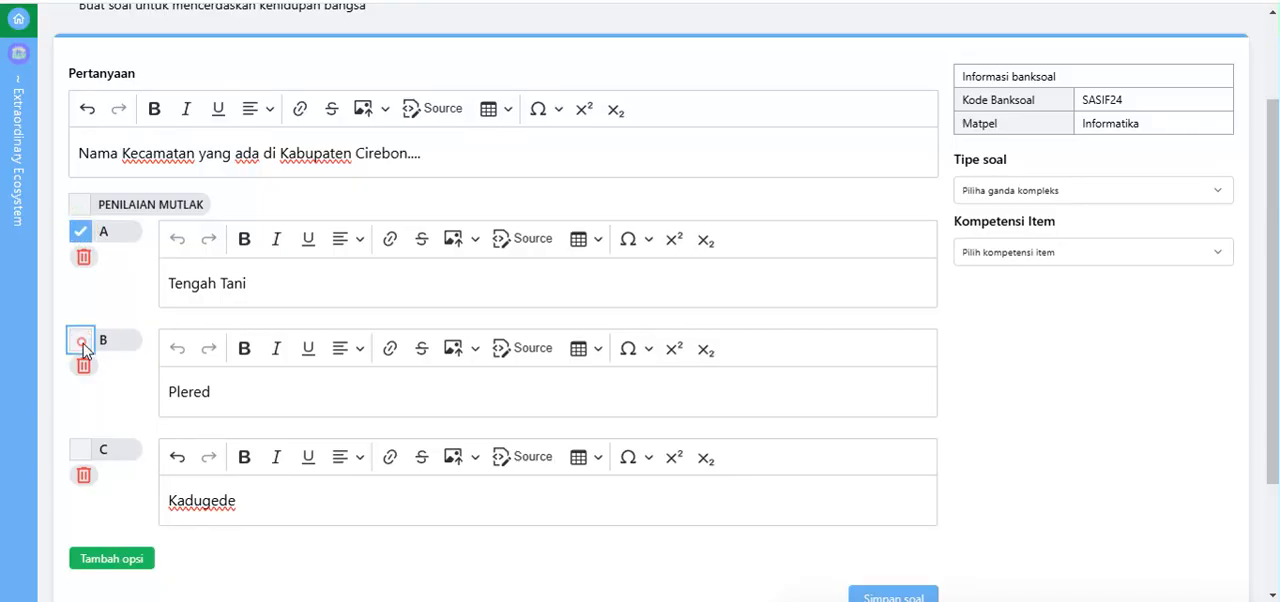
pyautogui.click(83, 342)
pyautogui.click(82, 342)
pyautogui.click(83, 344)
pyautogui.click(81, 340)
pyautogui.click(81, 340)
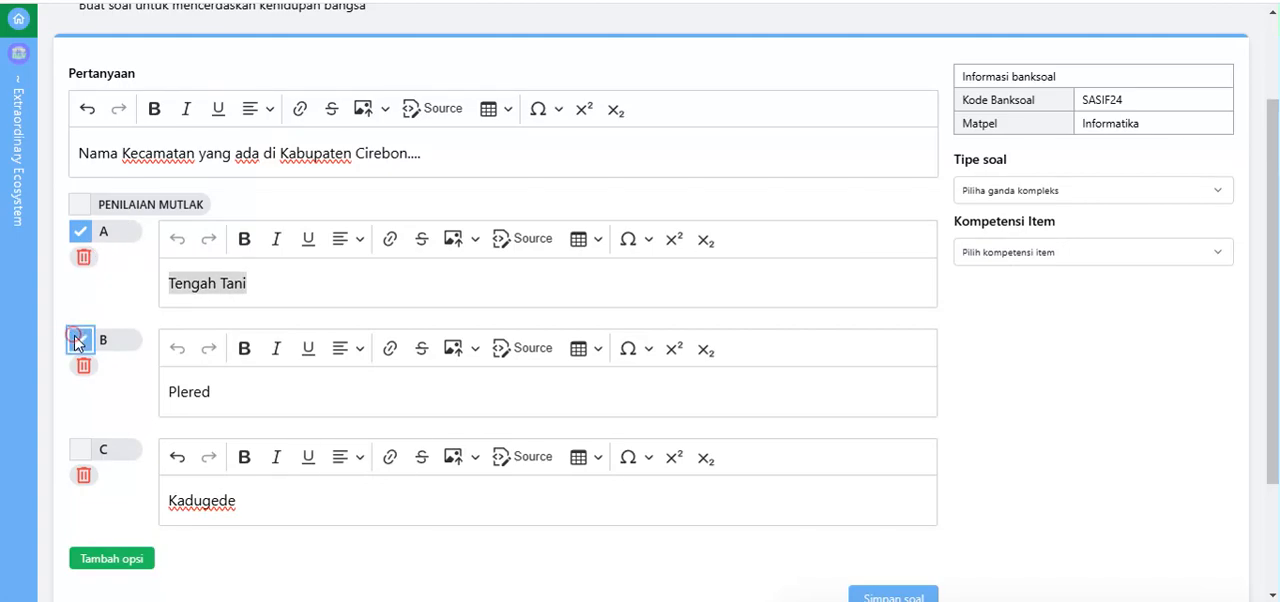
pyautogui.click(80, 236)
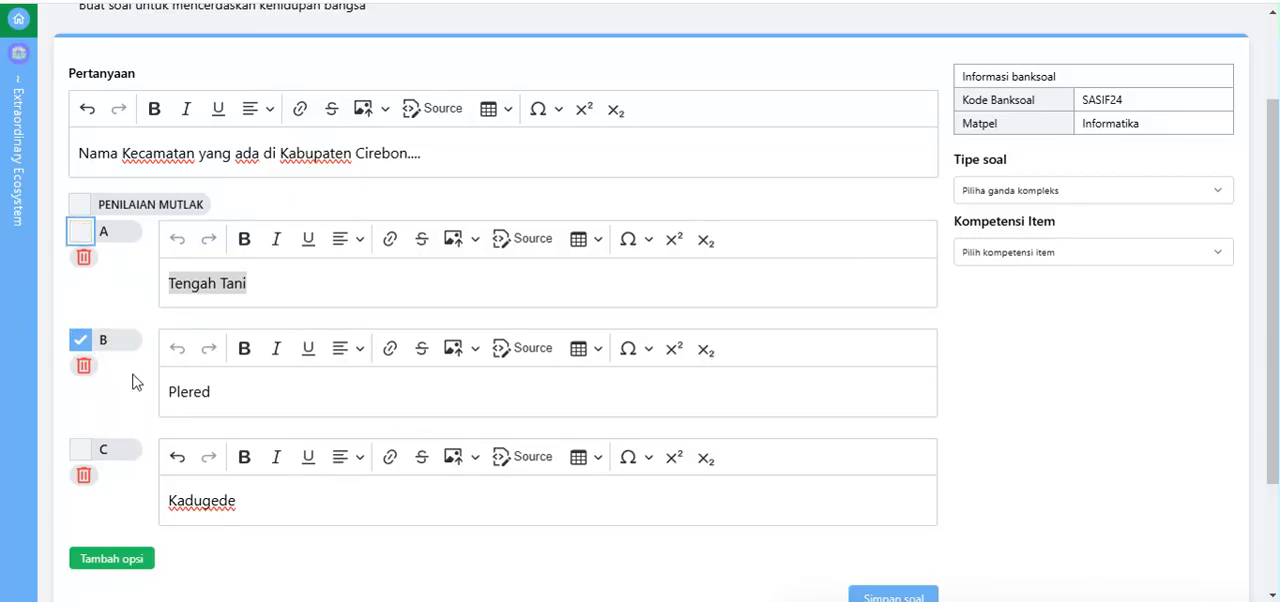
pyautogui.click(80, 232)
pyautogui.click(81, 450)
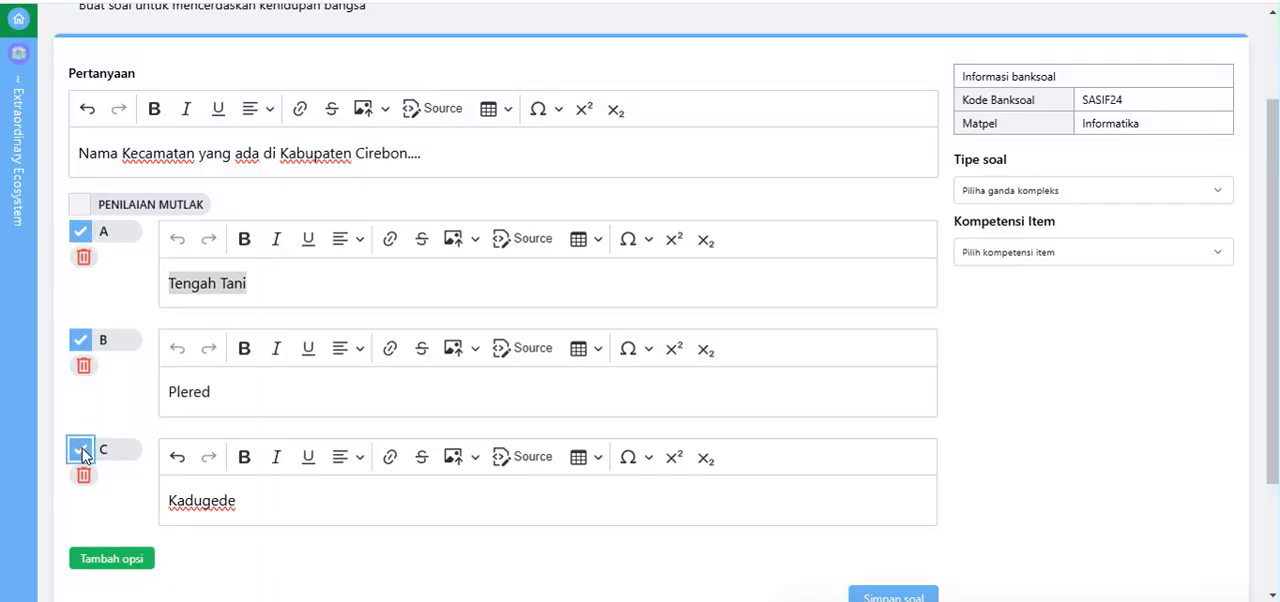
pyautogui.click(81, 450)
pyautogui.scroll(2, 200, 251)
pyautogui.scroll(-2, 148, 253)
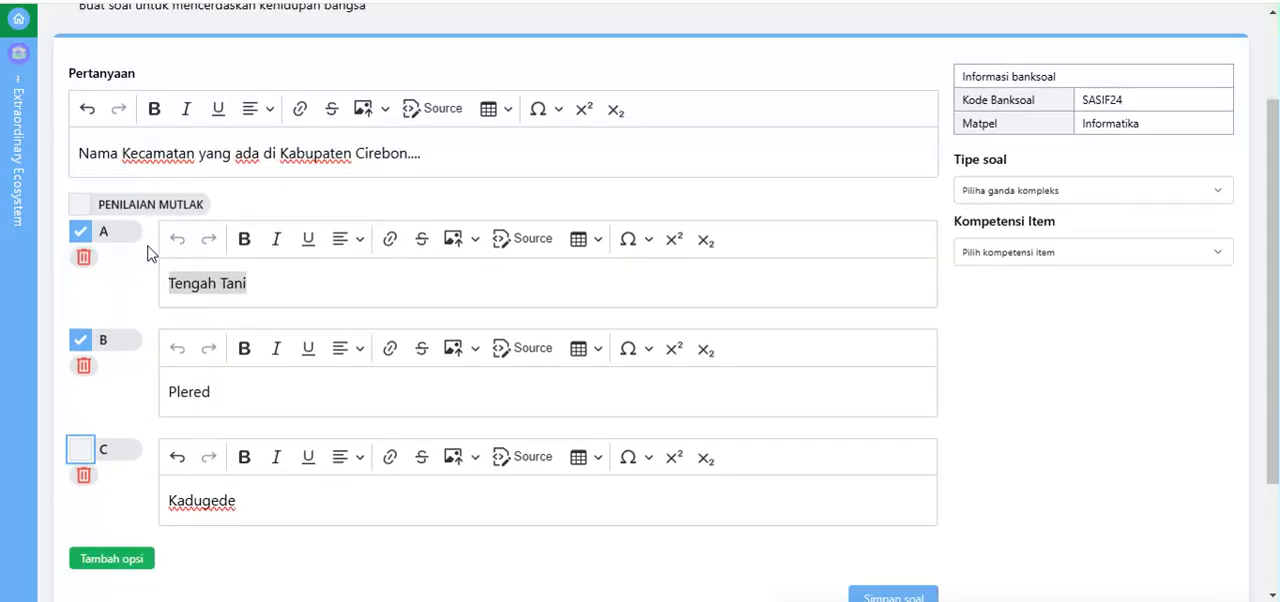
# Step: Save the complex multiple-choice question with Penilaian mutlak off and return to the question list
pyautogui.click(80, 205)
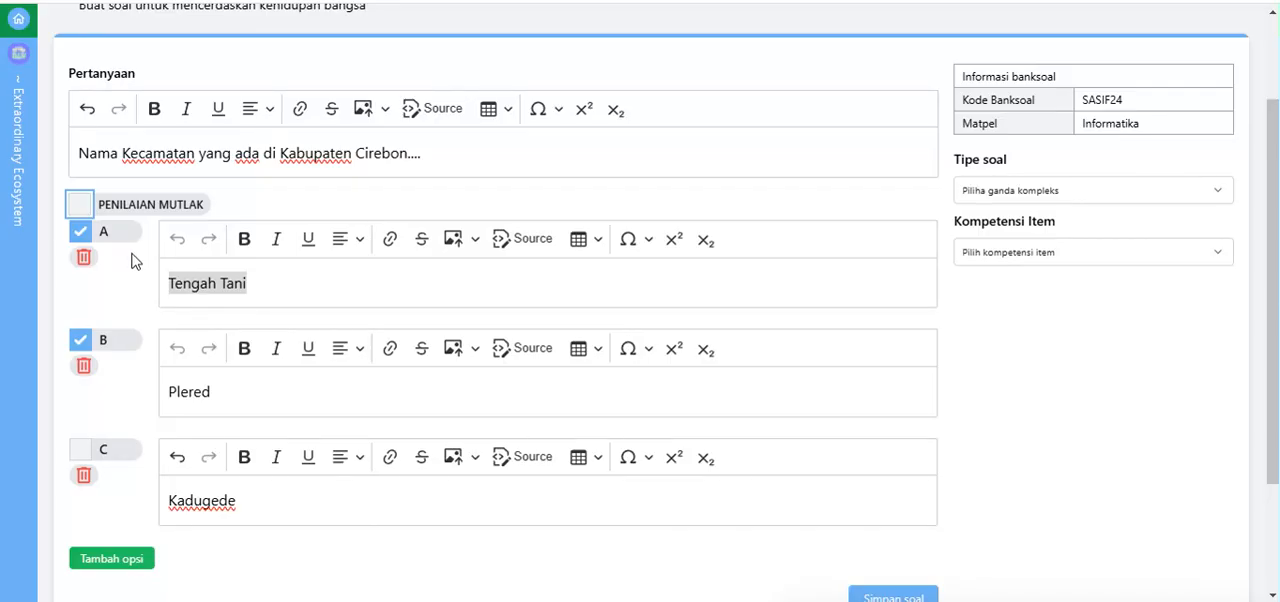
pyautogui.scroll(-3, 149, 306)
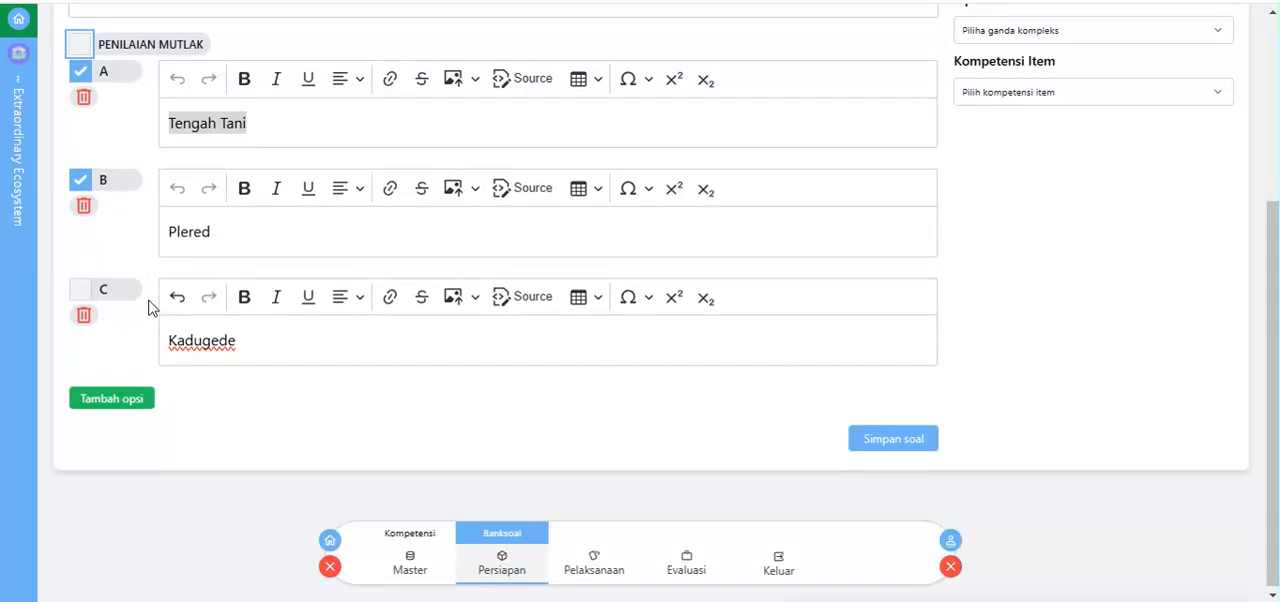
pyautogui.click(908, 441)
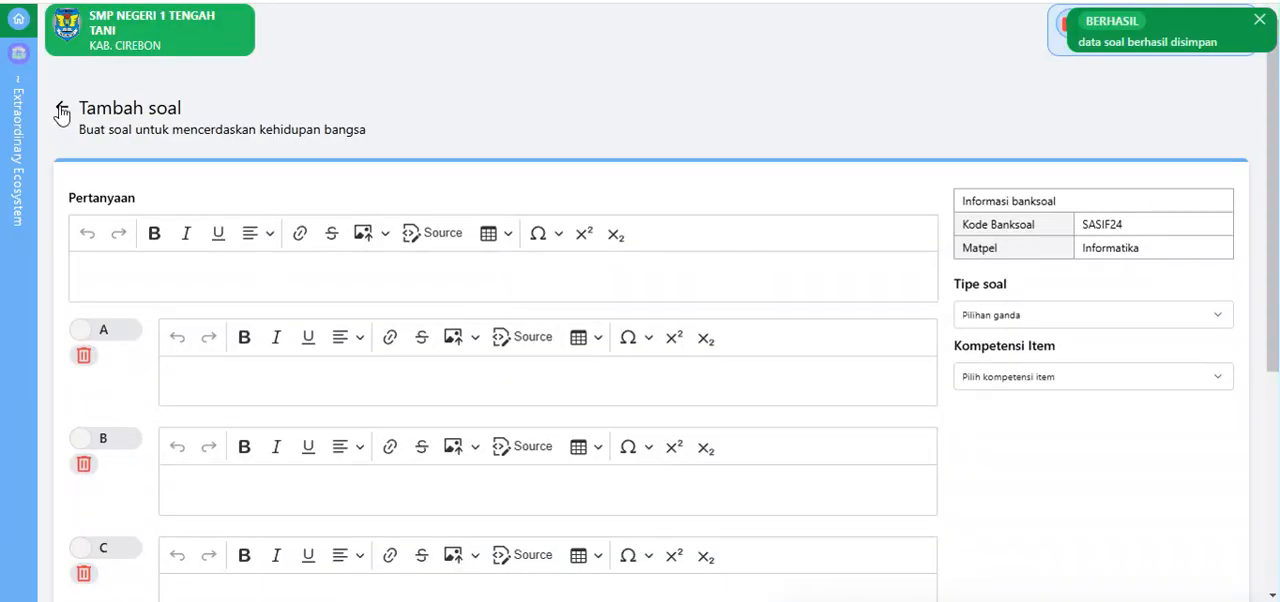
pyautogui.click(56, 105)
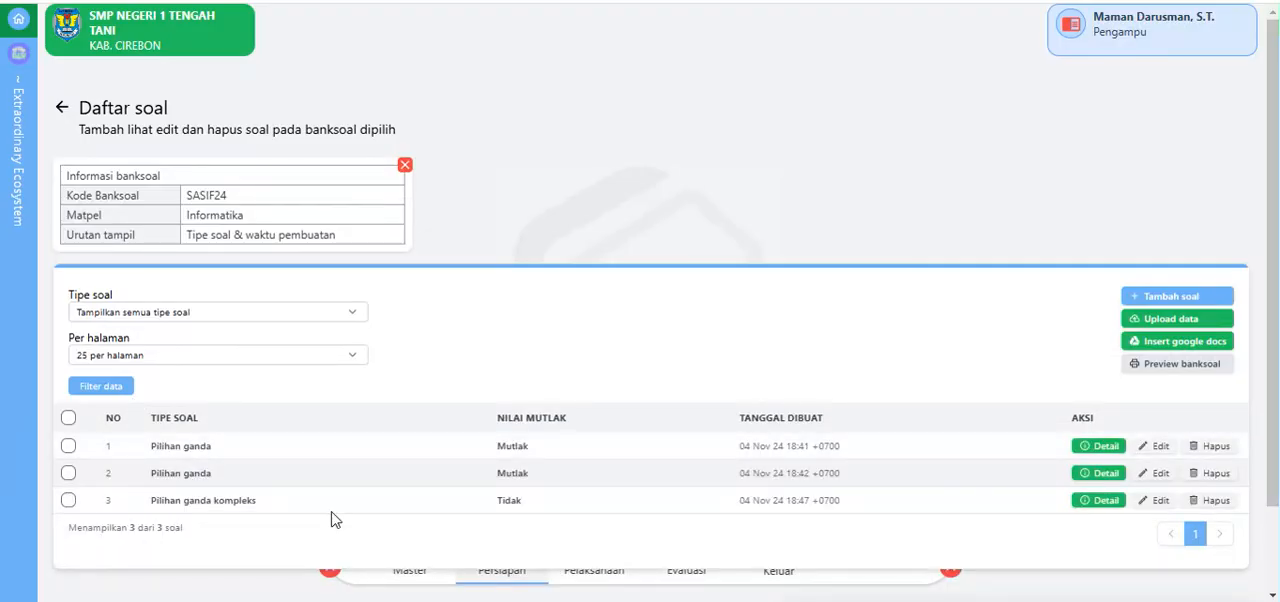
# Step: Start a new question of type "Menjodohkan -> Banyak" and turn off Penilaian mutlak for it
pyautogui.scroll(-1, 503, 437)
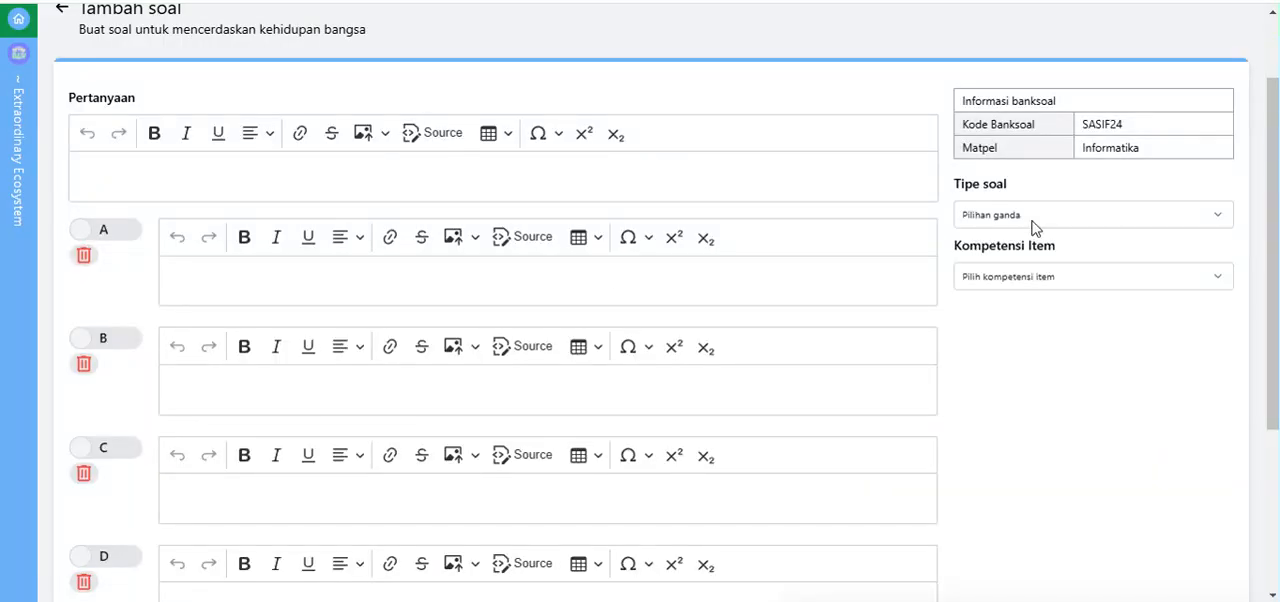
pyautogui.click(1031, 220)
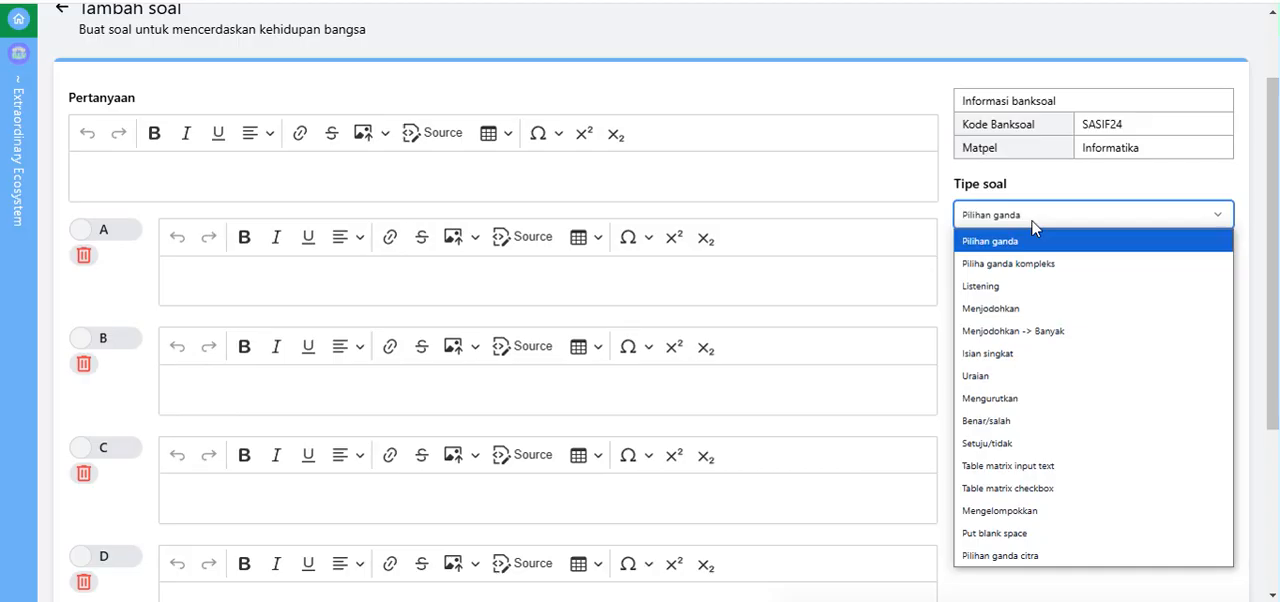
pyautogui.click(1055, 341)
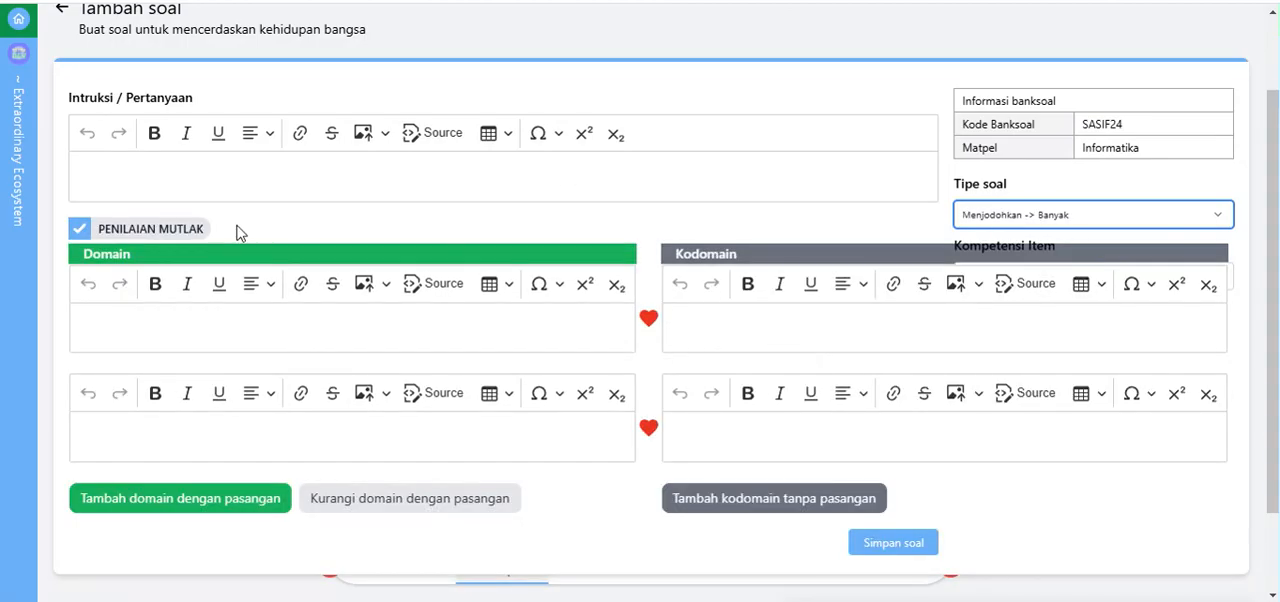
pyautogui.click(82, 230)
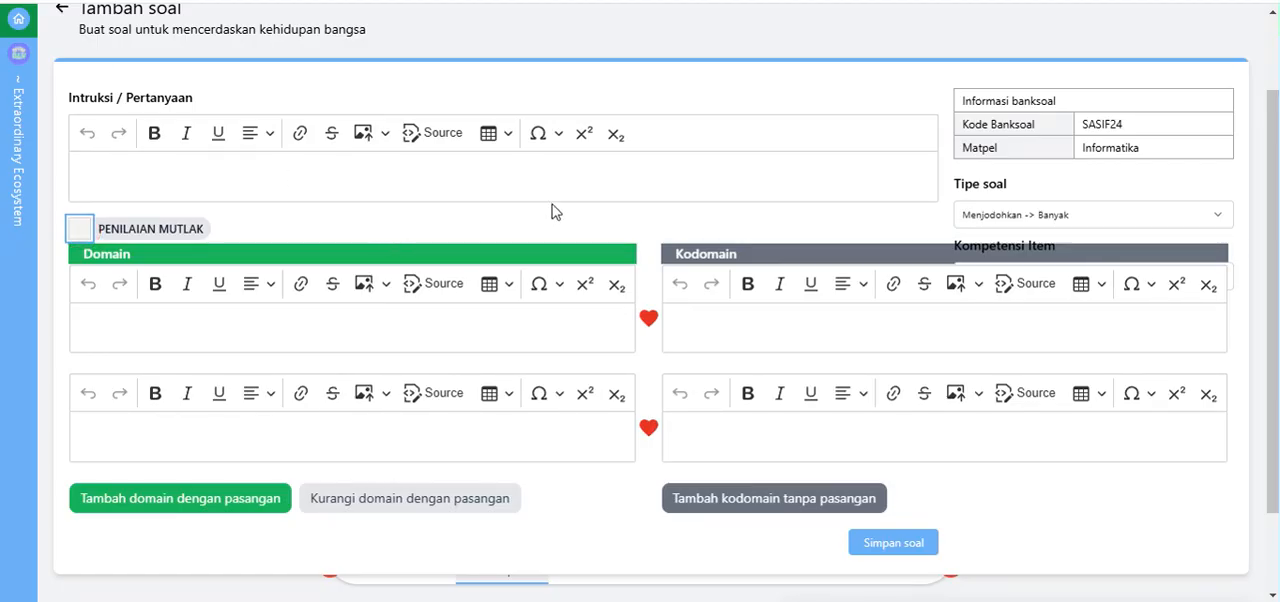
pyautogui.click(1006, 218)
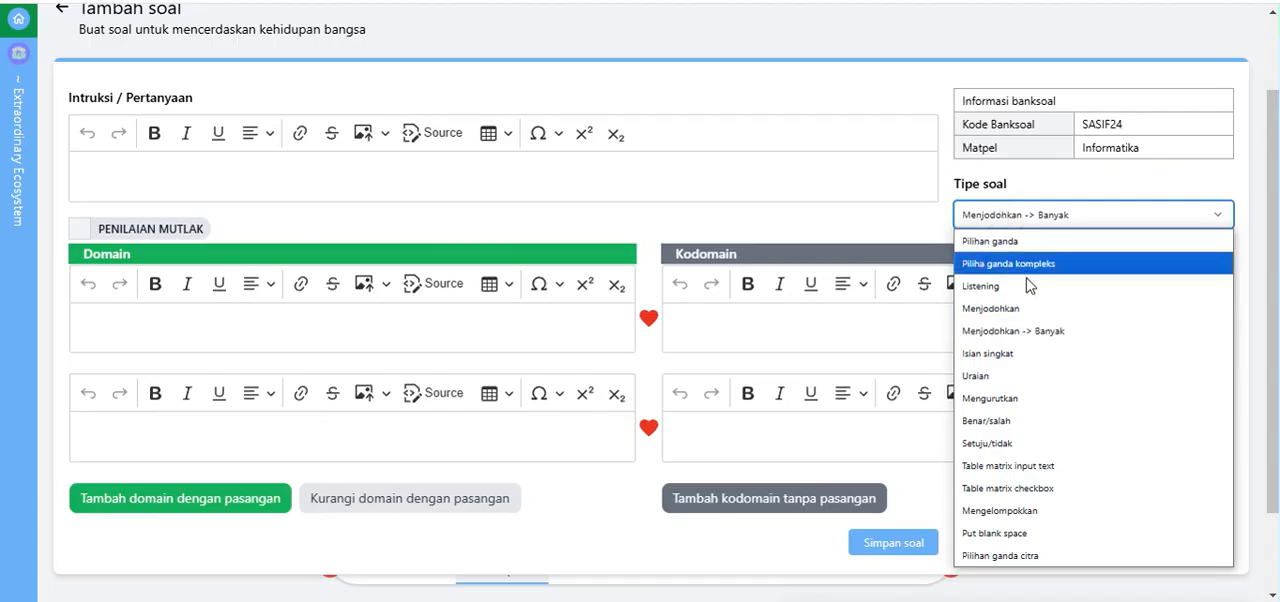
pyautogui.click(851, 220)
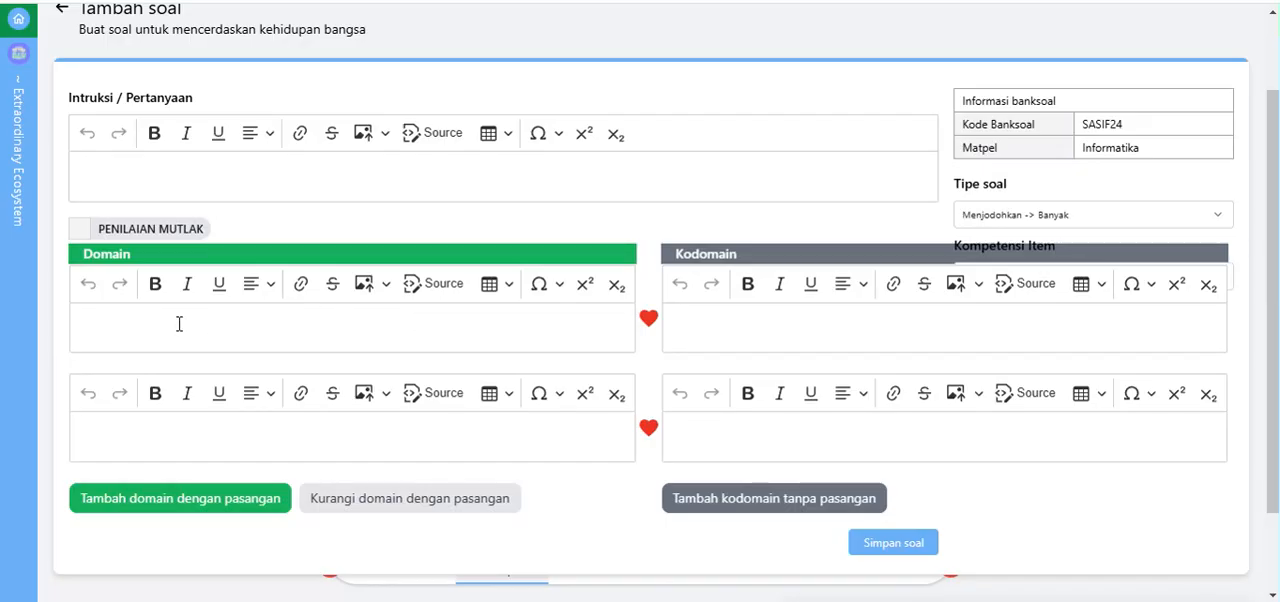
# Step: Fill in the first matching pair with "1+1=" as the domain and "2" as the kodomain
pyautogui.click(143, 320)
pyautogui.click(720, 311)
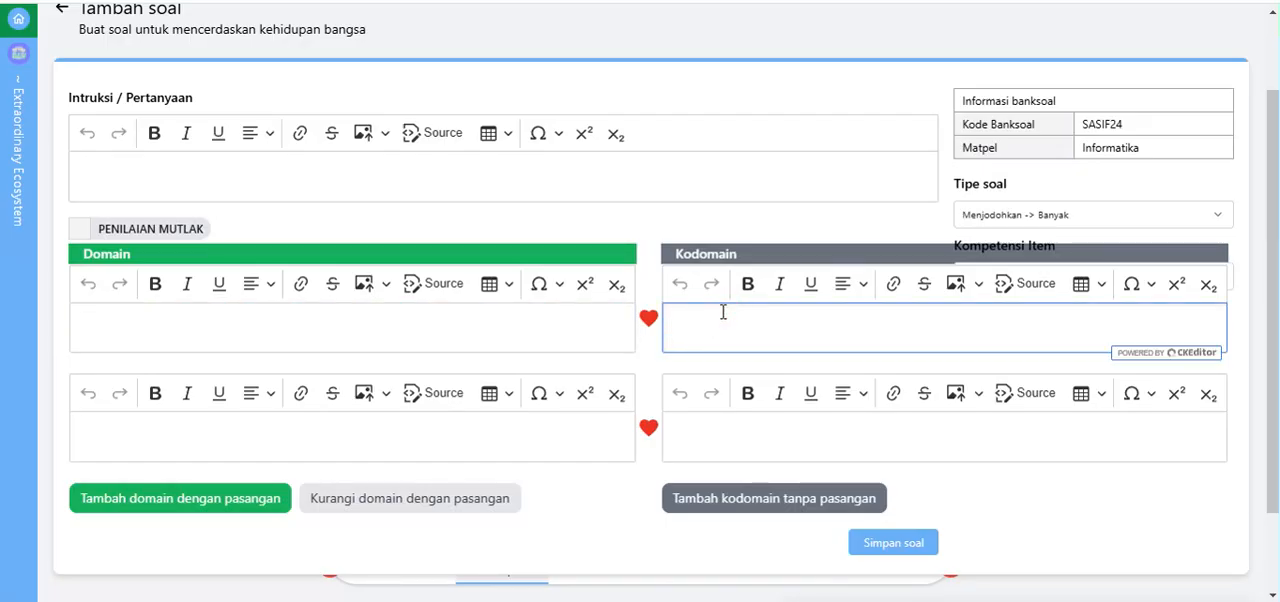
pyautogui.click(208, 326)
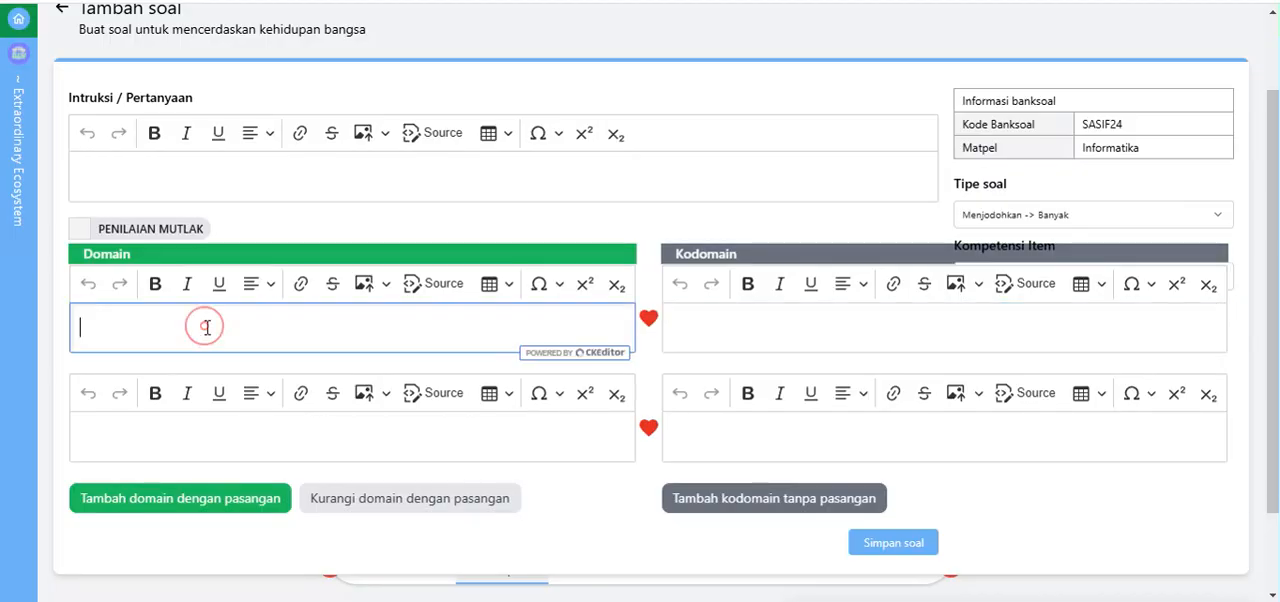
pyautogui.click(721, 326)
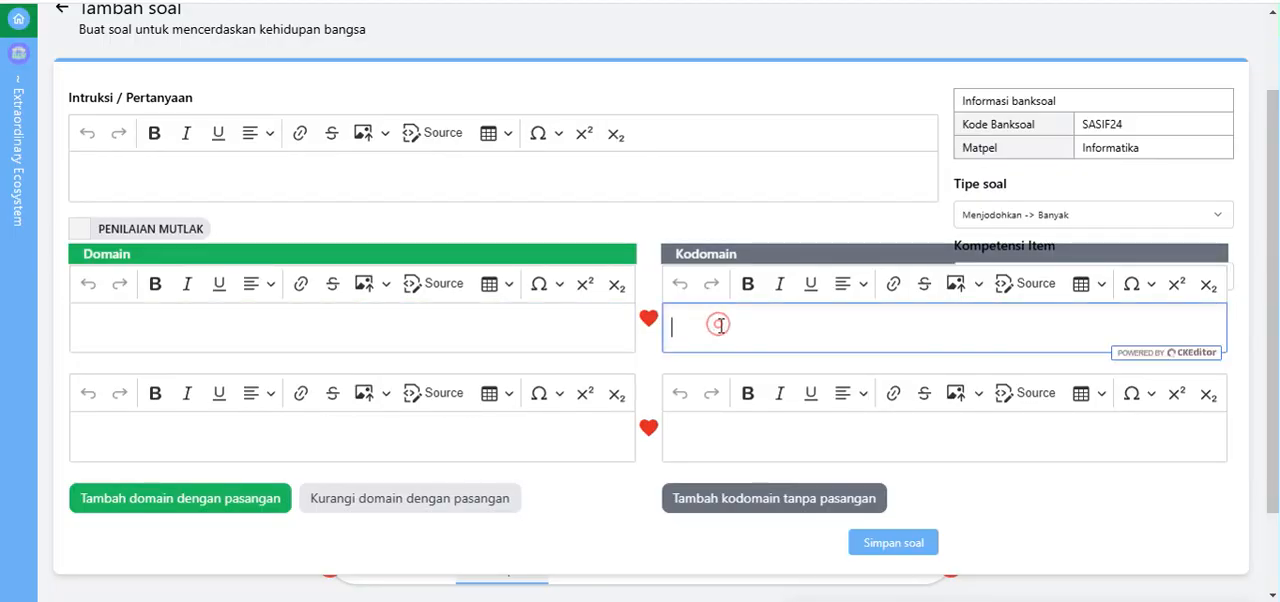
pyautogui.click(496, 321)
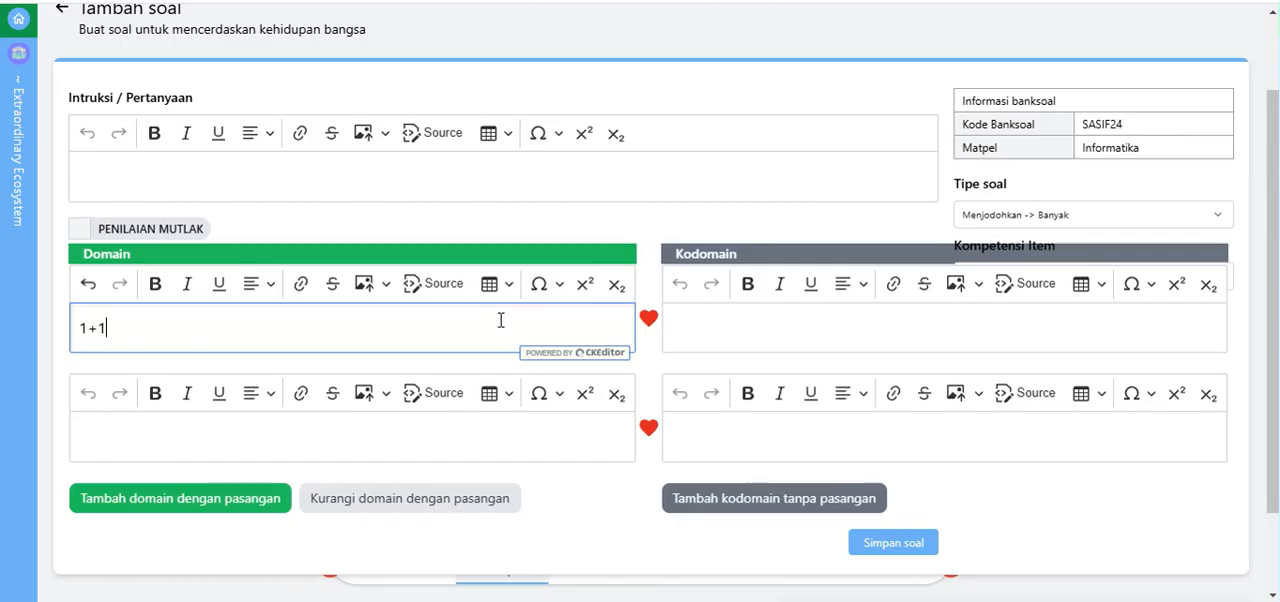
pyautogui.click(694, 325)
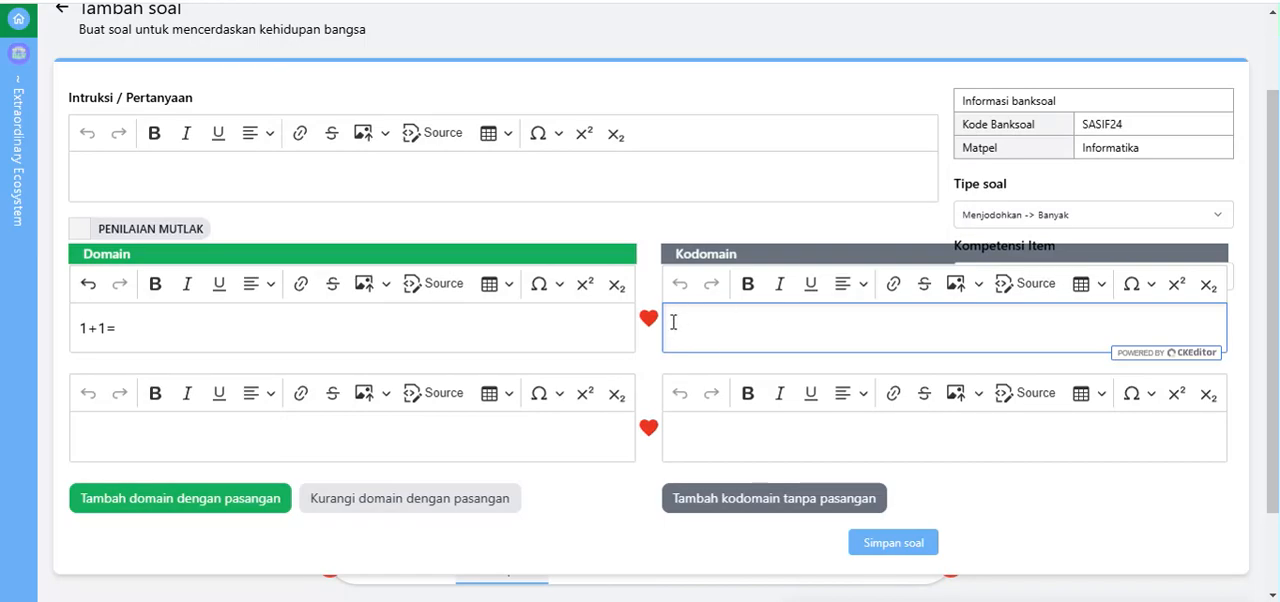
pyautogui.write('2')
# Step: Enter "Nama Ibu Kota Provinsi di Indonesia" as the instruction text of the matching question
pyautogui.click(206, 170)
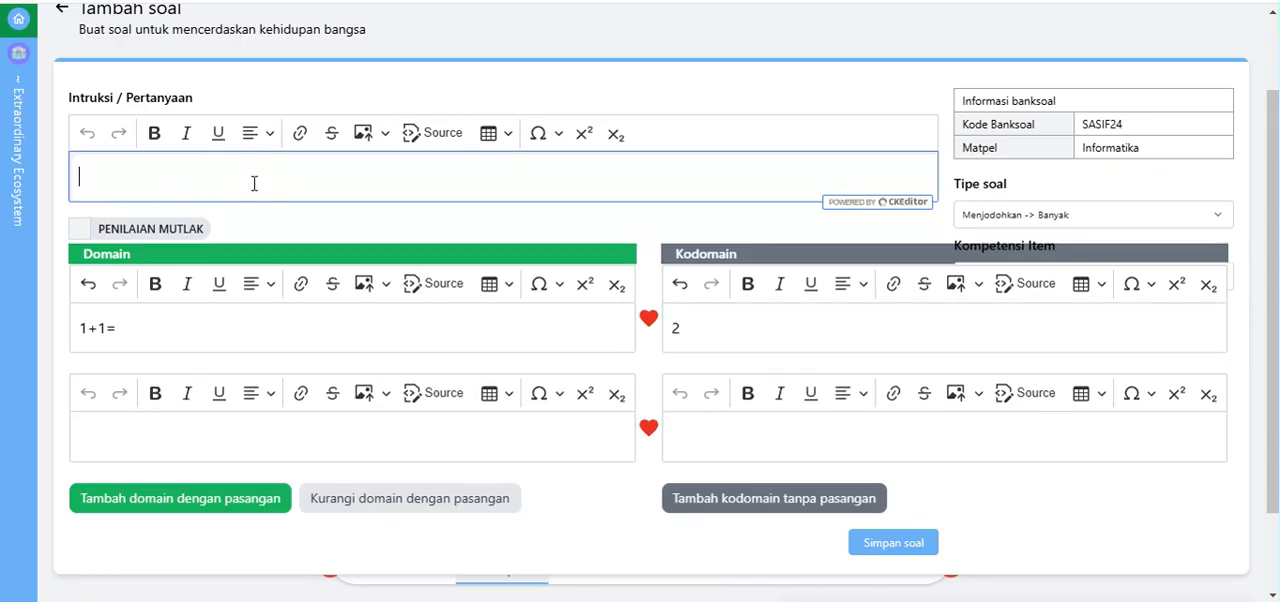
pyautogui.click(201, 169)
pyautogui.write('Nama')
pyautogui.write(' Pr')
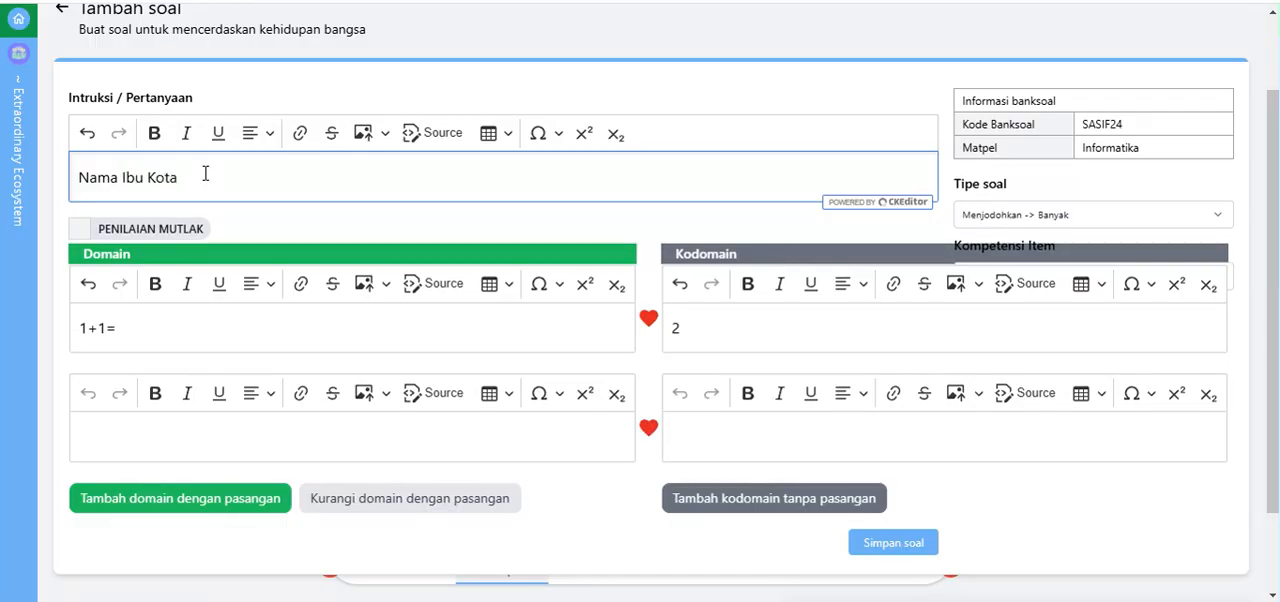
pyautogui.write('rovisn')
pyautogui.press('BackSpace')
pyautogui.write('nsi di')
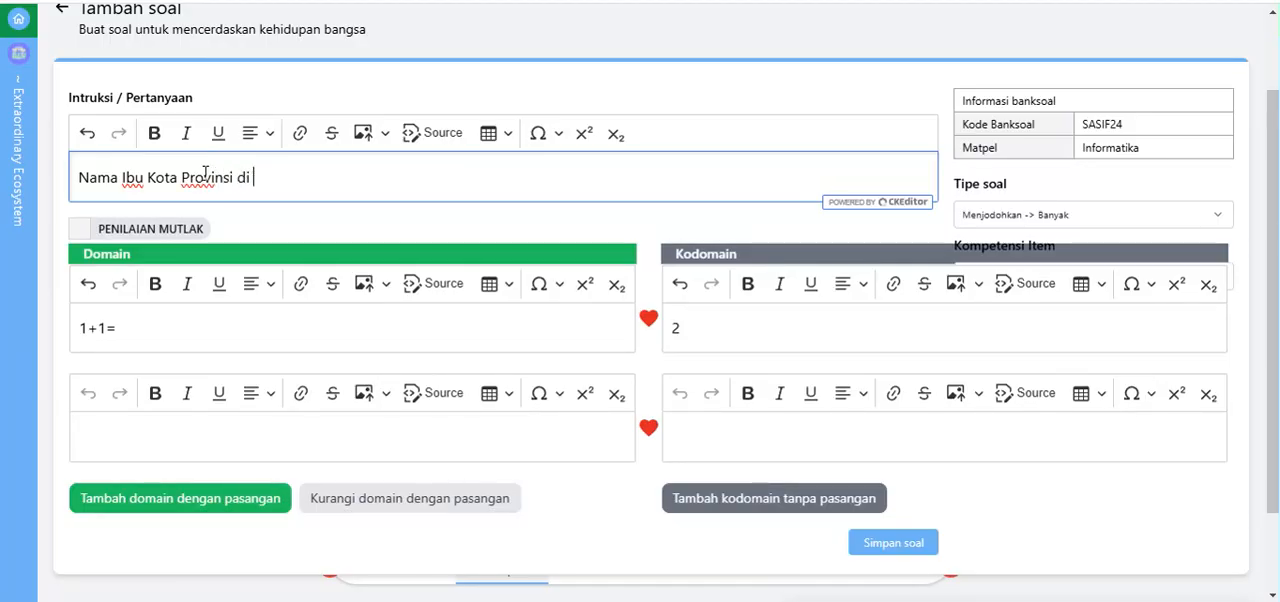
pyautogui.write(' Indonesia')
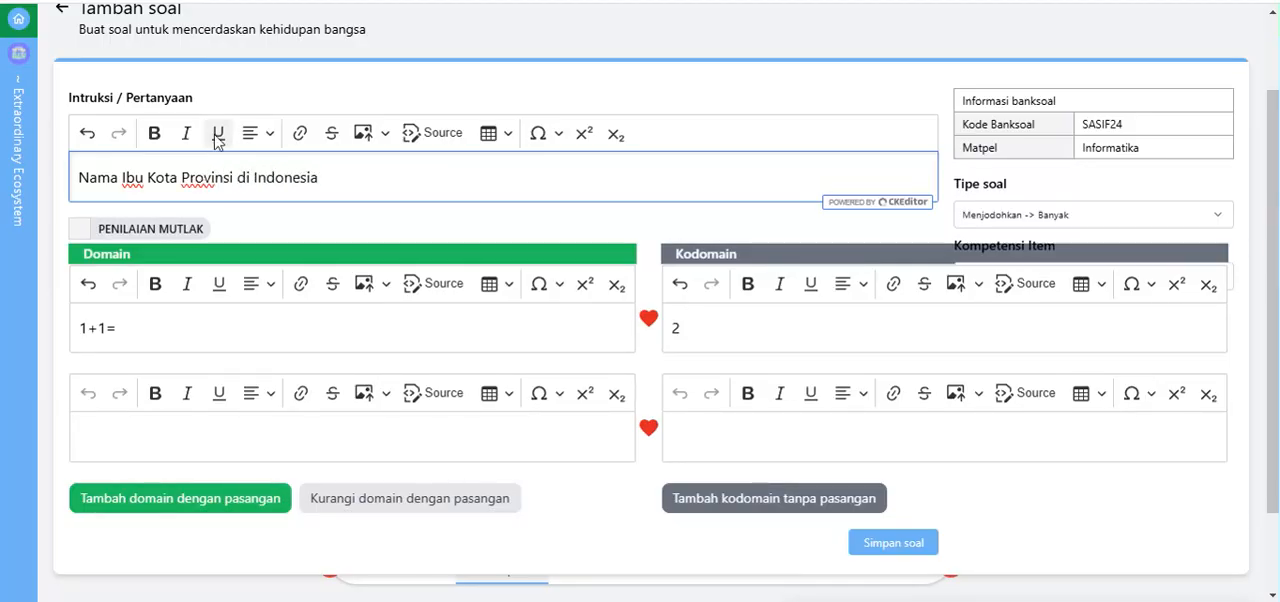
# Step: Replace the first matching pair with "Jawa Barat" as the domain and "Bandung" as the kodomain
pyautogui.tripleClick(148, 337)
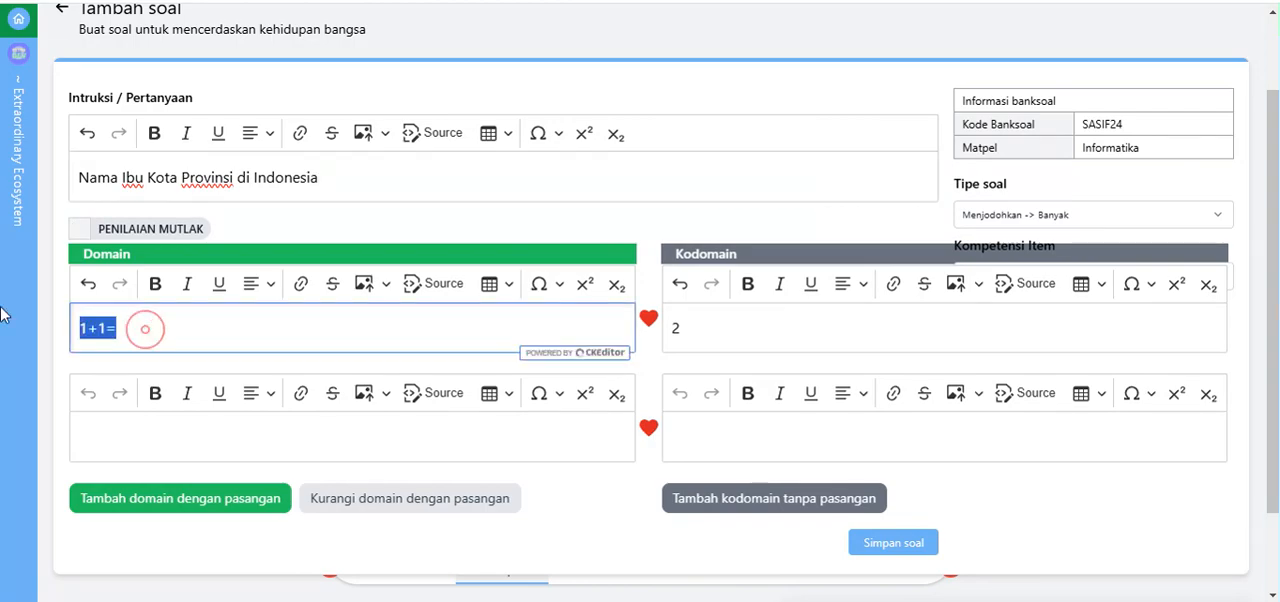
pyautogui.write('Jawa ')
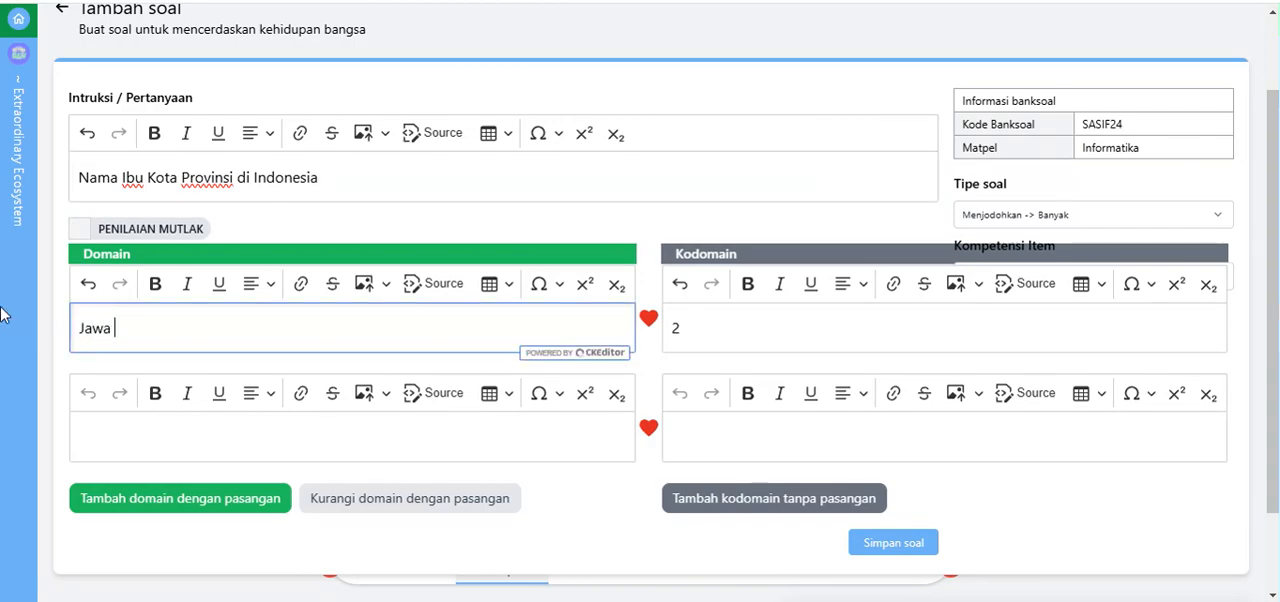
pyautogui.write('Barat')
pyautogui.tripleClick(726, 325)
pyautogui.press('BackSpace')
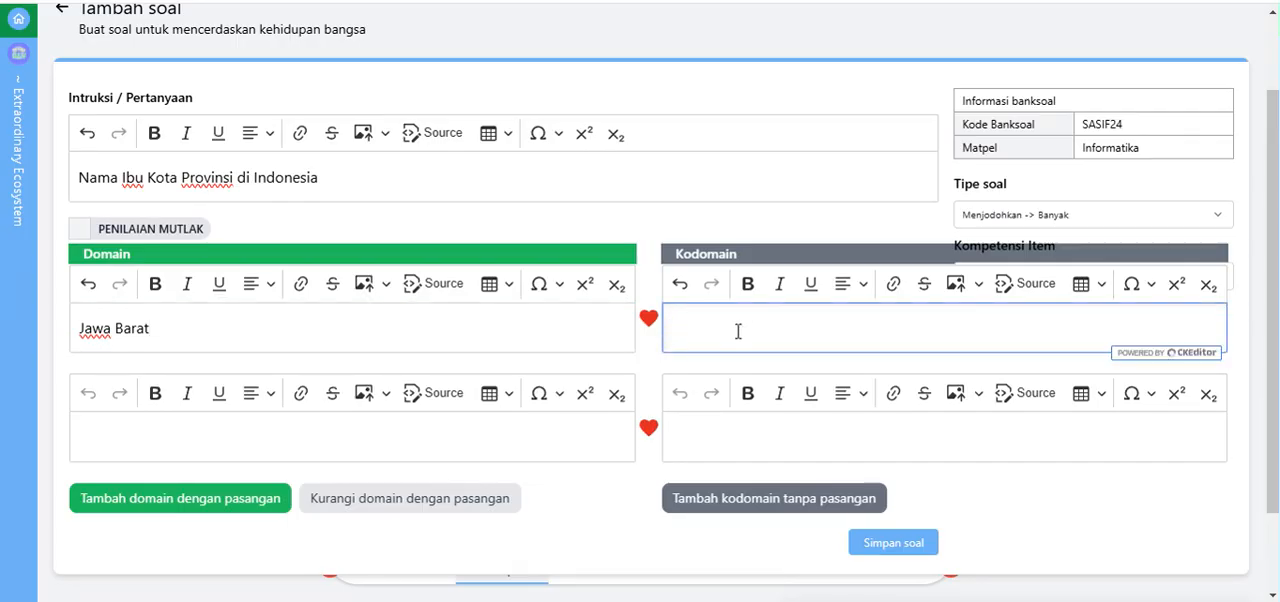
pyautogui.click(719, 329)
pyautogui.click(619, 319)
pyautogui.click(713, 313)
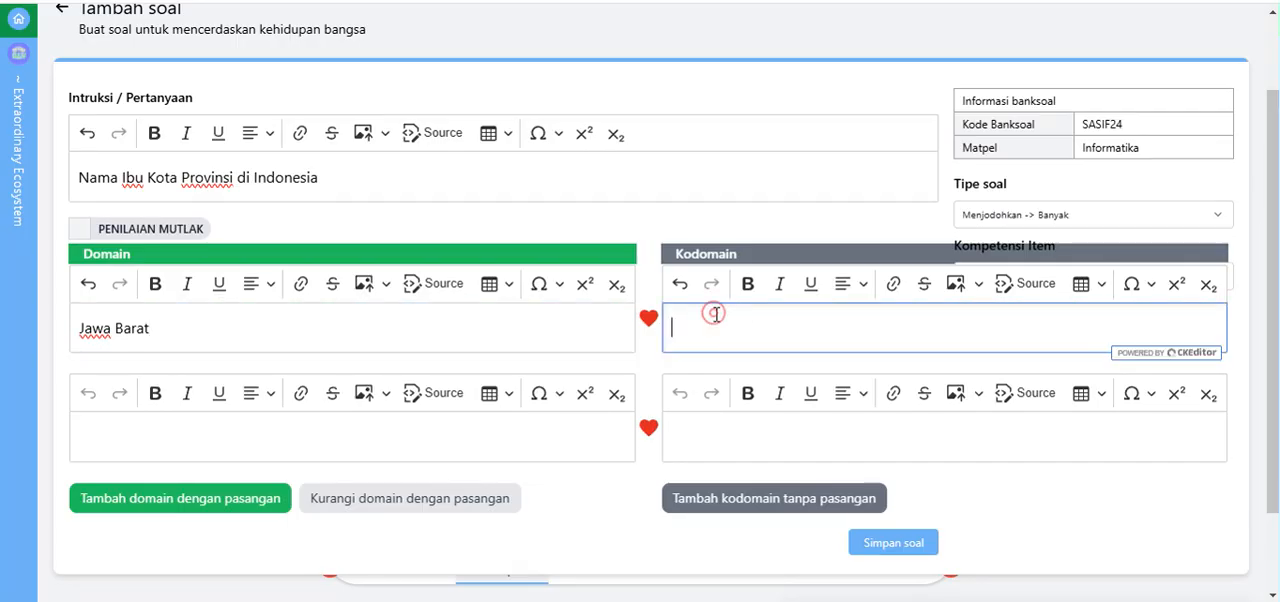
pyautogui.click(346, 332)
pyautogui.click(712, 320)
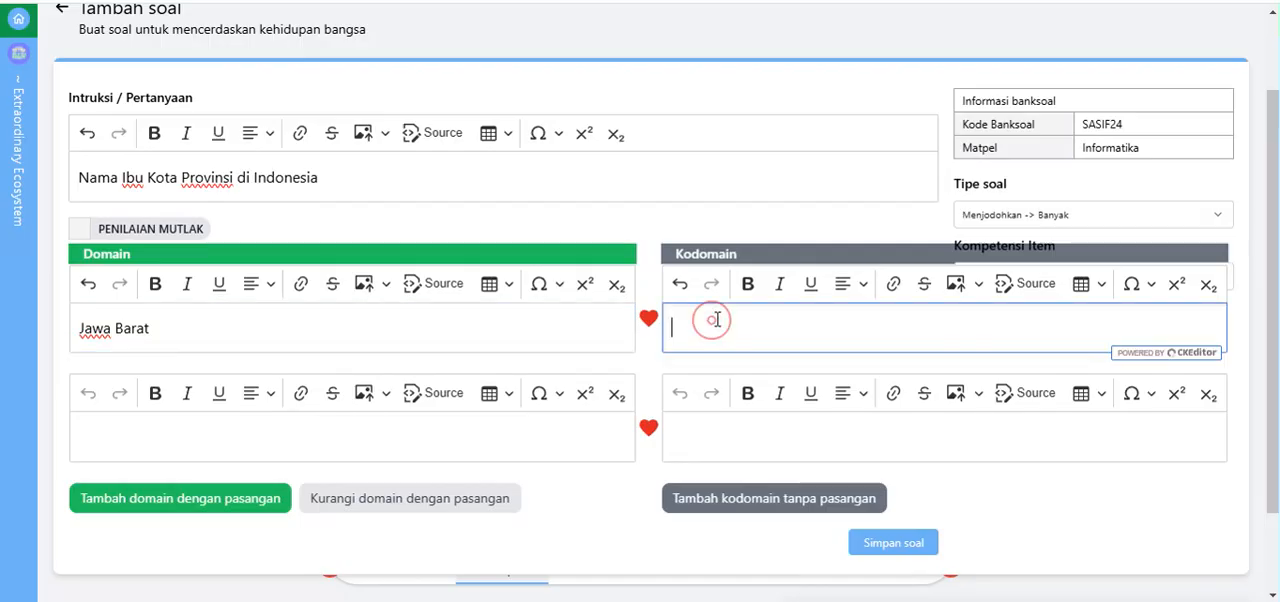
pyautogui.write('Bandung')
pyautogui.click(732, 432)
pyautogui.write('Ban')
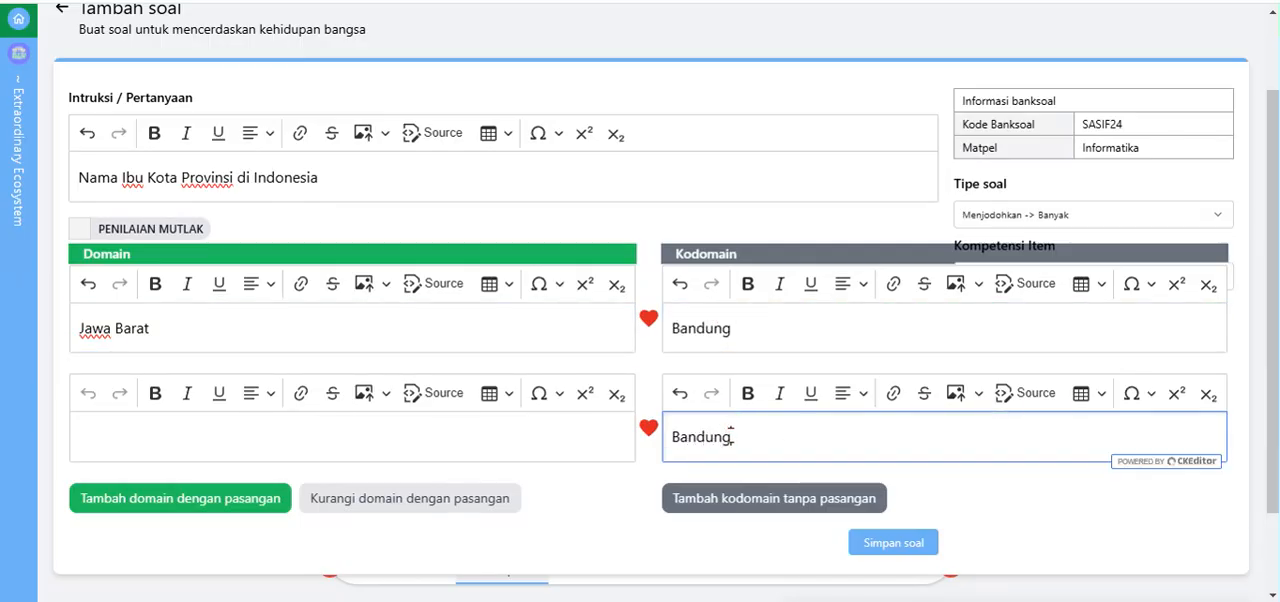
pyautogui.doubleClick(736, 432)
pyautogui.press('BackSpace')
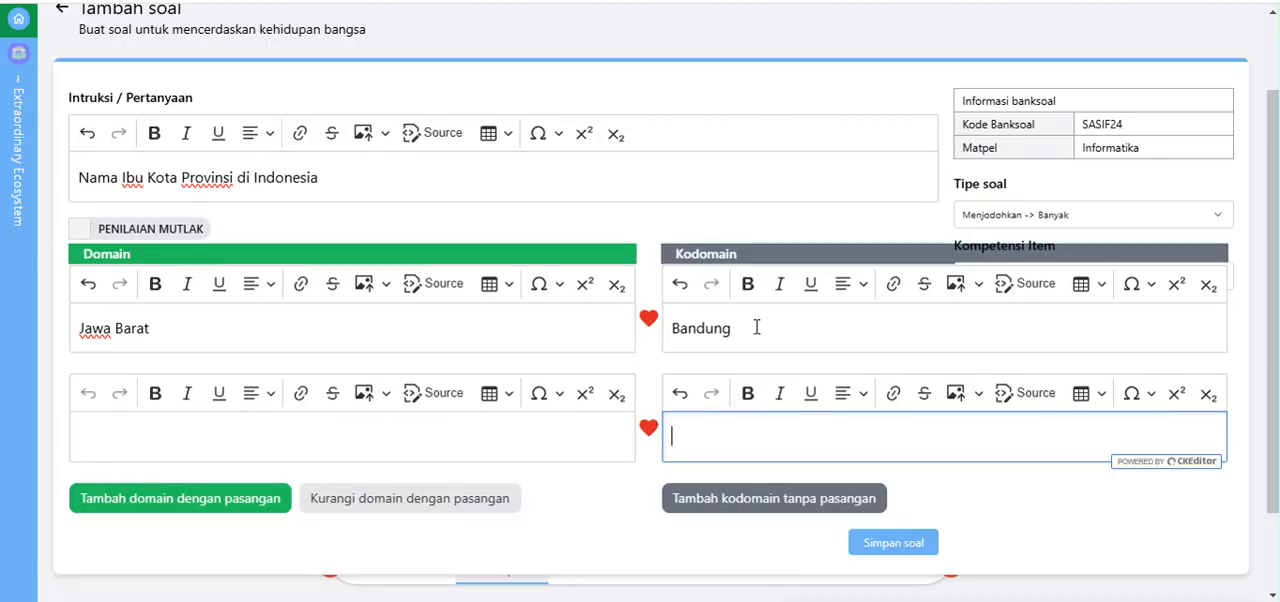
pyautogui.click(751, 316)
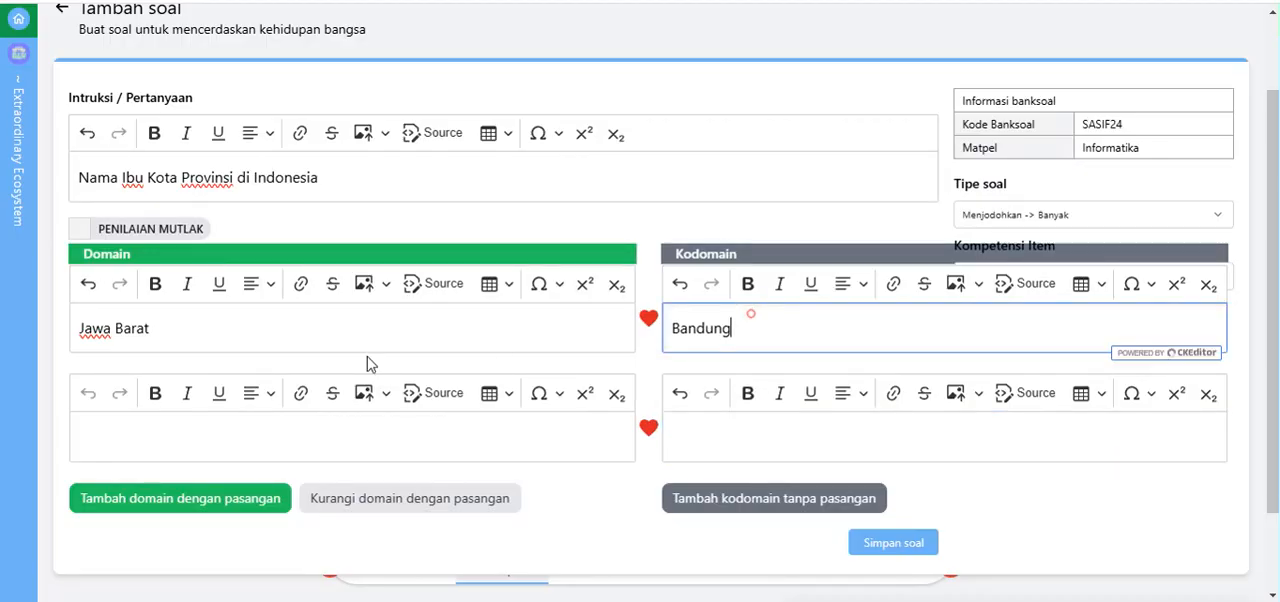
pyautogui.click(250, 314)
pyautogui.click(791, 340)
# Step: Fill in the second matching pair with "Jawa Timur" as the domain and "Surabaya" as the kodomain
pyautogui.click(355, 429)
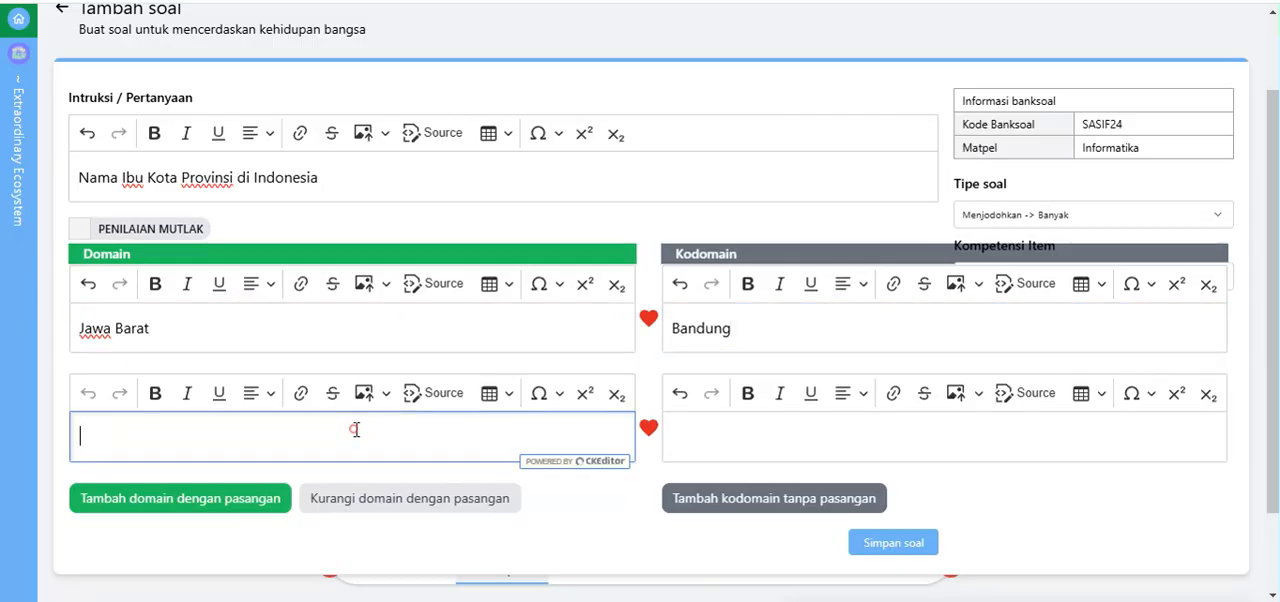
pyautogui.write('Jawa TImur')
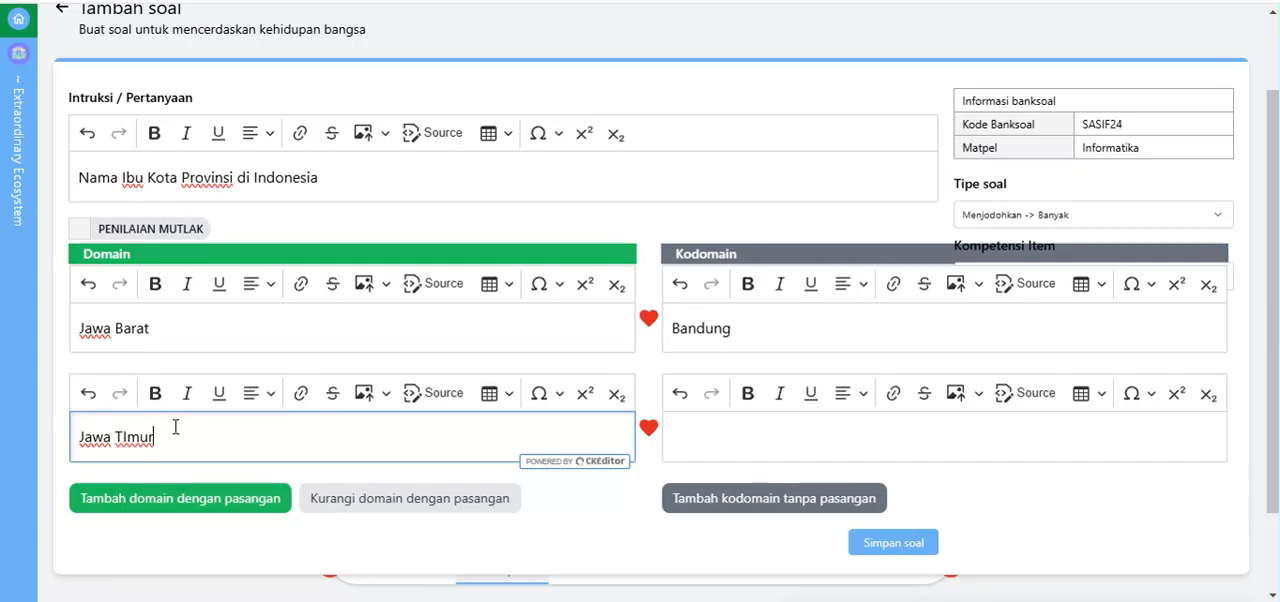
pyautogui.press('BackSpace')
pyautogui.press('BackSpace')
pyautogui.press('BackSpace')
pyautogui.click(746, 434)
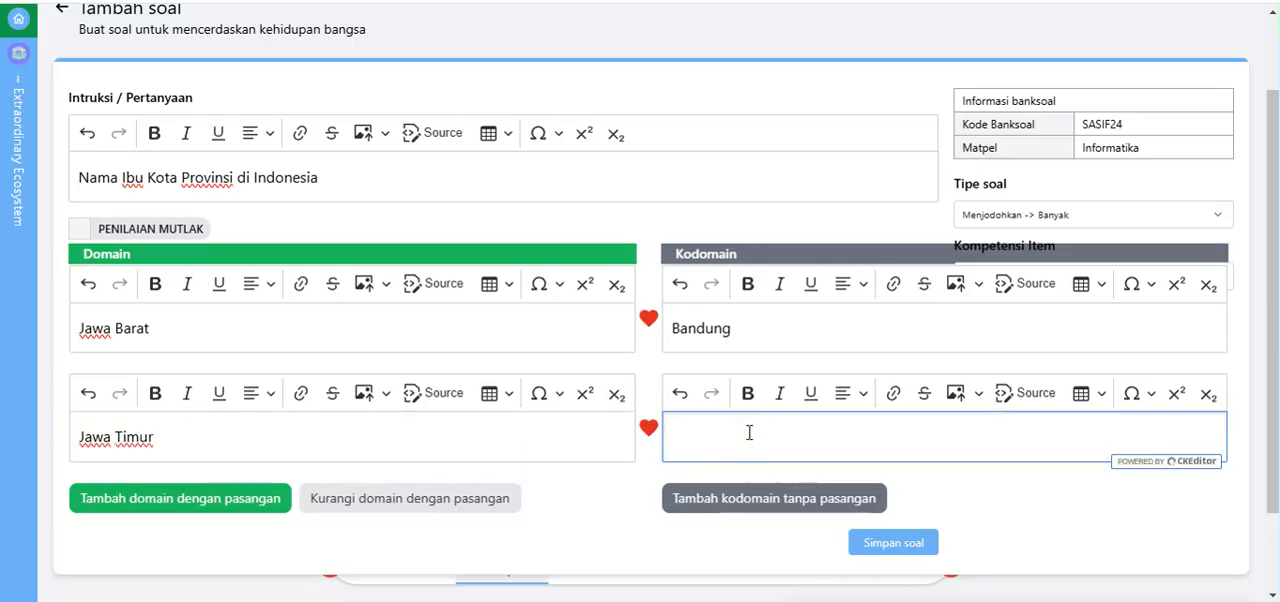
pyautogui.write('Surabaya')
# Step: Add a third matching pair with "Jawa Tengah" as the domain and "Semarang" as the kodomain
pyautogui.scroll(-2, 160, 498)
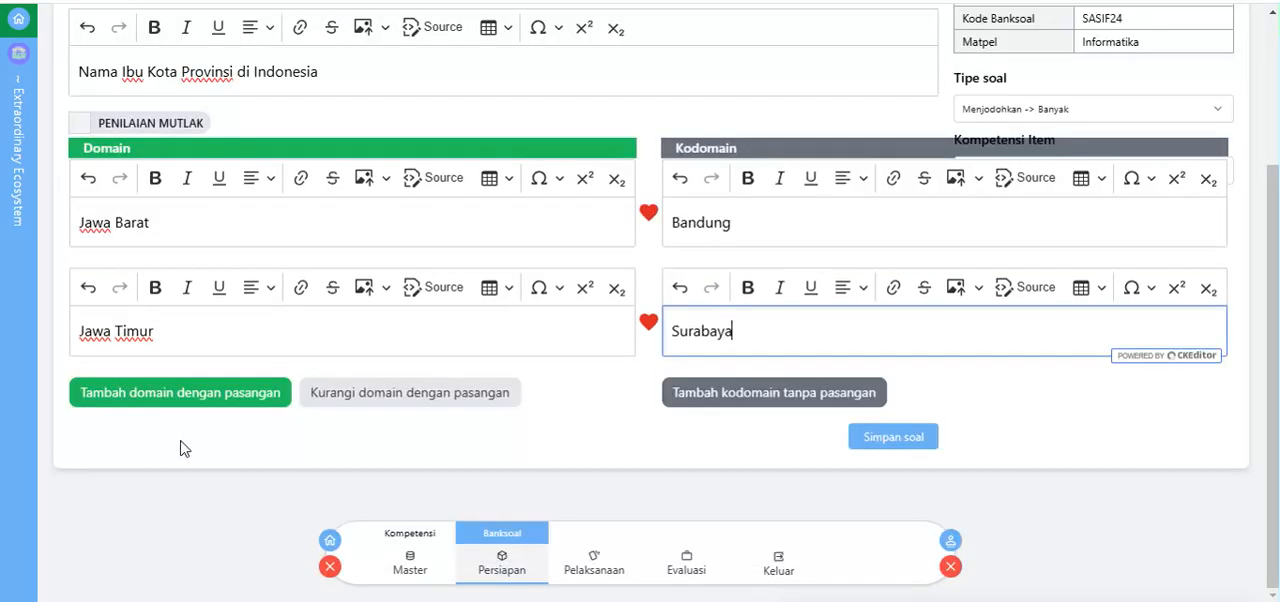
pyautogui.click(161, 392)
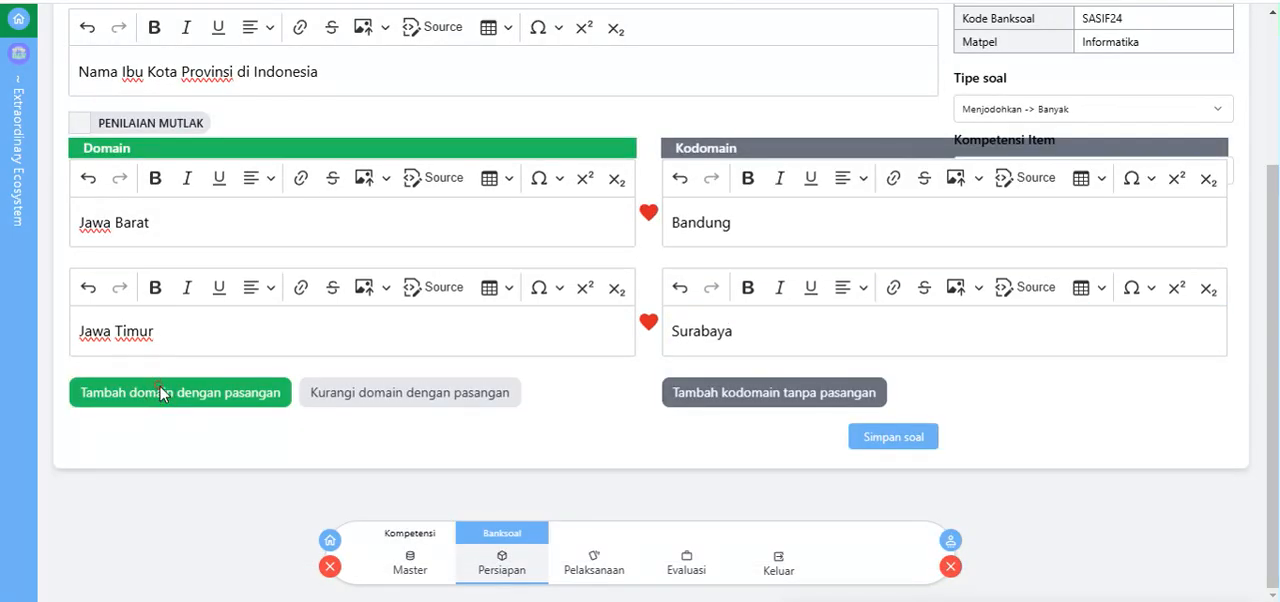
pyautogui.click(141, 441)
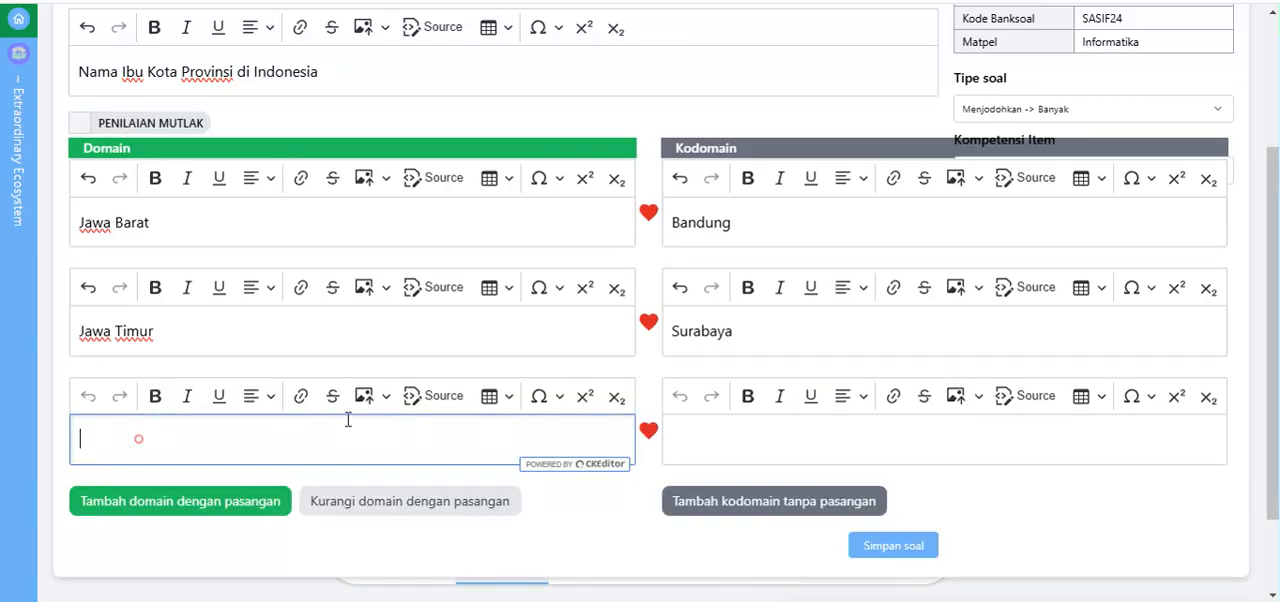
pyautogui.write('Jawa Tengah')
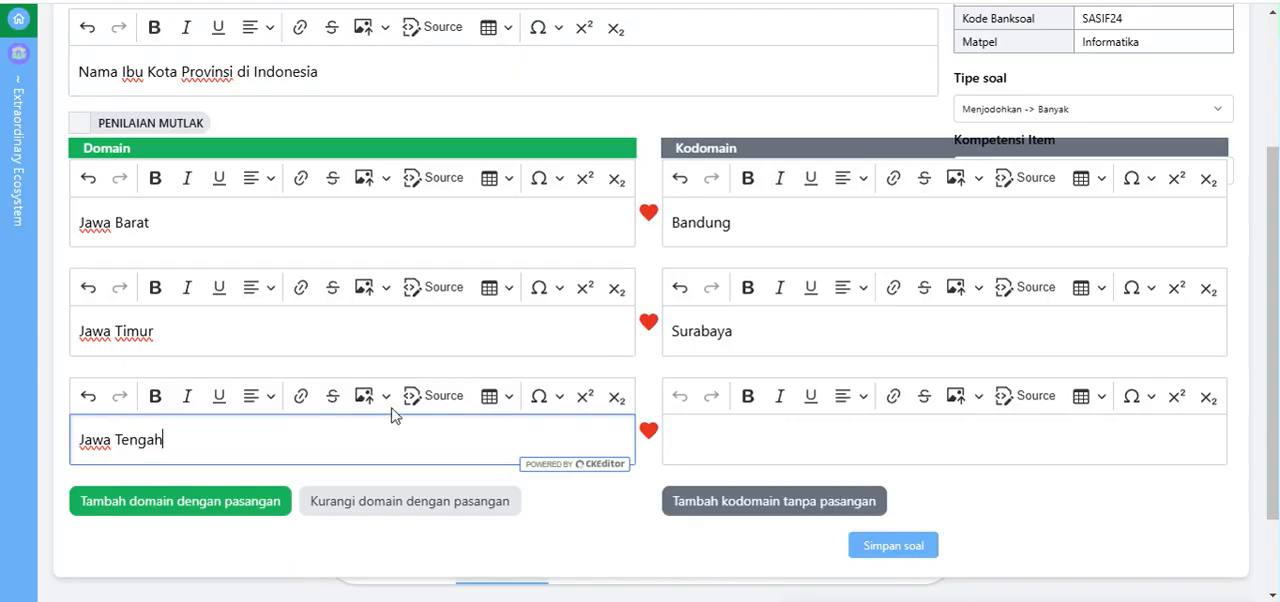
pyautogui.click(793, 436)
pyautogui.write('Se')
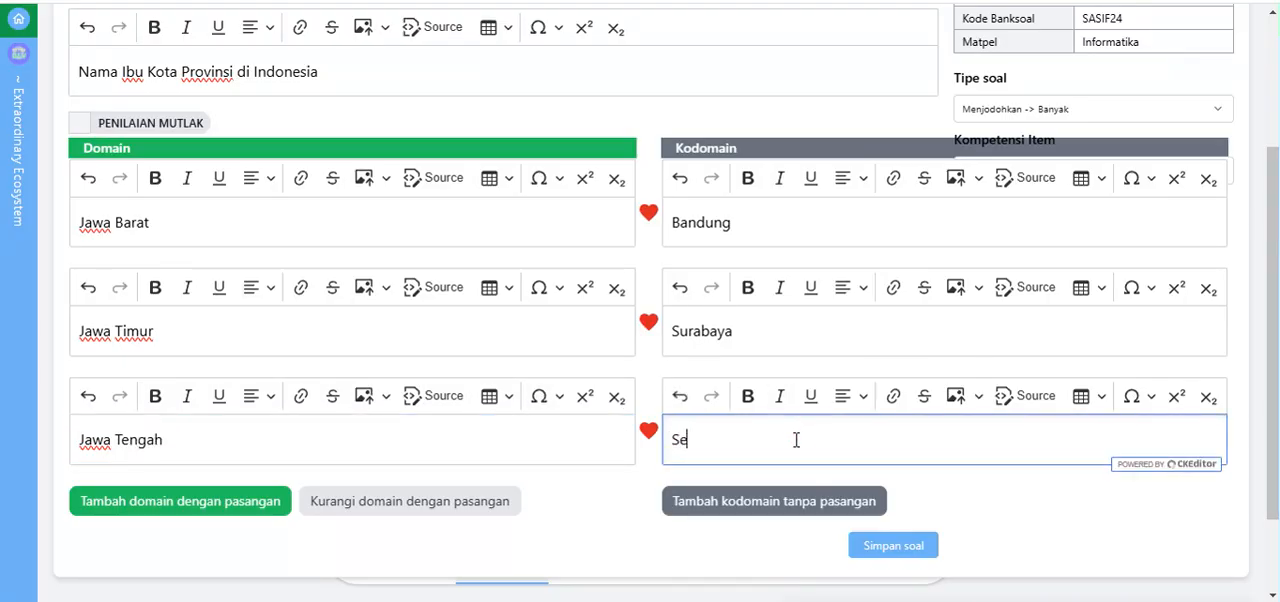
pyautogui.write('marang')
# Step: Add three kodomain entries without a domain partner below the matching pairs
pyautogui.scroll(-1, 414, 369)
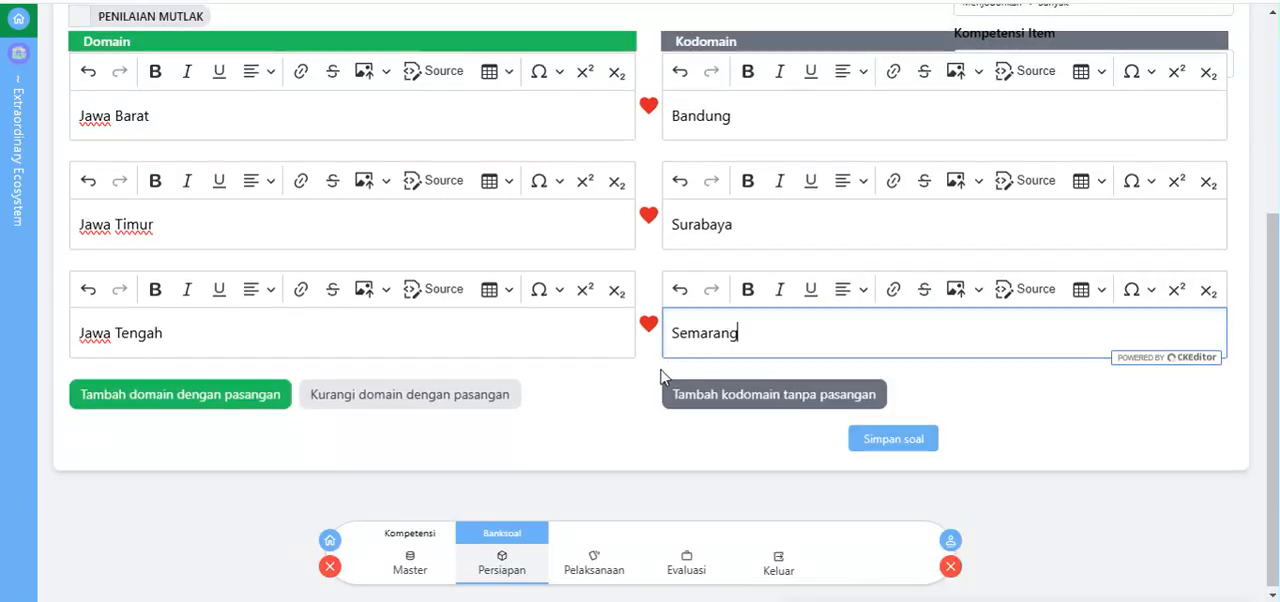
pyautogui.scroll(2, 663, 371)
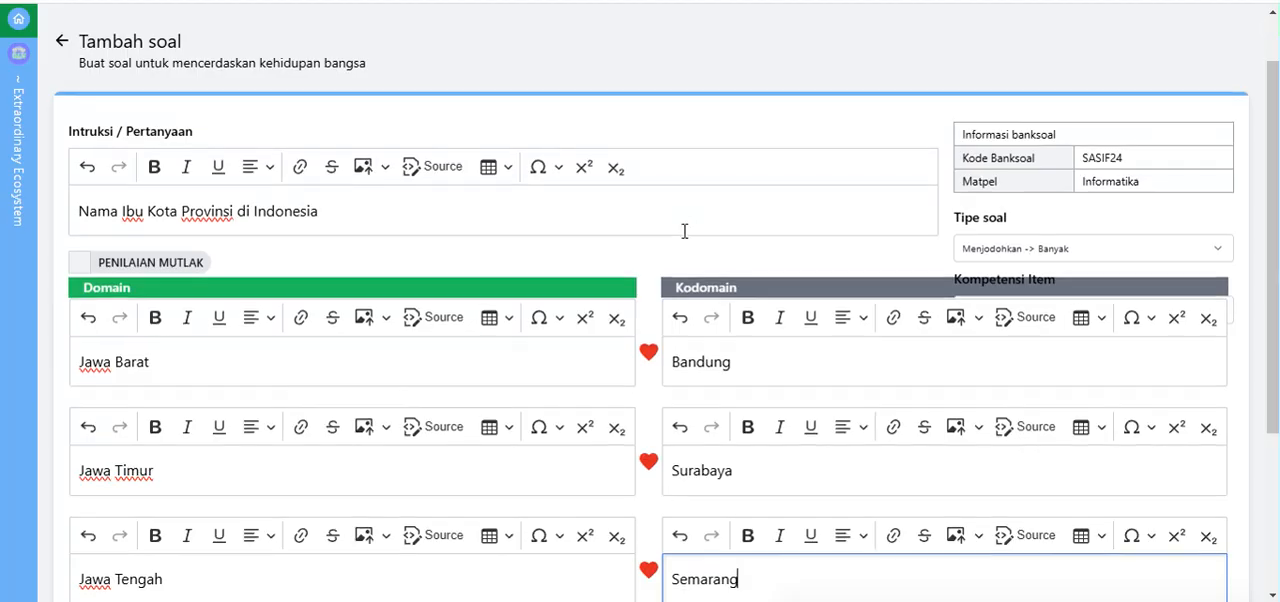
pyautogui.scroll(-1, 681, 408)
pyautogui.click(733, 528)
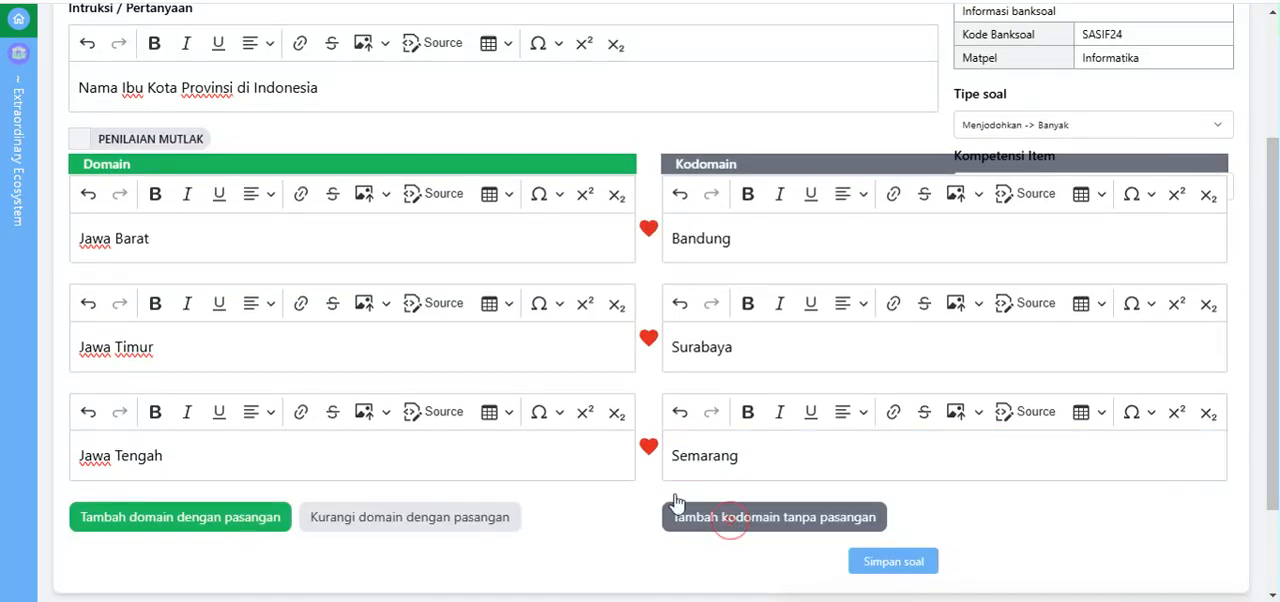
pyautogui.scroll(-2, 690, 430)
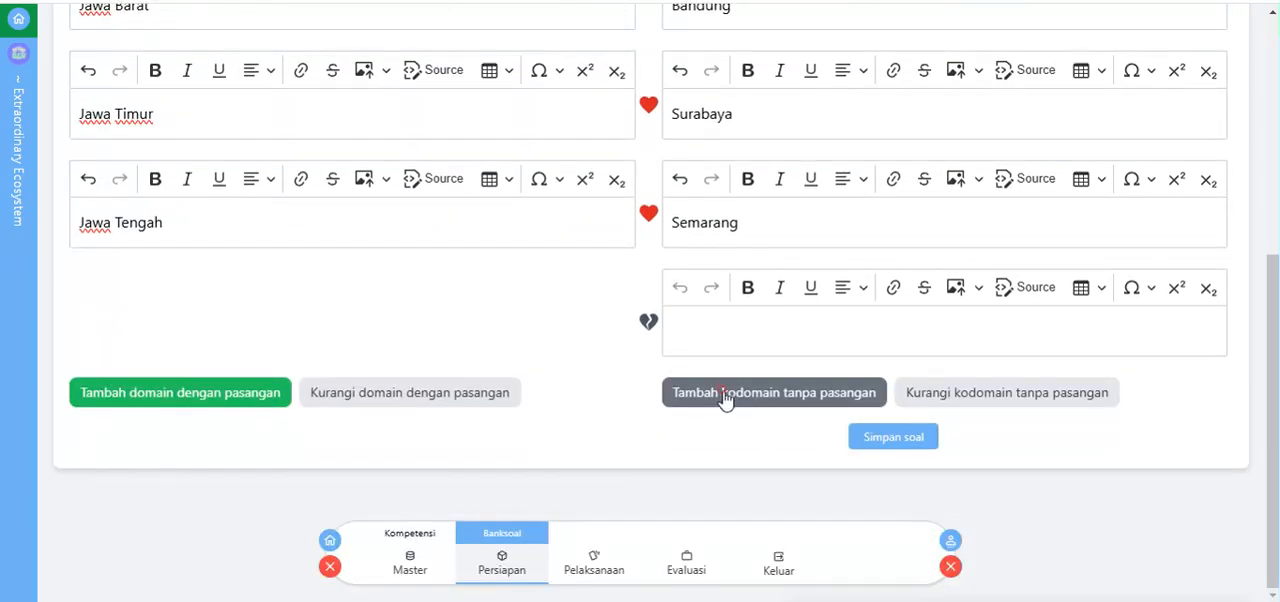
pyautogui.click(720, 396)
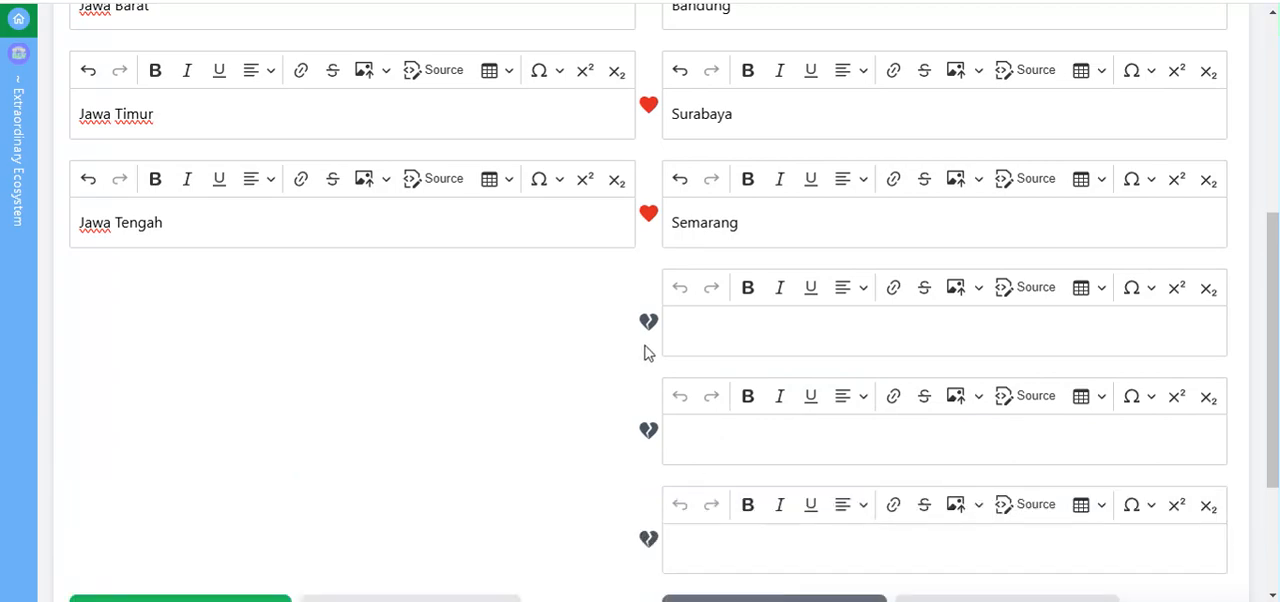
pyautogui.scroll(-1, 655, 387)
pyautogui.scroll(1, 669, 91)
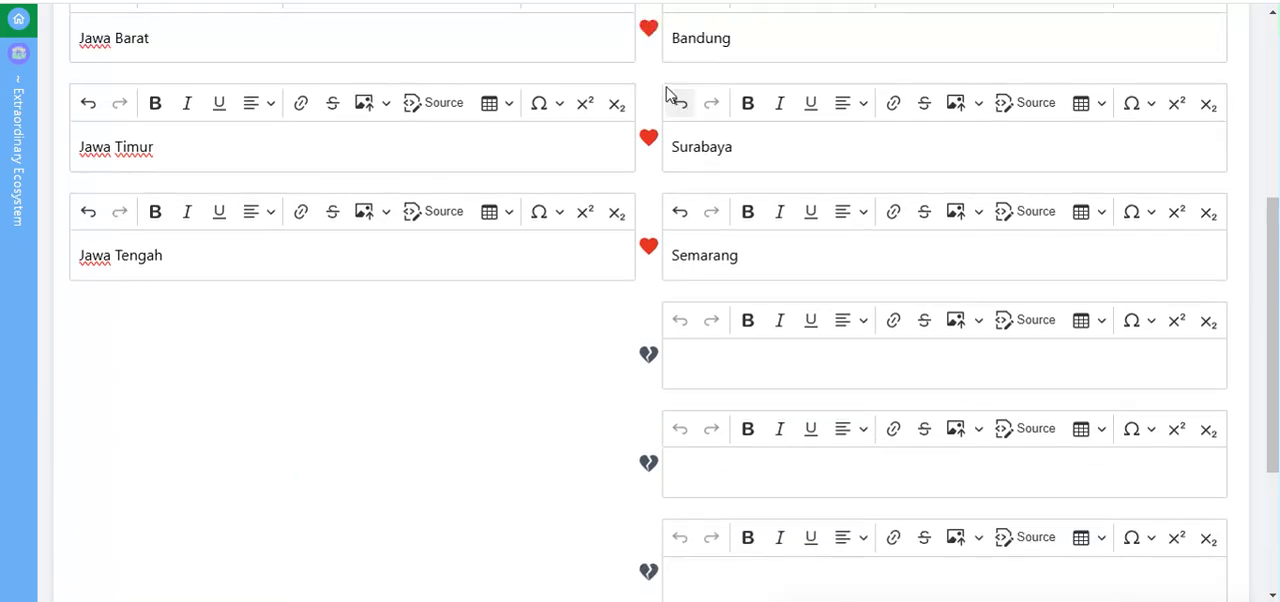
pyautogui.scroll(-2, 679, 227)
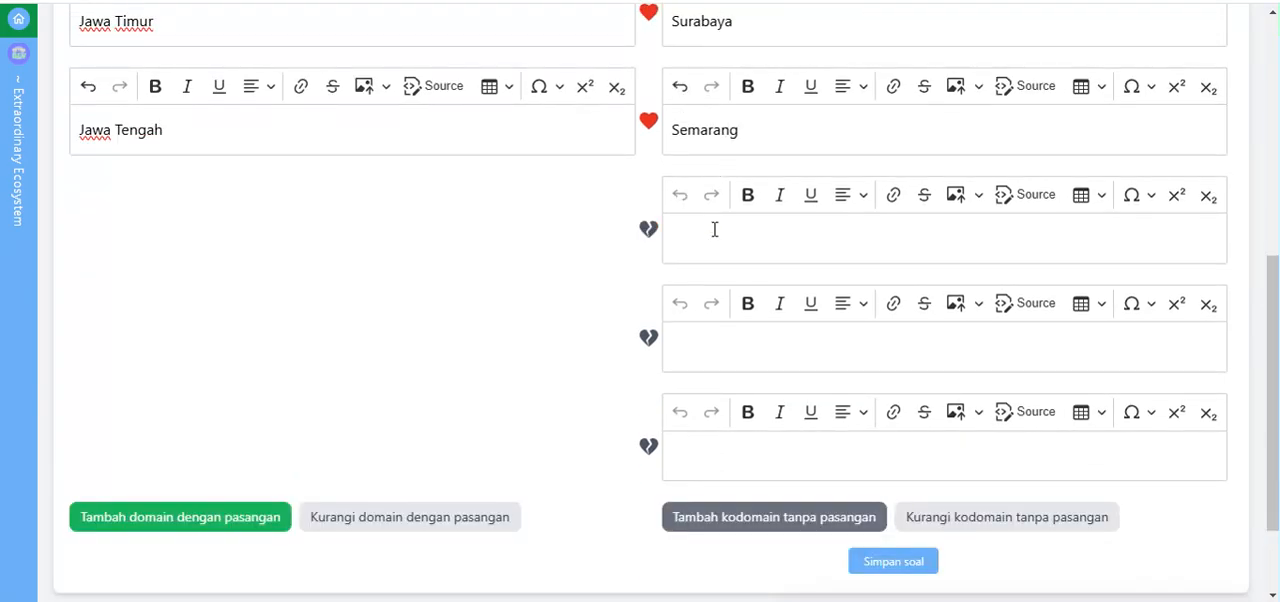
# Step: Fill the three unpaired kodomain entries with "Bandar Lampung", "Tangerang Selatan" and "Jambi"
pyautogui.click(714, 229)
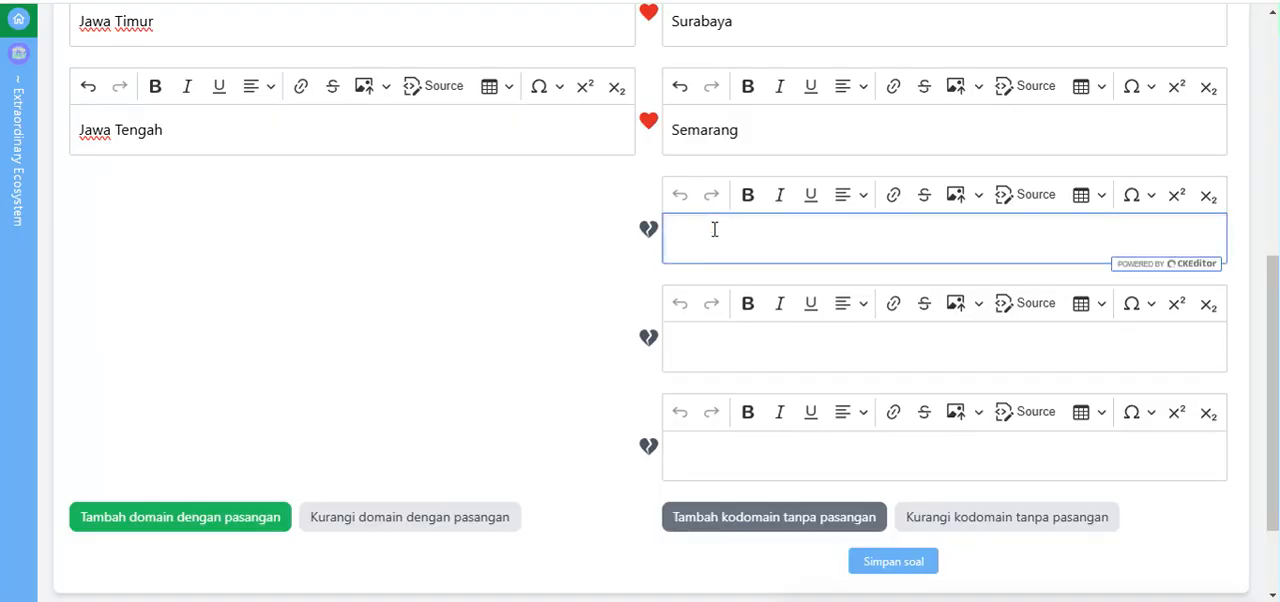
pyautogui.write('Bandar Lampung')
pyautogui.click(736, 352)
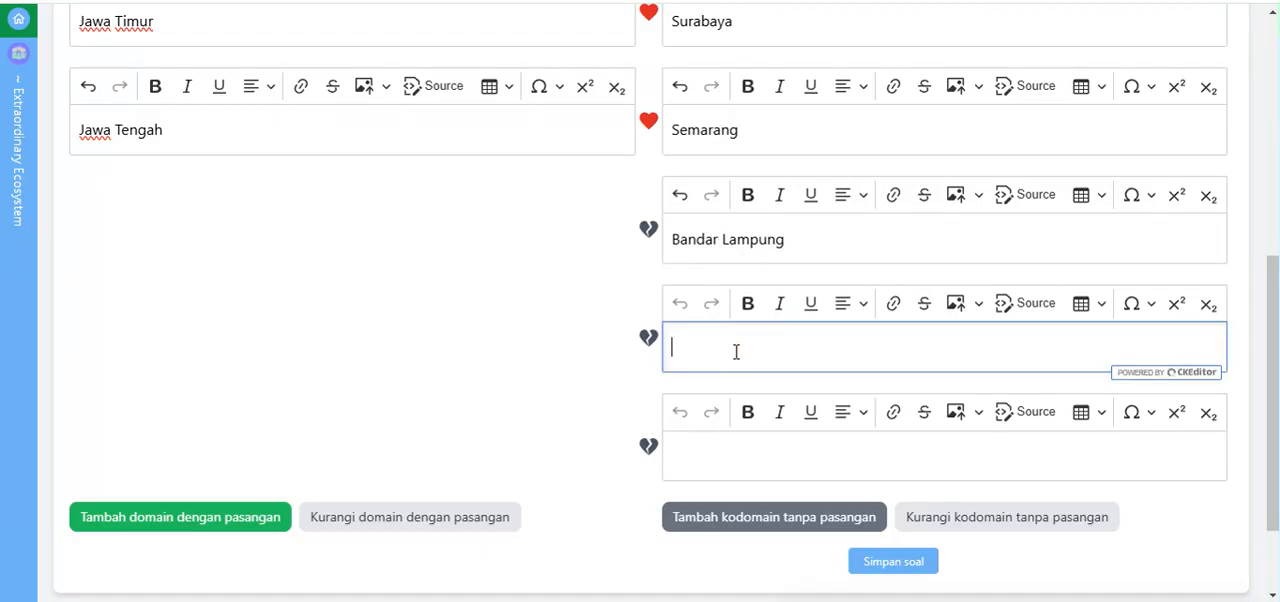
pyautogui.write('Tangerang')
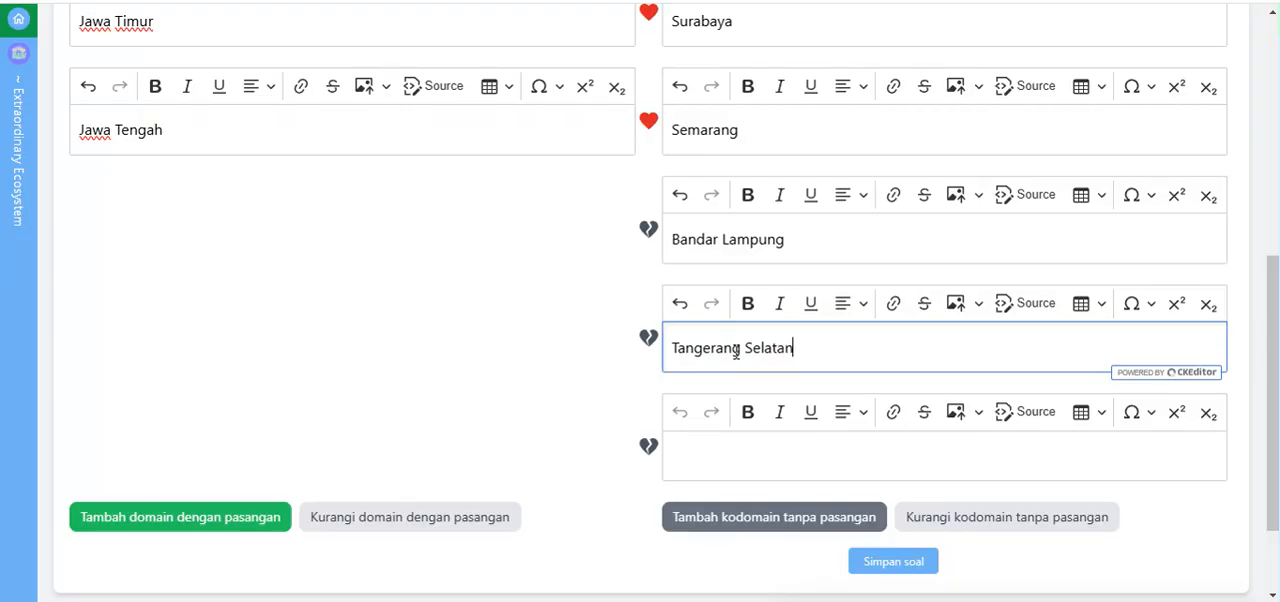
pyautogui.write('Selatan')
pyautogui.click(781, 450)
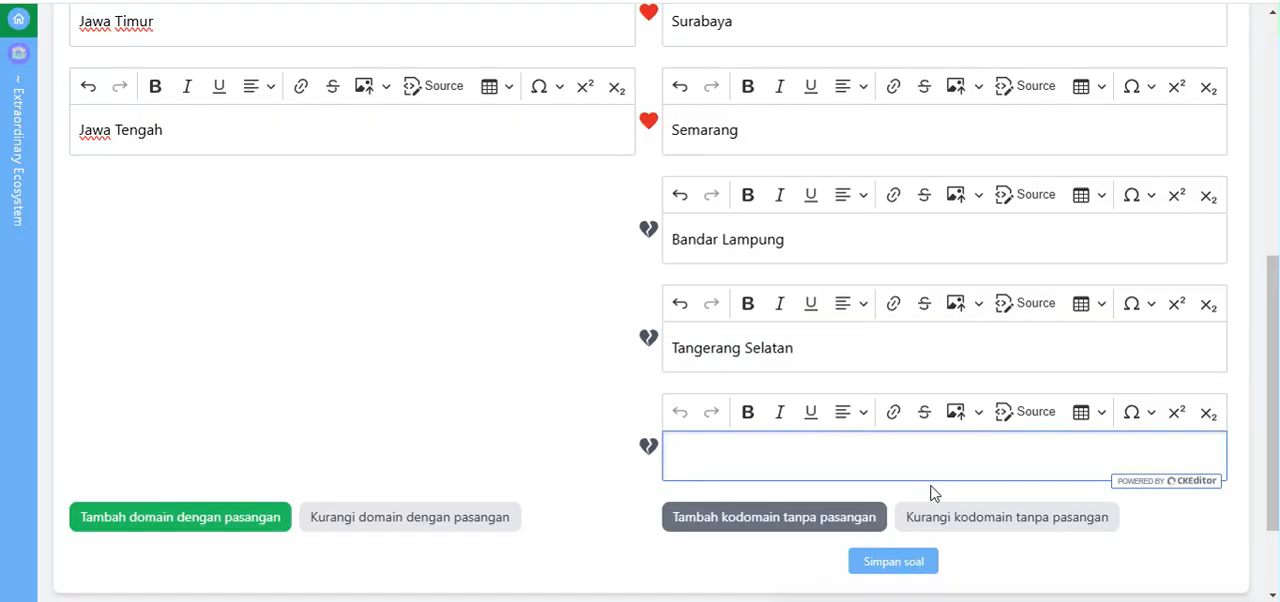
pyautogui.write('Jambi')
pyautogui.click(496, 288)
# Step: Review the question's instruction text, its three matching pairs and the unpaired kodomain entries
pyautogui.scroll(2, 510, 291)
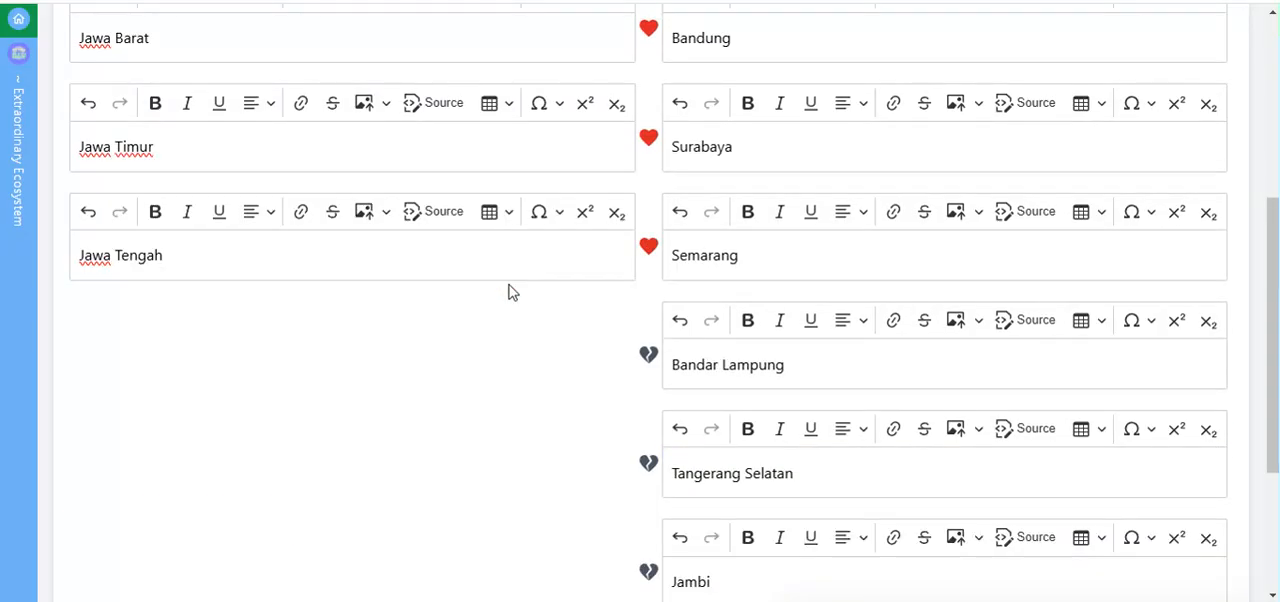
pyautogui.scroll(2, 510, 291)
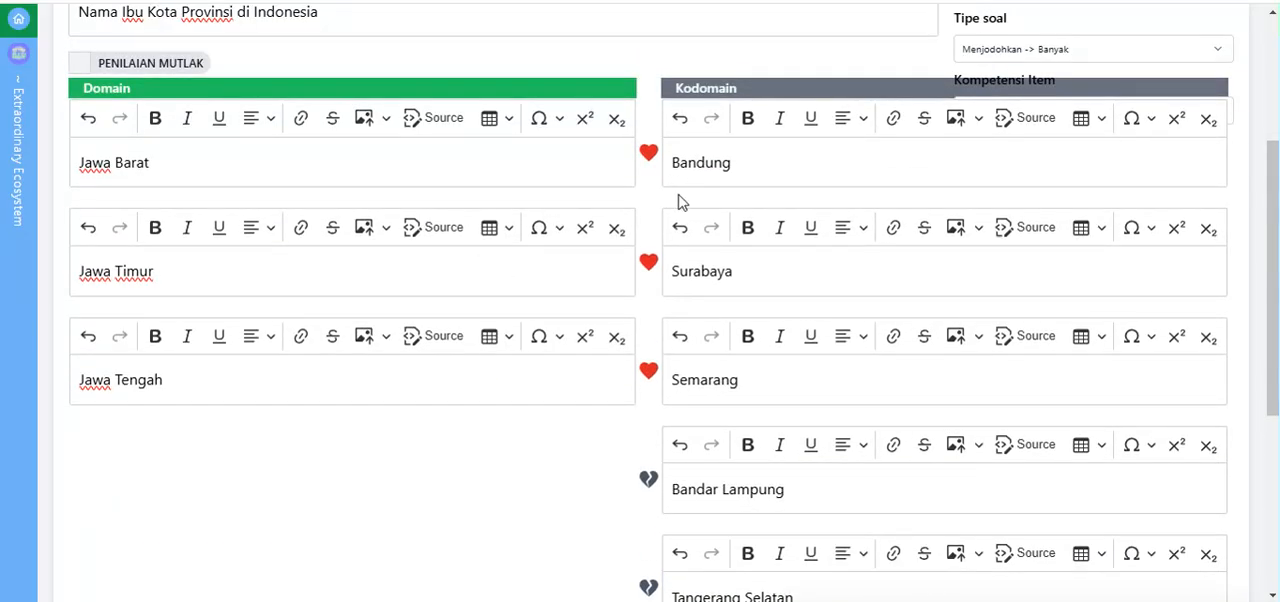
pyautogui.scroll(-2, 677, 200)
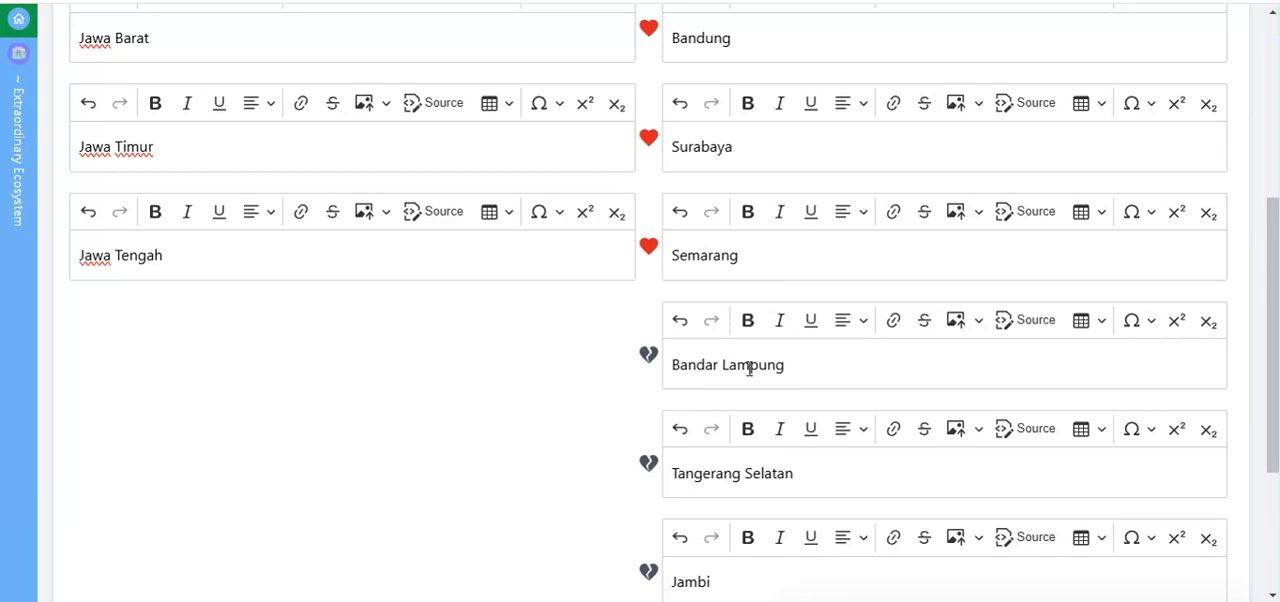
pyautogui.scroll(-2, 732, 490)
pyautogui.scroll(2, 757, 491)
pyautogui.scroll(2, 469, 342)
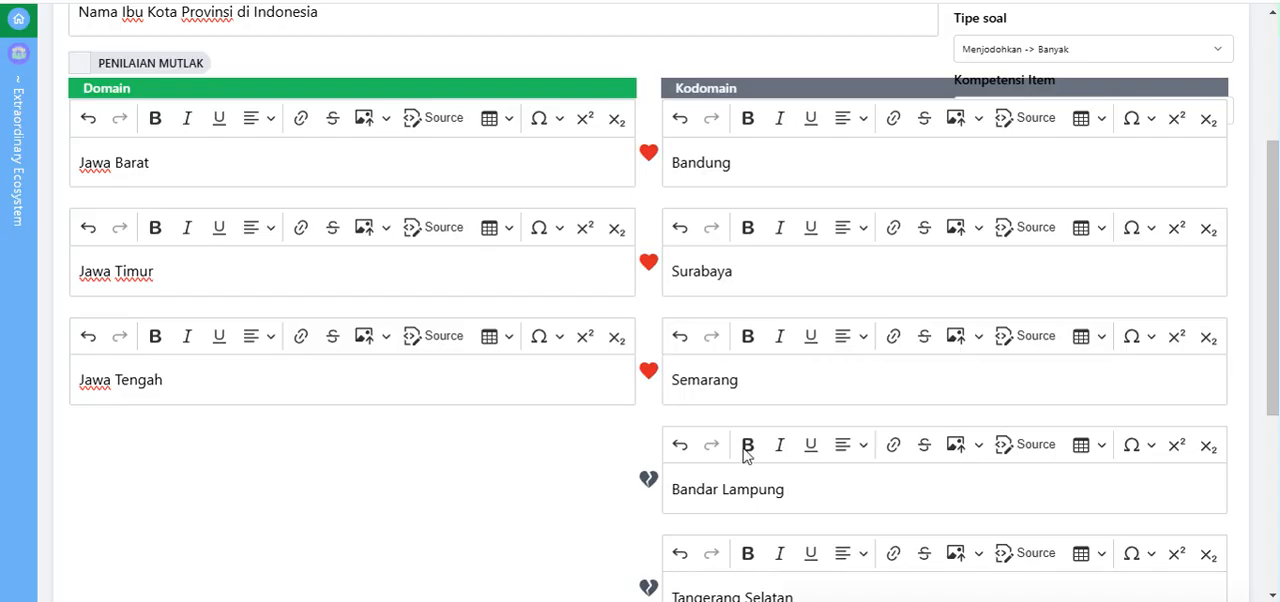
pyautogui.scroll(-2, 746, 423)
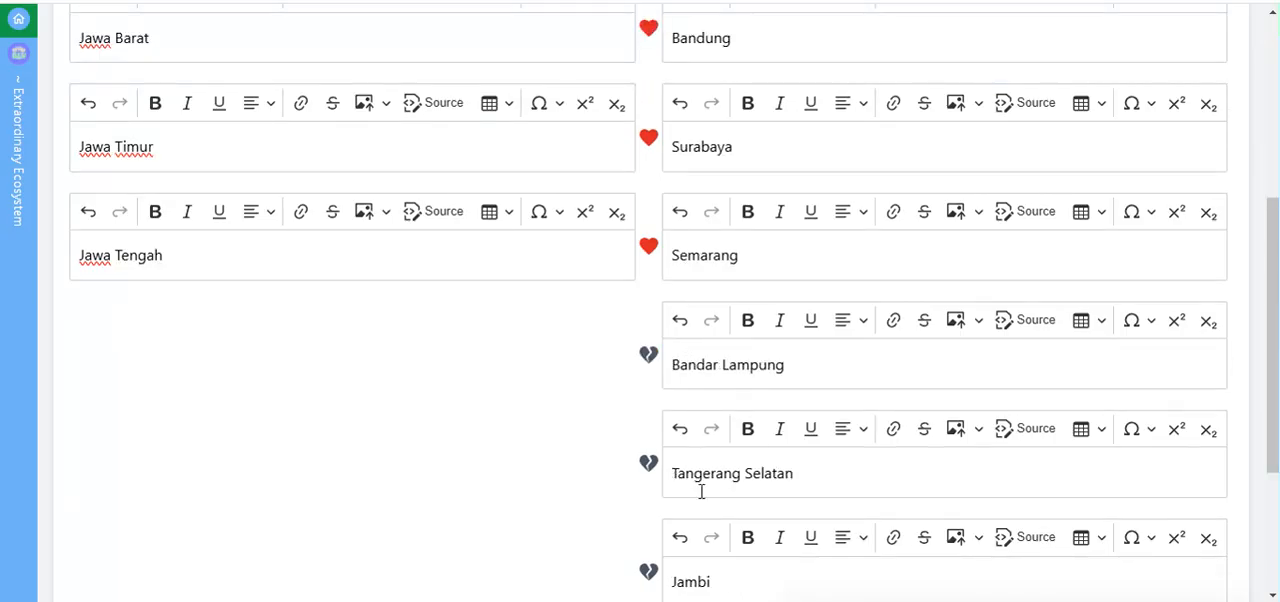
pyautogui.scroll(-4, 701, 491)
pyautogui.scroll(5, 623, 429)
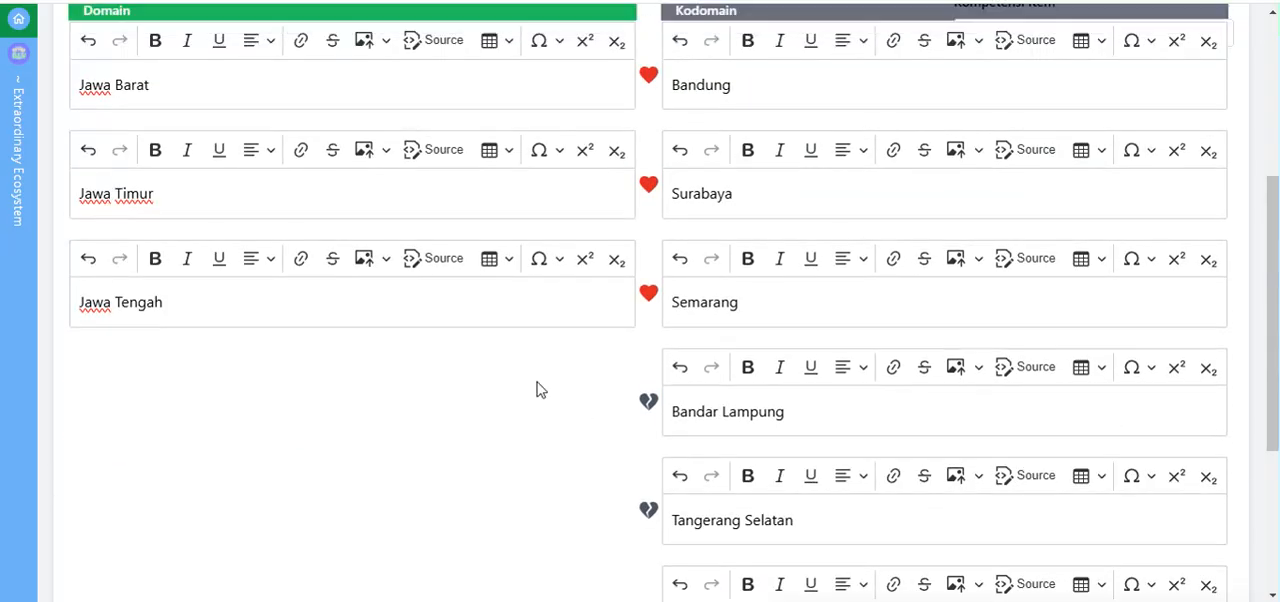
pyautogui.scroll(1, 537, 389)
pyautogui.scroll(2, 538, 382)
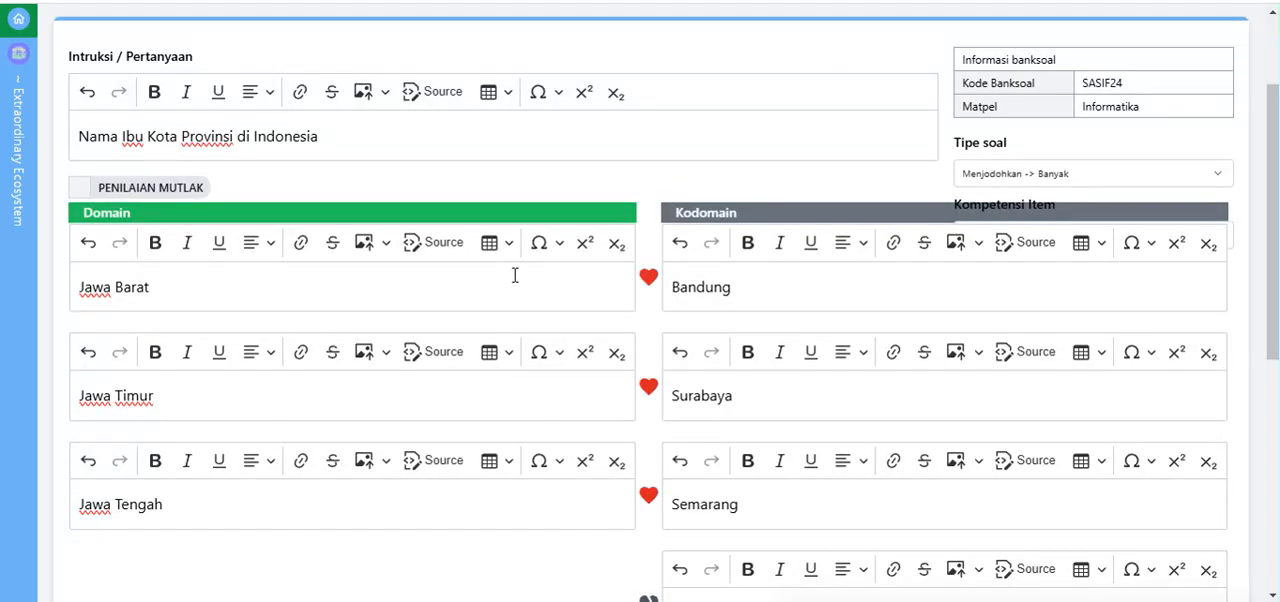
pyautogui.scroll(-2, 514, 275)
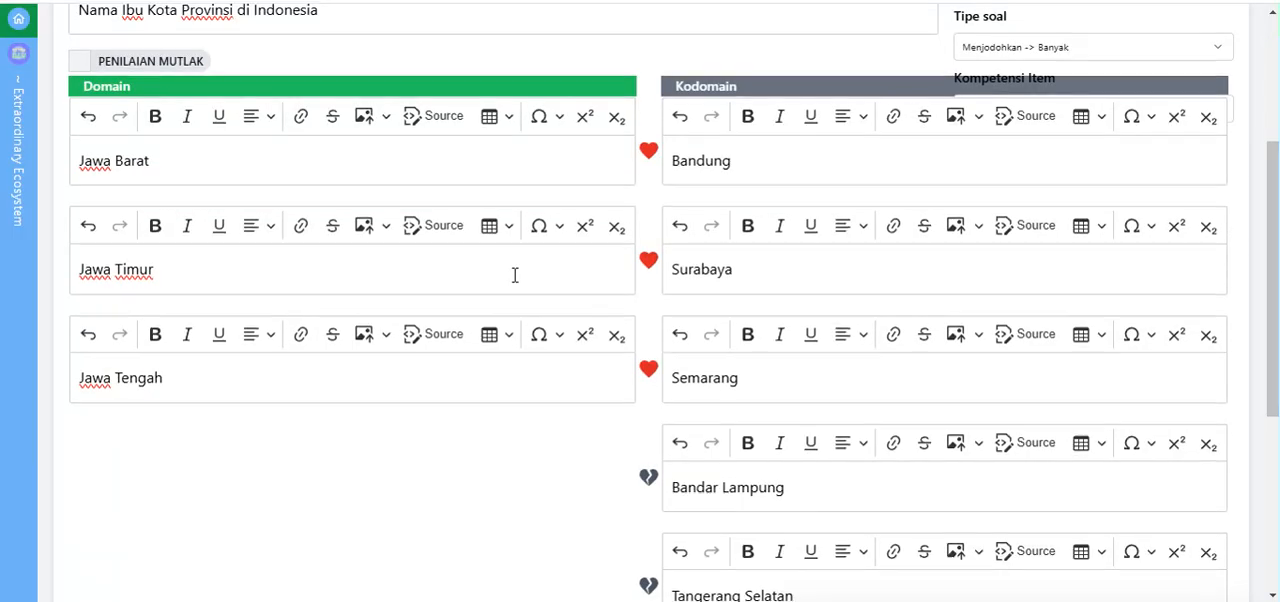
pyautogui.scroll(-2, 514, 275)
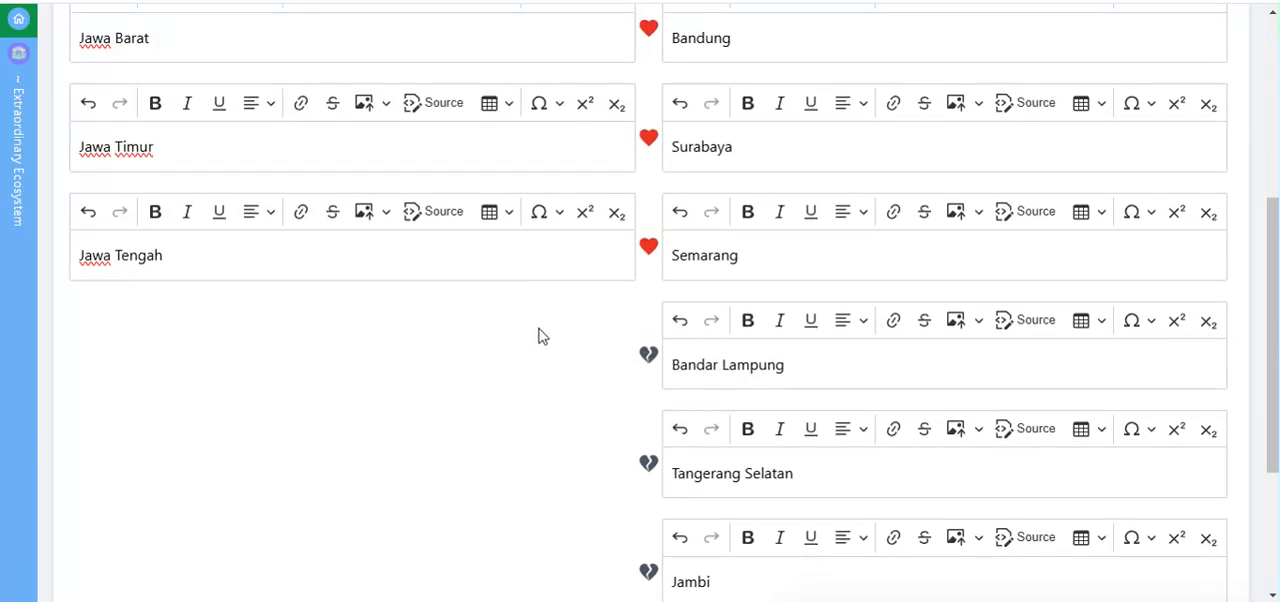
pyautogui.scroll(-1, 533, 355)
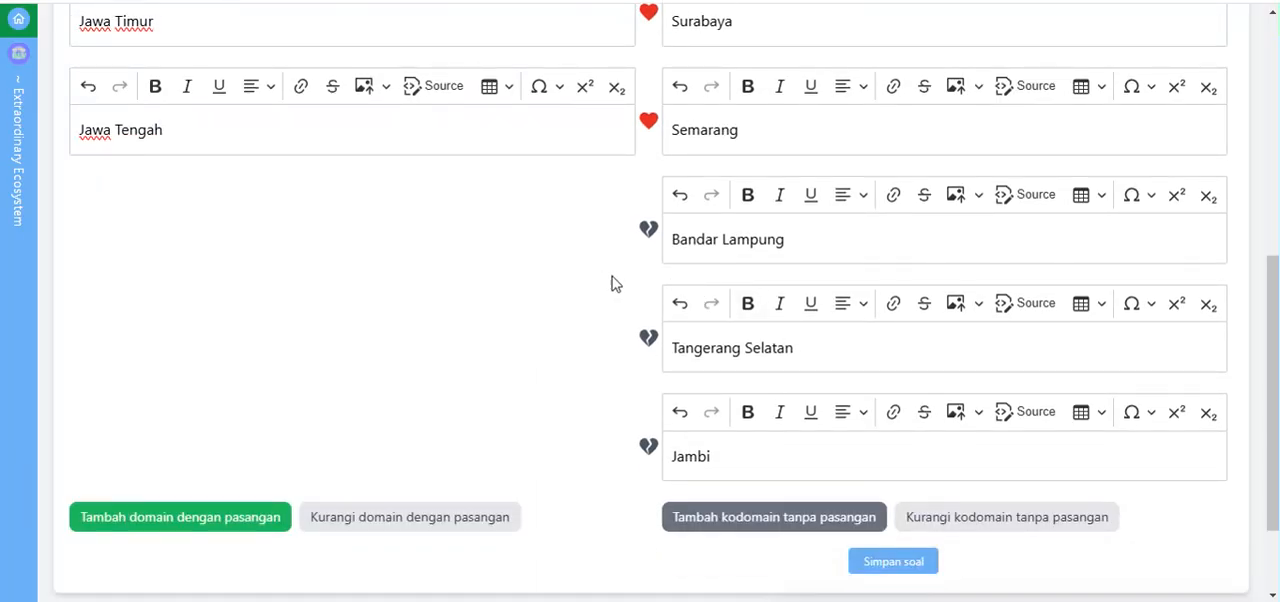
pyautogui.scroll(1, 462, 318)
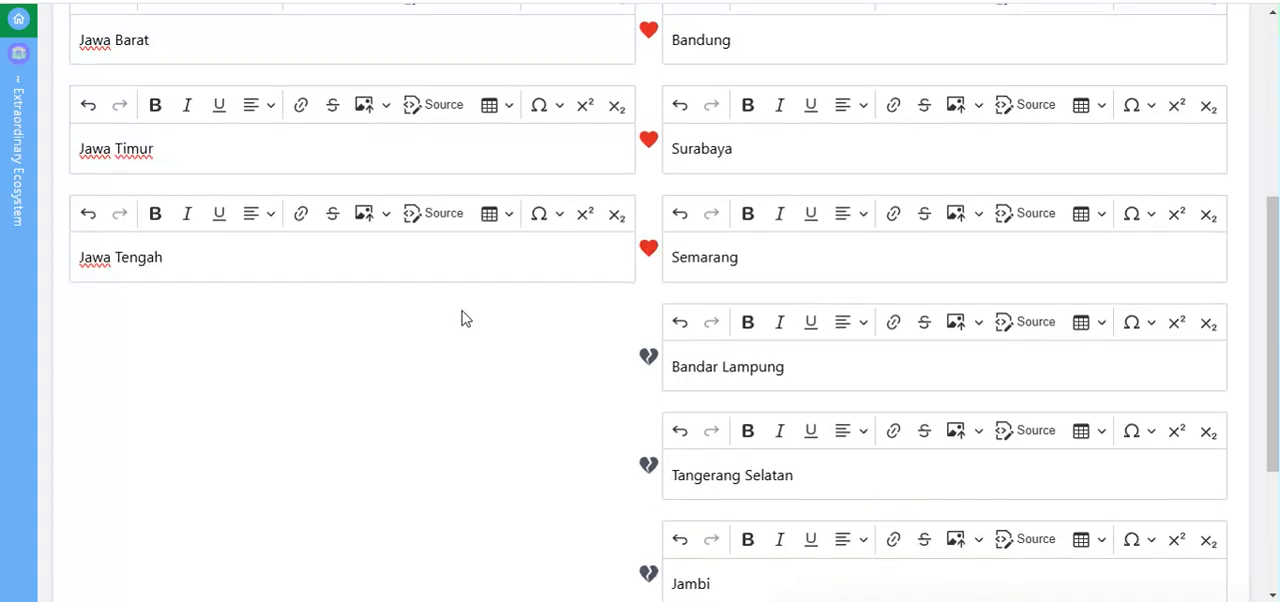
pyautogui.scroll(1, 462, 318)
pyautogui.scroll(-2, 166, 400)
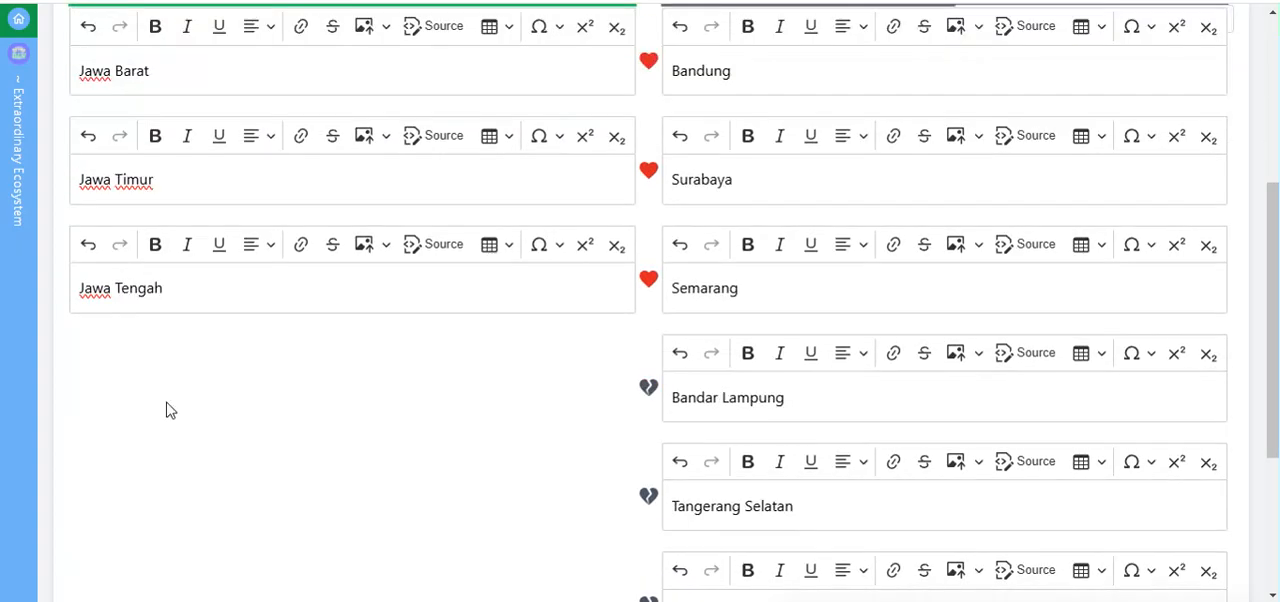
# Step: Add several more empty domain and kodomain pairs below the Jawa Tengah pair
pyautogui.click(174, 517)
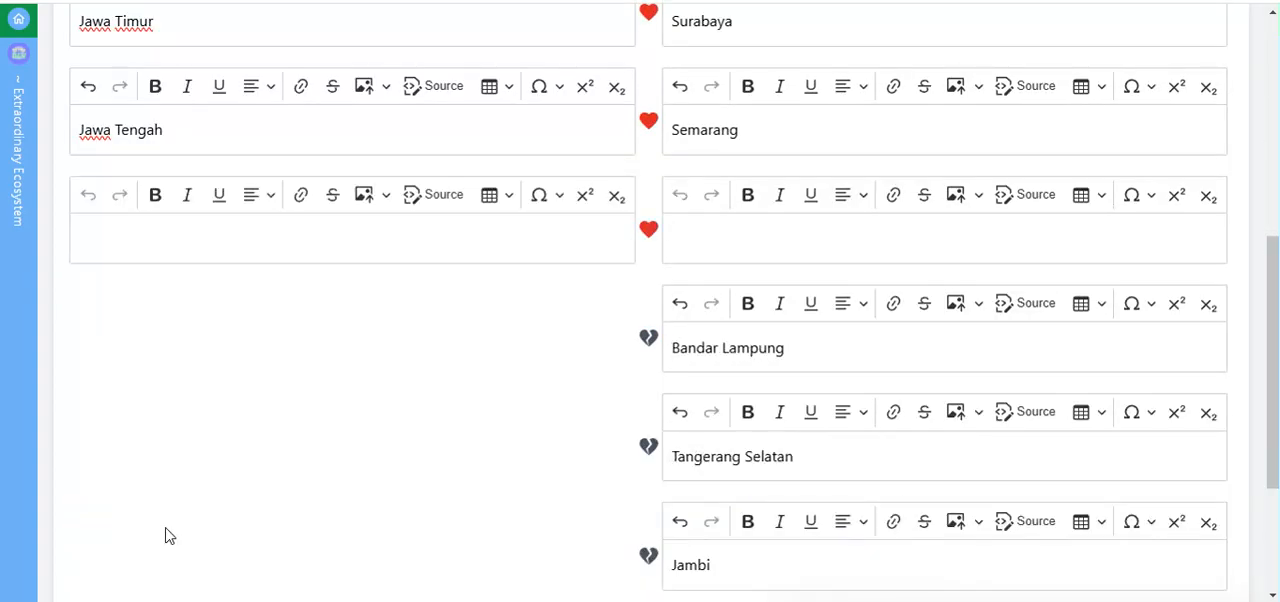
pyautogui.scroll(-1, 166, 463)
pyautogui.click(180, 390)
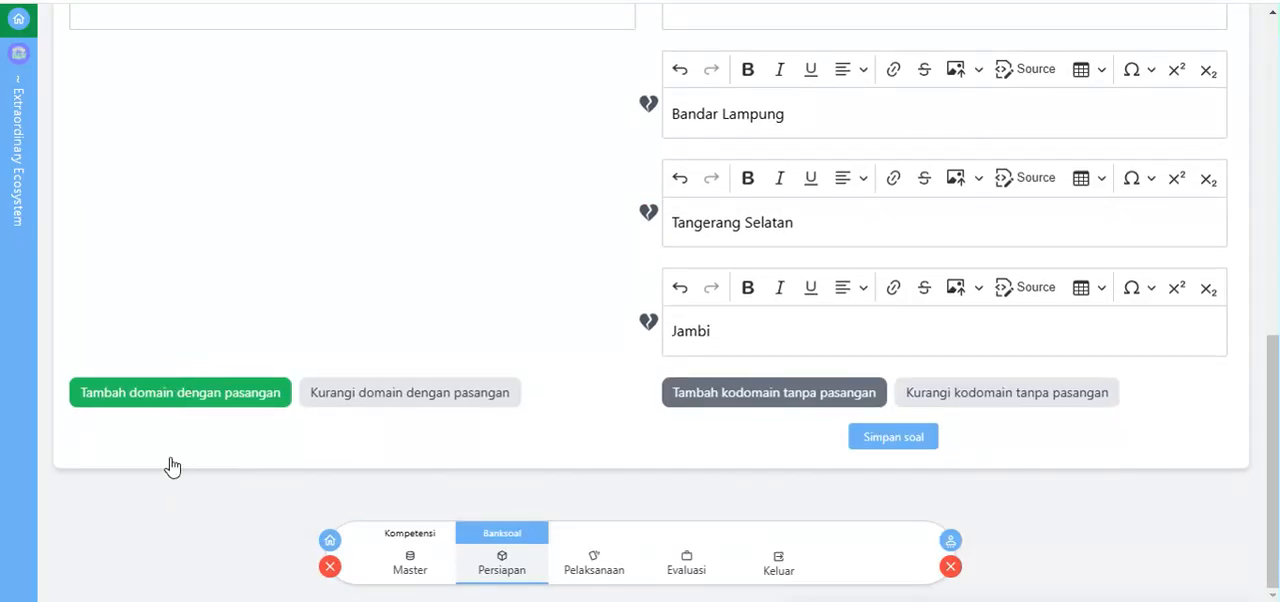
pyautogui.click(183, 497)
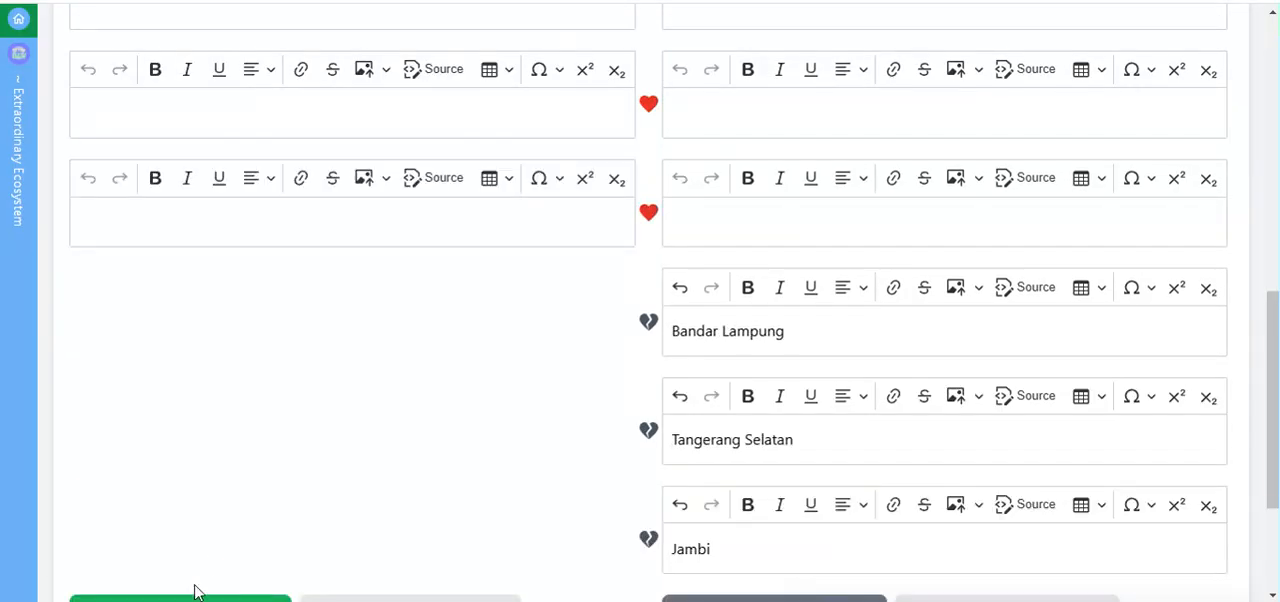
pyautogui.scroll(-2, 200, 550)
pyautogui.click(183, 398)
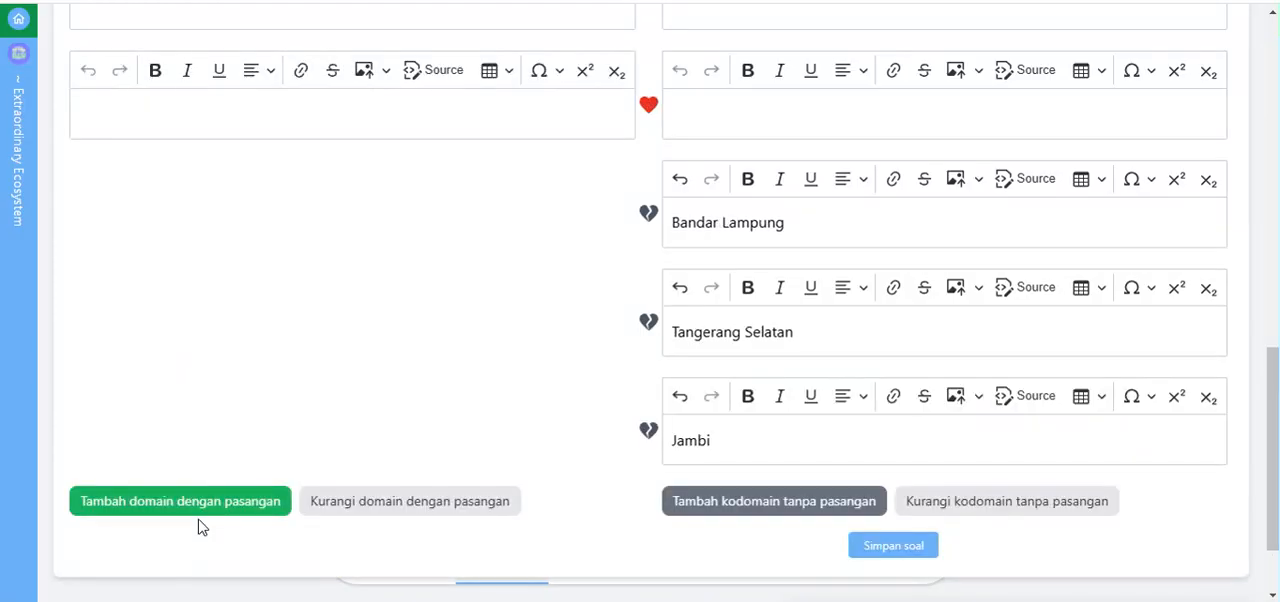
# Step: Add further empty domain and kodomain pairs above the unpaired entries until the matching question has ten pairs
pyautogui.click(197, 501)
pyautogui.scroll(-3, 224, 553)
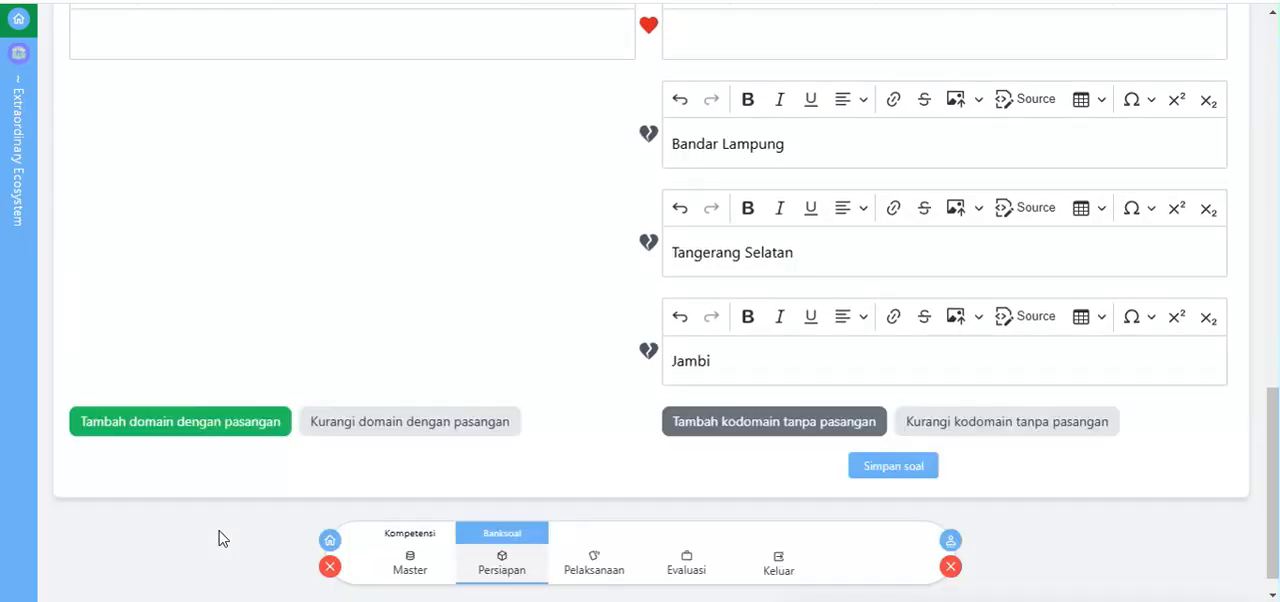
pyautogui.click(204, 399)
pyautogui.scroll(10, 349, 380)
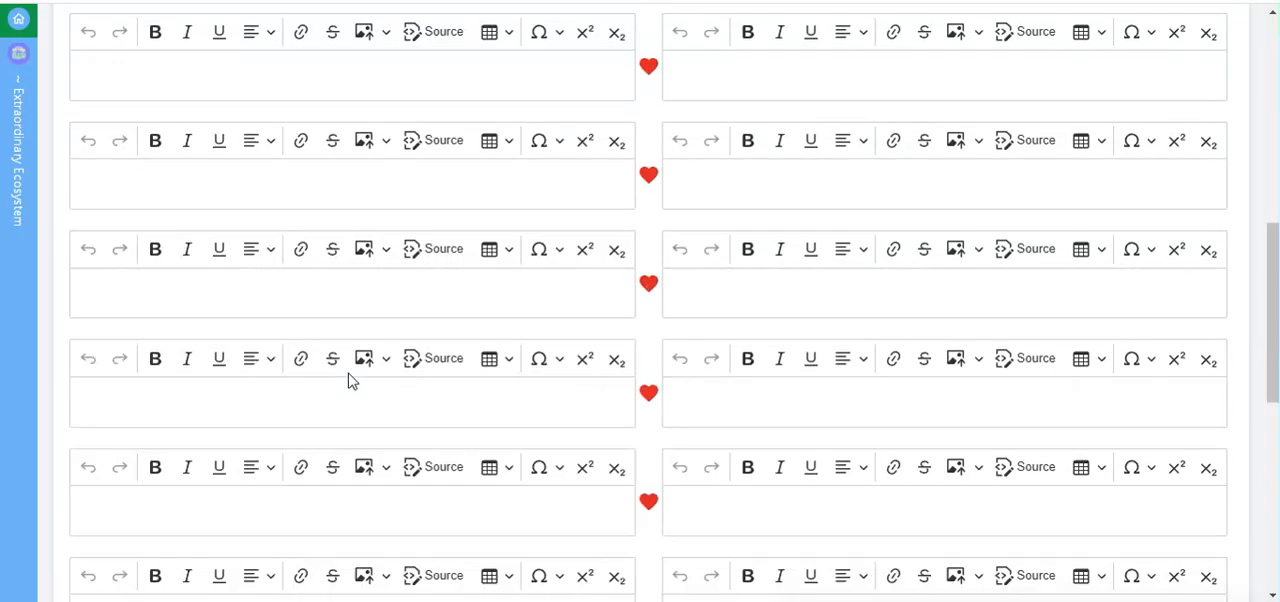
pyautogui.scroll(-1, 1054, 286)
pyautogui.scroll(3, 1054, 286)
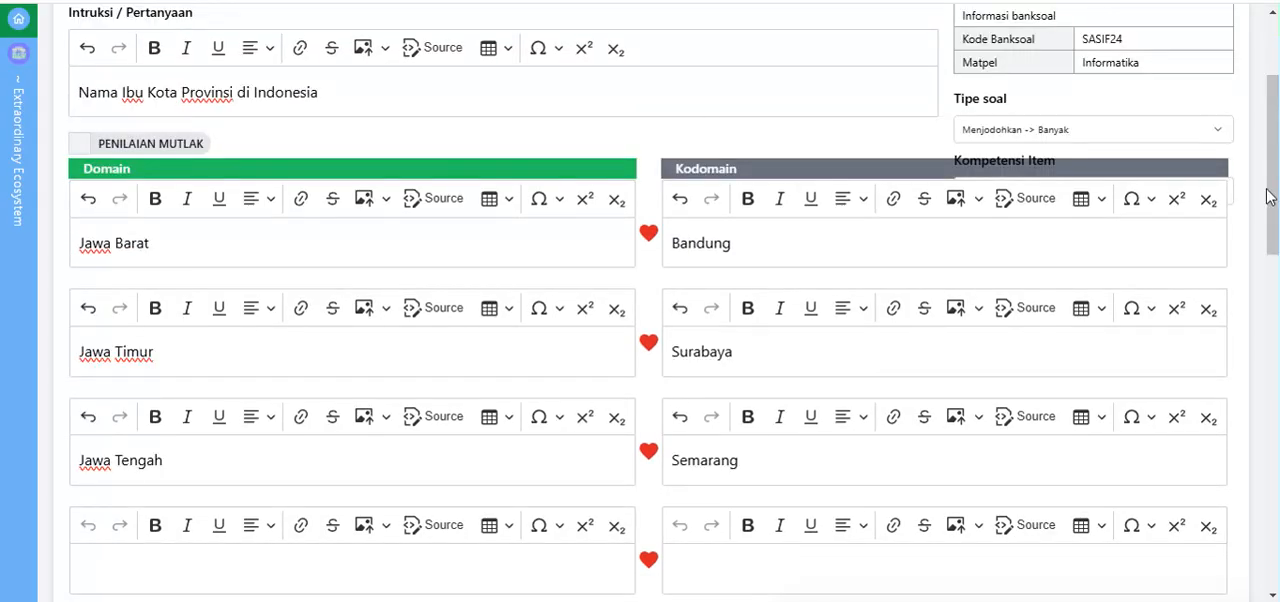
pyautogui.moveTo(1267, 180); pyautogui.dragTo(1274, 498)
pyautogui.click(222, 474)
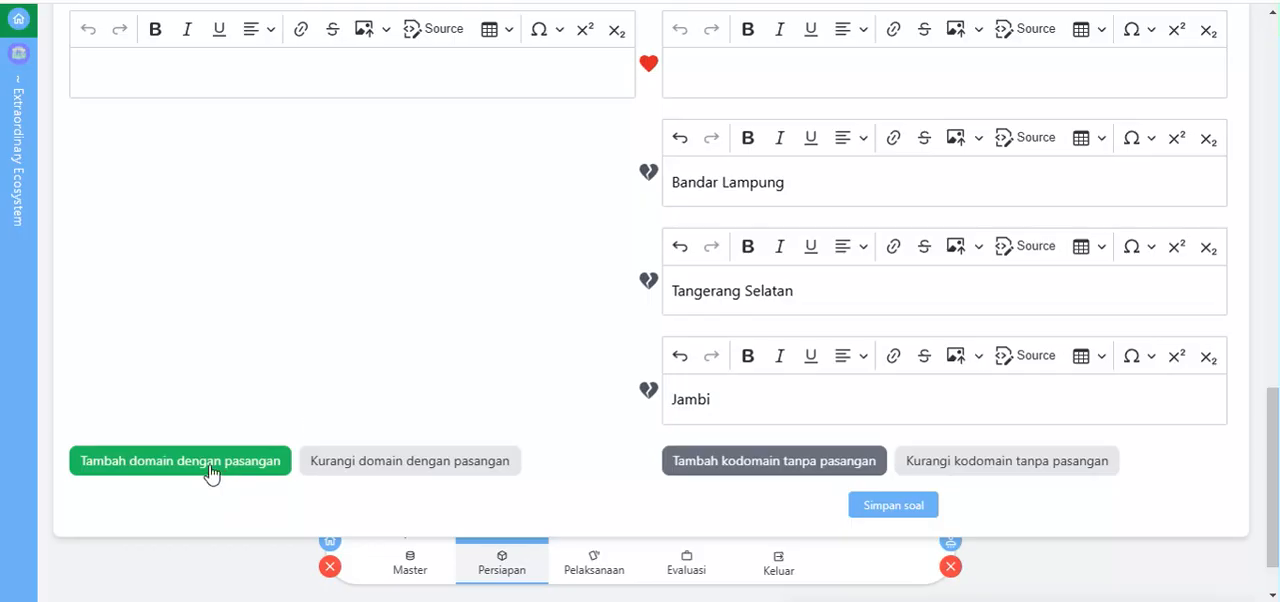
pyautogui.click(209, 471)
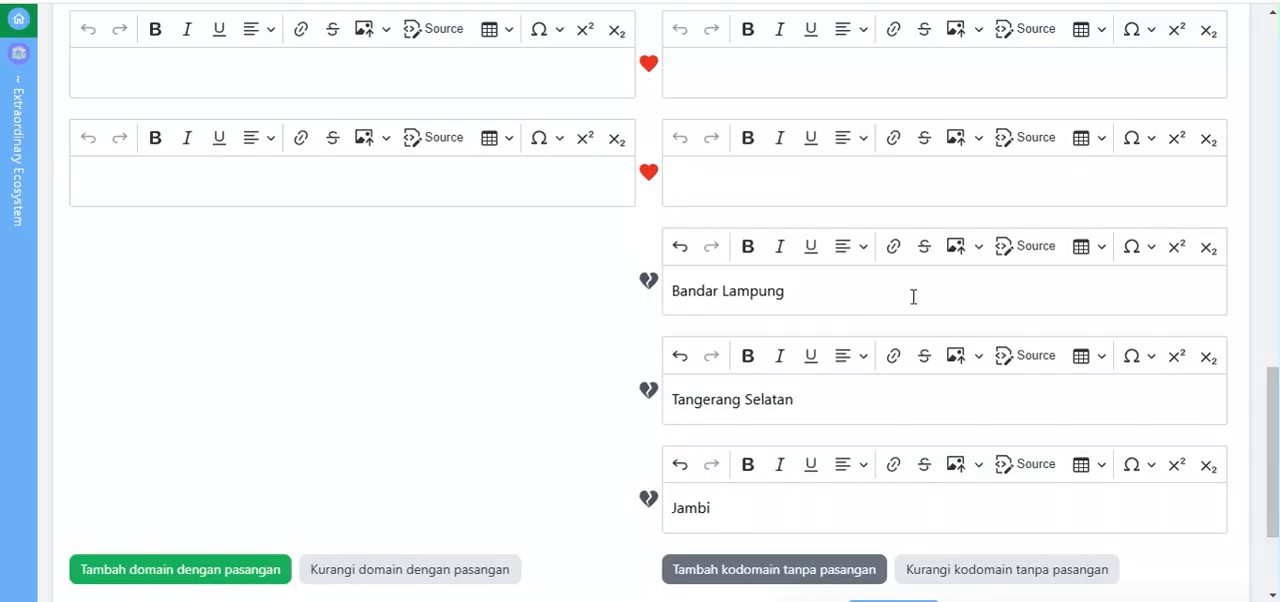
# Step: Fill the seven empty domain entries below Jawa Tengah with the placeholder numbers 4 to 10, leaving their kodomain partners empty
pyautogui.scroll(1, 1138, 271)
pyautogui.moveTo(1275, 385); pyautogui.dragTo(1274, 216)
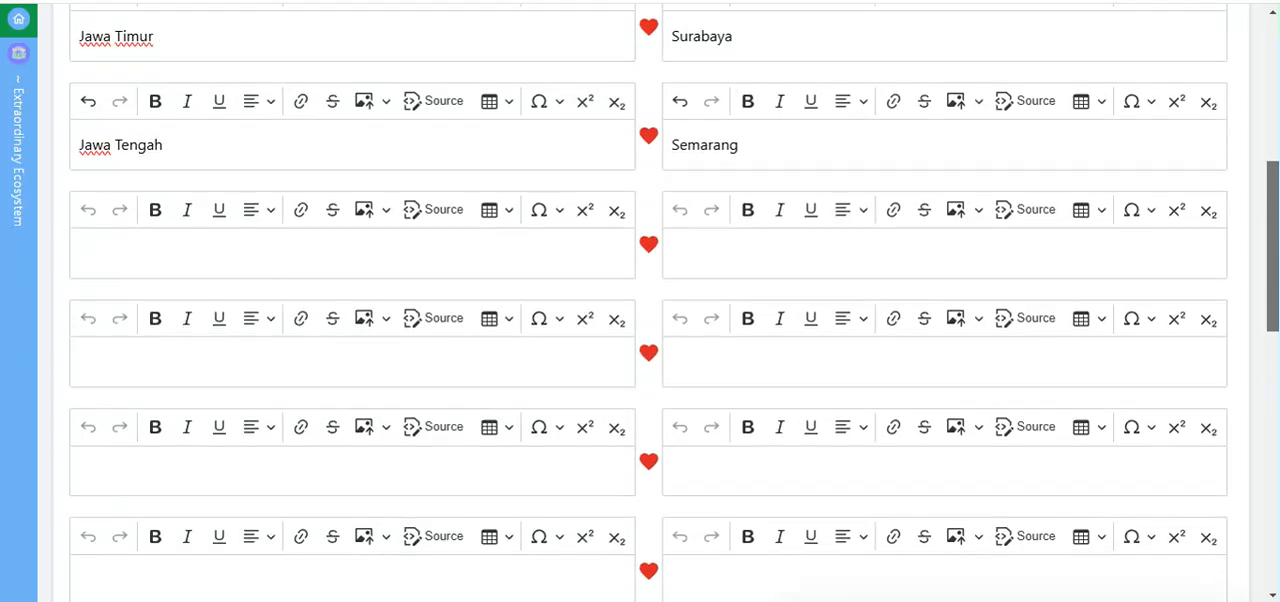
pyautogui.click(113, 244)
pyautogui.write('3')
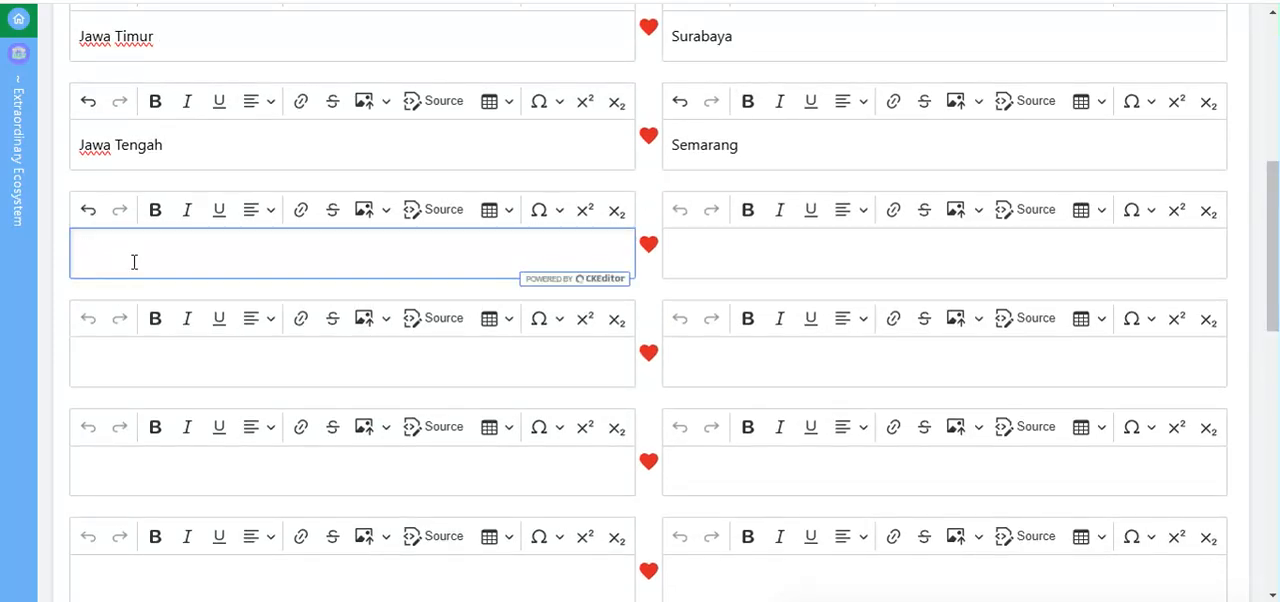
pyautogui.click(147, 364)
pyautogui.write('5')
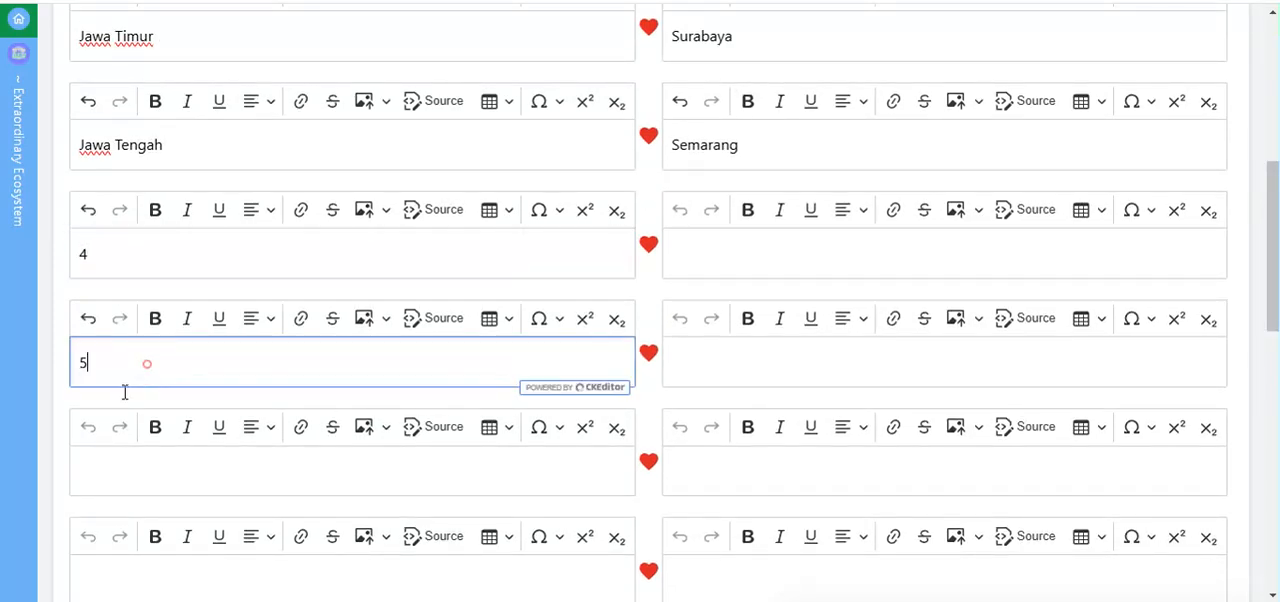
pyautogui.click(129, 483)
pyautogui.write('6')
pyautogui.scroll(-2, 129, 486)
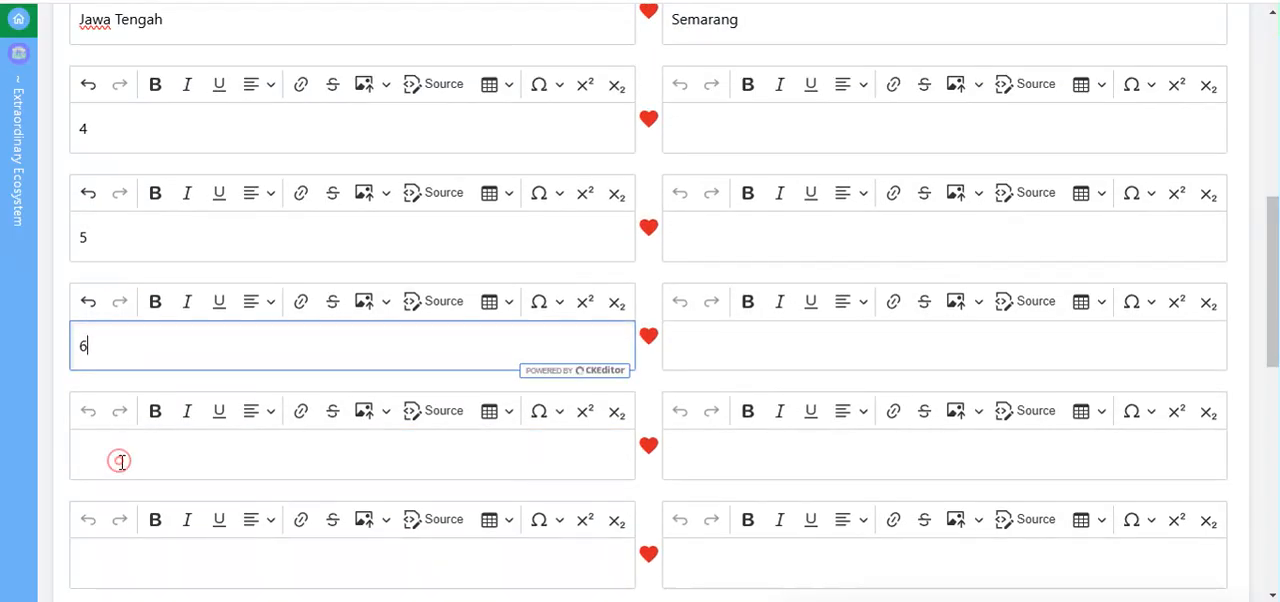
pyautogui.click(119, 461)
pyautogui.write('7')
pyautogui.scroll(-4, 100, 472)
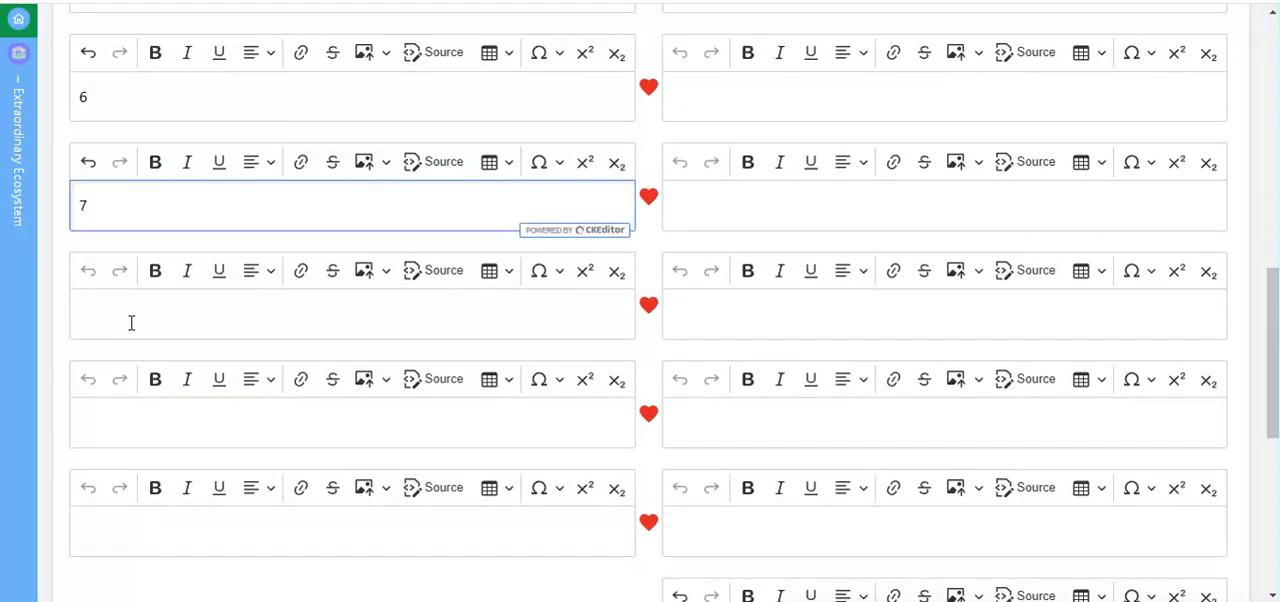
pyautogui.click(131, 322)
pyautogui.write('8')
pyautogui.click(106, 524)
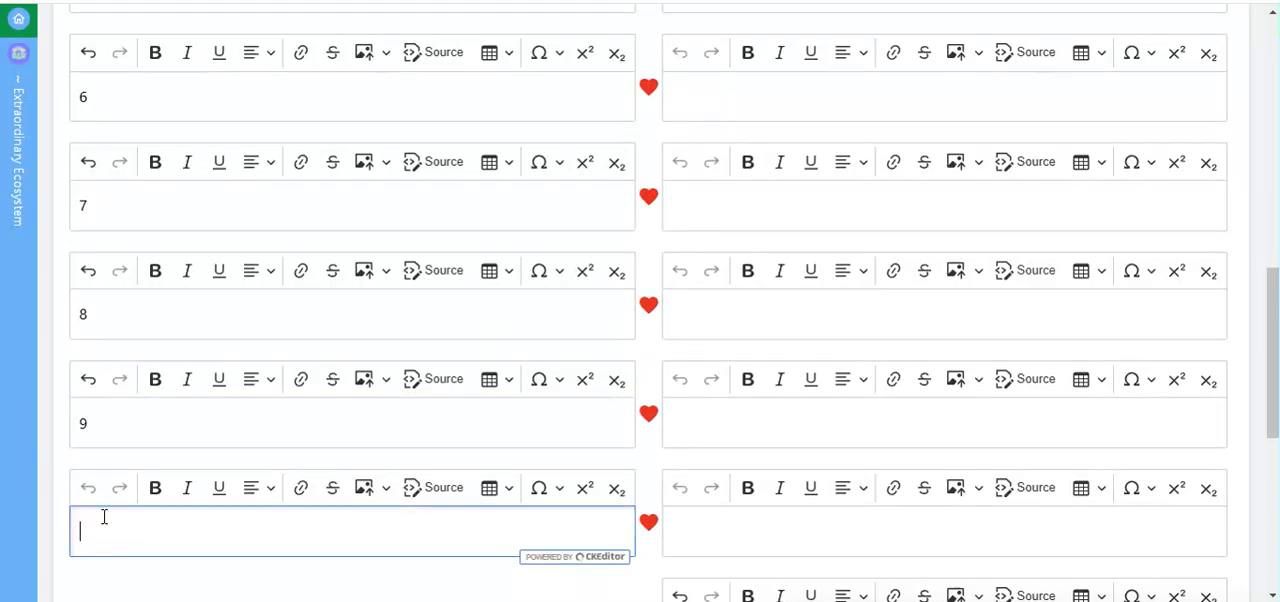
pyautogui.write('10')
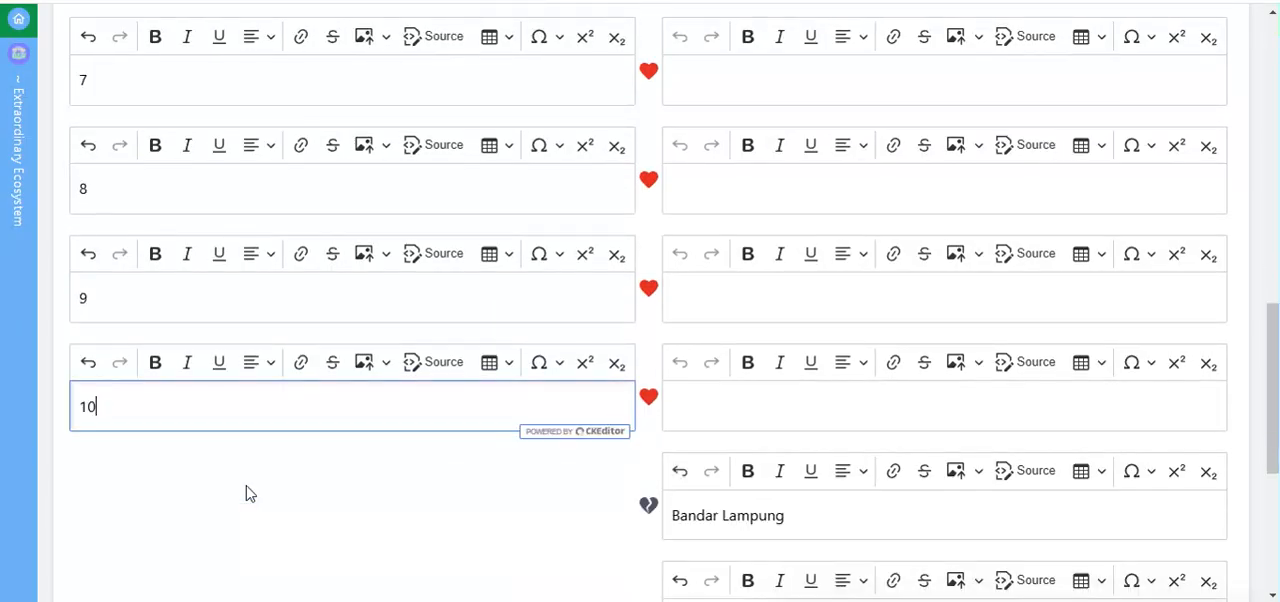
# Step: Save the ten-pair matching question and return to the question list of bank SASIF24
pyautogui.scroll(-1, 246, 491)
pyautogui.scroll(4, 423, 399)
pyautogui.scroll(3, 368, 342)
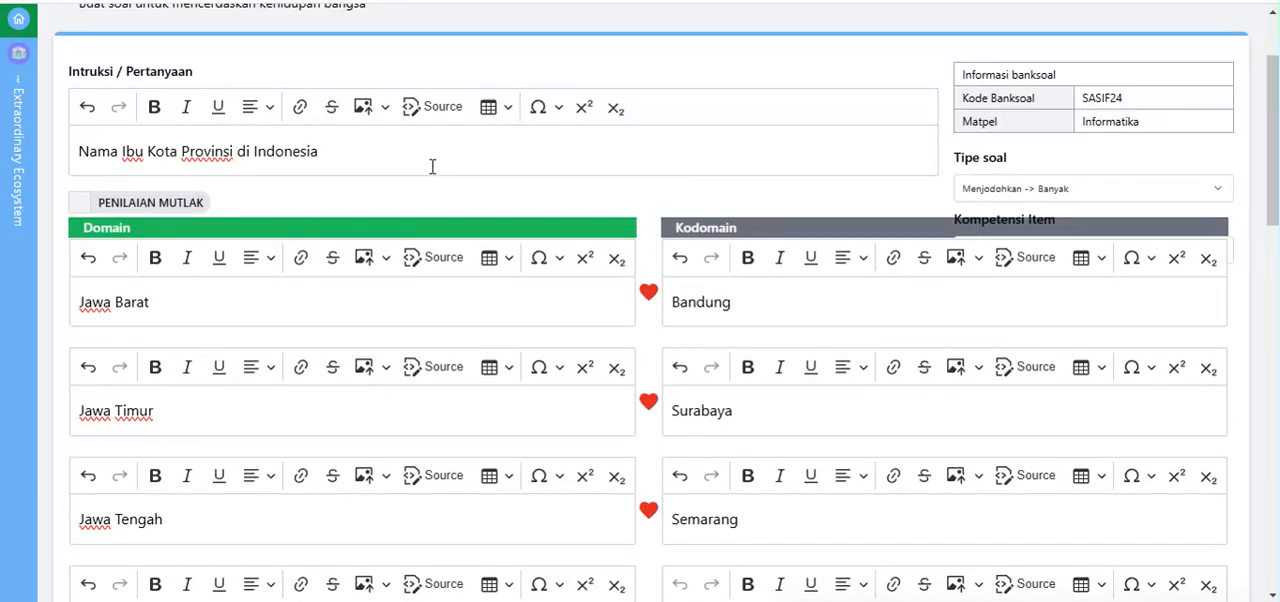
pyautogui.scroll(-6, 840, 303)
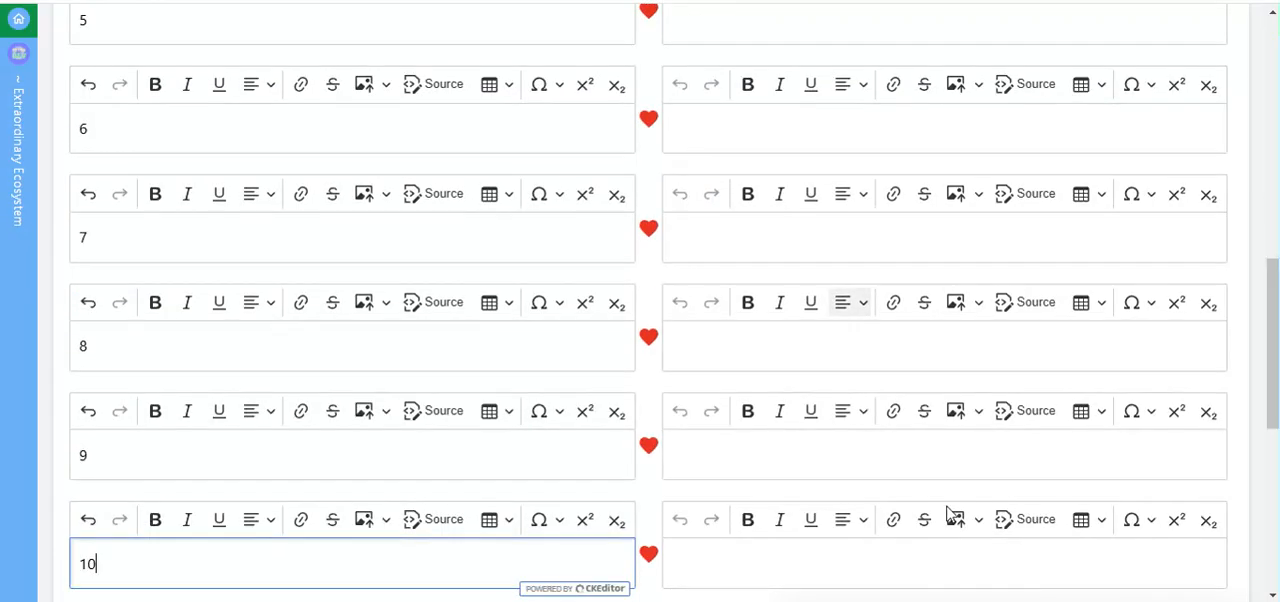
pyautogui.scroll(-3, 948, 513)
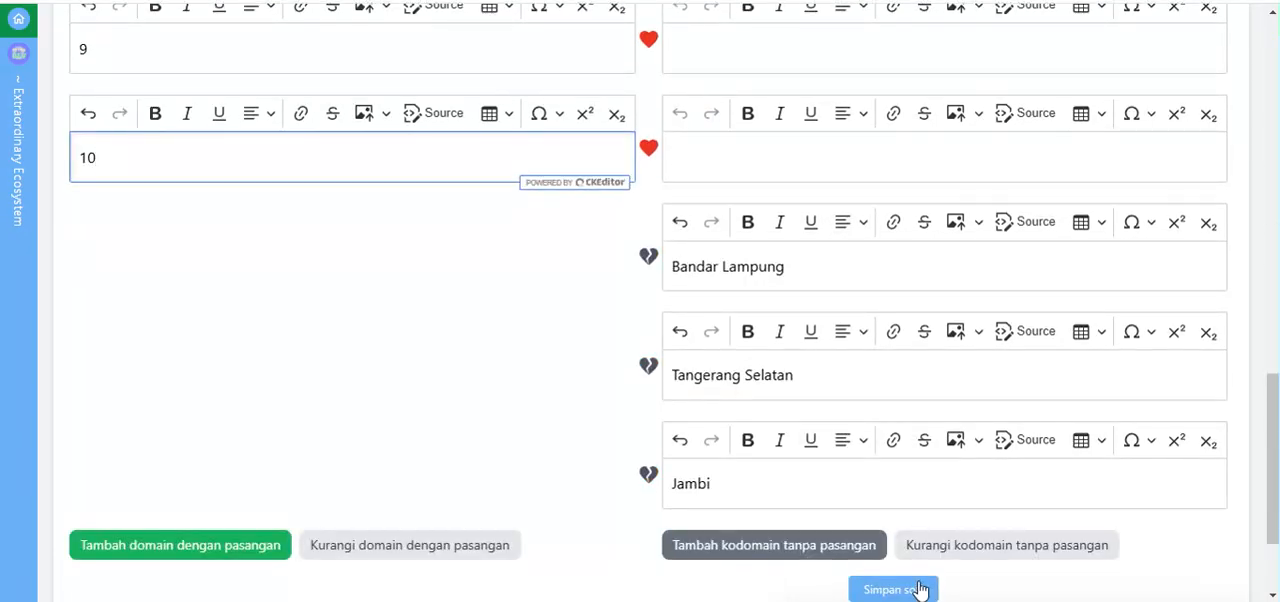
pyautogui.click(919, 590)
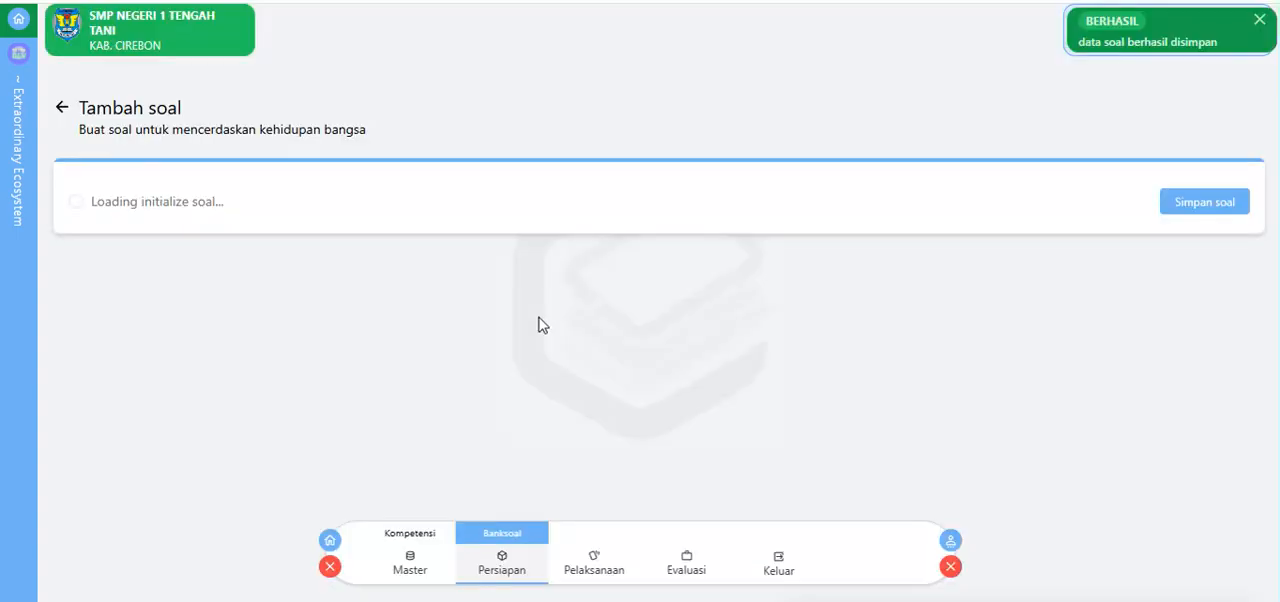
pyautogui.scroll(-3, 538, 322)
pyautogui.scroll(3, 538, 322)
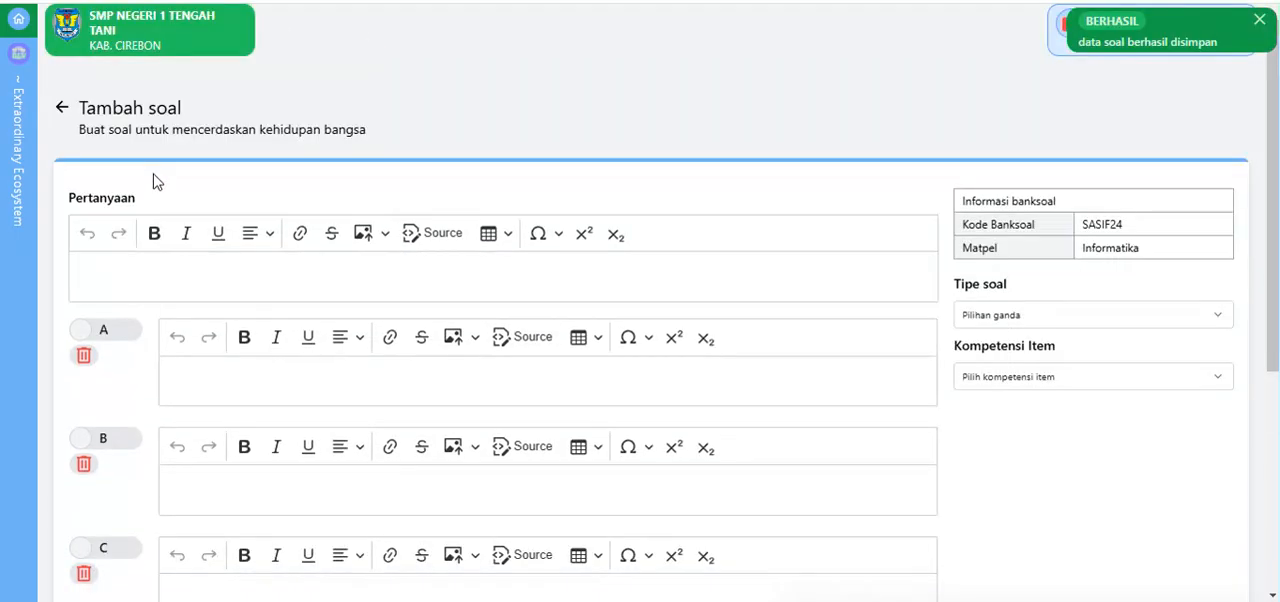
pyautogui.click(60, 108)
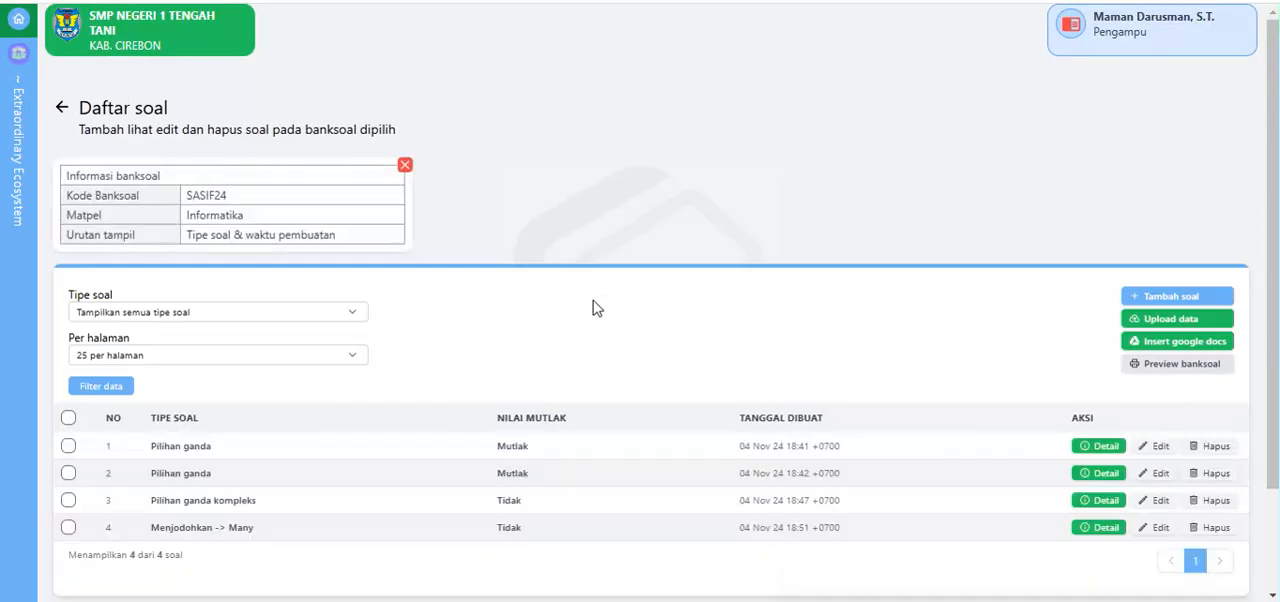
# Step: View the details of question 4, the Menjodohkan -> Many question, and close them again
pyautogui.scroll(-2, 500, 320)
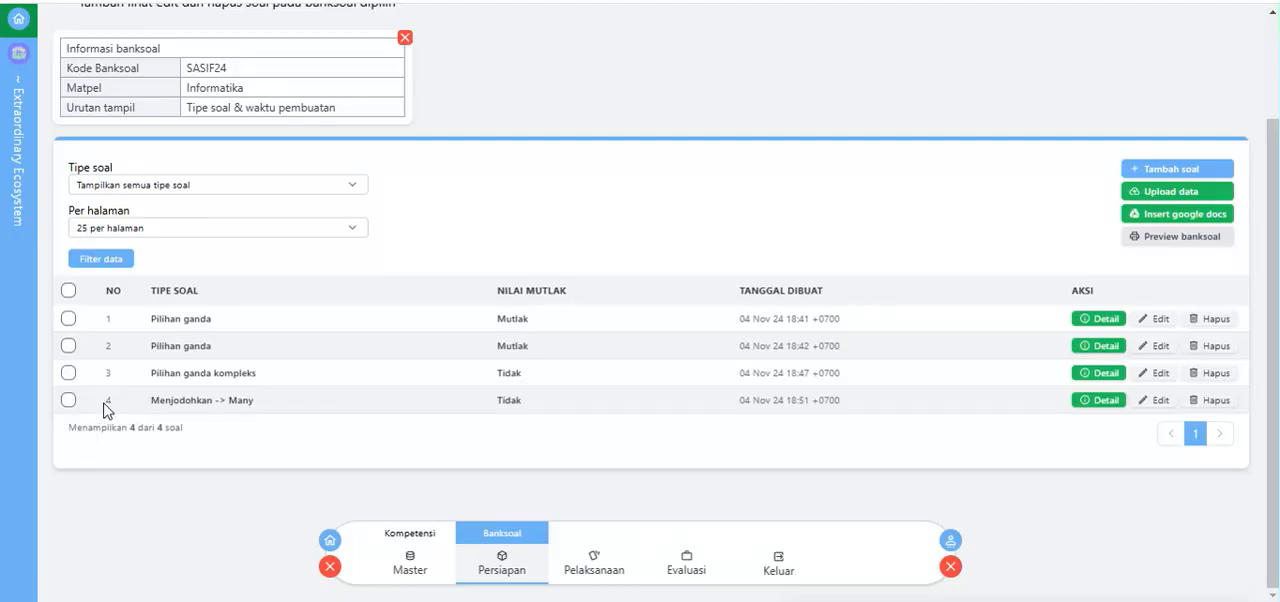
pyautogui.click(1104, 401)
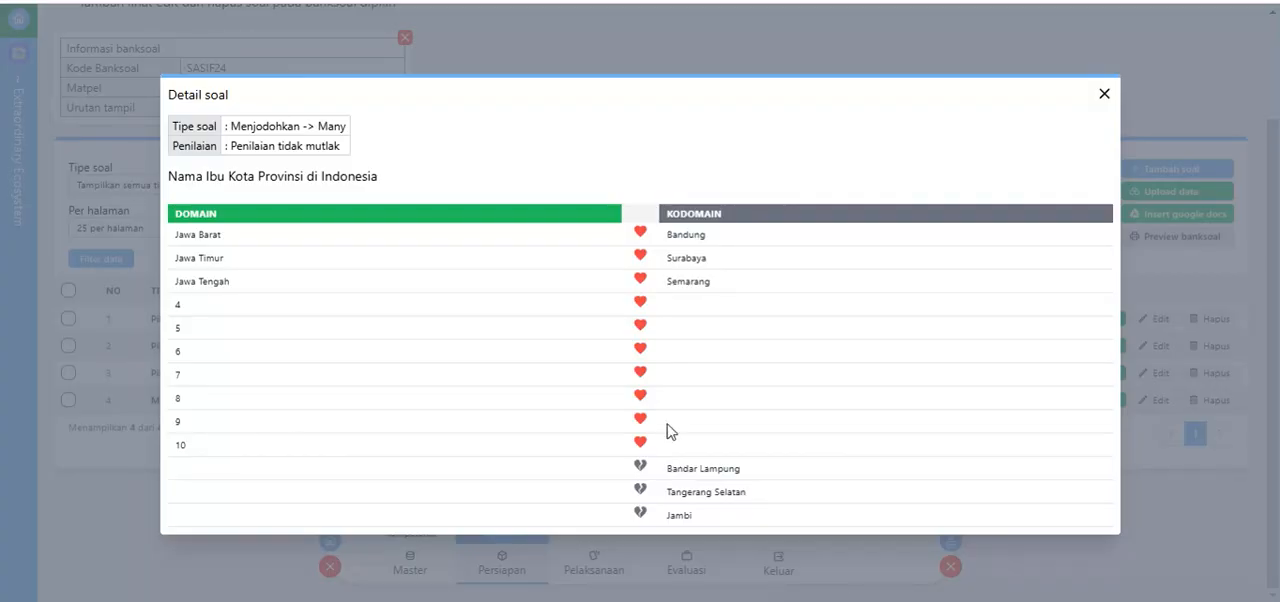
pyautogui.click(1104, 95)
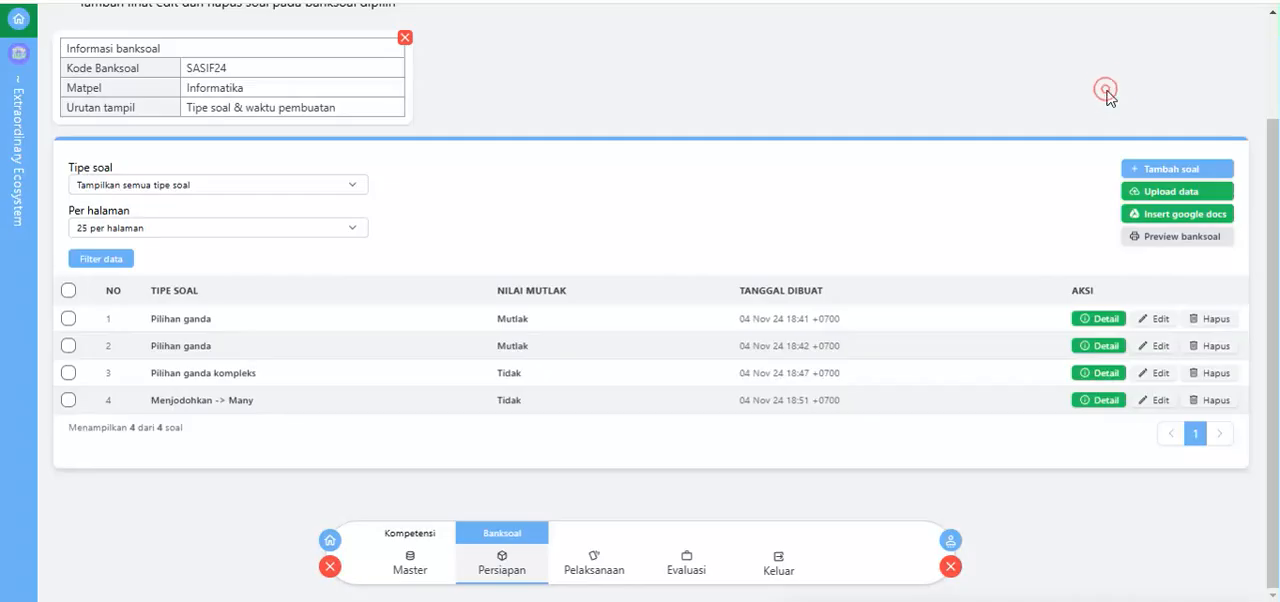
# Step: Review the question types of the entries in the question list, from Pilihan ganda to Menjodohkan -> Many
pyautogui.click(1160, 402)
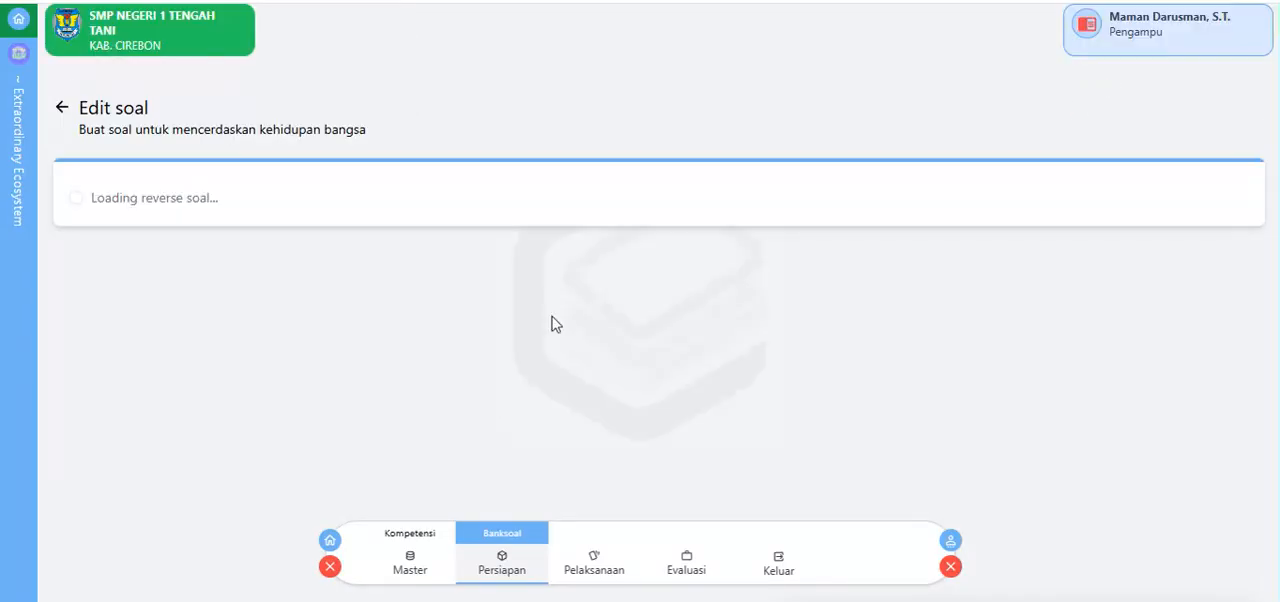
pyautogui.click(64, 112)
pyautogui.scroll(-2, 175, 422)
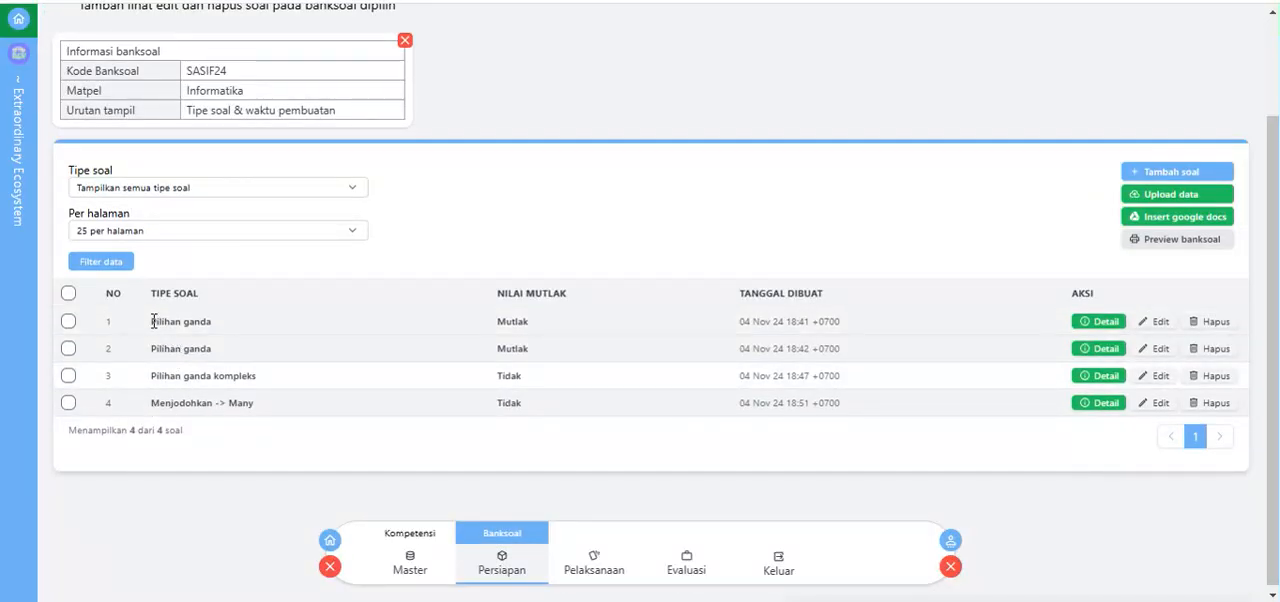
pyautogui.moveTo(145, 321); pyautogui.dragTo(212, 355)
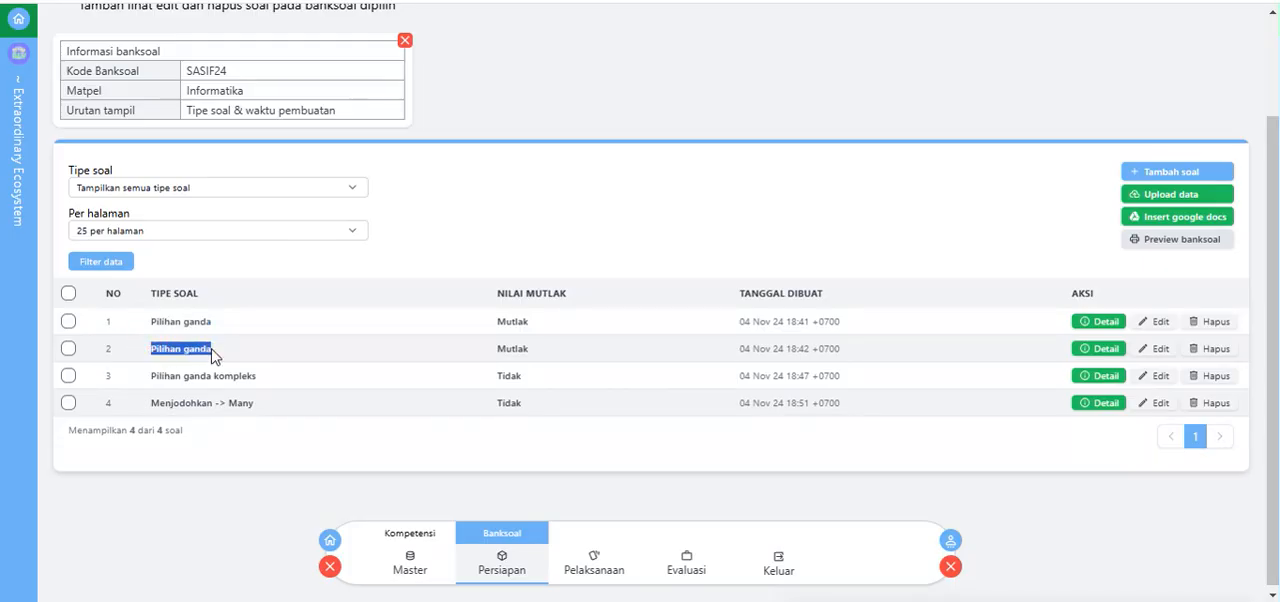
pyautogui.moveTo(145, 377); pyautogui.dragTo(262, 389)
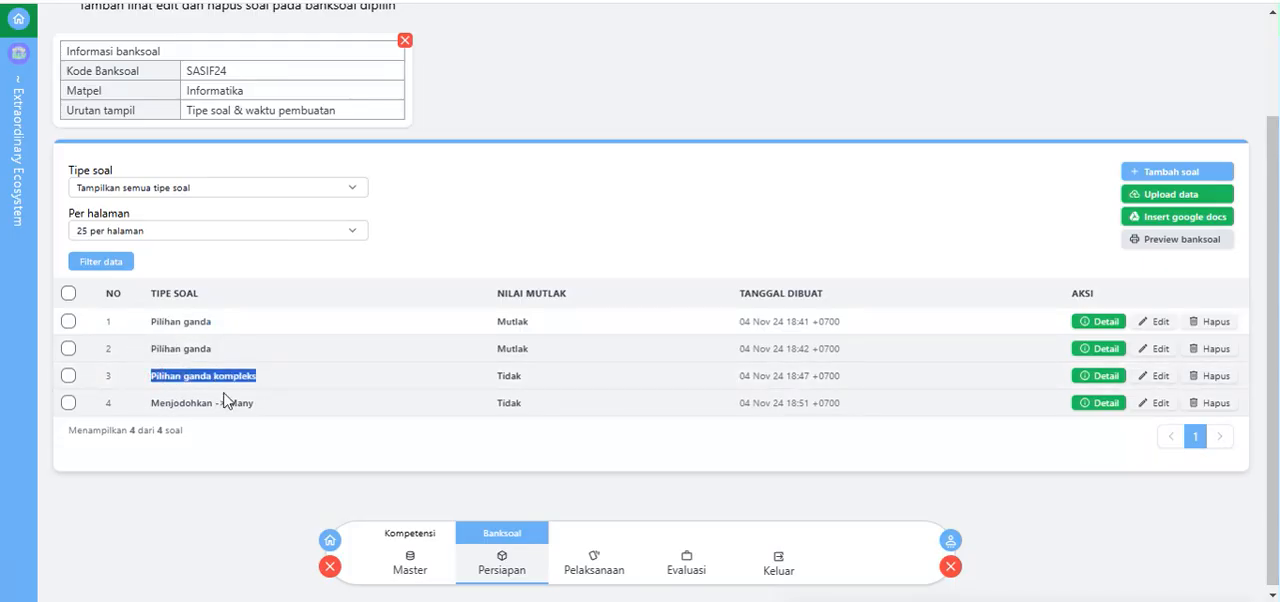
pyautogui.click(118, 408)
# Step: Open question 4 for editing and prefix its instruction text with "41.", giving "41. Nama Ibu Kota Provinsi di Indonesia"
pyautogui.click(1160, 404)
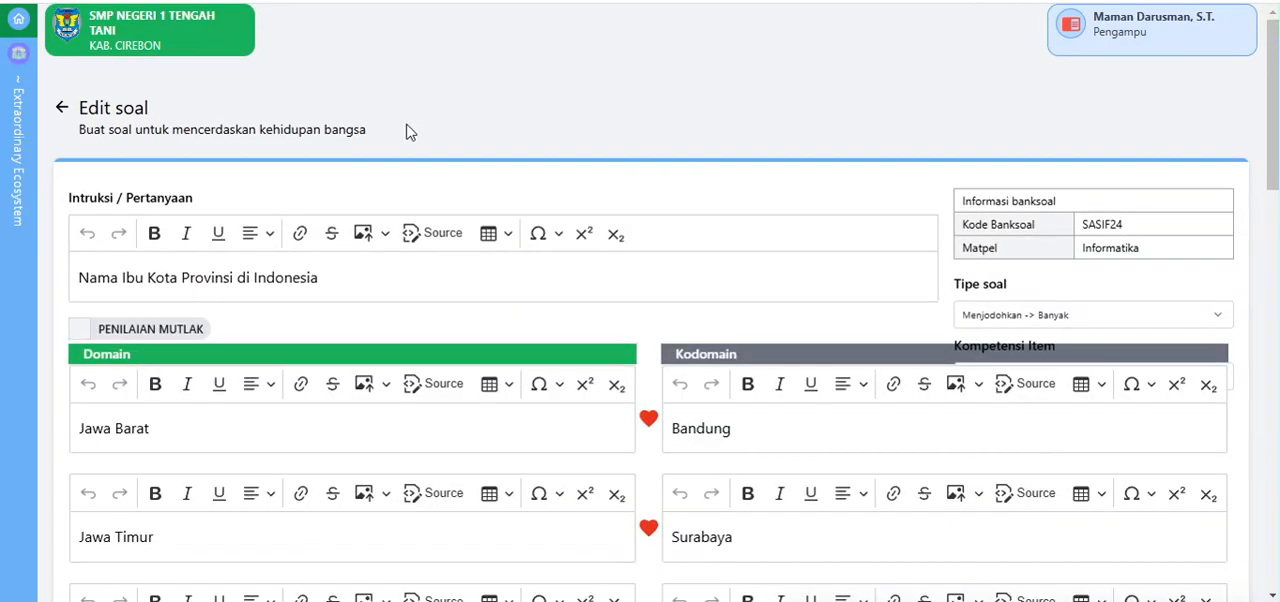
pyautogui.scroll(-2, 407, 132)
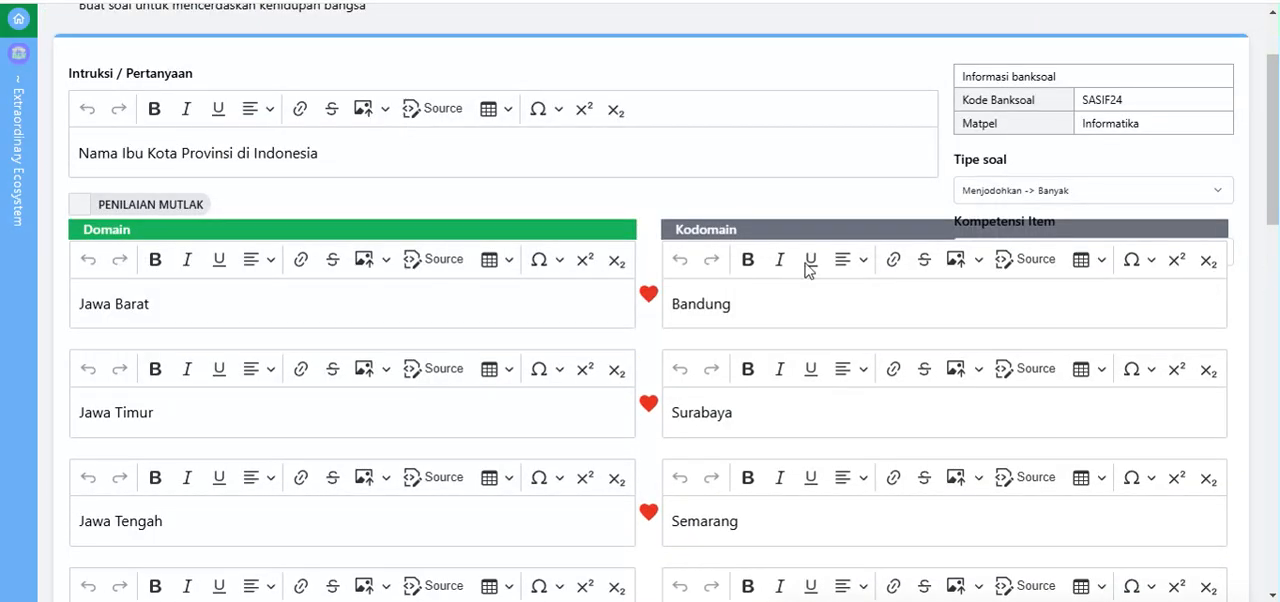
pyautogui.click(76, 152)
pyautogui.write('4')
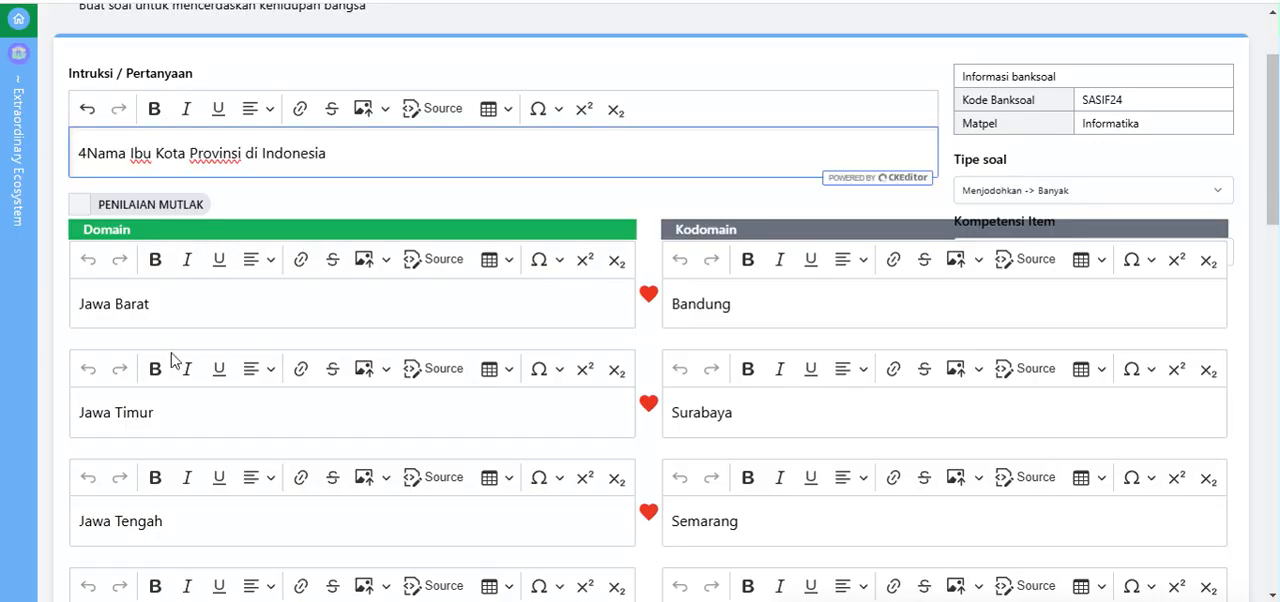
pyautogui.write('1.')
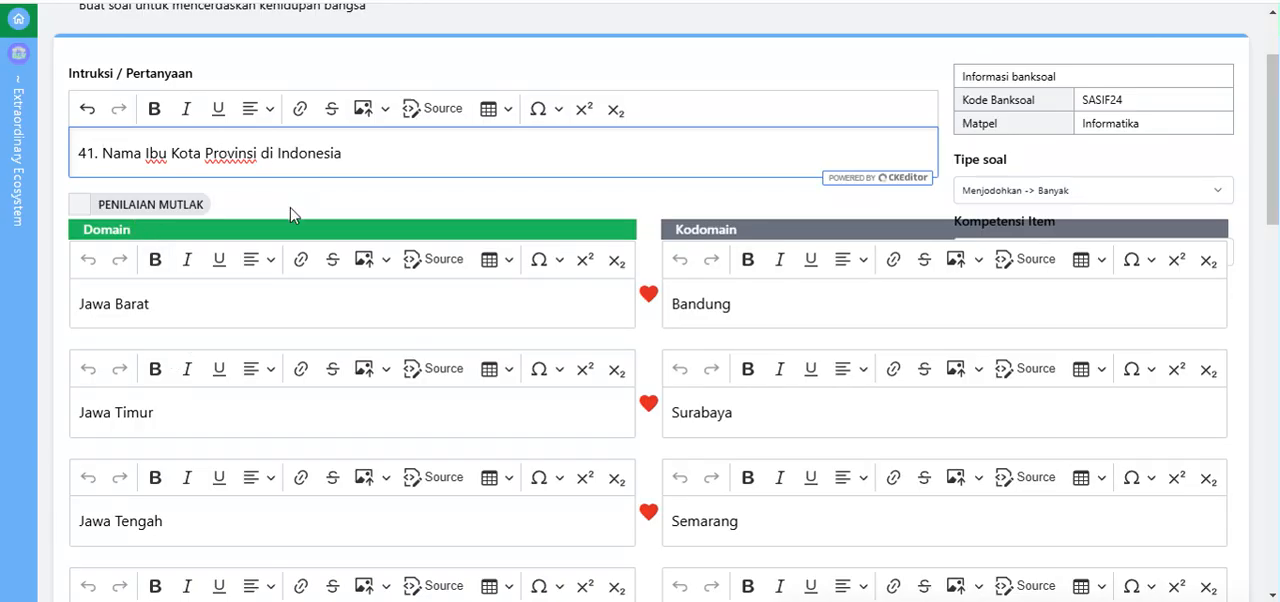
# Step: Go through the question's domain entries one after another, from Jawa Barat down to entry 10
pyautogui.scroll(-1, 256, 212)
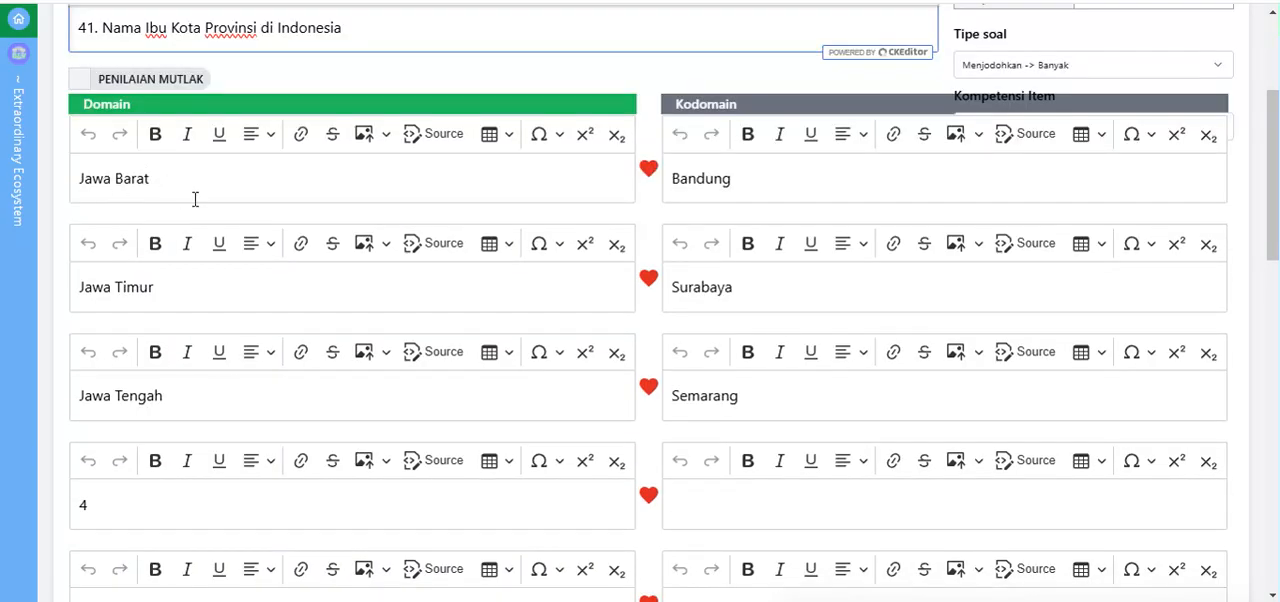
pyautogui.click(94, 178)
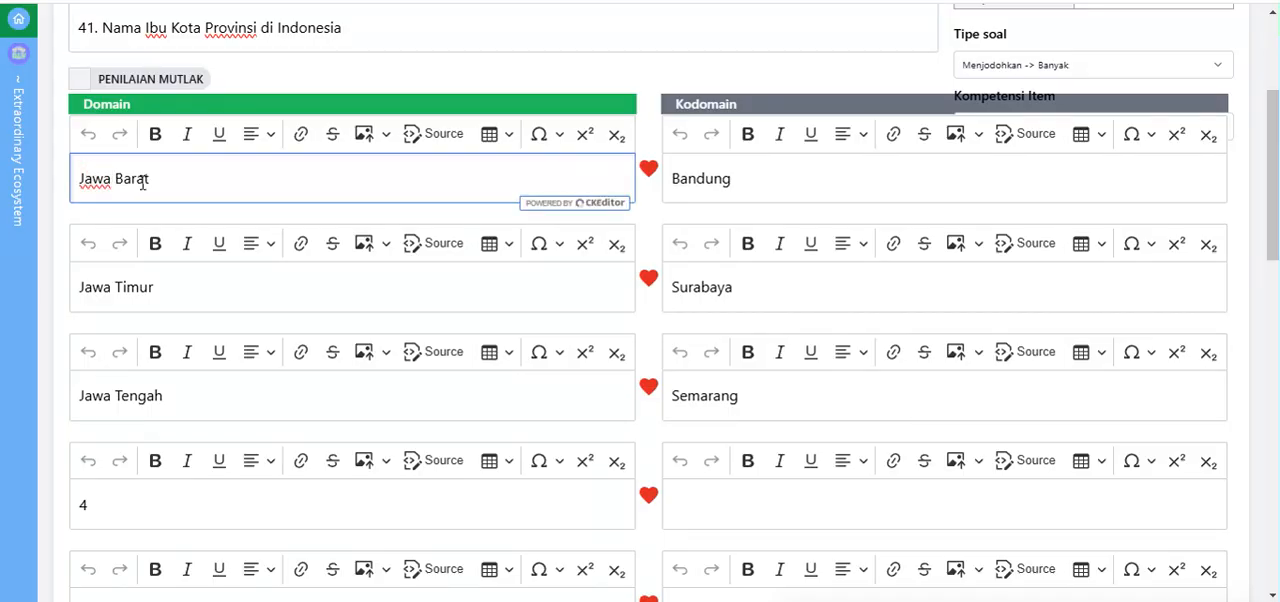
pyautogui.click(125, 278)
pyautogui.click(130, 395)
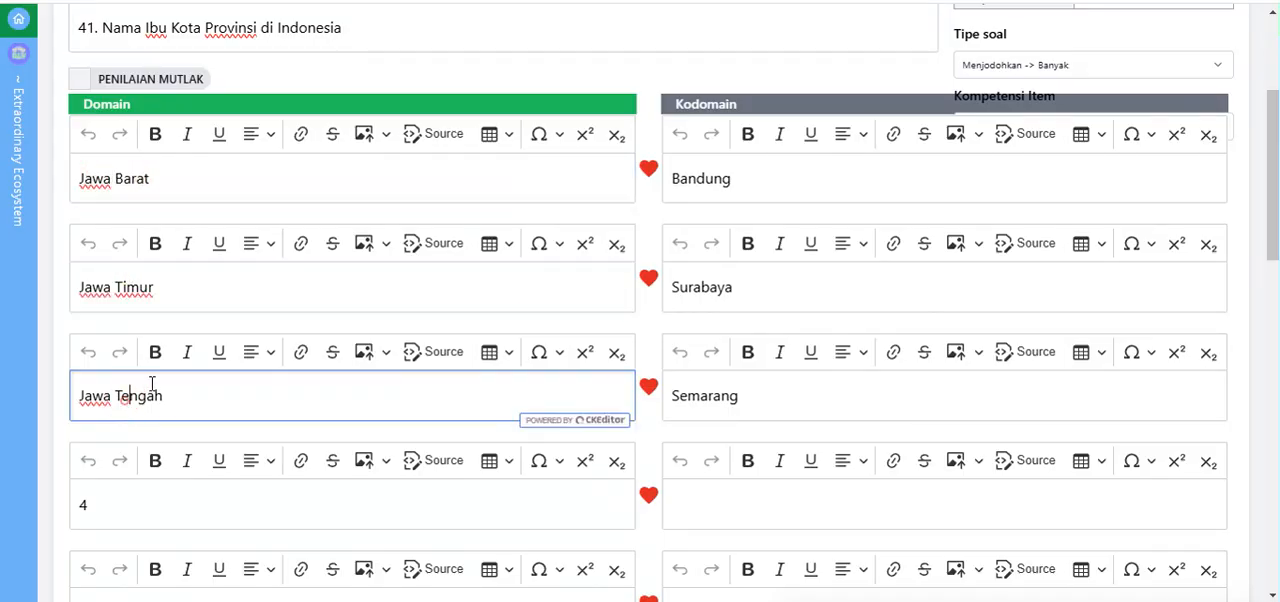
pyautogui.scroll(-2, 150, 370)
pyautogui.click(113, 258)
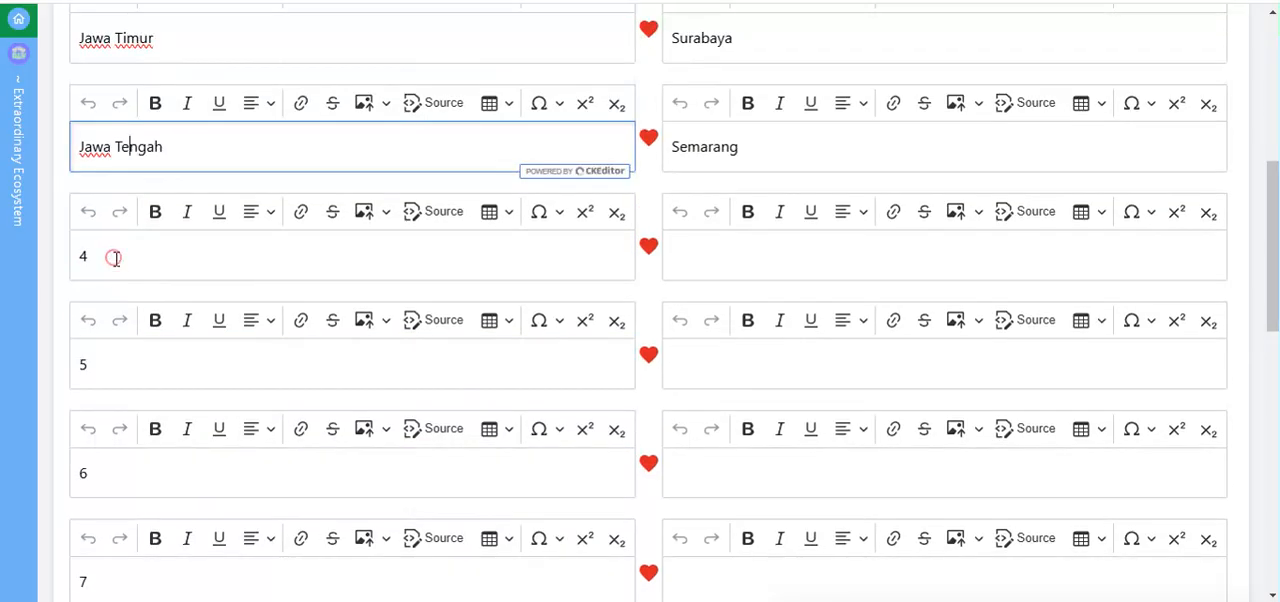
pyautogui.click(115, 365)
pyautogui.click(107, 459)
pyautogui.scroll(-3, 130, 480)
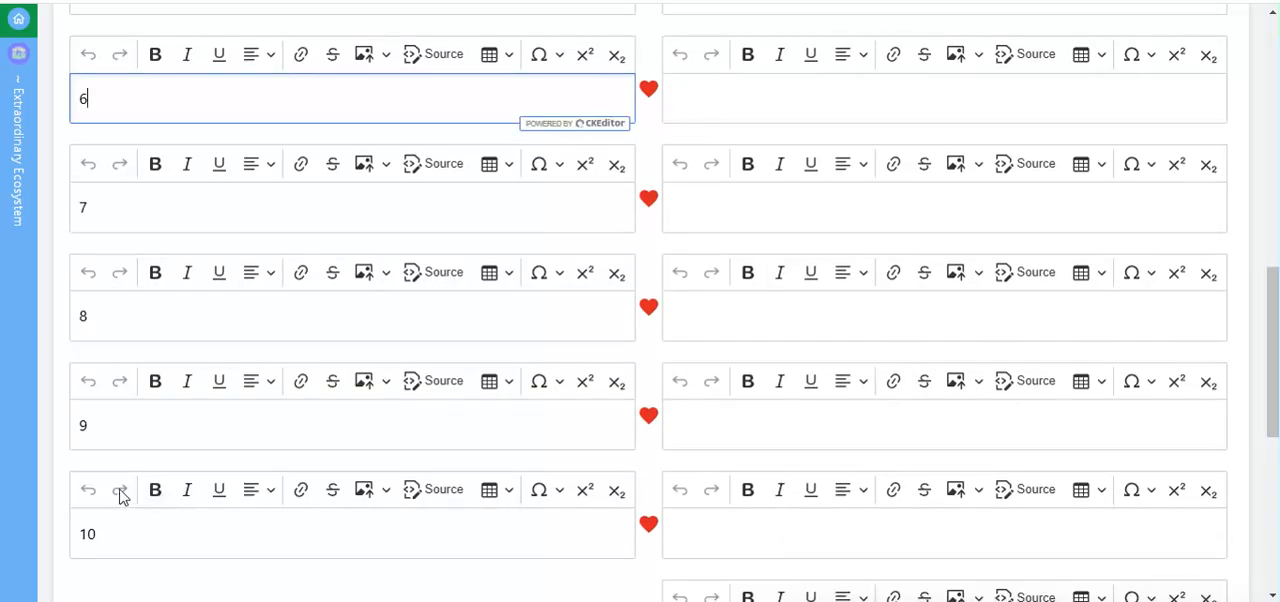
pyautogui.scroll(-2, 126, 492)
pyautogui.click(108, 283)
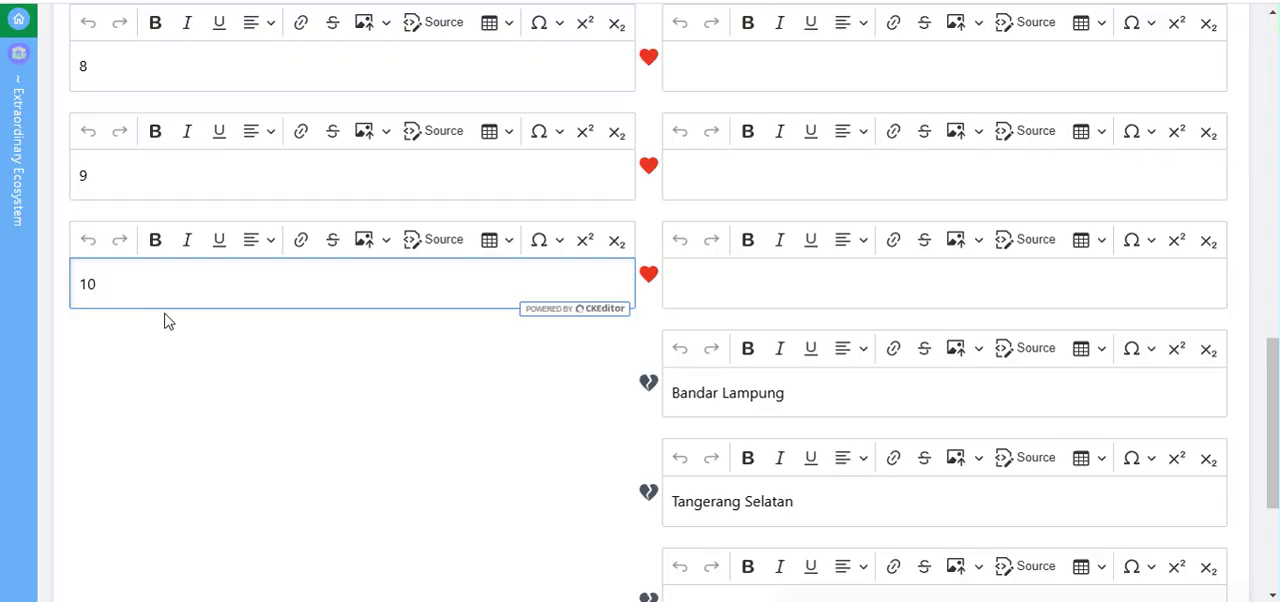
# Step: Leave the editor of question 4 without saving and return to the question list
pyautogui.scroll(3, 269, 397)
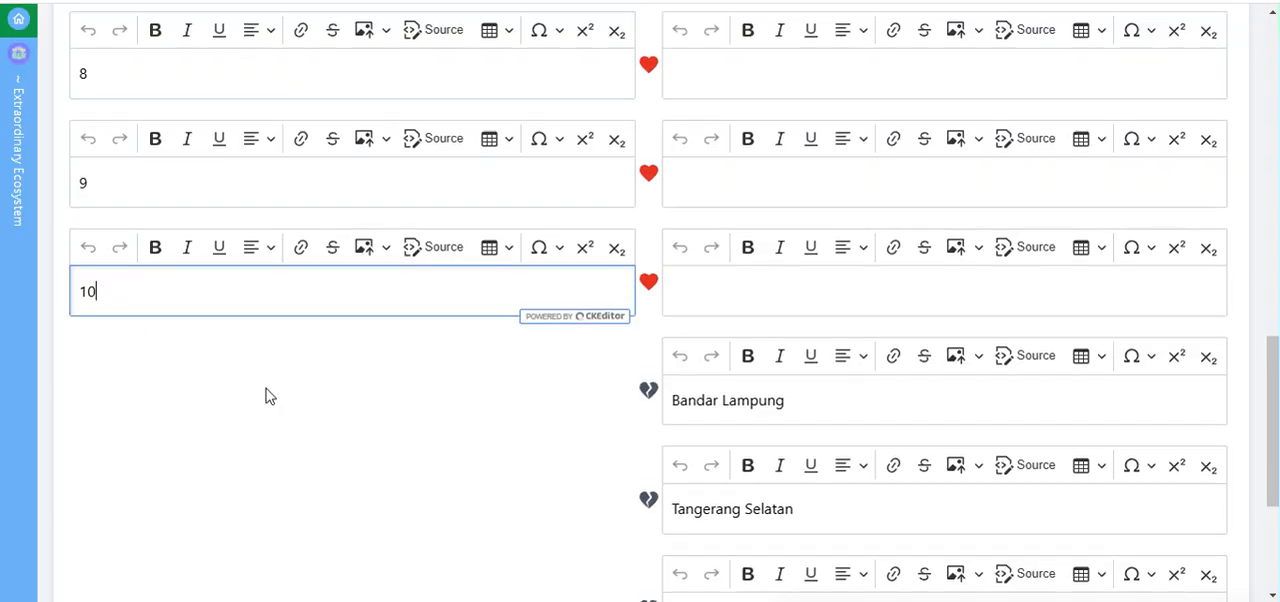
pyautogui.scroll(7, 257, 338)
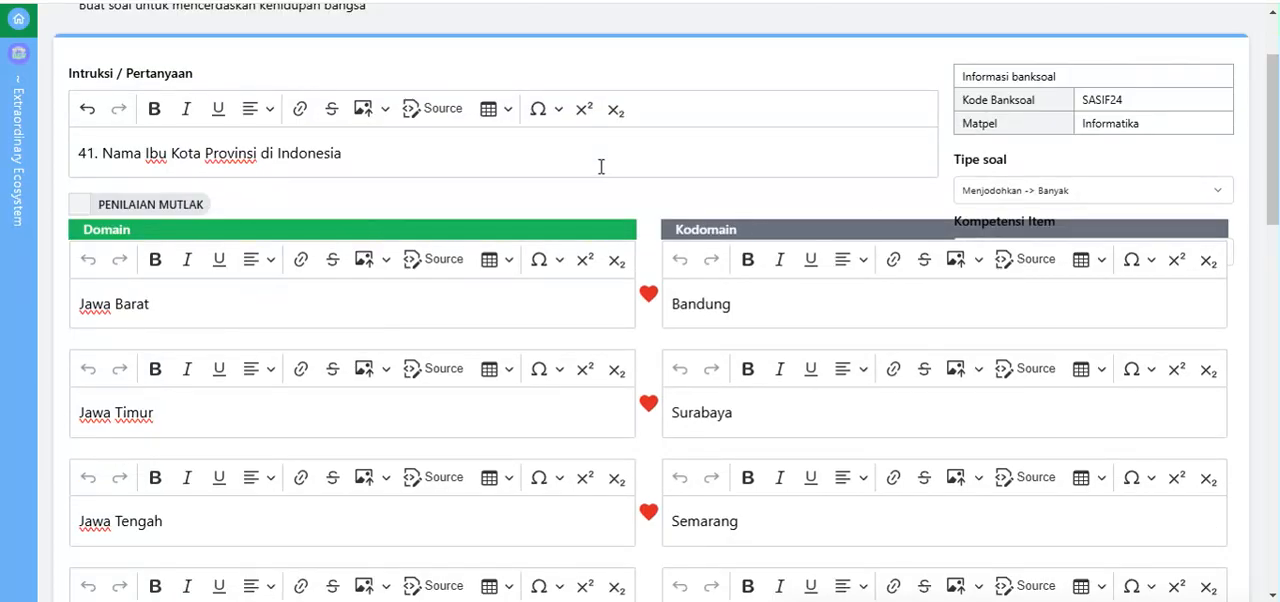
pyautogui.scroll(2, 600, 163)
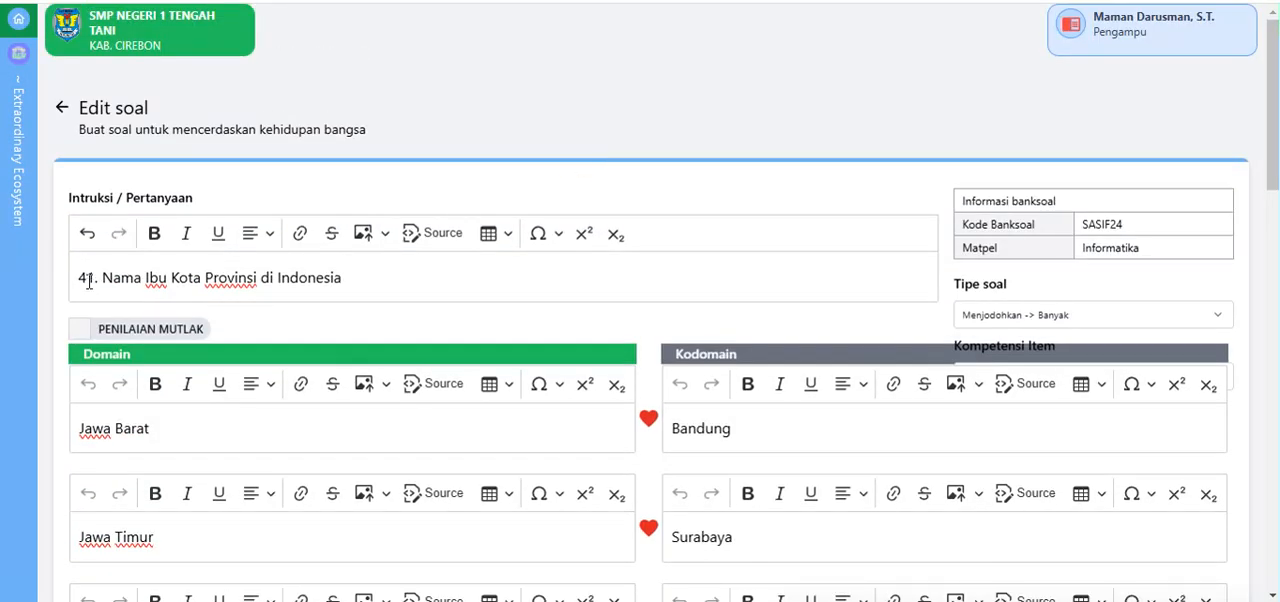
pyautogui.click(62, 107)
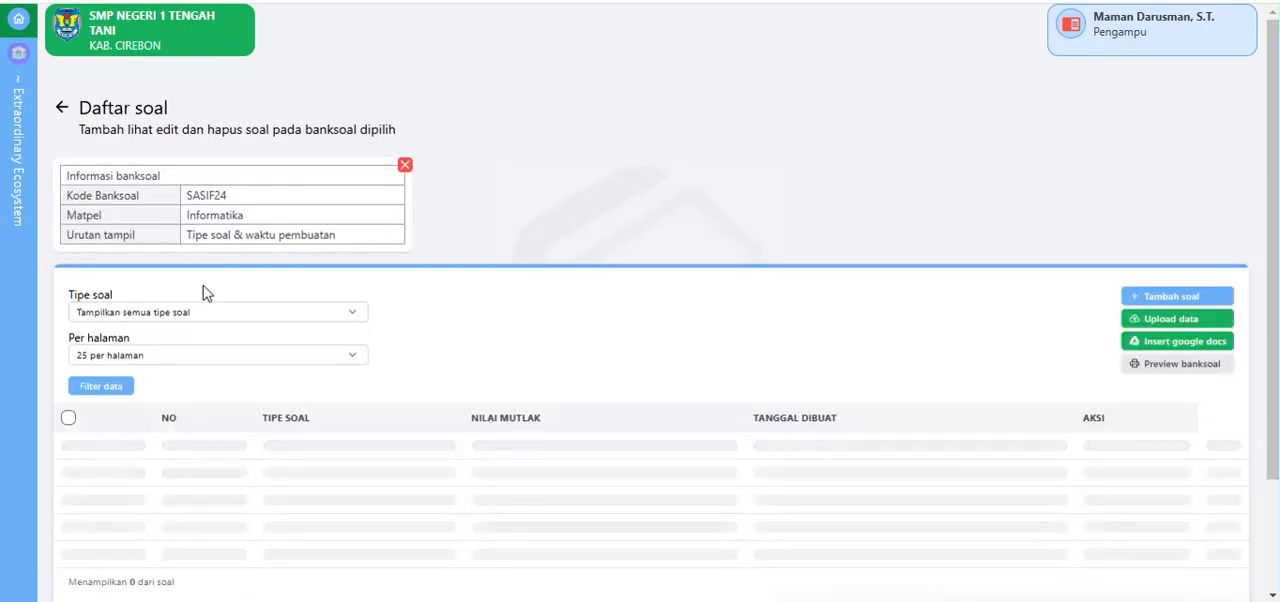
# Step: View the blank Pilihan ganda form for adding a question, and return to the question list without entering anything
pyautogui.scroll(-2, 203, 292)
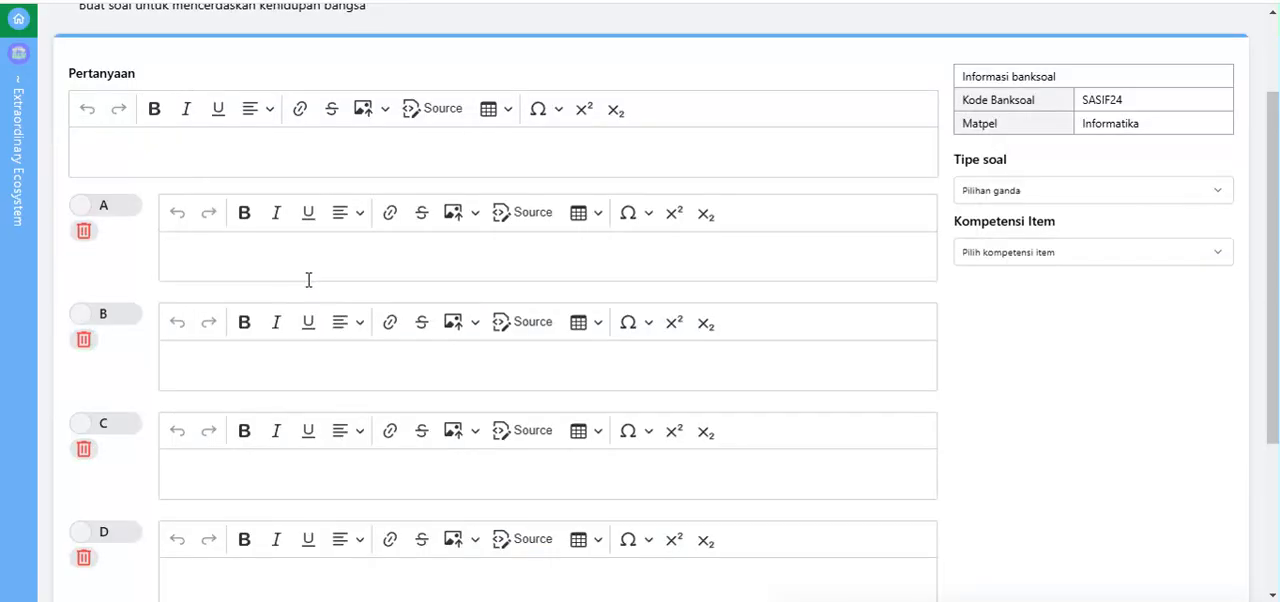
pyautogui.click(109, 148)
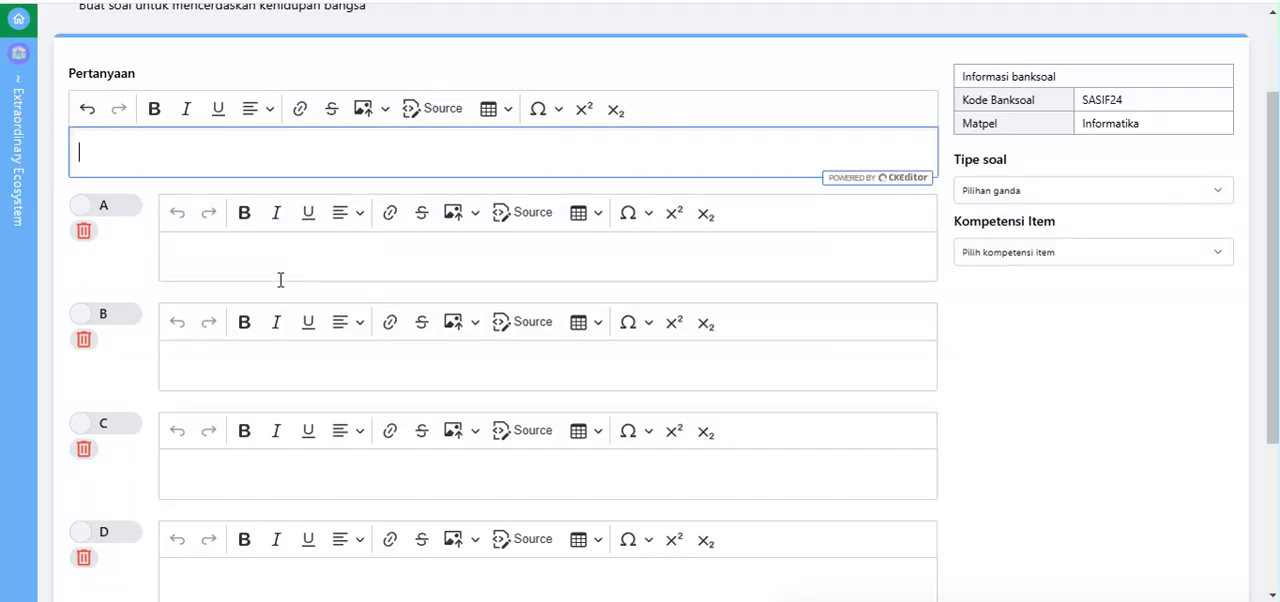
pyautogui.scroll(2, 94, 171)
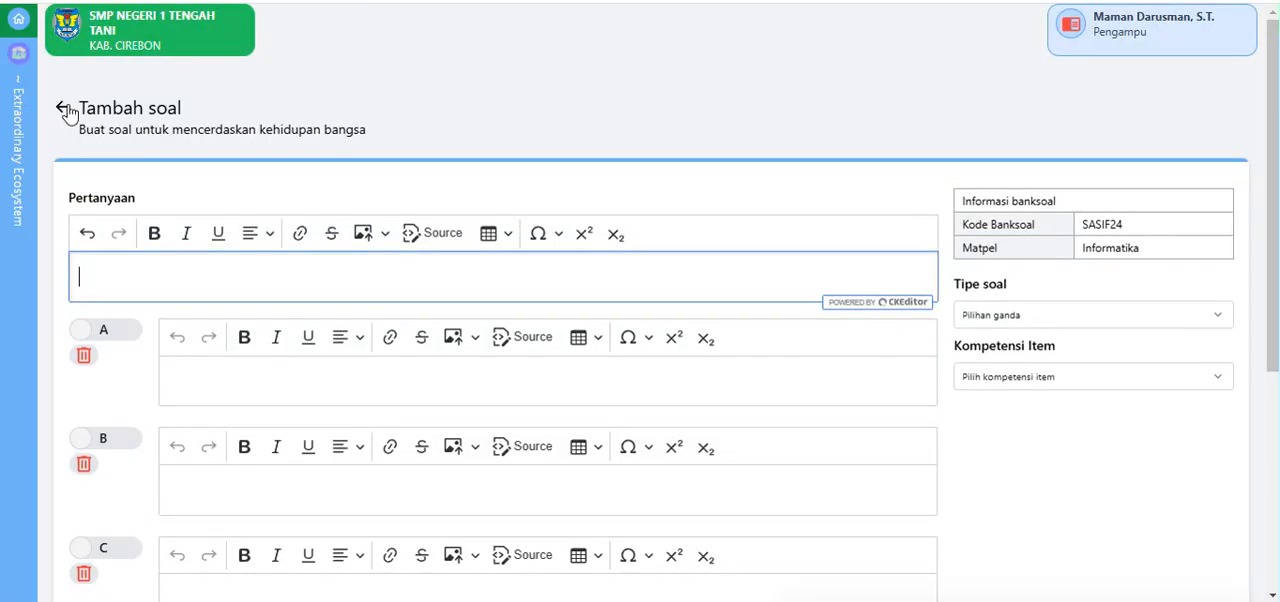
pyautogui.click(63, 110)
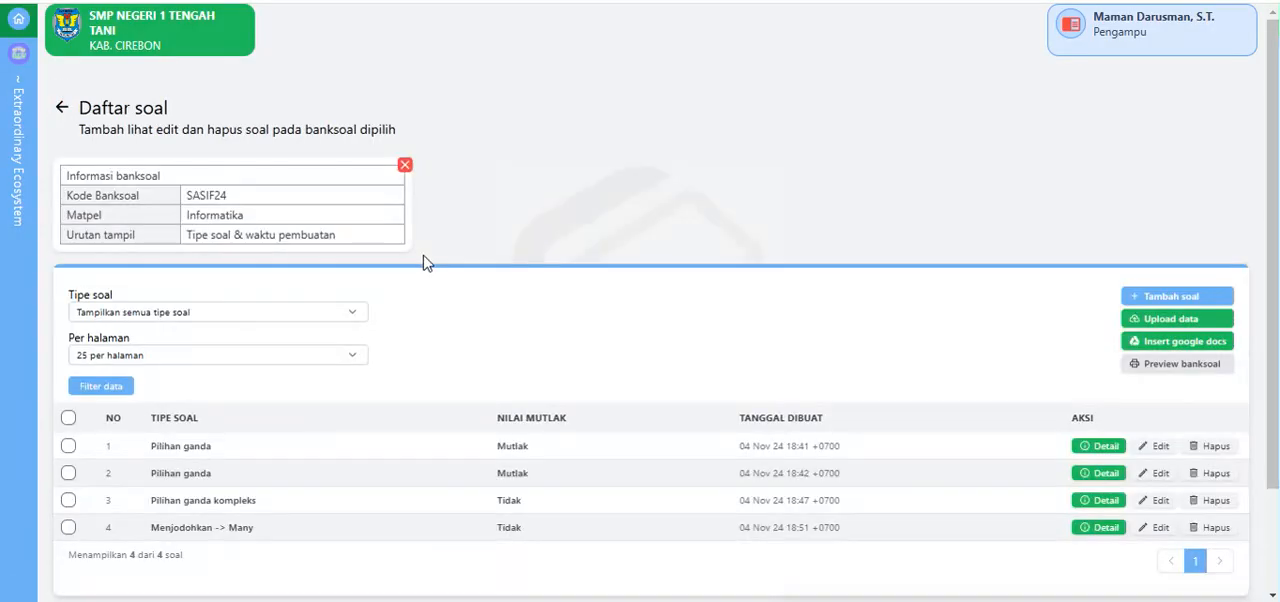
# Step: Open question 4, the Menjodohkan -> Many entry, for editing and examine its instruction text and its domain and kodomain pairs
pyautogui.scroll(-2, 395, 341)
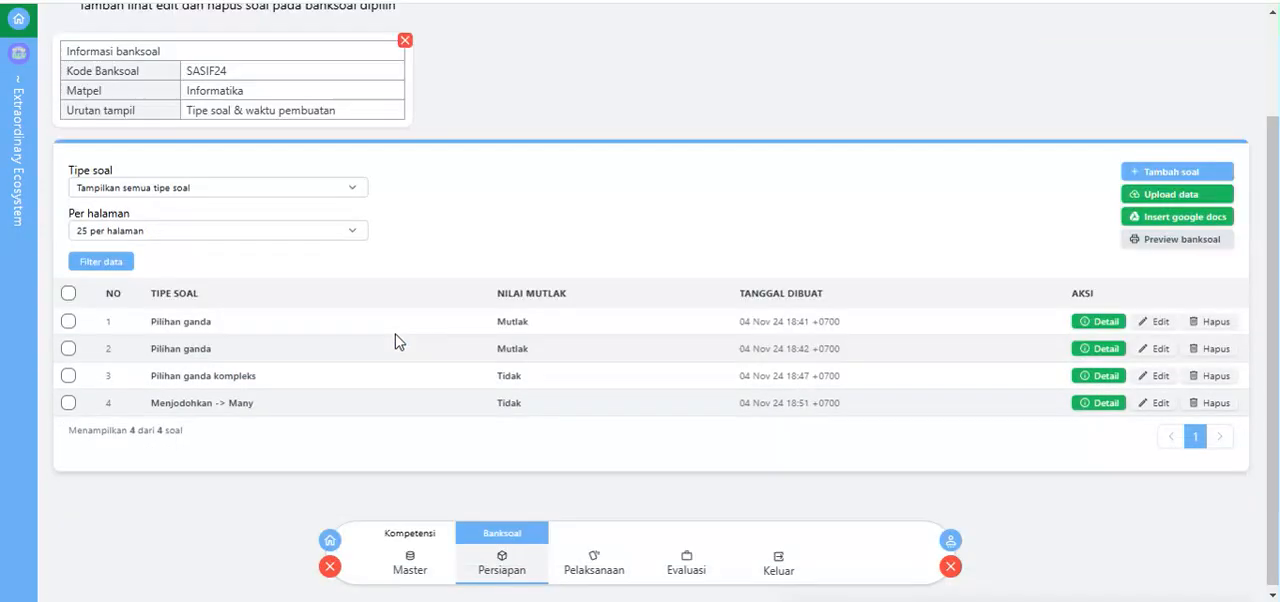
pyautogui.click(1159, 404)
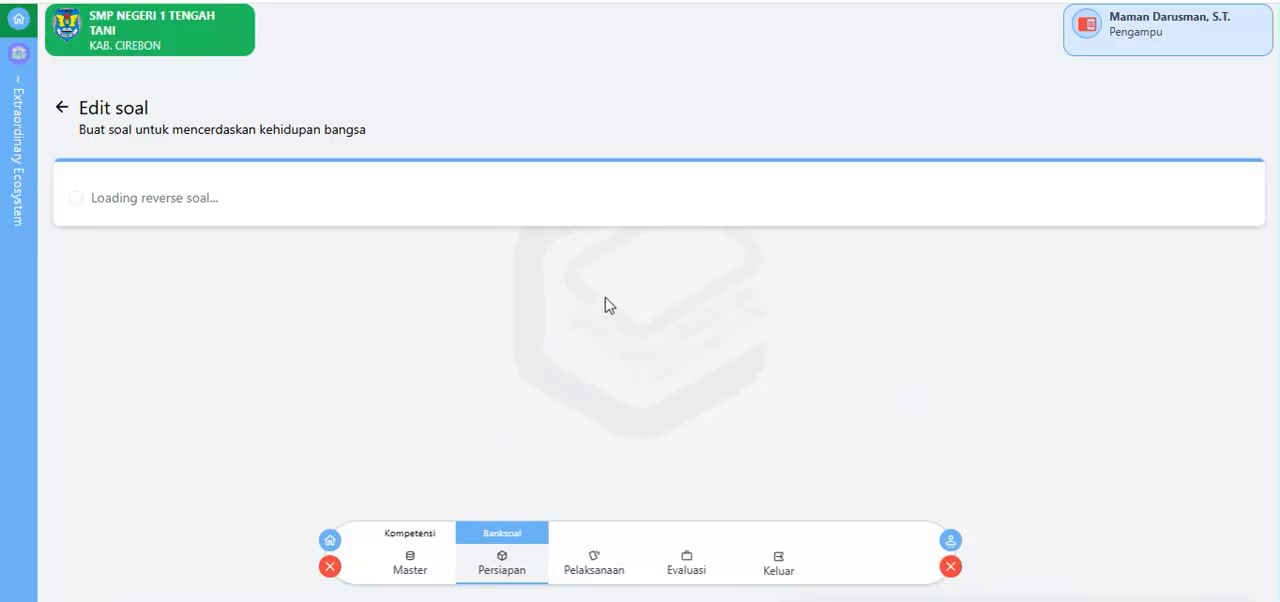
pyautogui.scroll(-3, 545, 287)
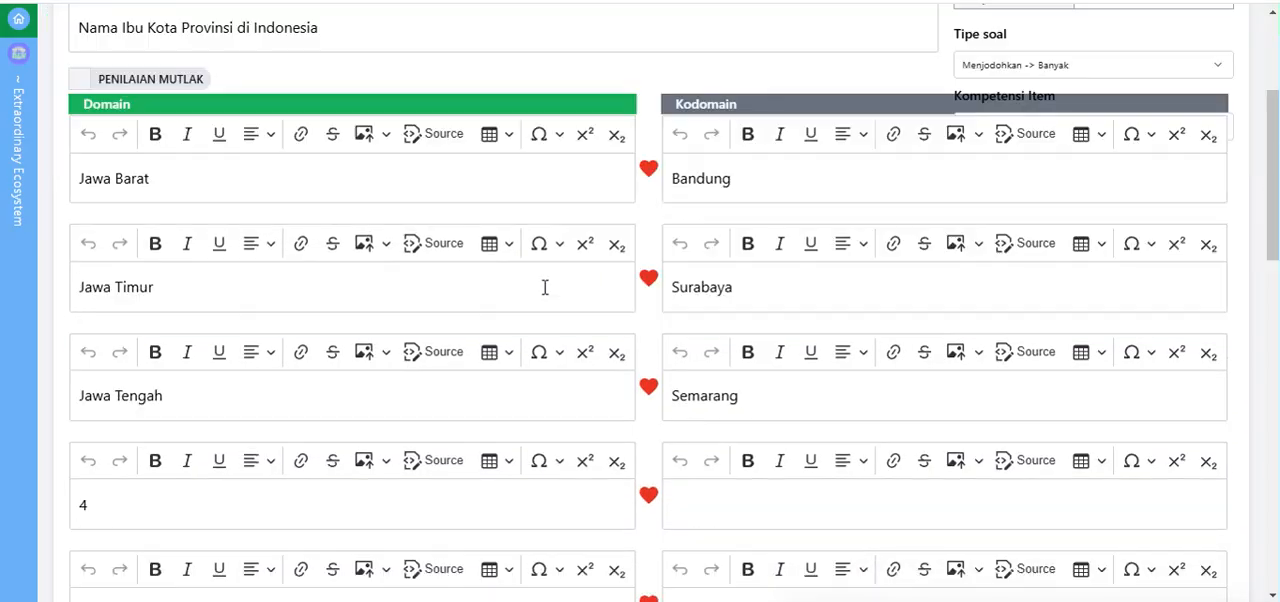
pyautogui.scroll(-2, 545, 287)
pyautogui.scroll(5, 544, 288)
pyautogui.scroll(-5, 225, 405)
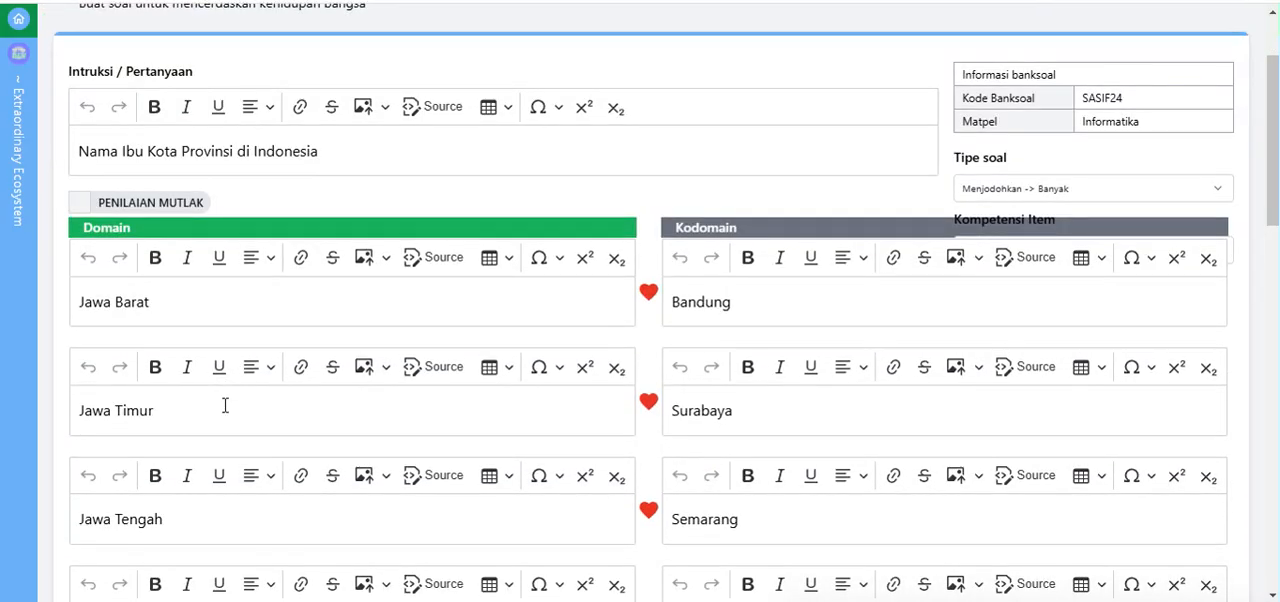
pyautogui.scroll(2, 228, 398)
pyautogui.scroll(3, 150, 120)
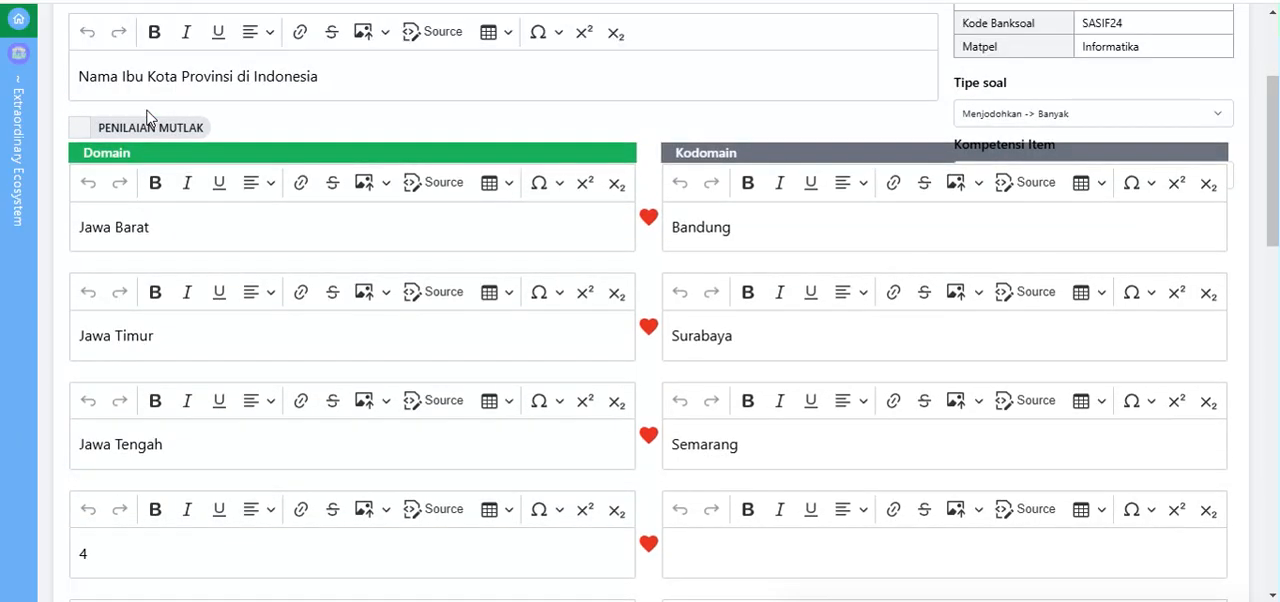
pyautogui.scroll(-3, 175, 380)
pyautogui.scroll(-2, 170, 390)
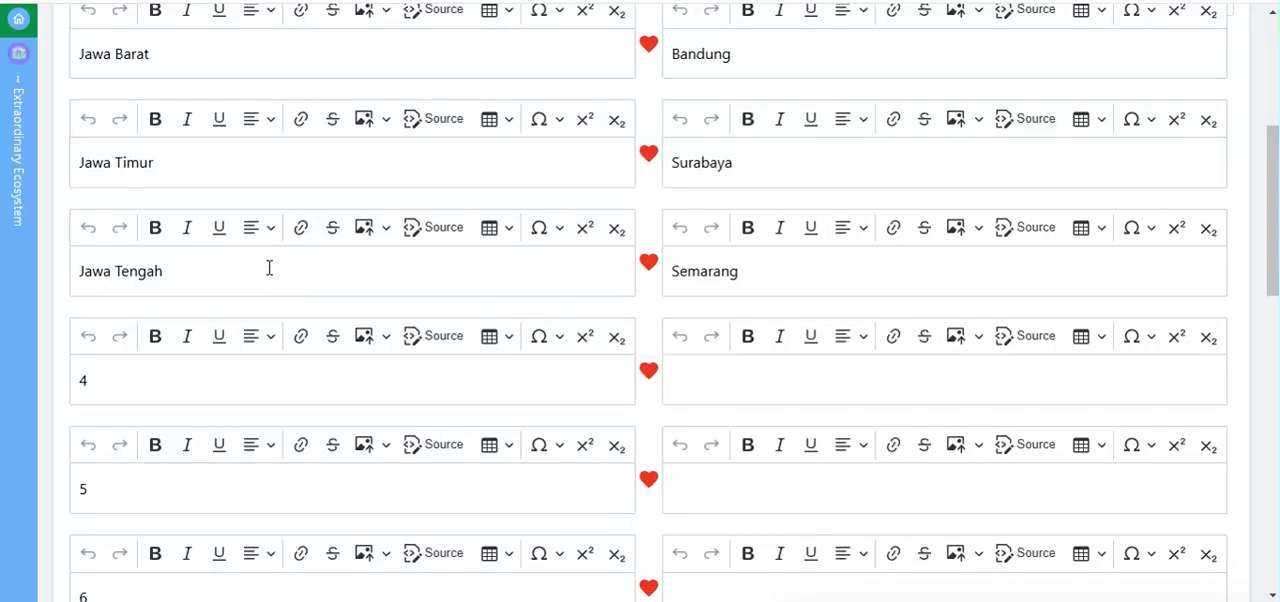
pyautogui.scroll(2, 269, 268)
pyautogui.click(180, 180)
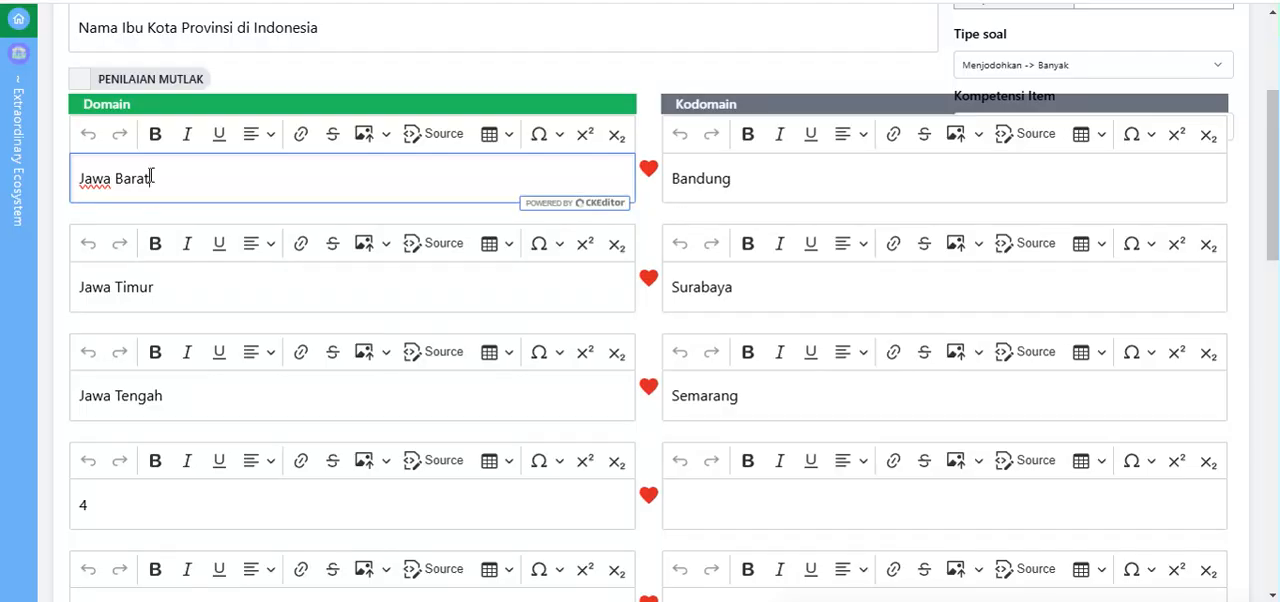
# Step: Prefix question 4's instruction text with "41." and go back to the question list without saving
pyautogui.scroll(2, 120, 157)
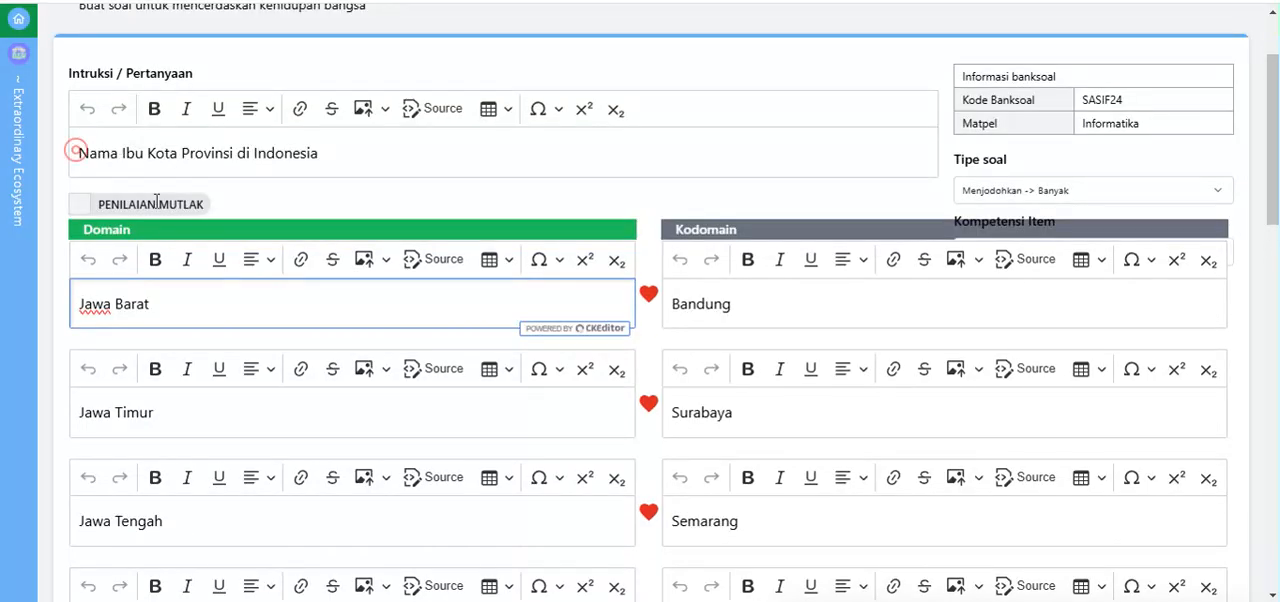
pyautogui.click(78, 152)
pyautogui.write('41.')
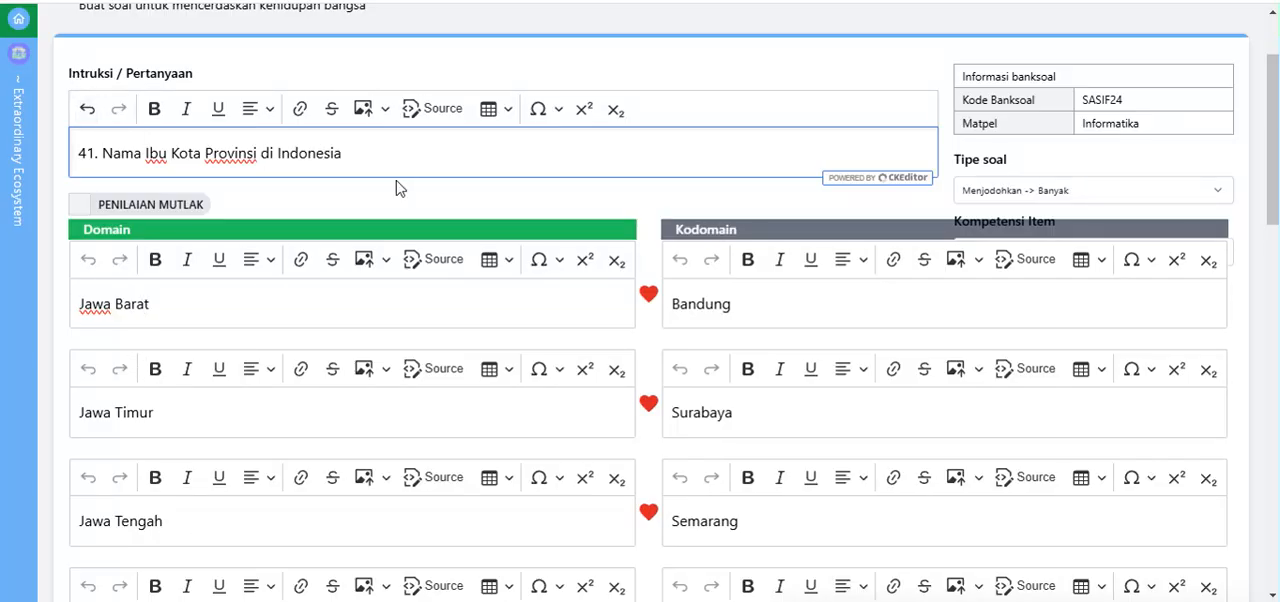
pyautogui.scroll(2, 400, 188)
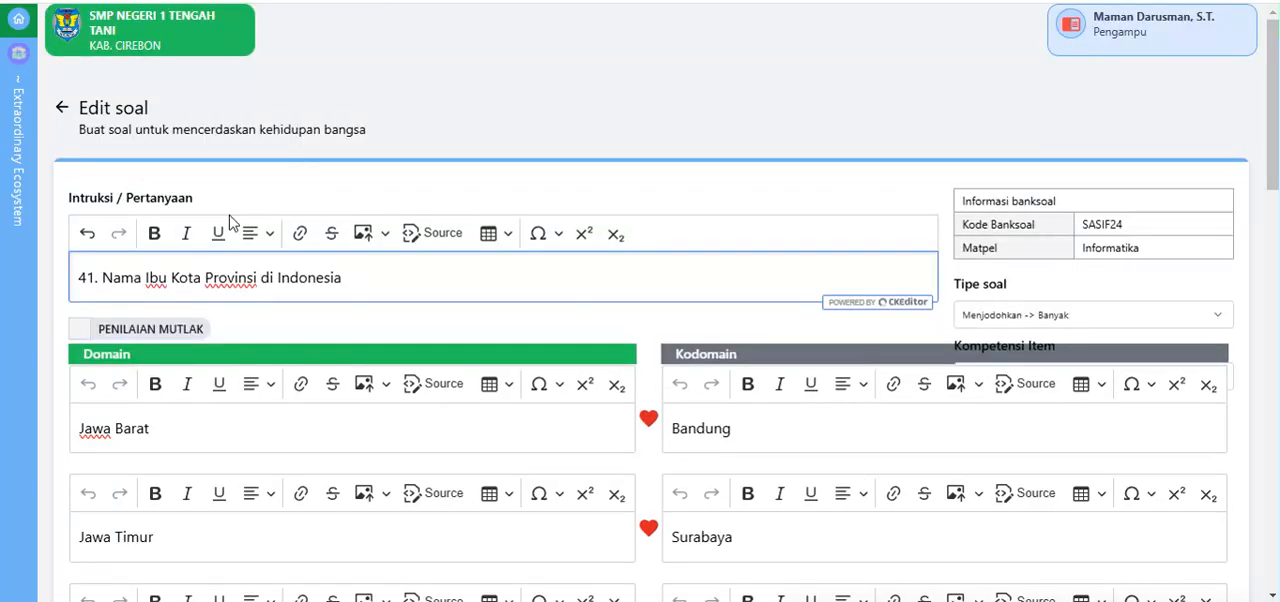
pyautogui.click(63, 110)
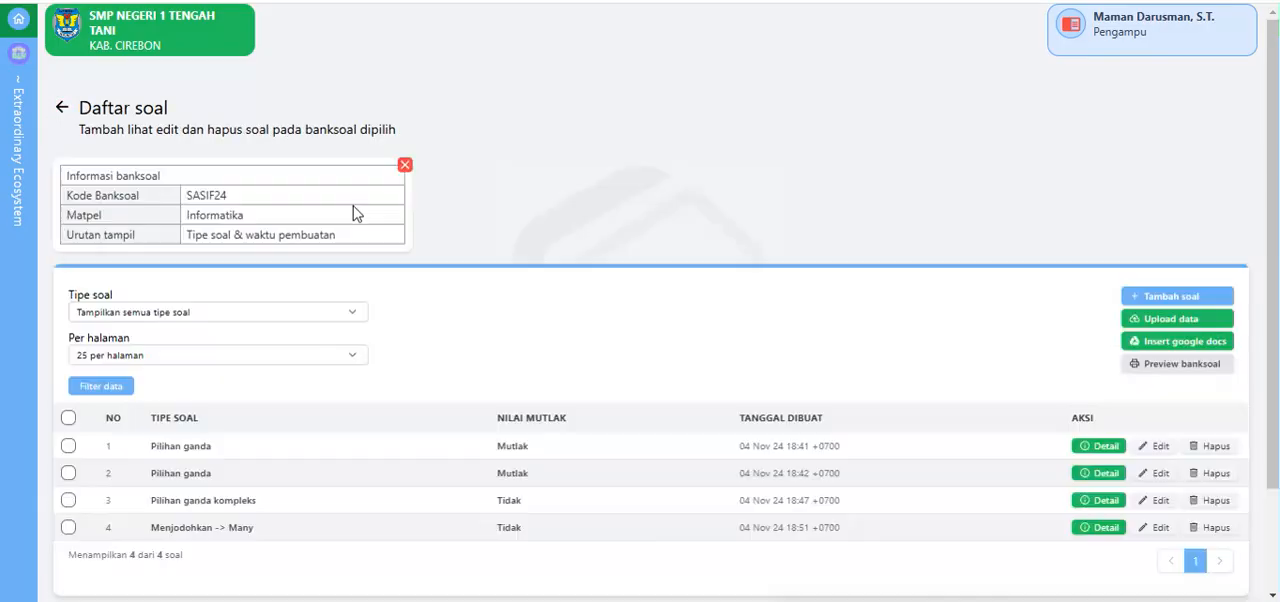
pyautogui.scroll(-2, 608, 218)
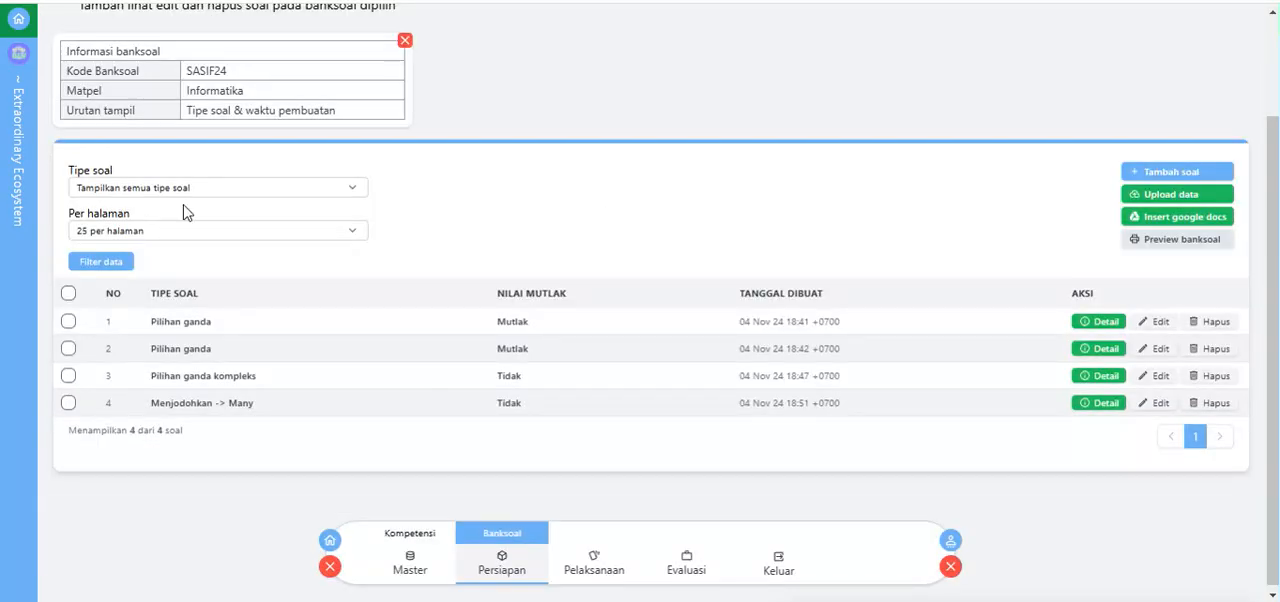
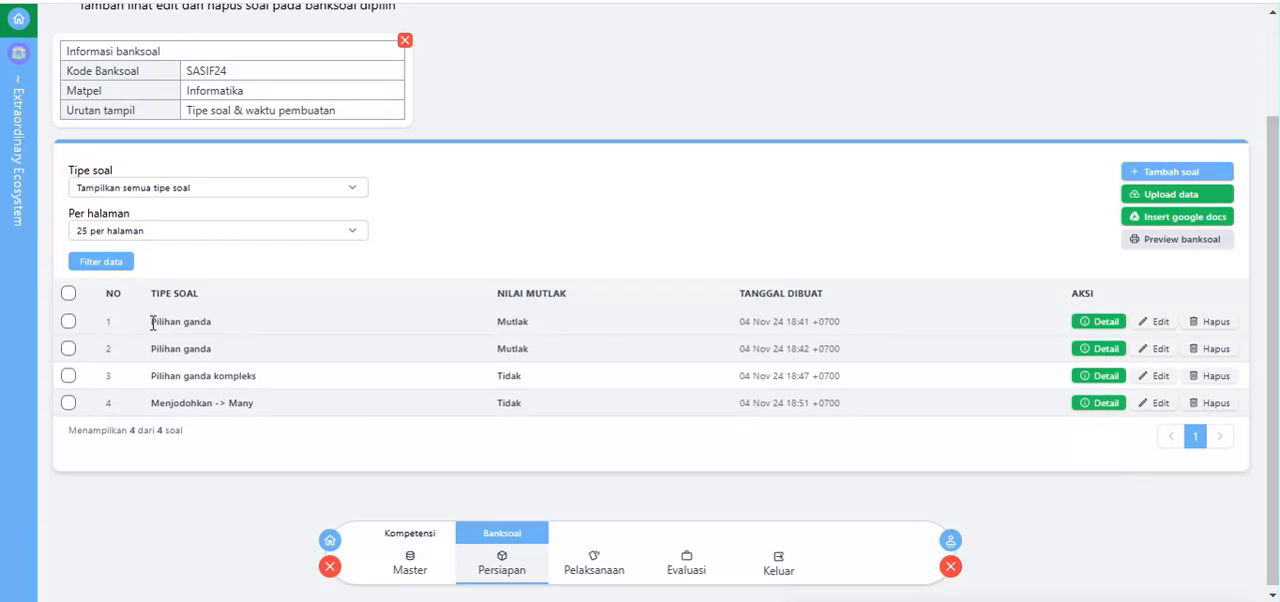
# Step: Open the details of question 4, the Menjodohkan -> Many entry, examine its domain items down to the last one, and close the details
pyautogui.moveTo(149, 320); pyautogui.dragTo(217, 357)
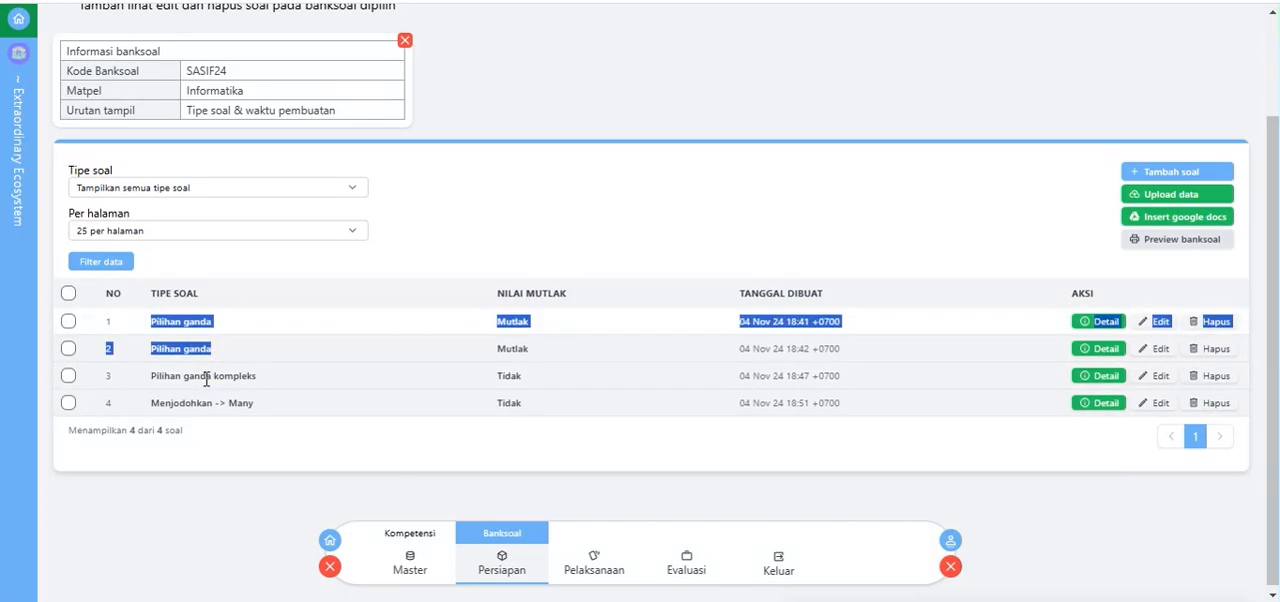
pyautogui.click(205, 378)
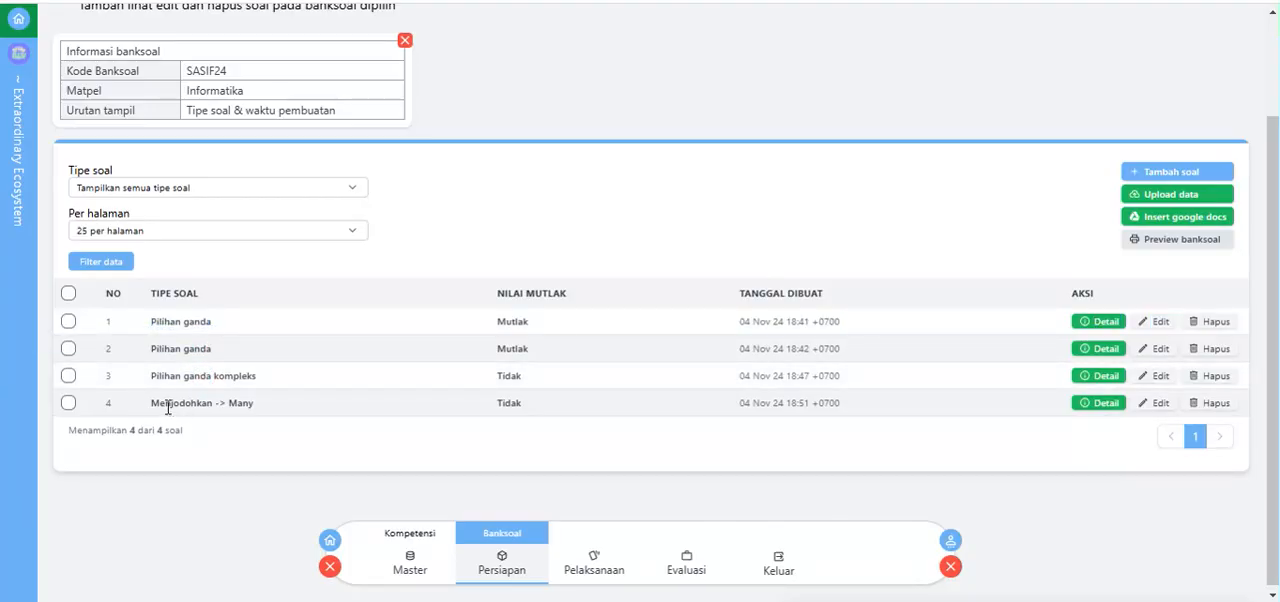
pyautogui.doubleClick(108, 403)
pyautogui.click(142, 406)
pyautogui.click(1096, 404)
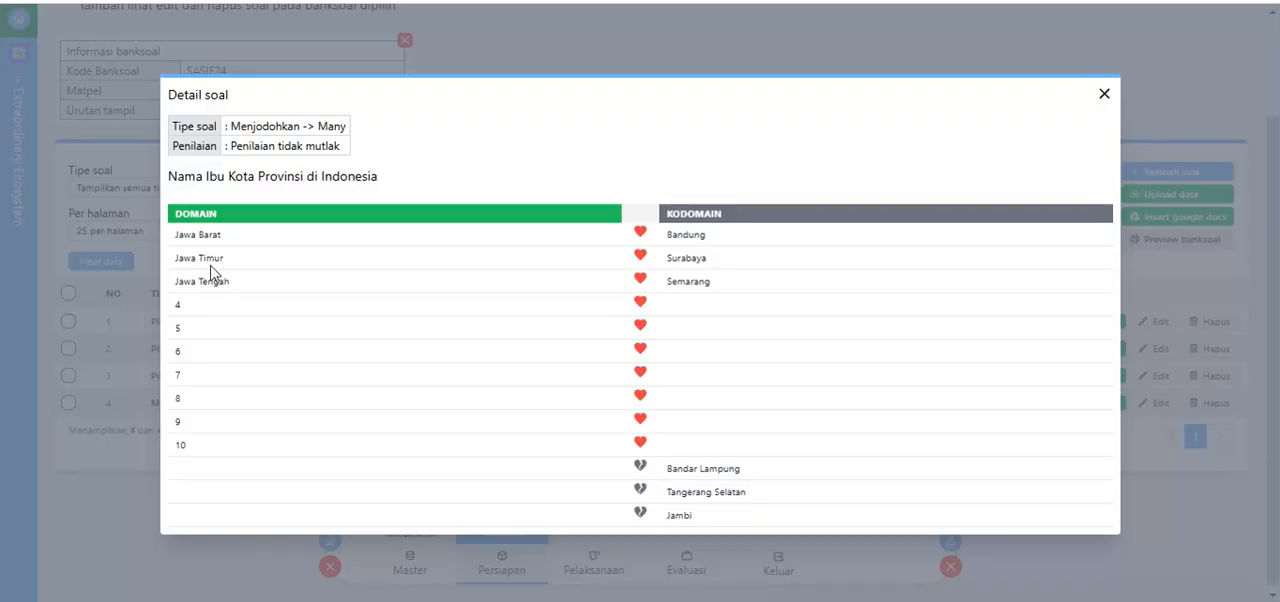
pyautogui.click(187, 445)
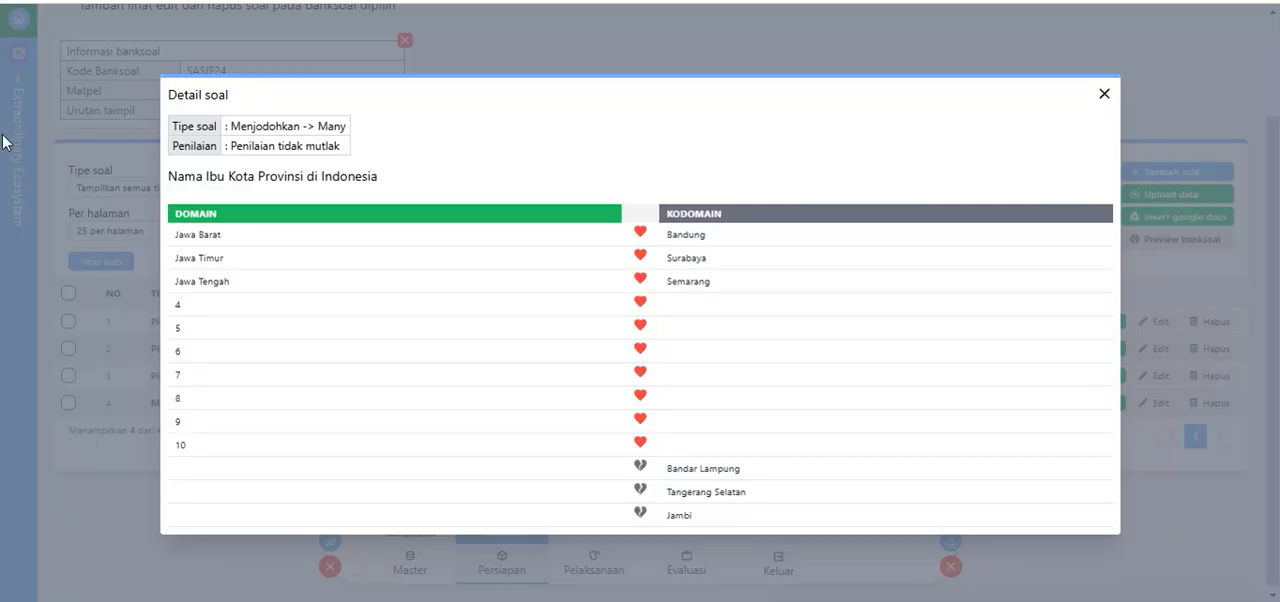
pyautogui.doubleClick(185, 446)
pyautogui.click(195, 448)
pyautogui.moveTo(185, 448); pyautogui.dragTo(191, 449)
pyautogui.click(185, 446)
pyautogui.doubleClick(181, 446)
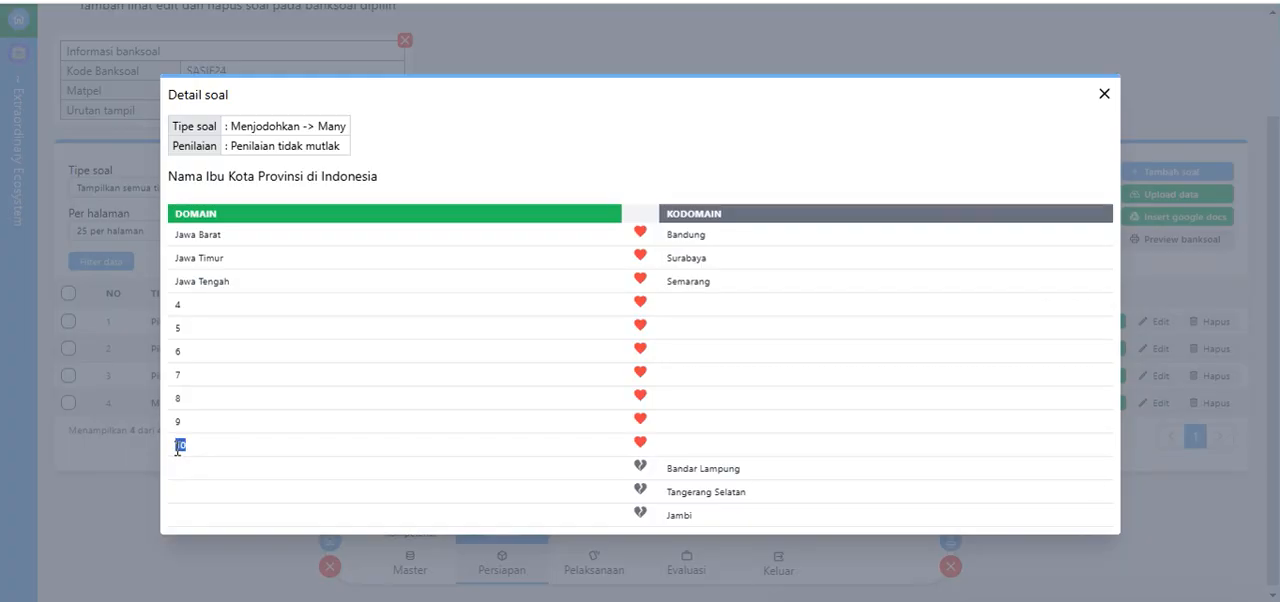
pyautogui.click(1104, 93)
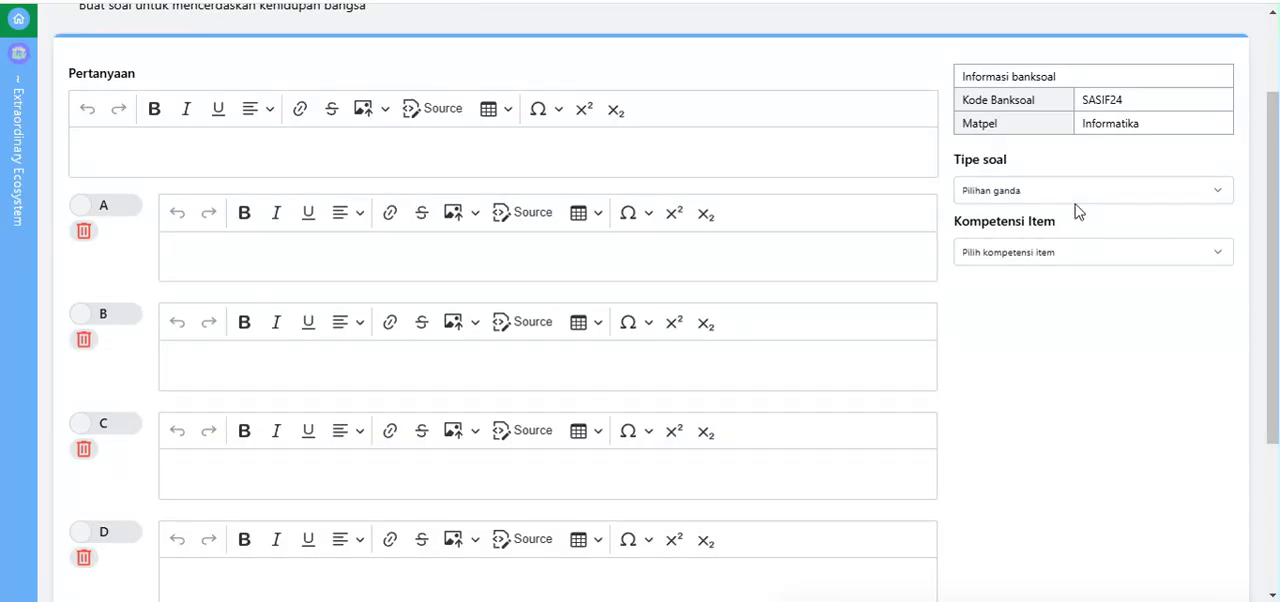
# Step: Set the new question's type to Benar/salah, turn off Penilaian mutlak, and reduce the answers to a single statement row
pyautogui.click(1074, 194)
pyautogui.click(1050, 394)
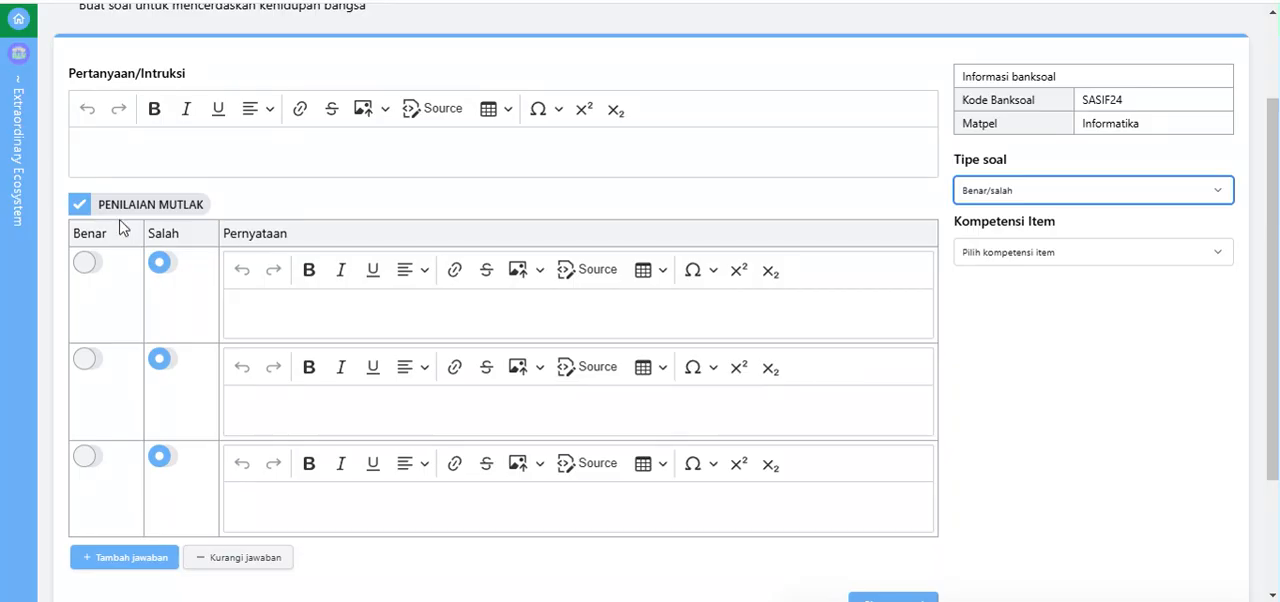
pyautogui.click(79, 205)
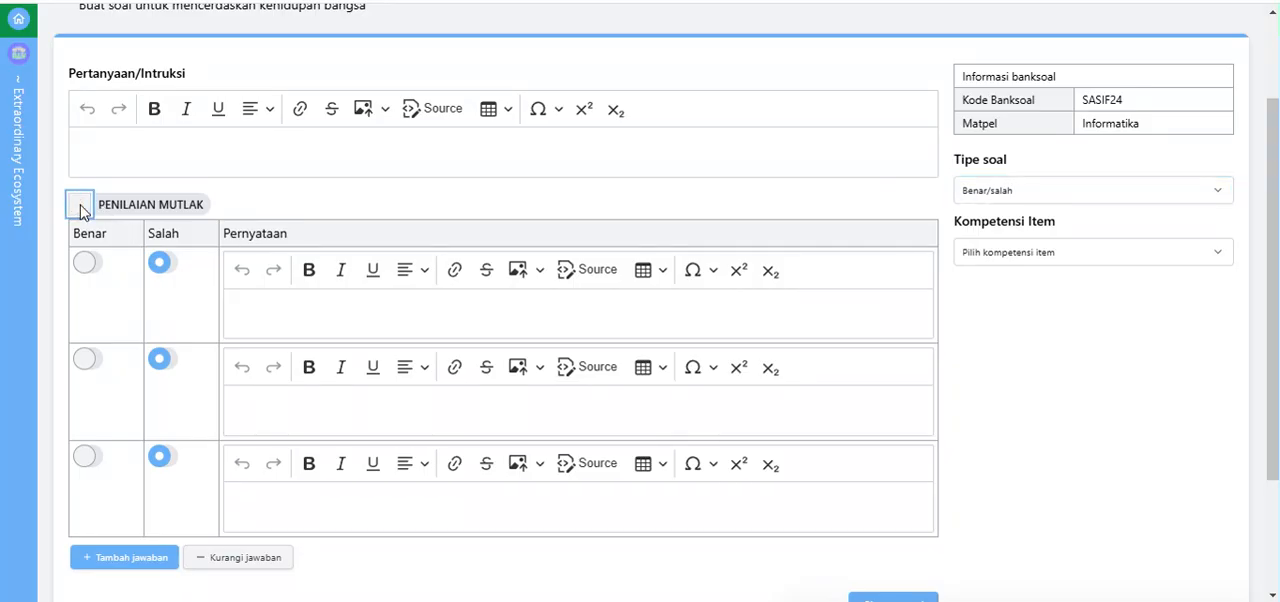
pyautogui.click(246, 561)
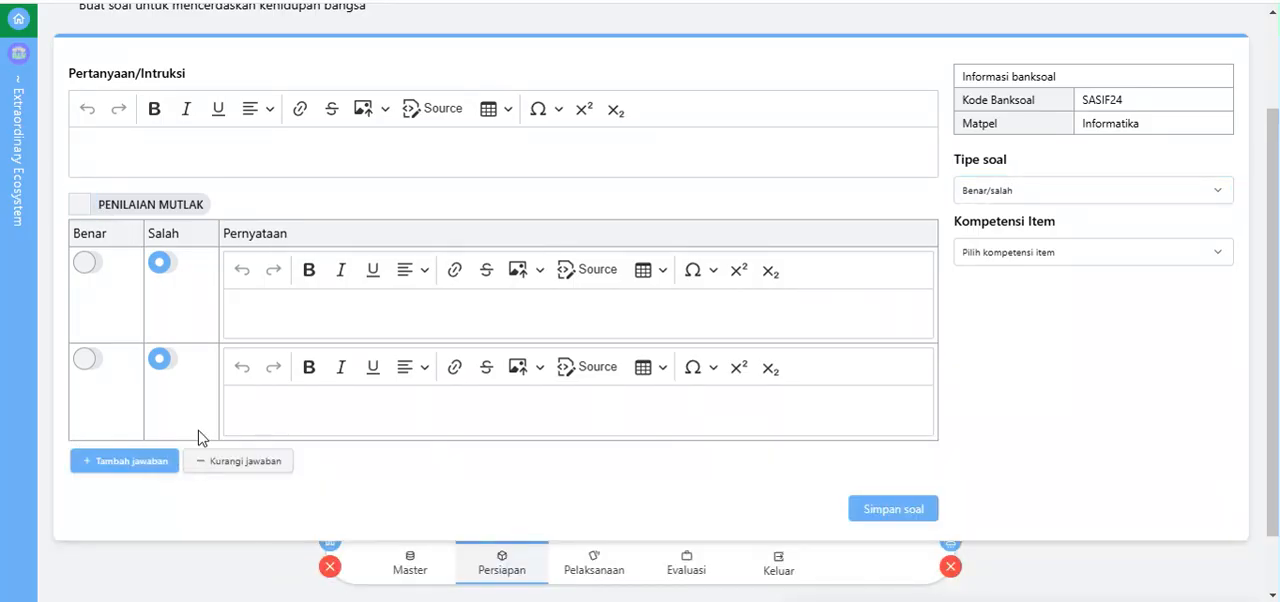
pyautogui.click(222, 460)
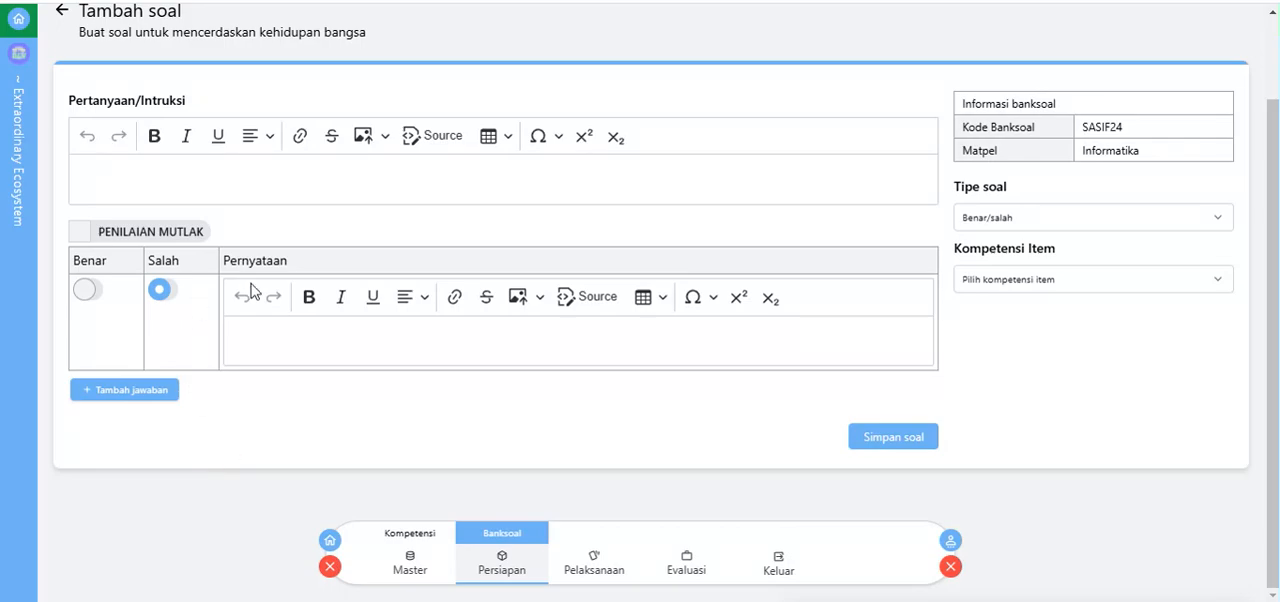
# Step: Enter "1+1+2" as the first statement and mark it as Benar
pyautogui.click(297, 348)
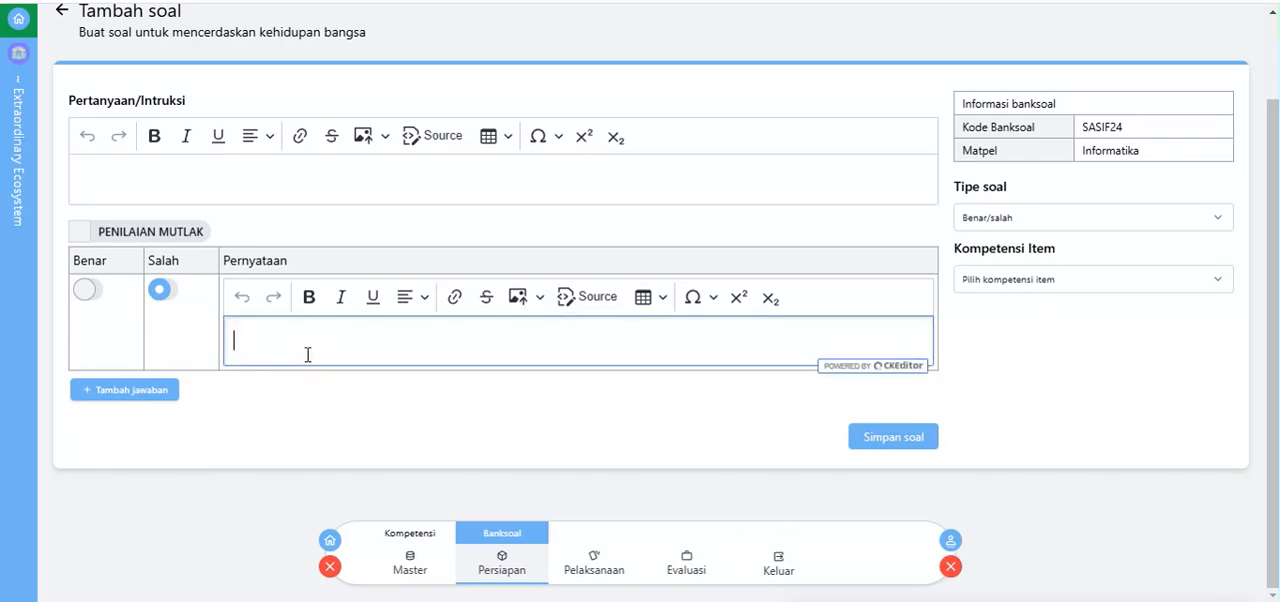
pyautogui.write('1+1+2')
pyautogui.click(78, 291)
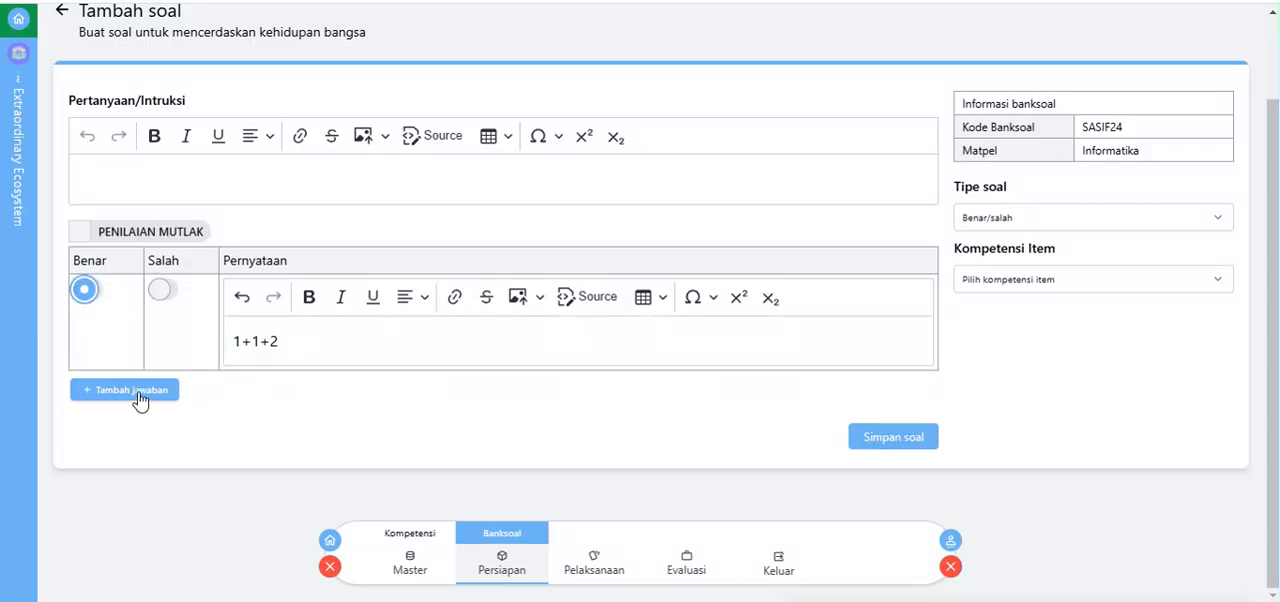
# Step: Add a second statement row reading "2+2=8" and mark it as Salah
pyautogui.click(140, 399)
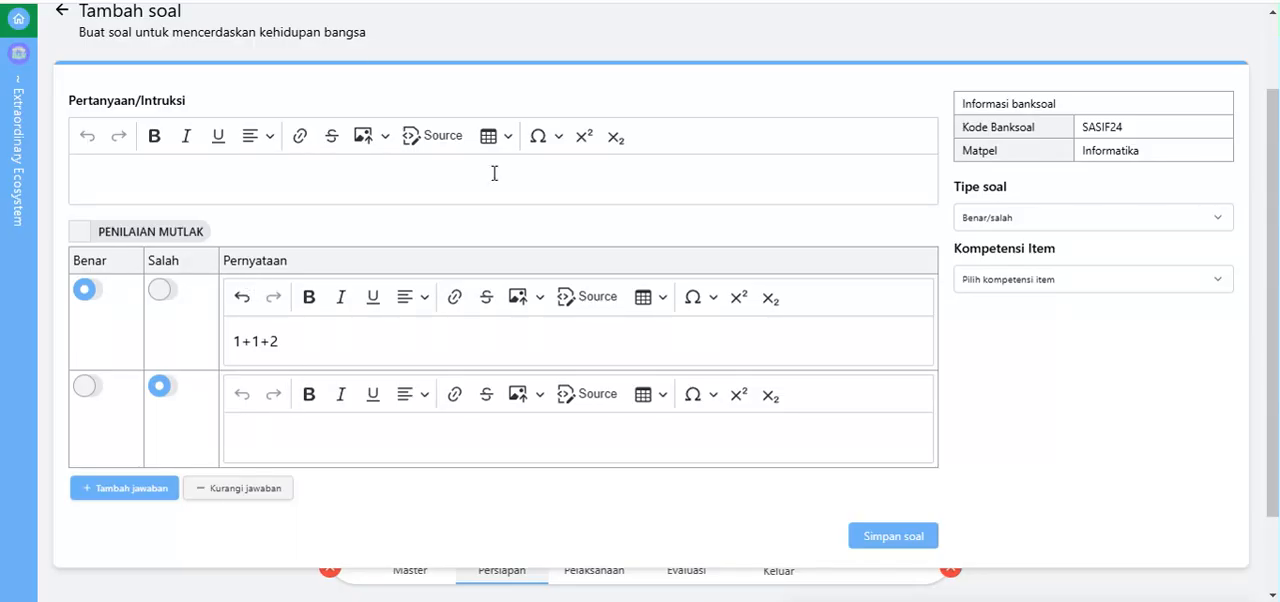
pyautogui.click(250, 422)
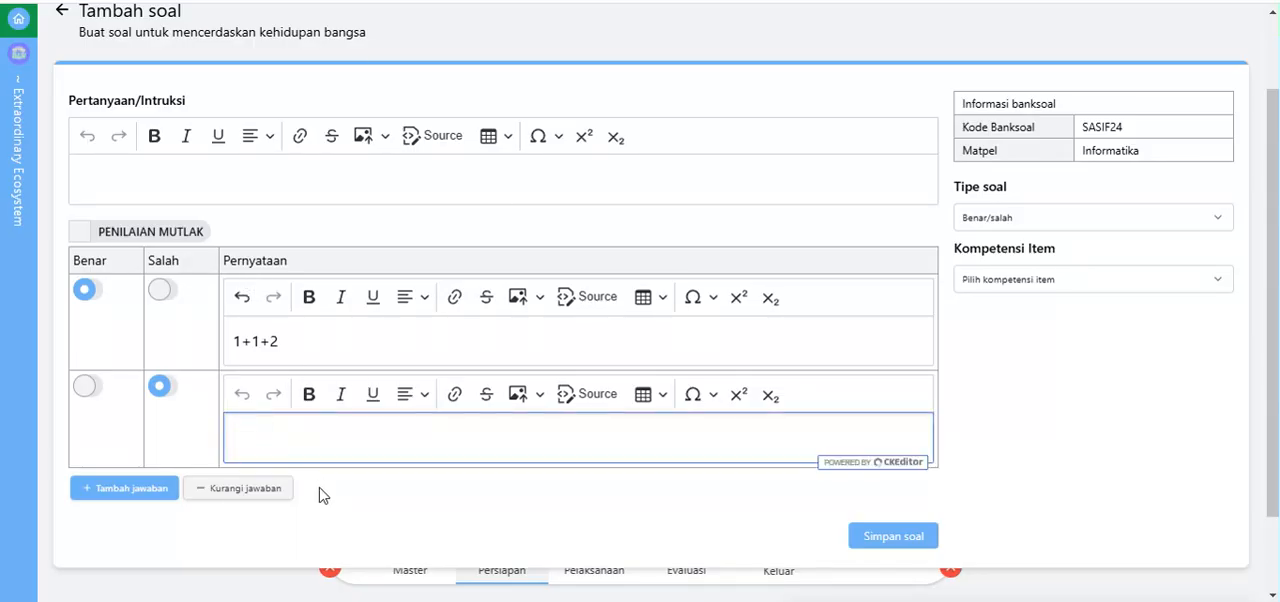
pyautogui.write('2+2=8')
pyautogui.click(82, 388)
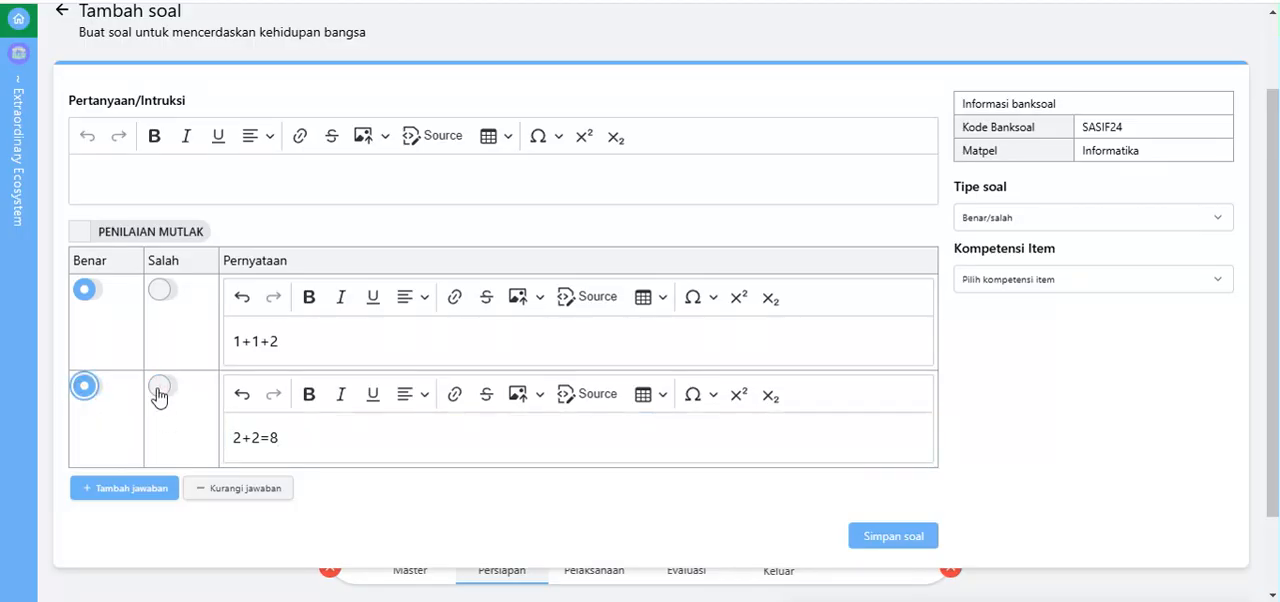
pyautogui.click(159, 390)
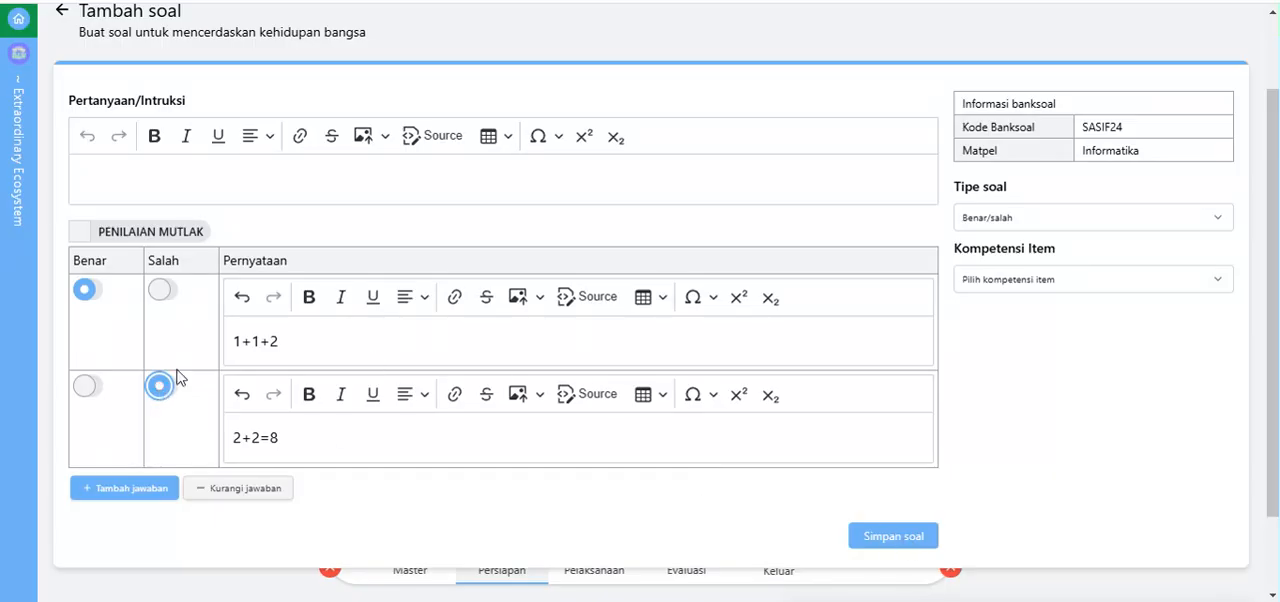
# Step: Enter "Pilih benar atau salah" as the question instruction and save the question
pyautogui.click(131, 179)
pyautogui.click(135, 184)
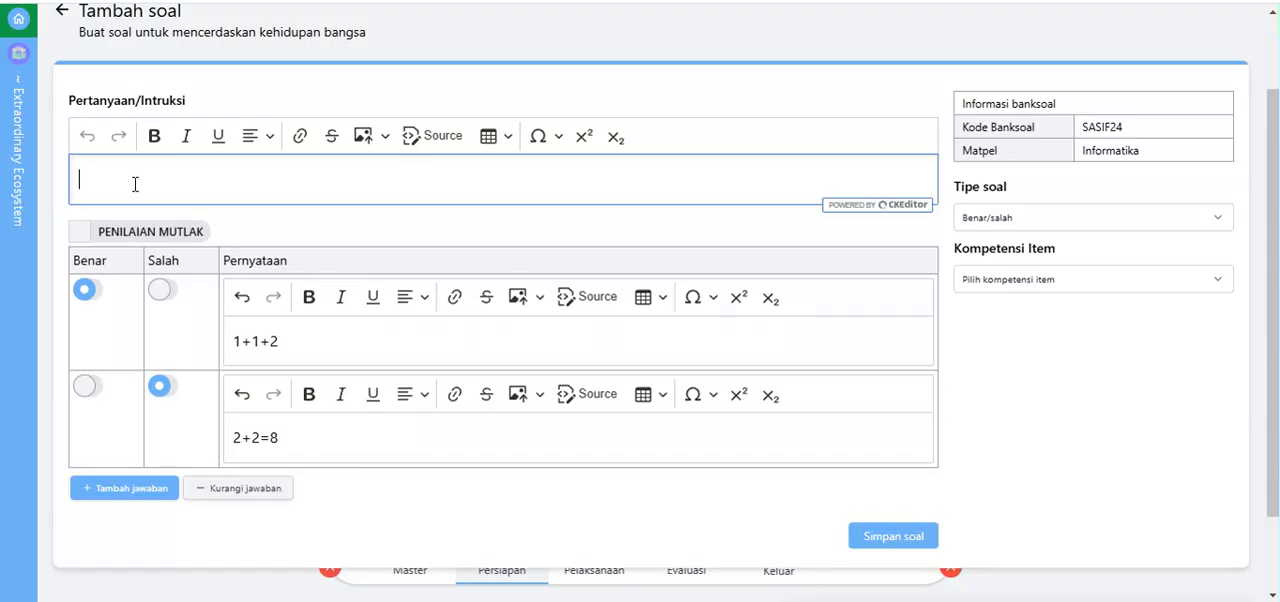
pyautogui.write('Pilih benar atau salah')
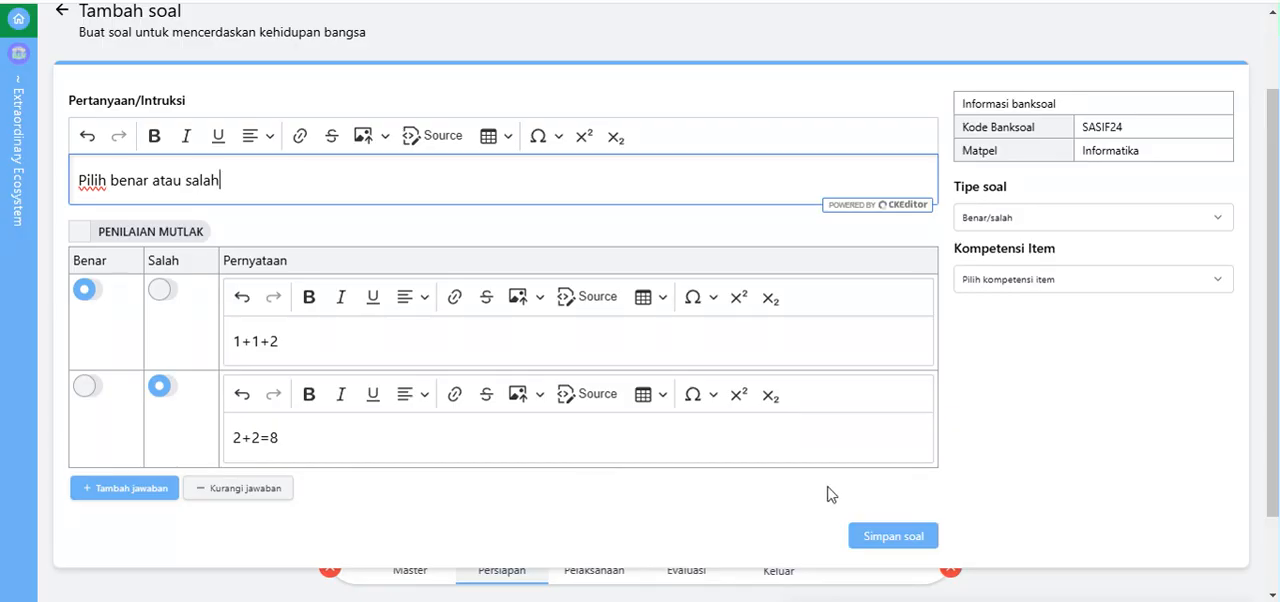
pyautogui.click(884, 530)
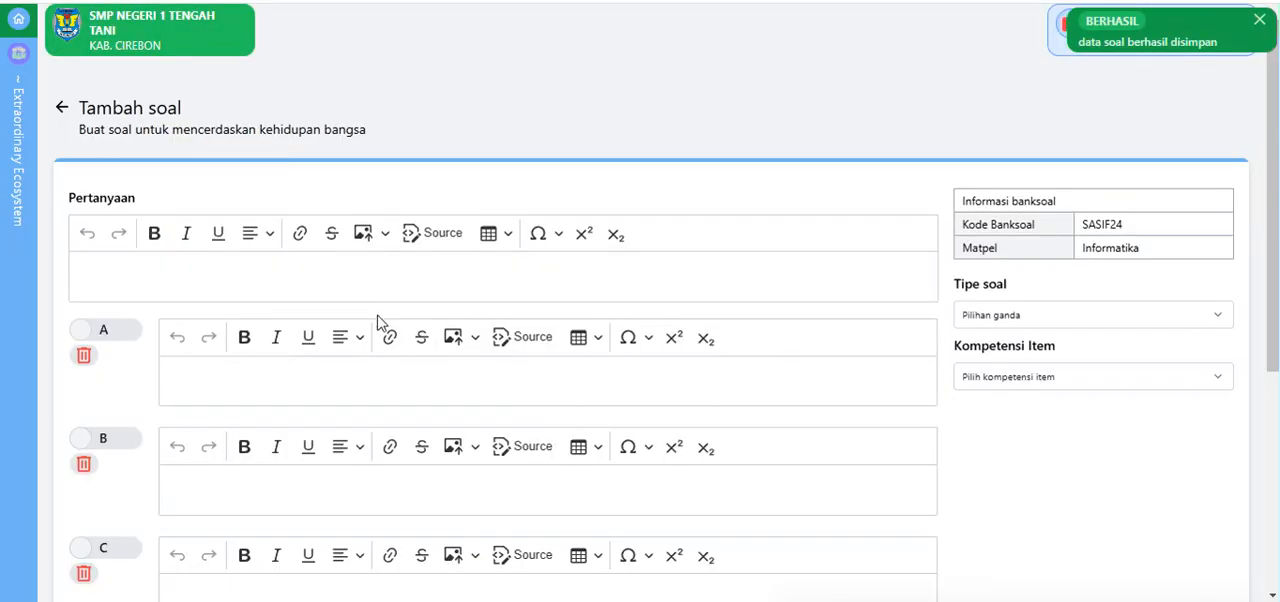
# Step: Return to the question list and examine the first domain items in the details of question 4, the Menjodohkan -> Many entry
pyautogui.scroll(-4, 370, 341)
pyautogui.scroll(4, 343, 319)
pyautogui.click(58, 105)
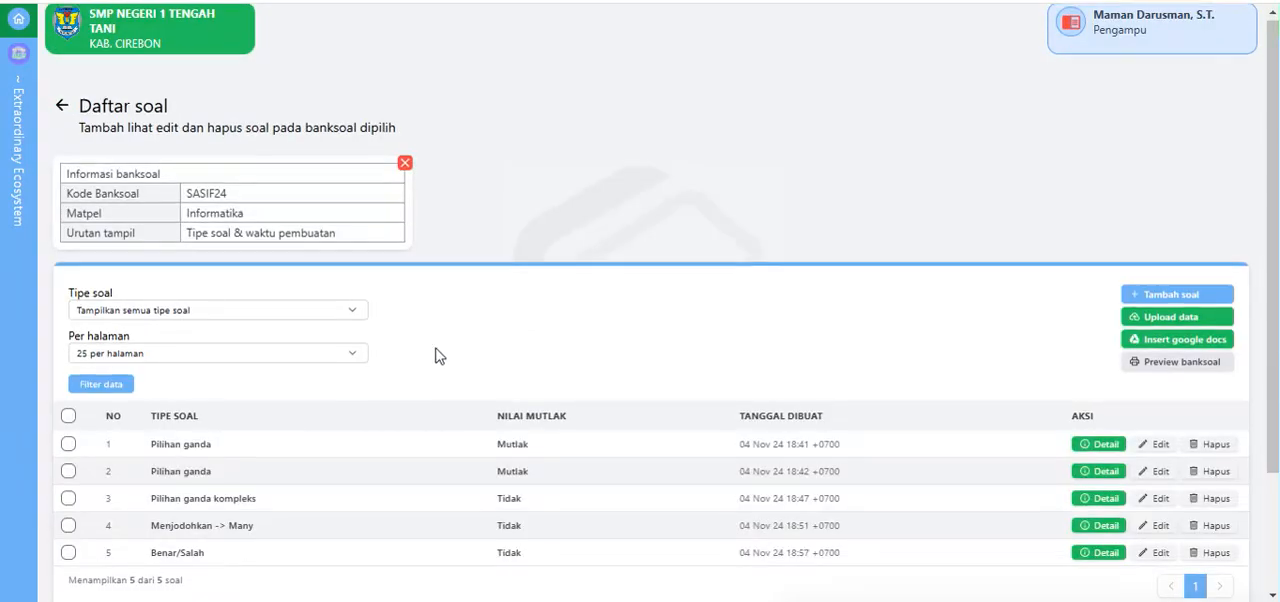
pyautogui.scroll(-2, 265, 345)
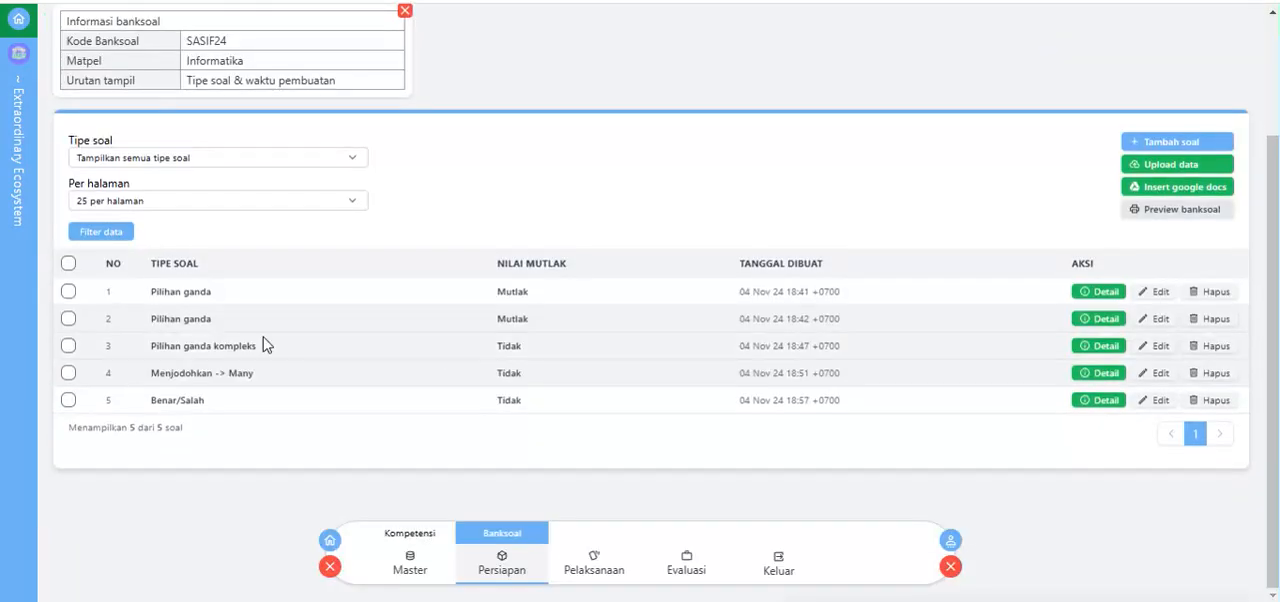
pyautogui.doubleClick(109, 373)
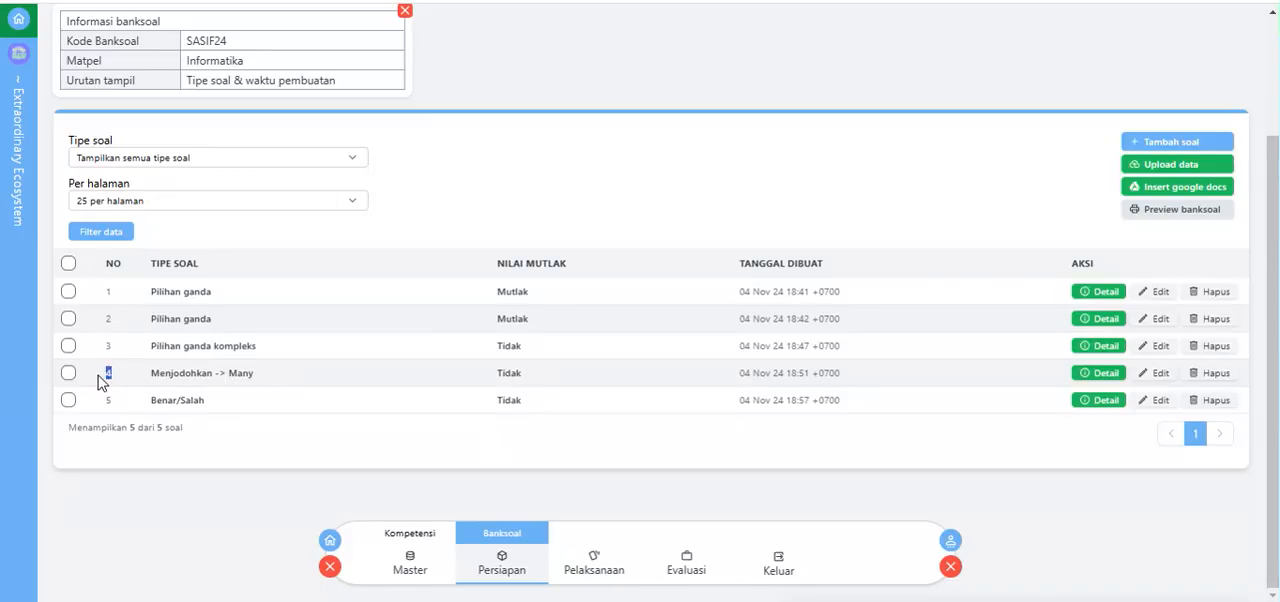
pyautogui.click(1080, 372)
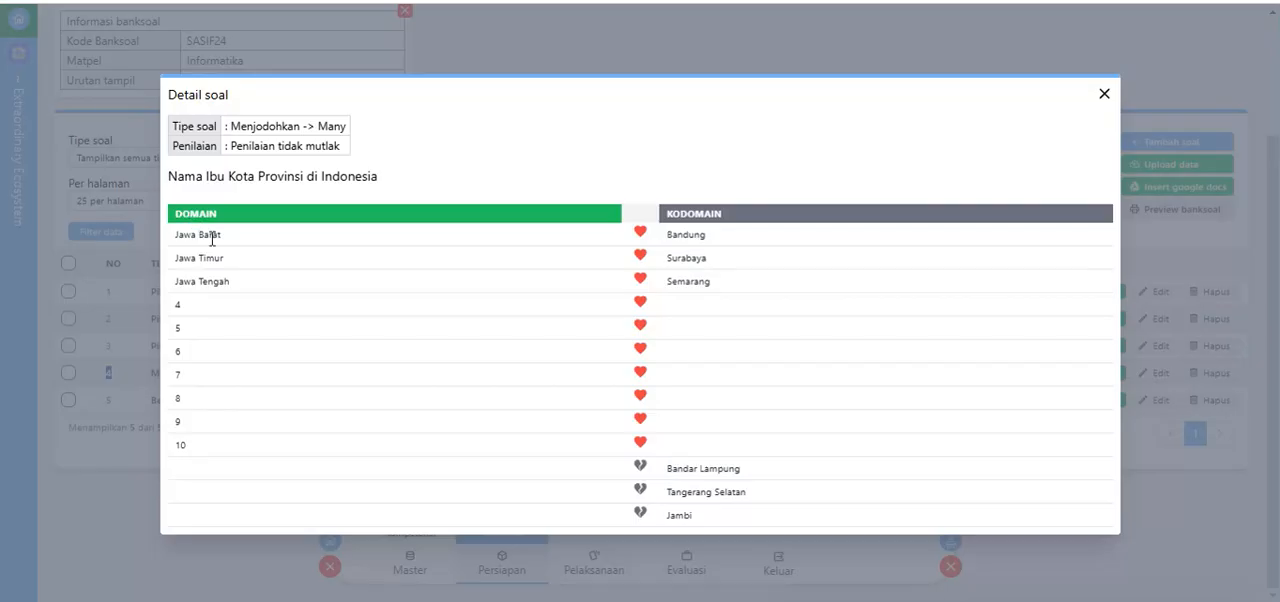
pyautogui.click(169, 235)
pyautogui.click(181, 259)
pyautogui.click(180, 283)
pyautogui.click(177, 307)
pyautogui.click(1104, 94)
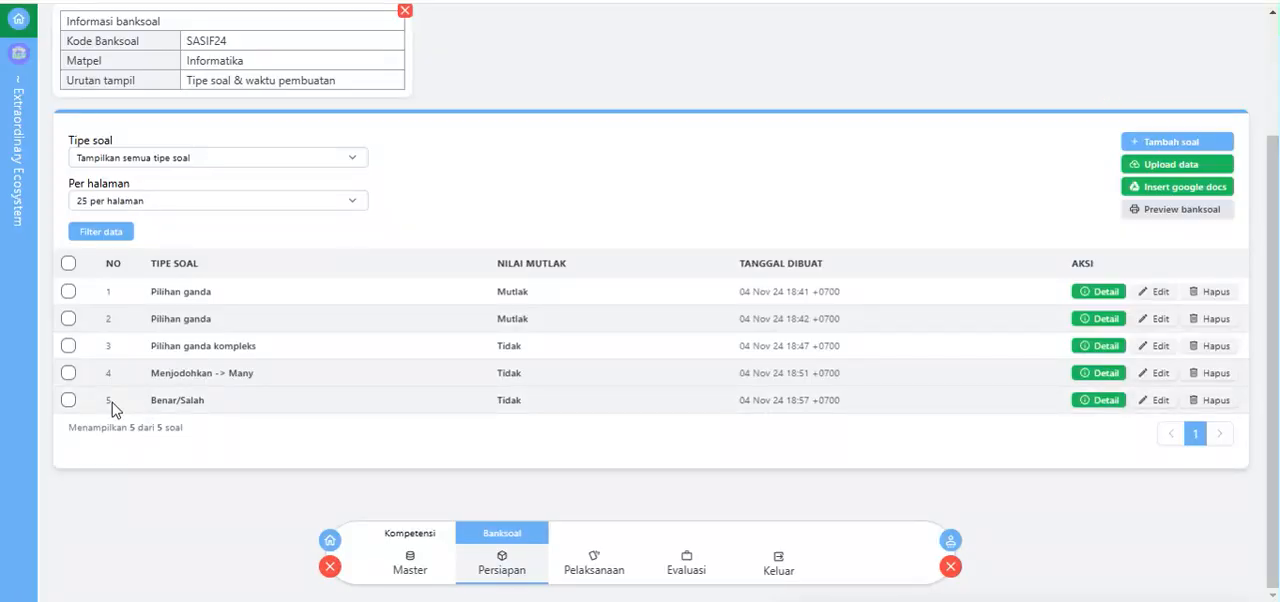
# Step: Check the details of question 5, the Benar/Salah entry, and close them again
pyautogui.click(106, 400)
pyautogui.click(1102, 400)
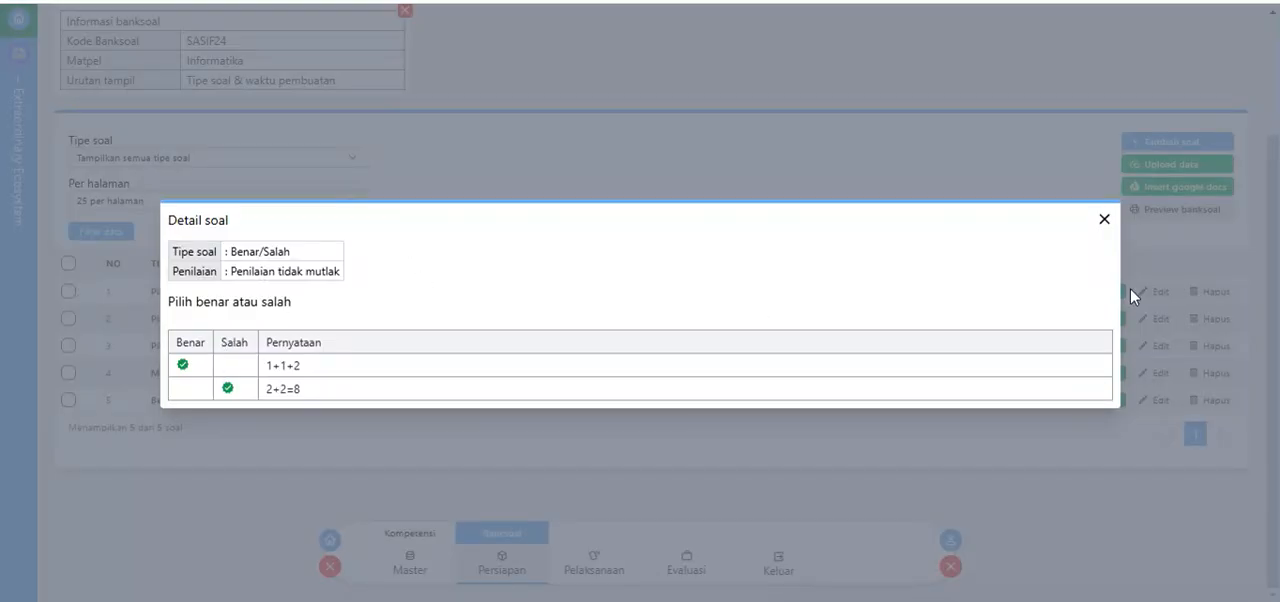
pyautogui.click(1104, 221)
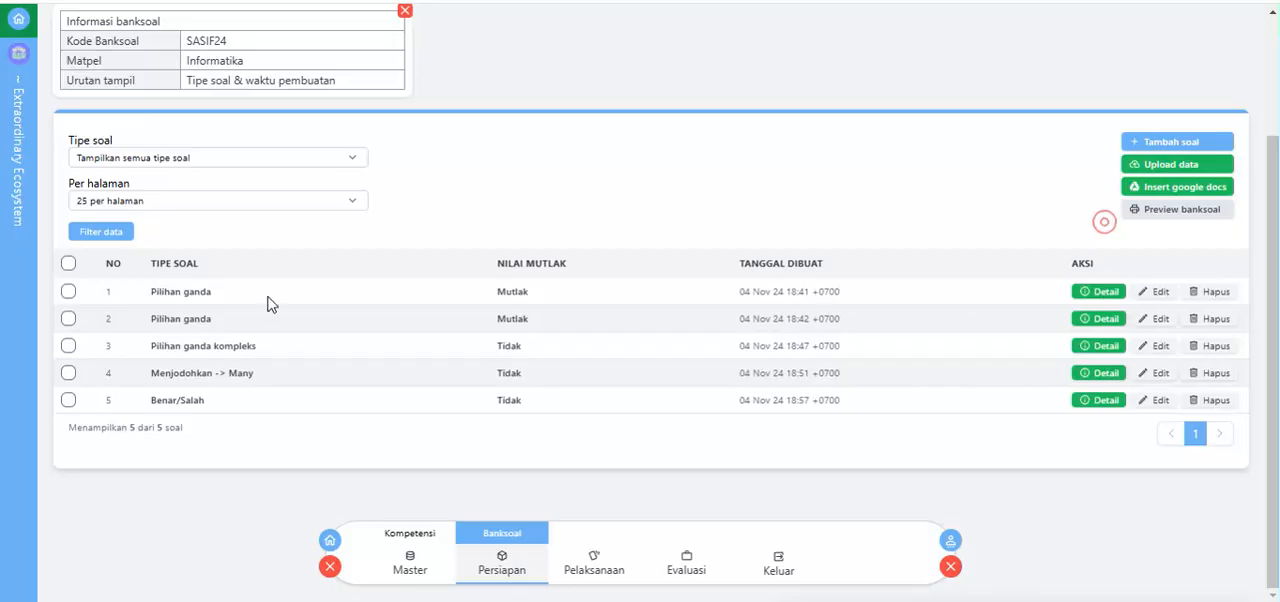
pyautogui.click(101, 399)
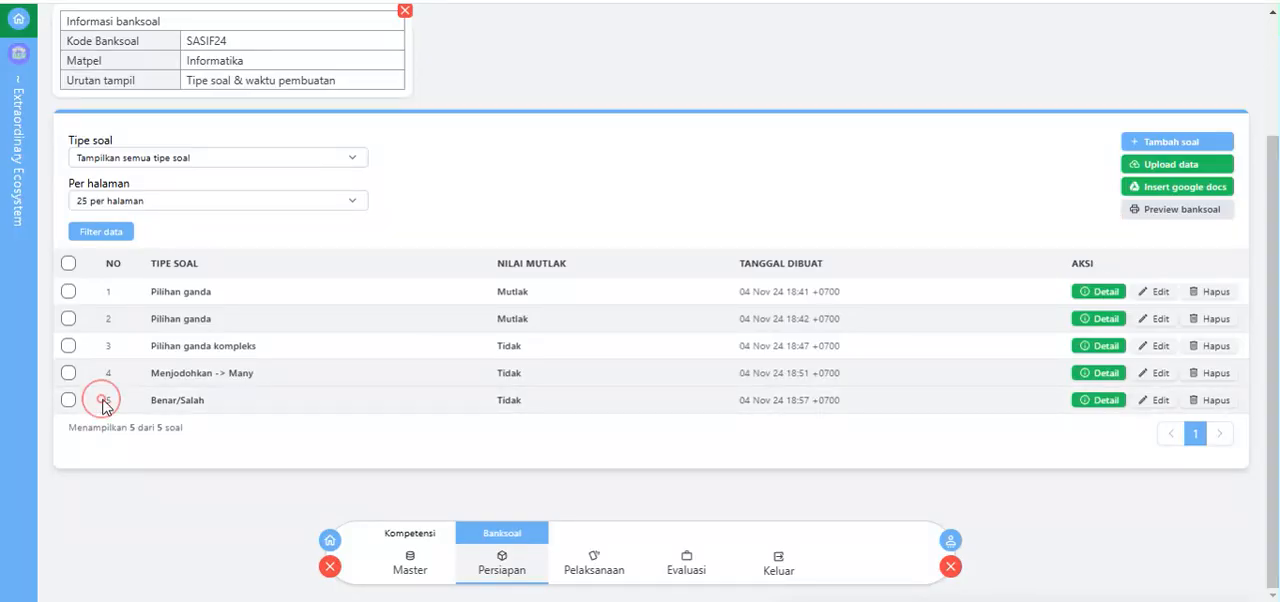
pyautogui.click(1089, 405)
pyautogui.click(1106, 218)
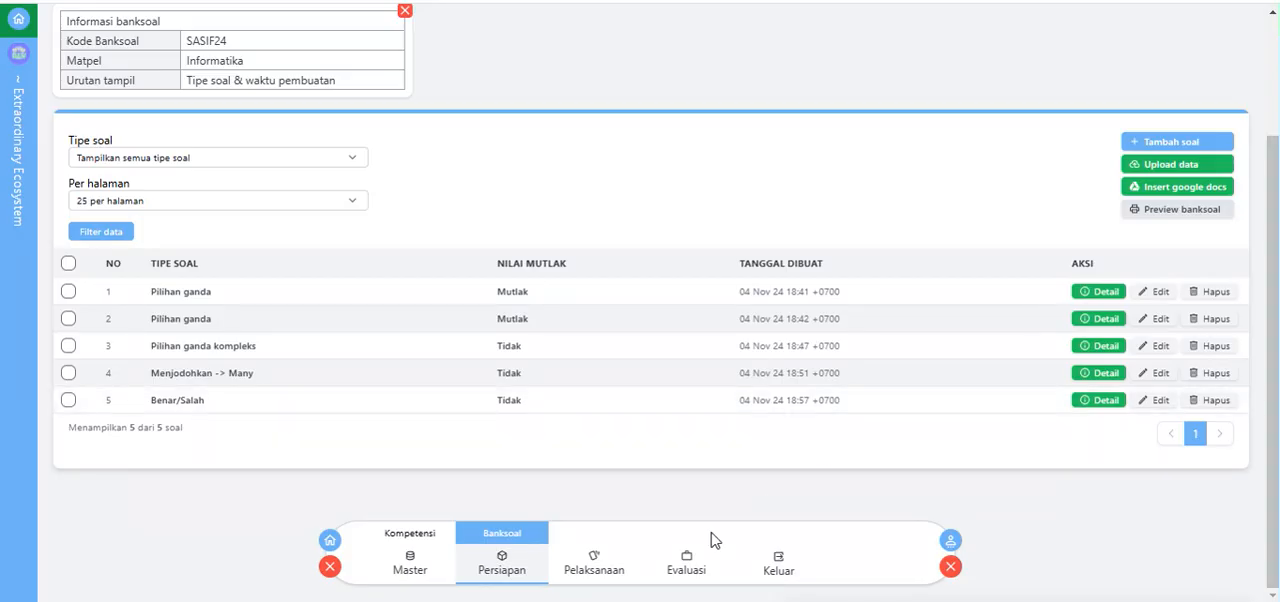
# Step: Switch to the Word document format-input-soal-doc-2 and examine the TS question type codes and the PG example table
pyautogui.moveTo(489, 522)
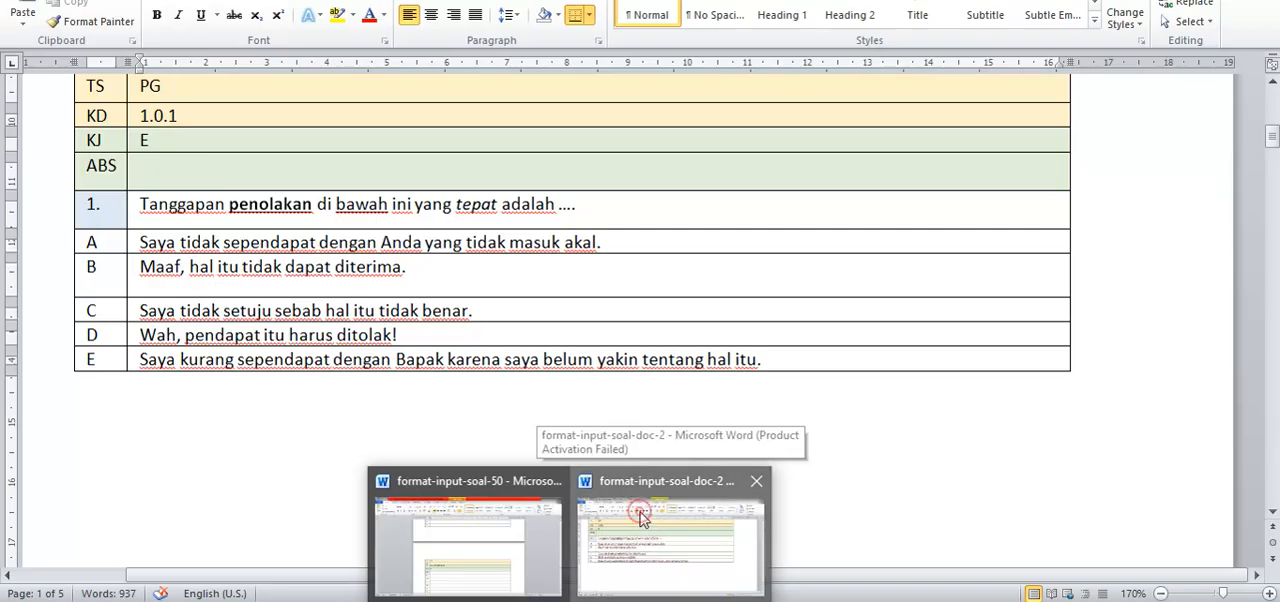
pyautogui.click(643, 519)
pyautogui.scroll(-6, 452, 281)
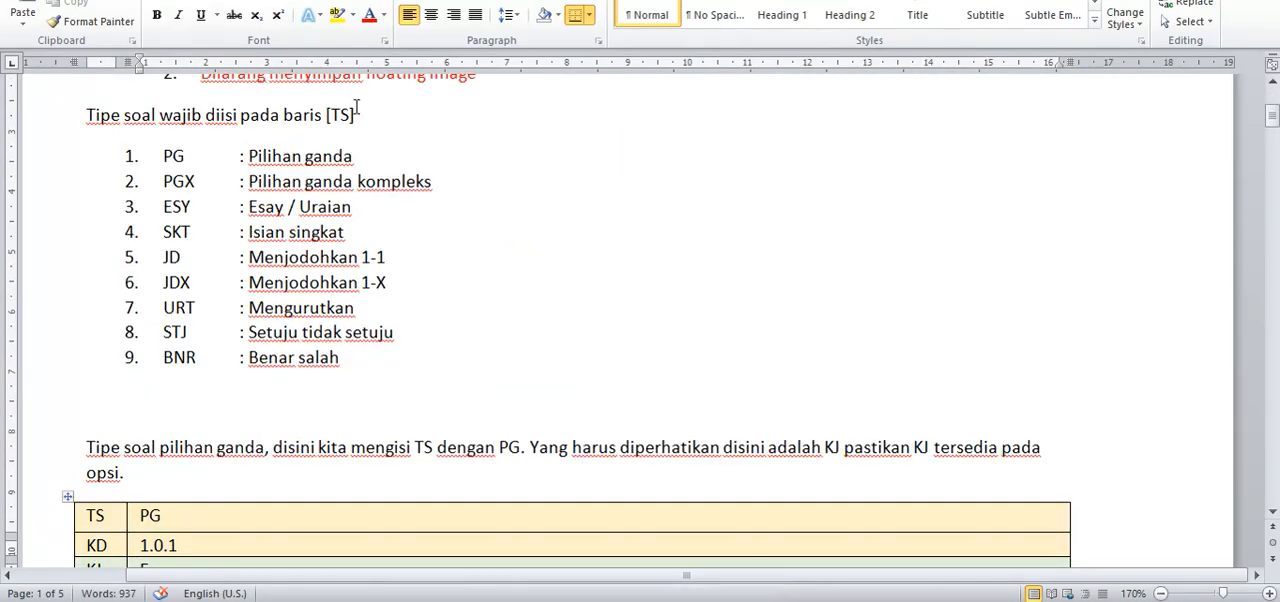
pyautogui.moveTo(350, 115); pyautogui.dragTo(335, 119)
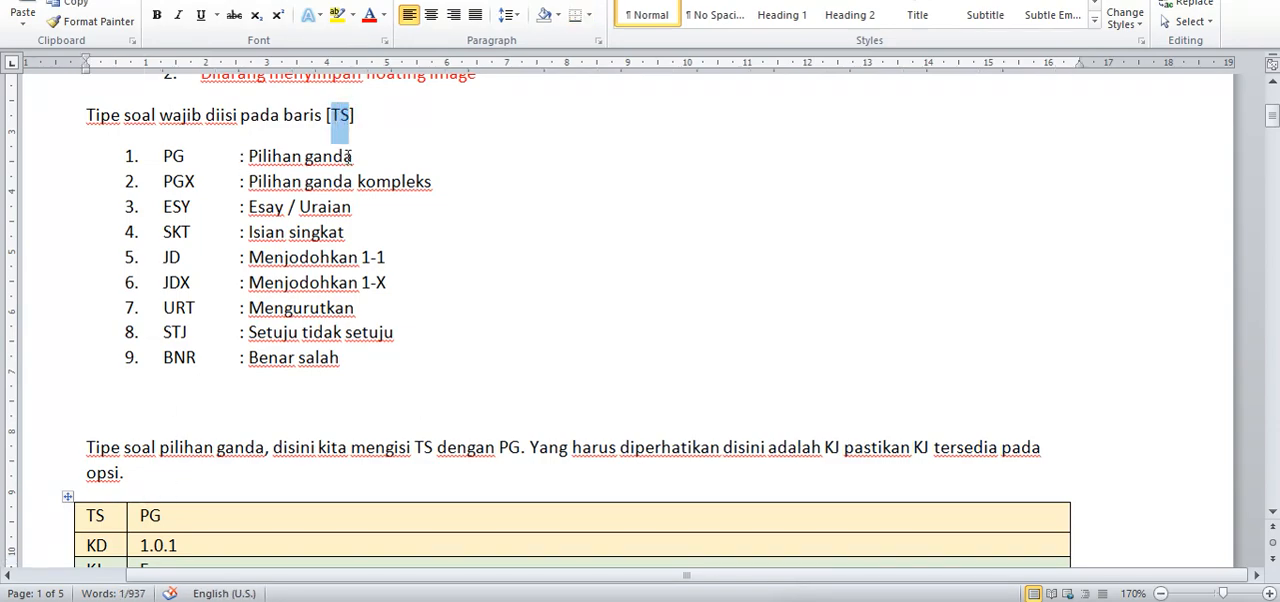
pyautogui.scroll(-2, 123, 427)
pyautogui.moveTo(185, 420); pyautogui.dragTo(140, 414)
pyautogui.scroll(-4, 160, 362)
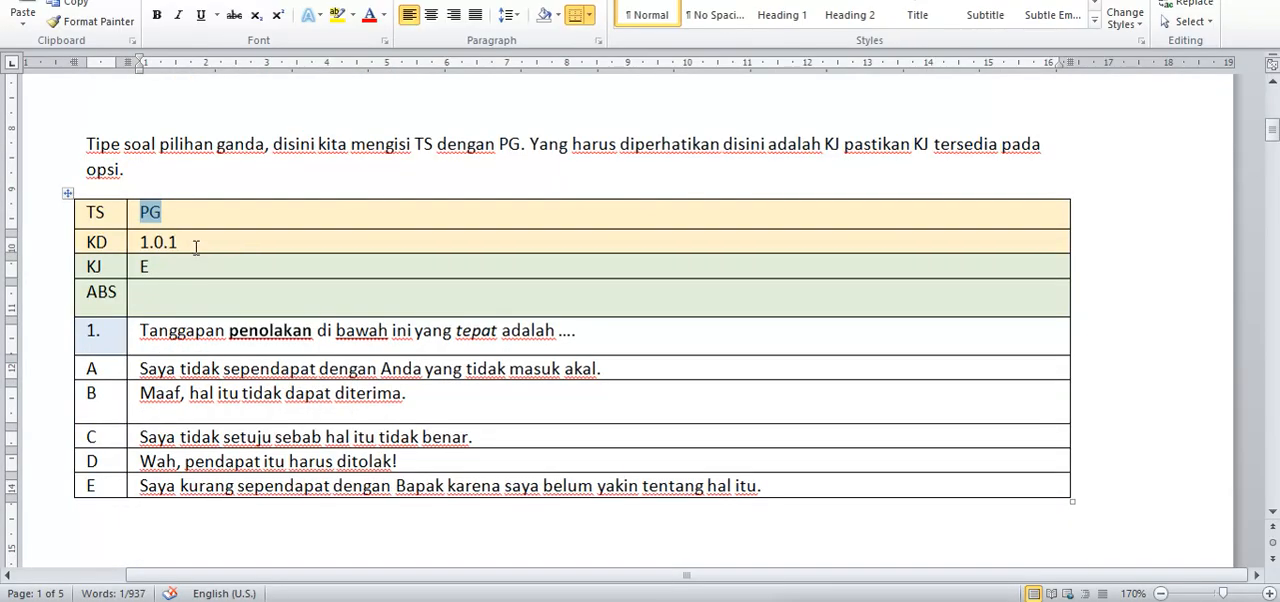
# Step: Clear the KD value in the first PG example table
pyautogui.moveTo(196, 247); pyautogui.dragTo(140, 246)
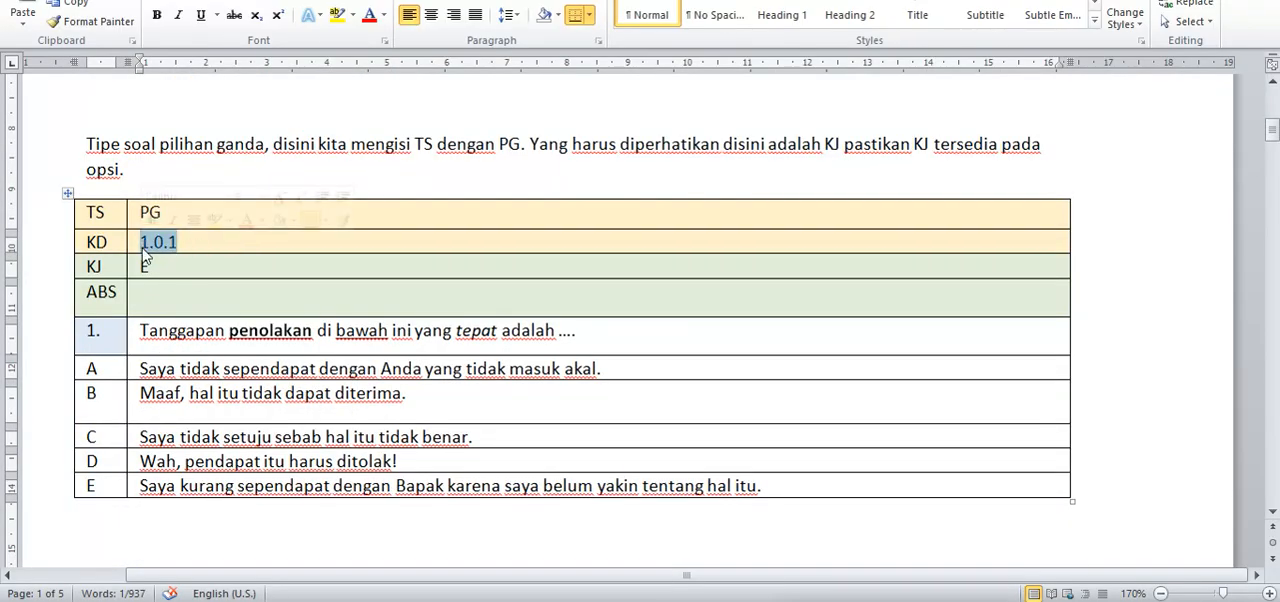
pyautogui.press('BackSpace')
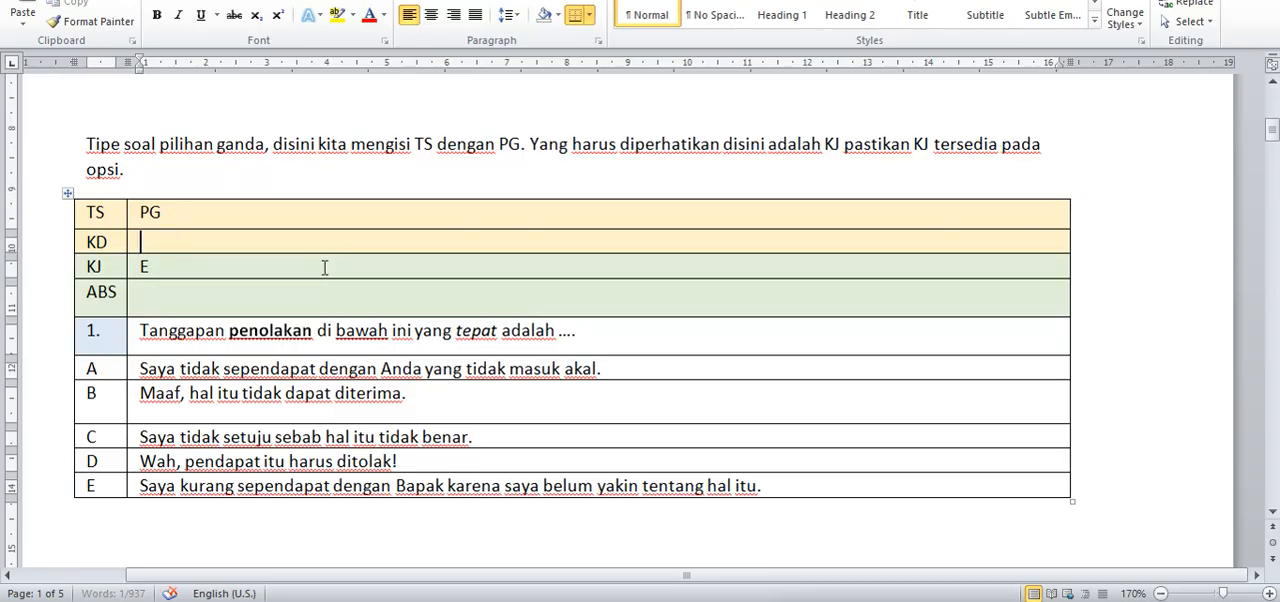
pyautogui.click(178, 238)
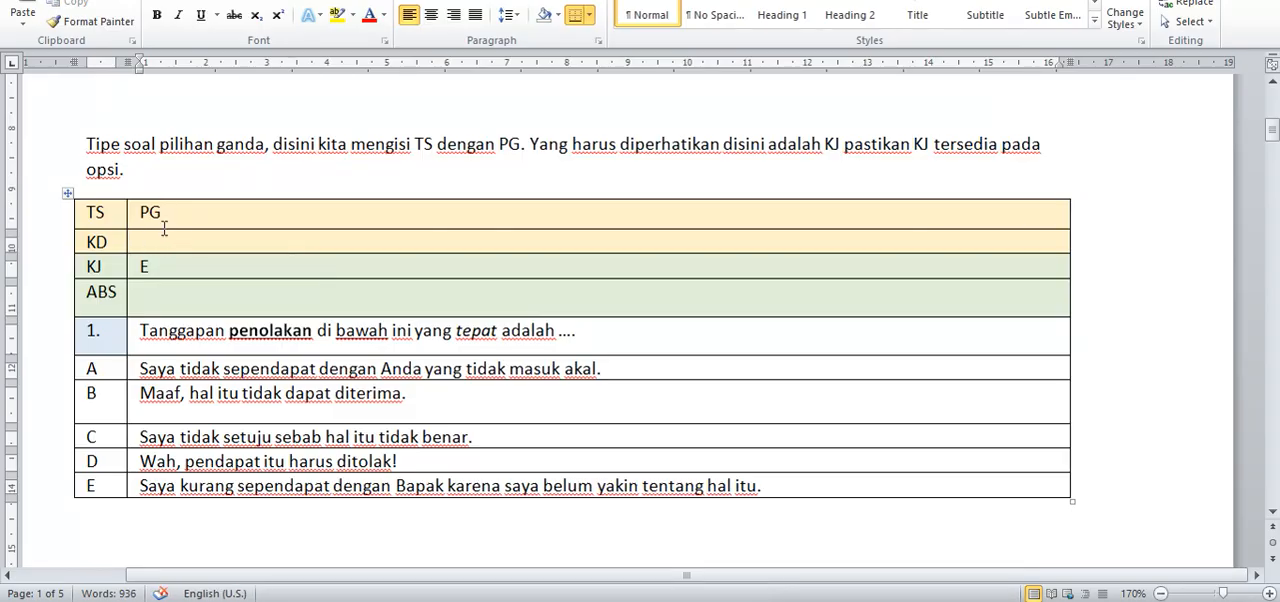
# Step: Check the table's KJ row, and move option E's answer text into option D, replacing the text there
pyautogui.click(169, 266)
pyautogui.moveTo(98, 267); pyautogui.dragTo(121, 261)
pyautogui.click(153, 267)
pyautogui.moveTo(775, 484); pyautogui.dragTo(165, 484)
pyautogui.hotkey('ctrl', 'c')
pyautogui.press('Delete')
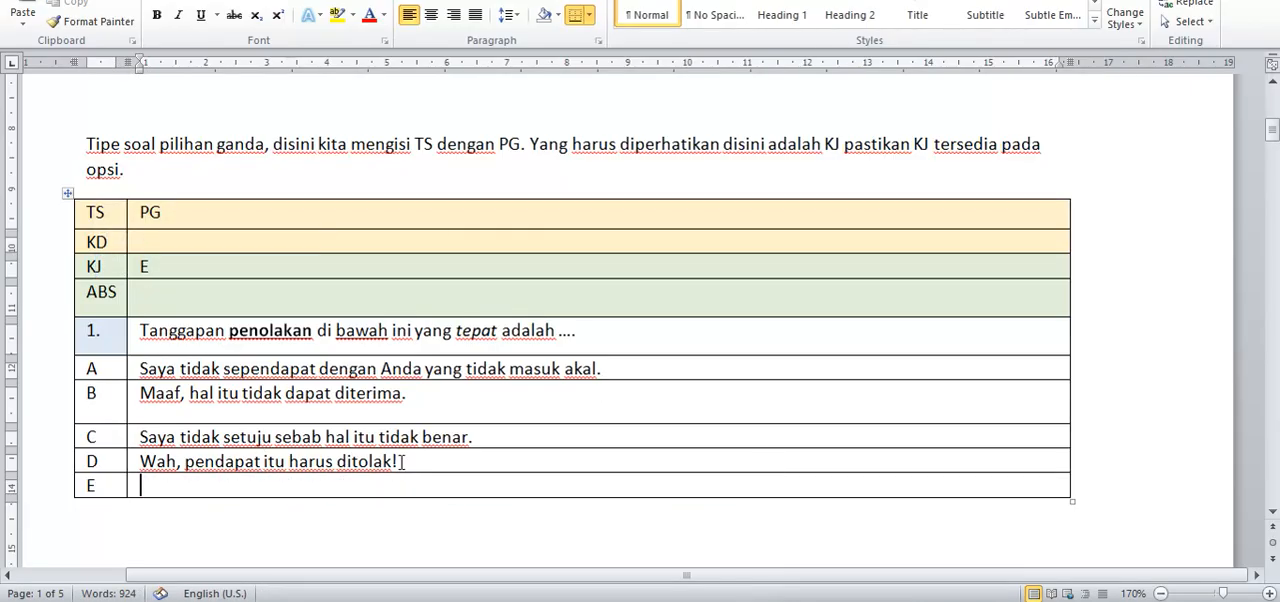
pyautogui.moveTo(398, 461); pyautogui.dragTo(100, 487)
pyautogui.hotkey('ctrl', 'v')
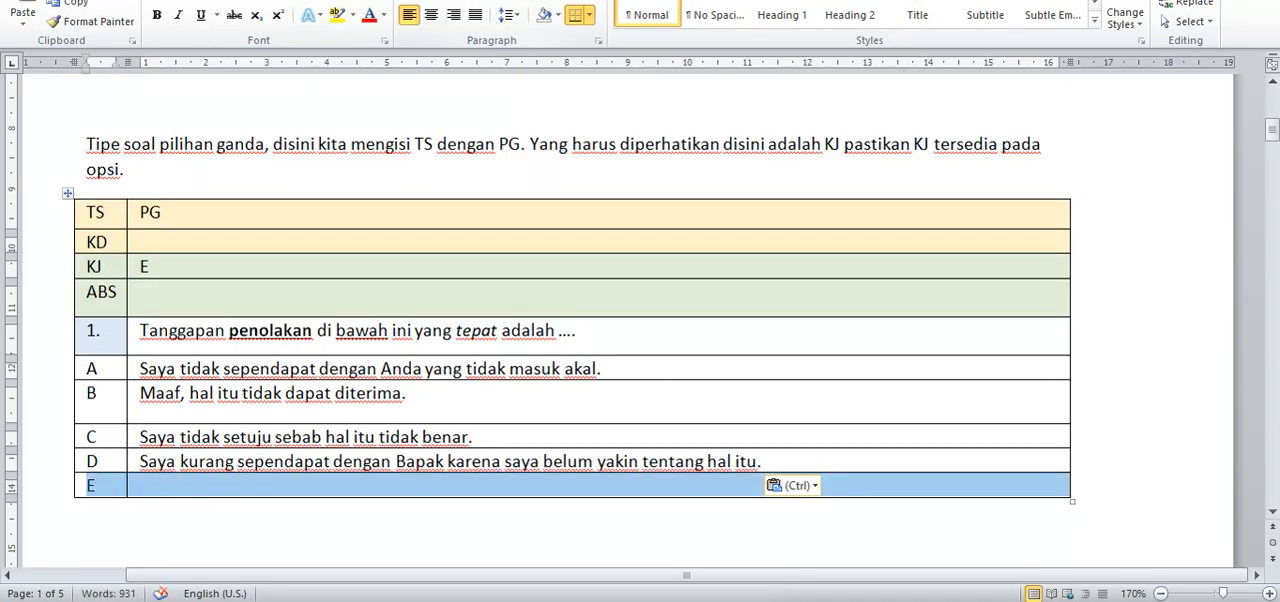
# Step: Delete the option E row from the first PG example table and set its KJ answer key to D
pyautogui.click(172, 14)
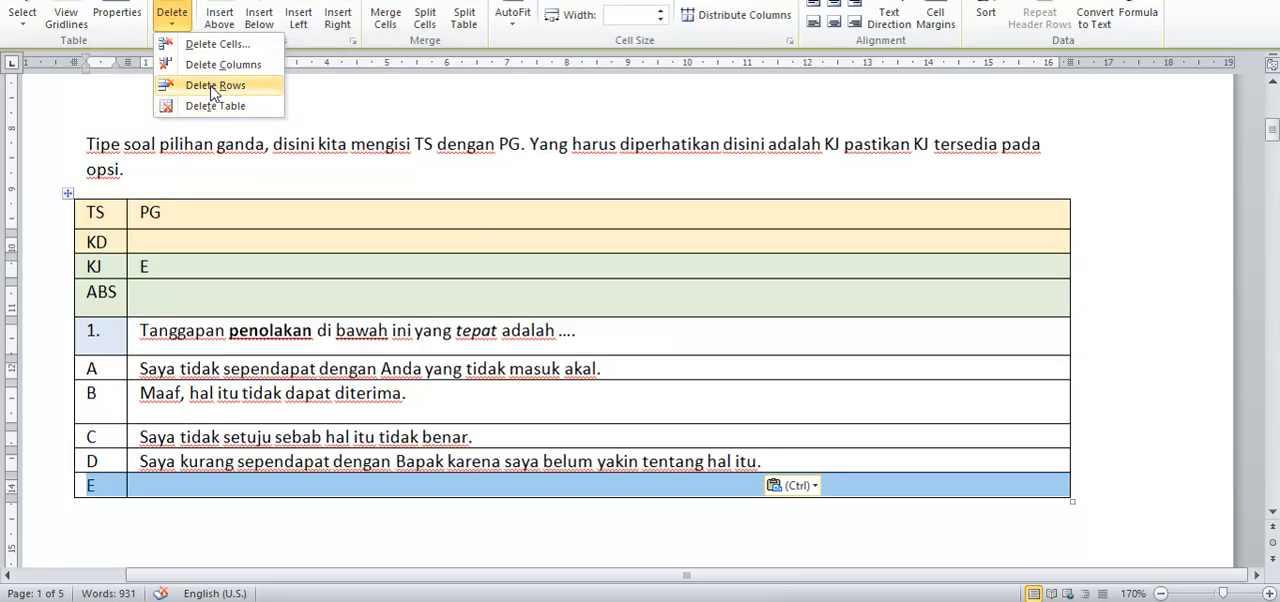
pyautogui.click(214, 85)
pyautogui.click(166, 265)
pyautogui.press('BackSpace')
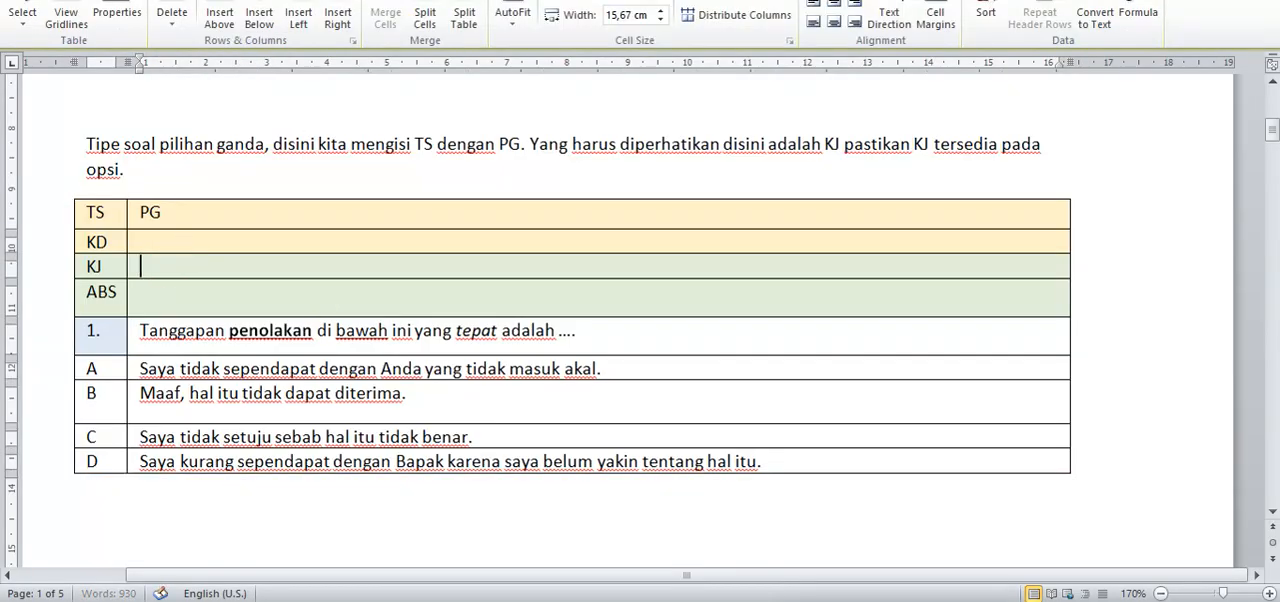
pyautogui.write('D')
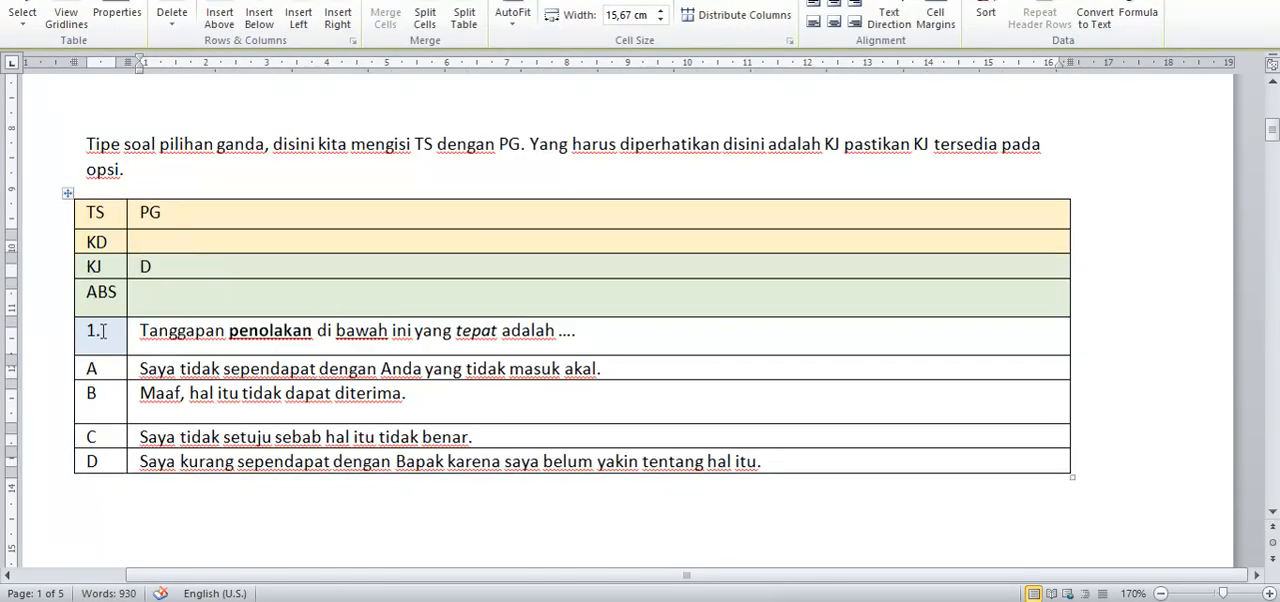
# Step: Copy the whole question 1 table and paste the duplicate below it, separated by a blank line
pyautogui.moveTo(103, 331); pyautogui.dragTo(82, 337)
pyautogui.scroll(-1, 169, 333)
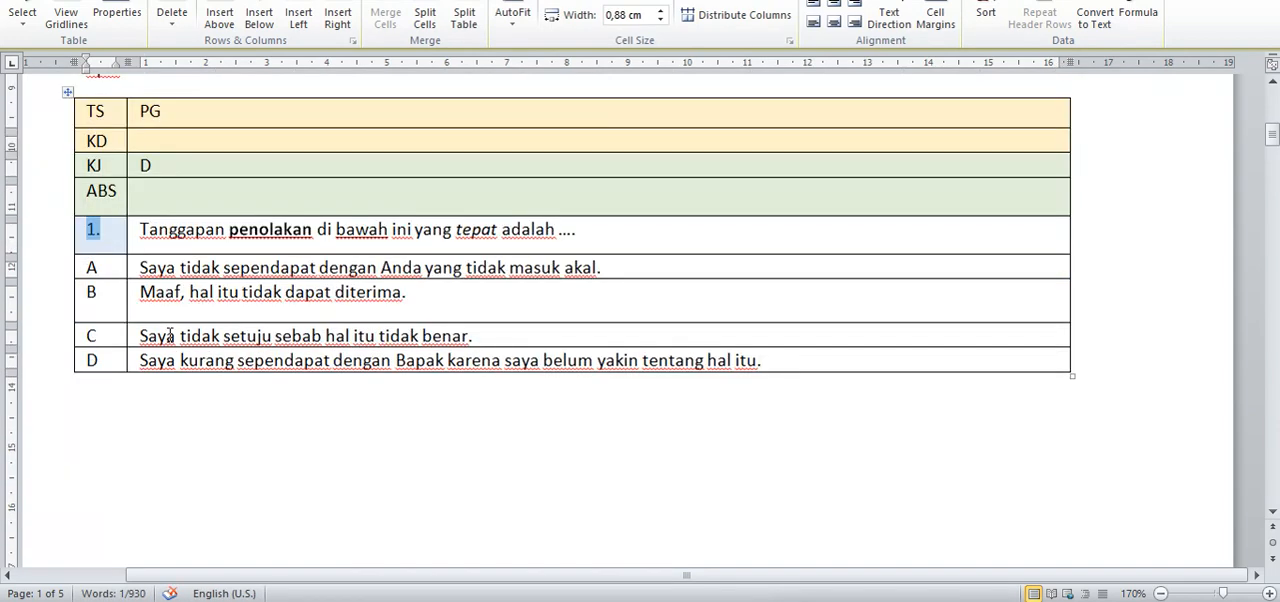
pyautogui.scroll(1, 169, 333)
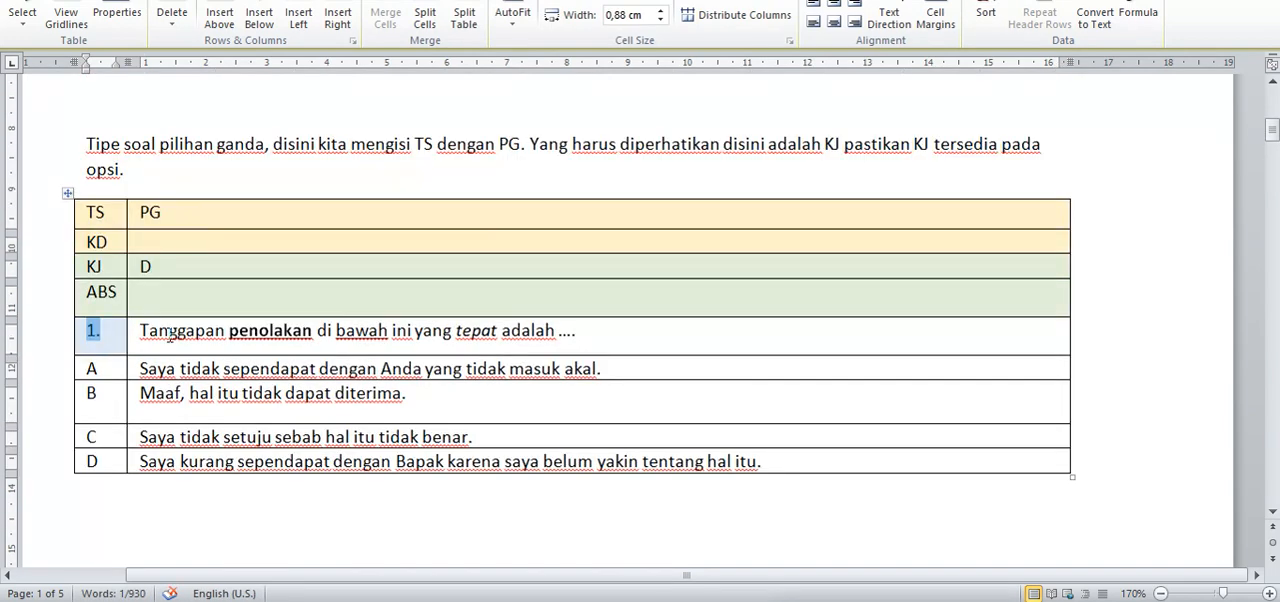
pyautogui.click(67, 192)
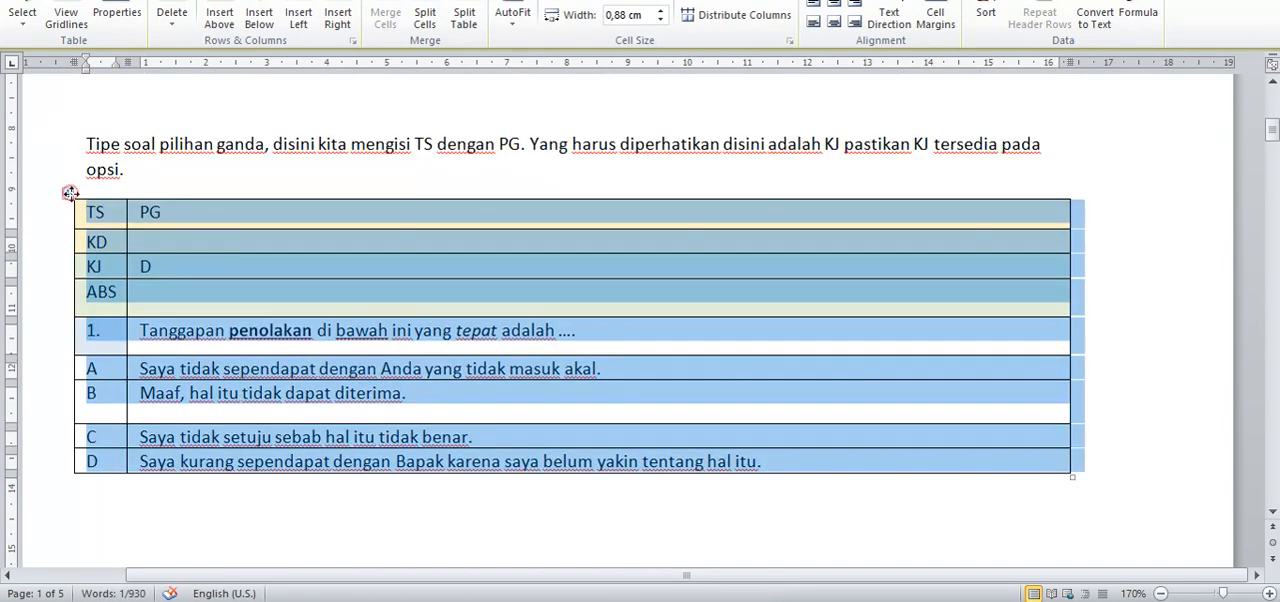
pyautogui.click(388, 296)
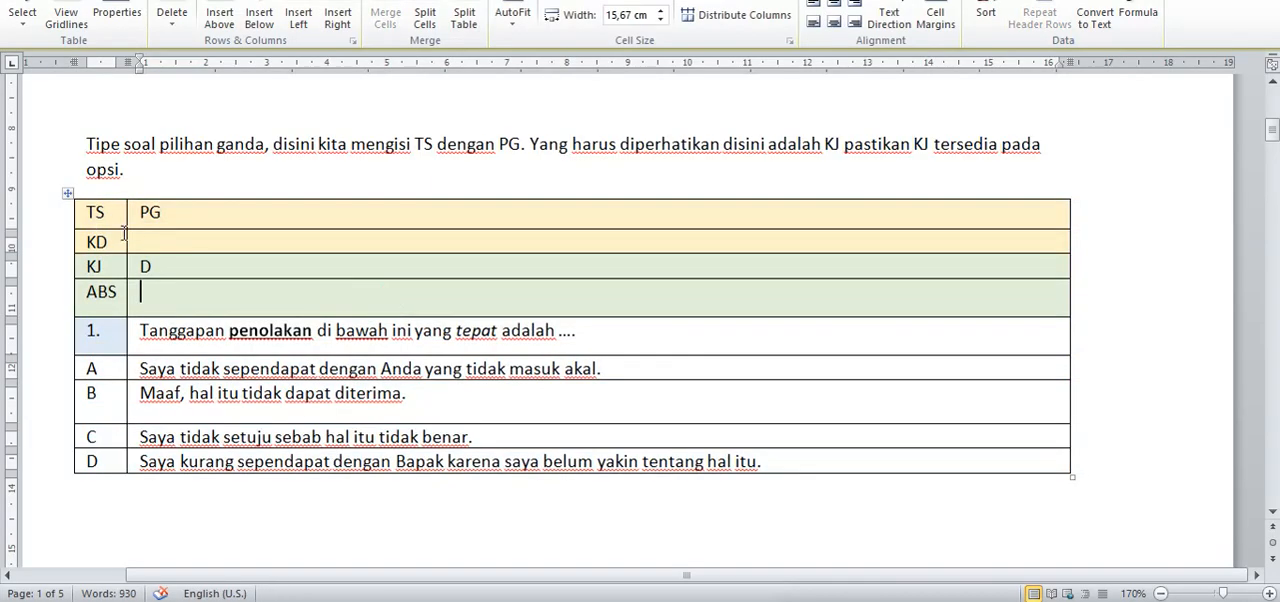
pyautogui.click(68, 193)
pyautogui.hotkey('ctrl', 'c')
pyautogui.scroll(-3, 303, 366)
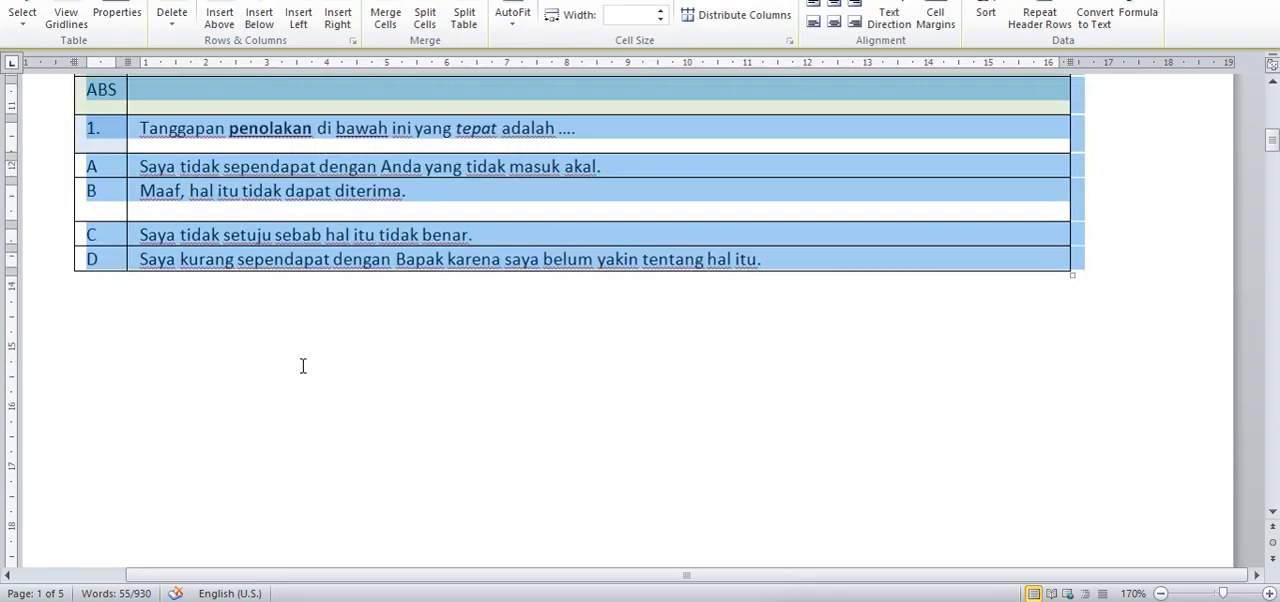
pyautogui.click(147, 300)
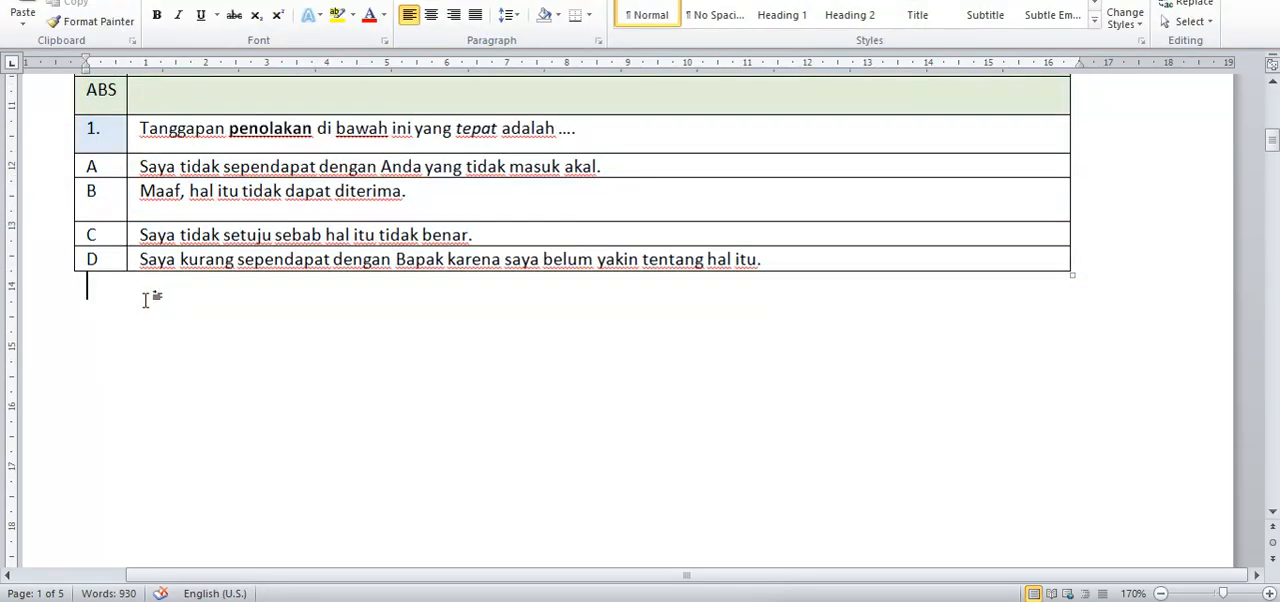
pyautogui.press('Return')
pyautogui.hotkey('ctrl', 'v')
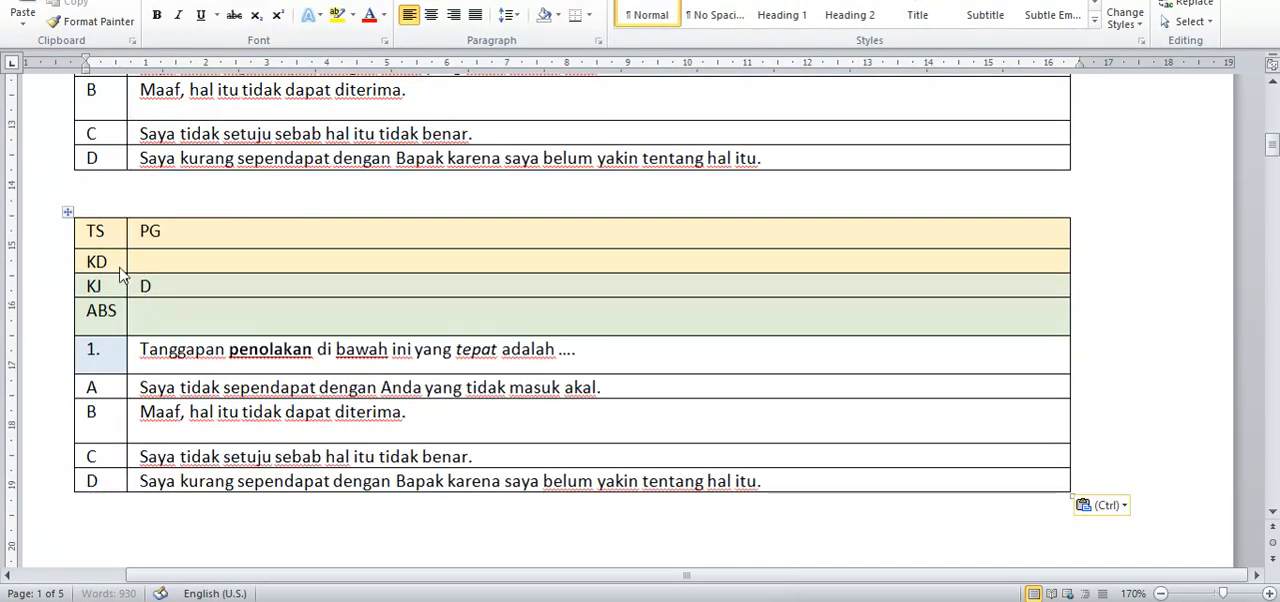
# Step: Number the duplicated question 2 and clear its KJ answer key
pyautogui.click(93, 348)
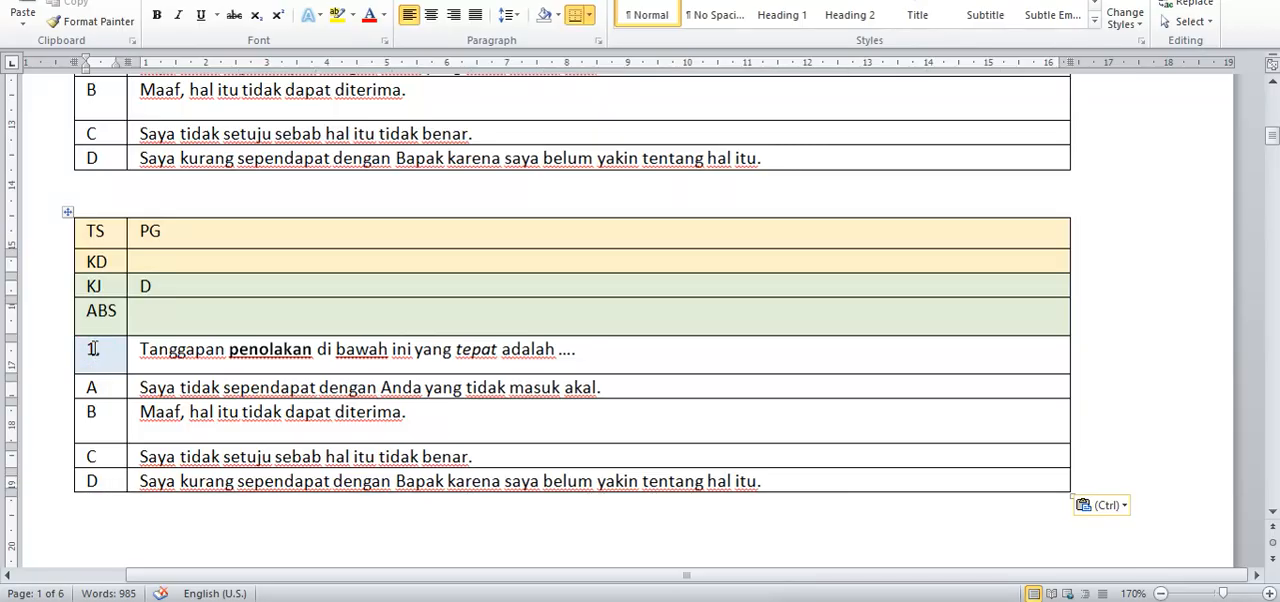
pyautogui.press('BackSpace')
pyautogui.write('2')
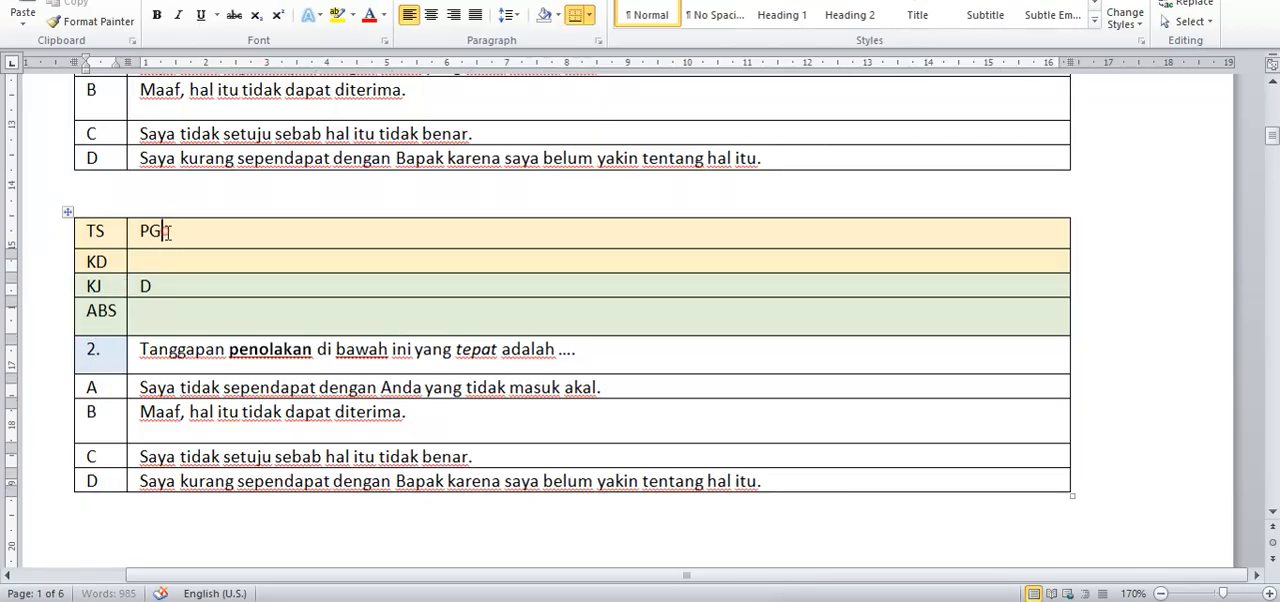
pyautogui.click(149, 262)
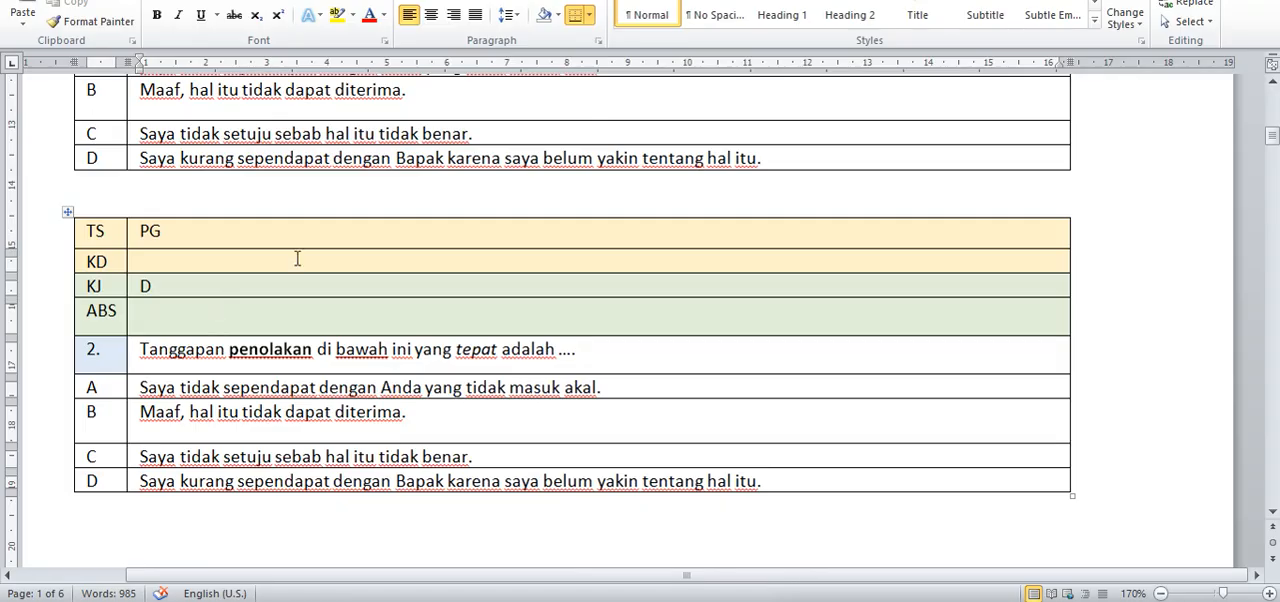
pyautogui.press('BackSpace')
# Step: Replace the question text of the duplicated table with "1+1="
pyautogui.moveTo(586, 358); pyautogui.dragTo(200, 366)
pyautogui.write('1')
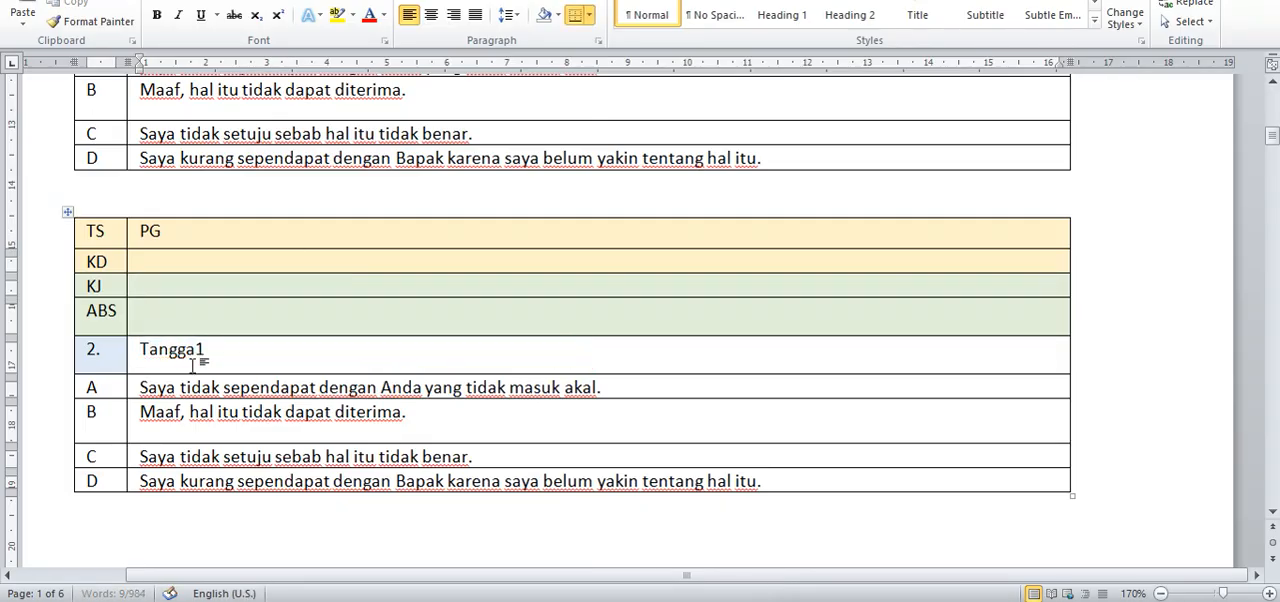
pyautogui.write('+')
pyautogui.press('BackSpace')
pyautogui.press('BackSpace')
pyautogui.press('BackSpace')
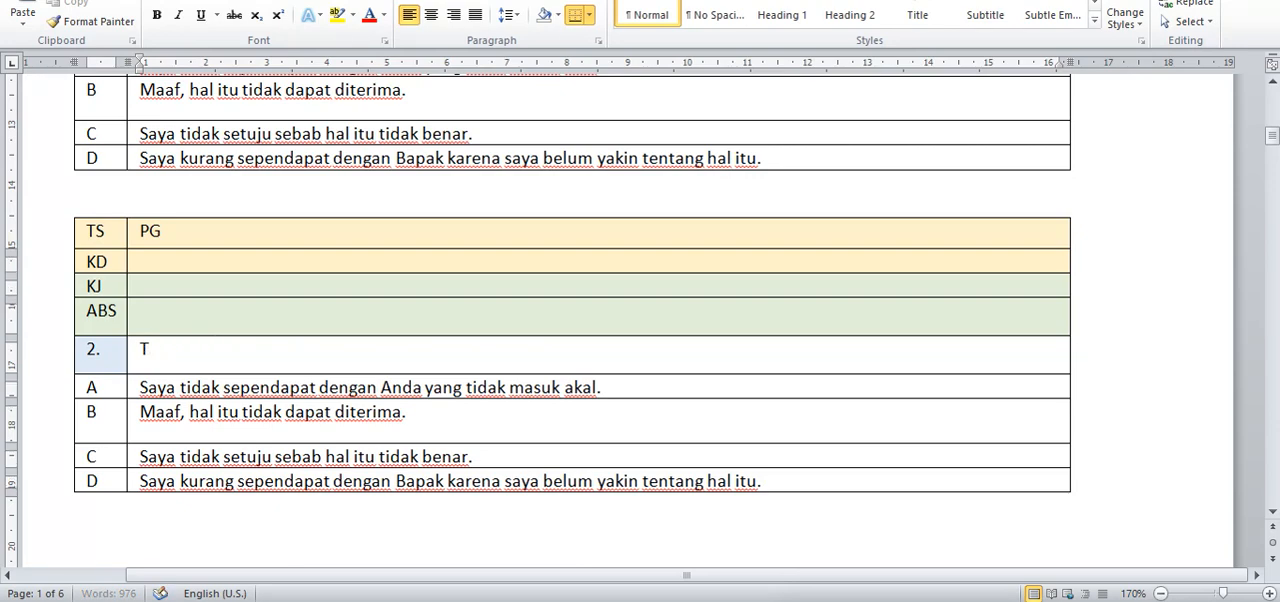
pyautogui.press('BackSpace')
pyautogui.write('1+1=')
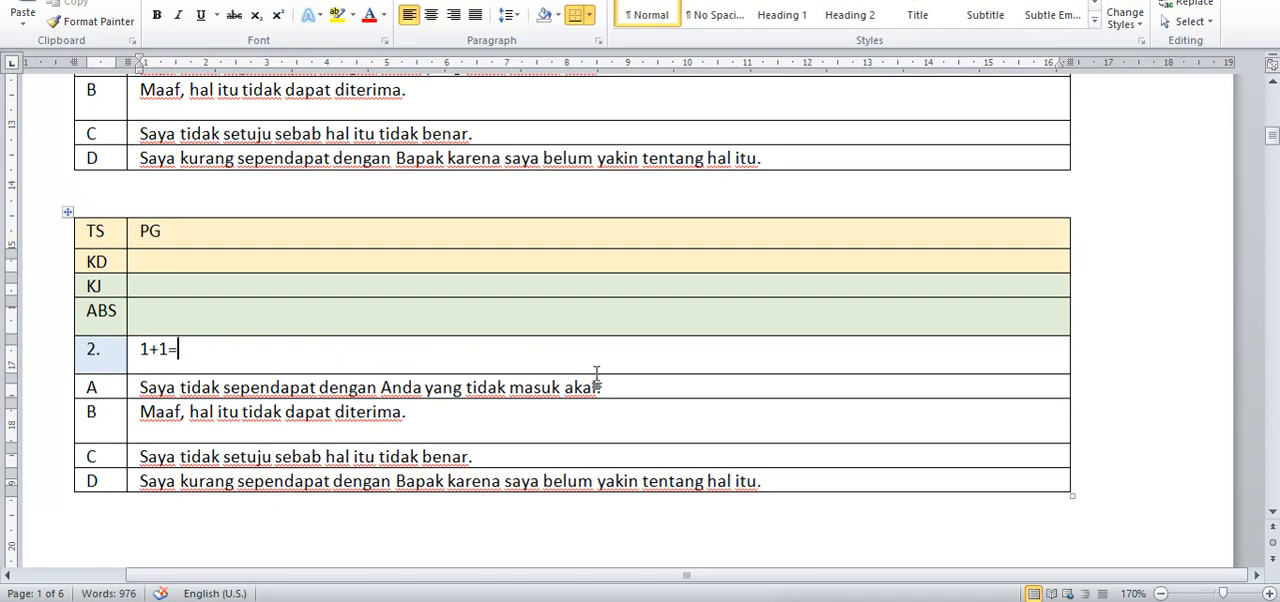
# Step: Replace the answer texts of question 2's options A, B, C and D with 1, 2, 3 and 4
pyautogui.moveTo(602, 387); pyautogui.dragTo(140, 387)
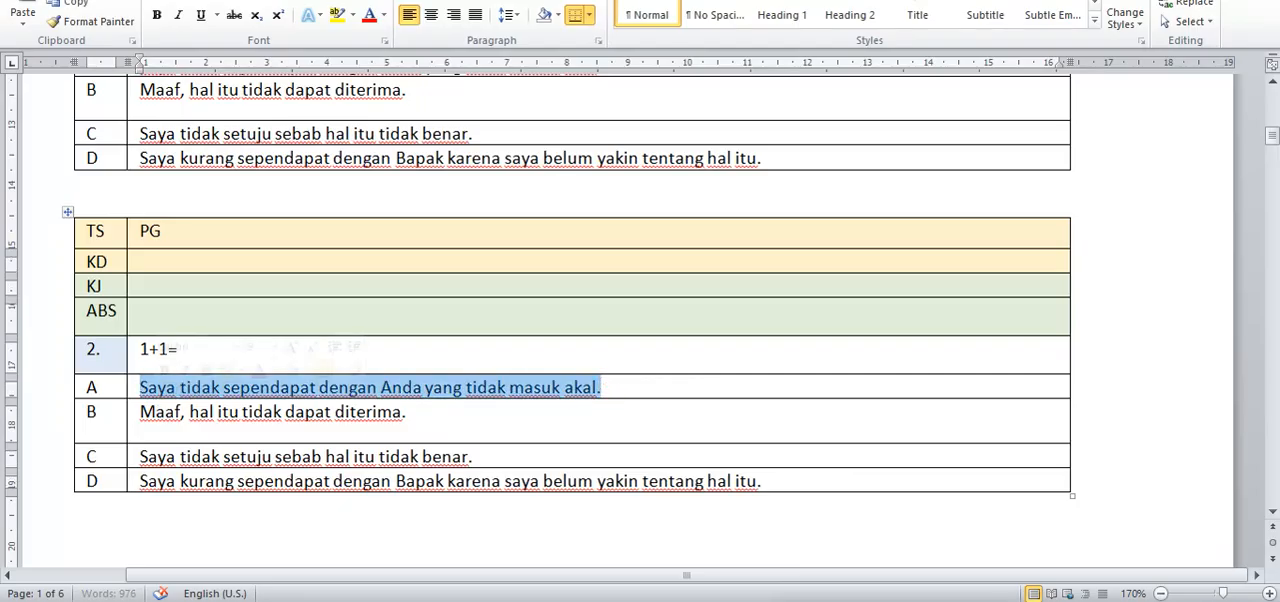
pyautogui.write('1')
pyautogui.moveTo(418, 412); pyautogui.dragTo(140, 412)
pyautogui.write('2')
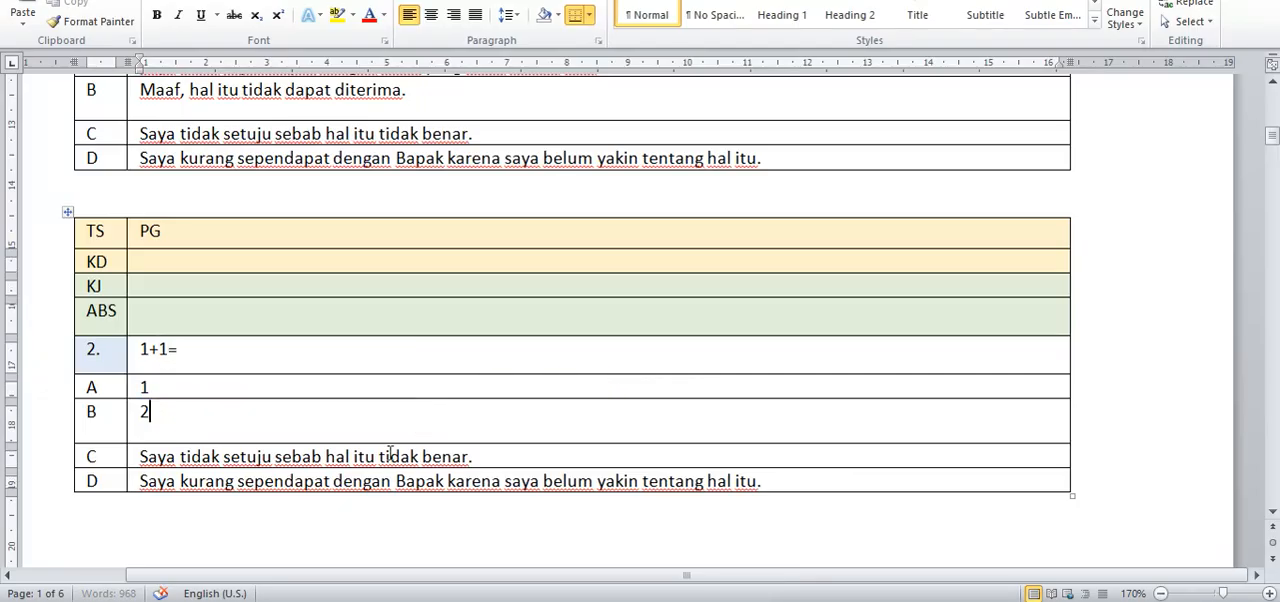
pyautogui.moveTo(490, 457); pyautogui.dragTo(140, 457)
pyautogui.write('3')
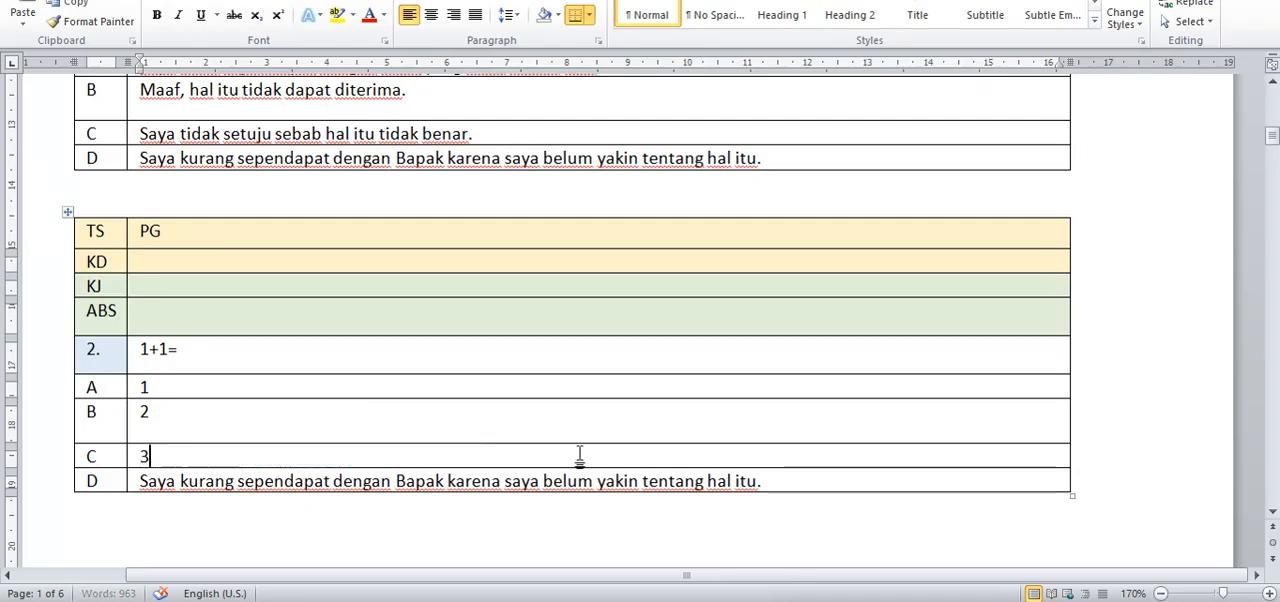
pyautogui.moveTo(764, 481); pyautogui.dragTo(166, 478)
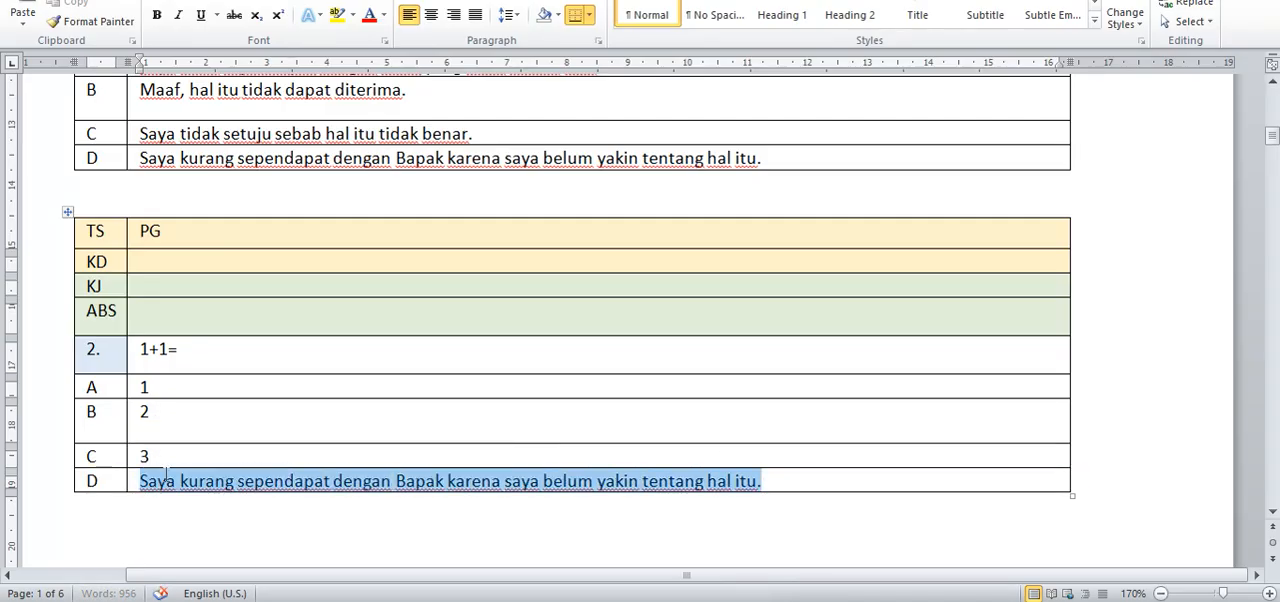
pyautogui.write('4')
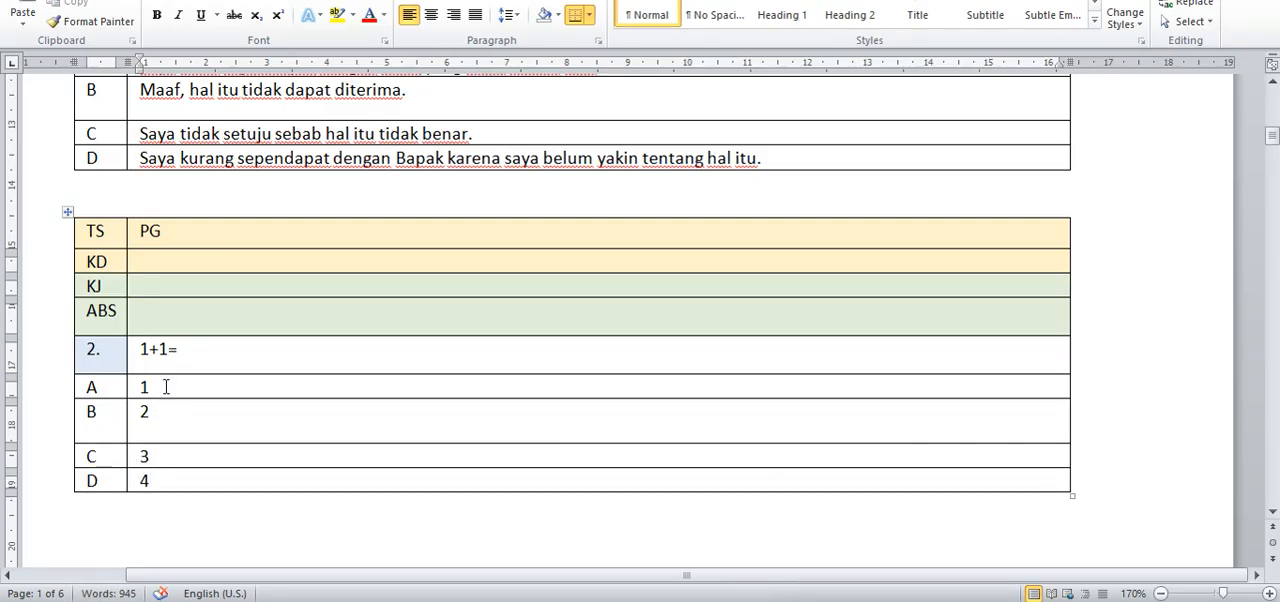
# Step: Set the KJ answer key of the "1+1=" question to B
pyautogui.click(147, 286)
pyautogui.write('B')
pyautogui.scroll(-1, 193, 374)
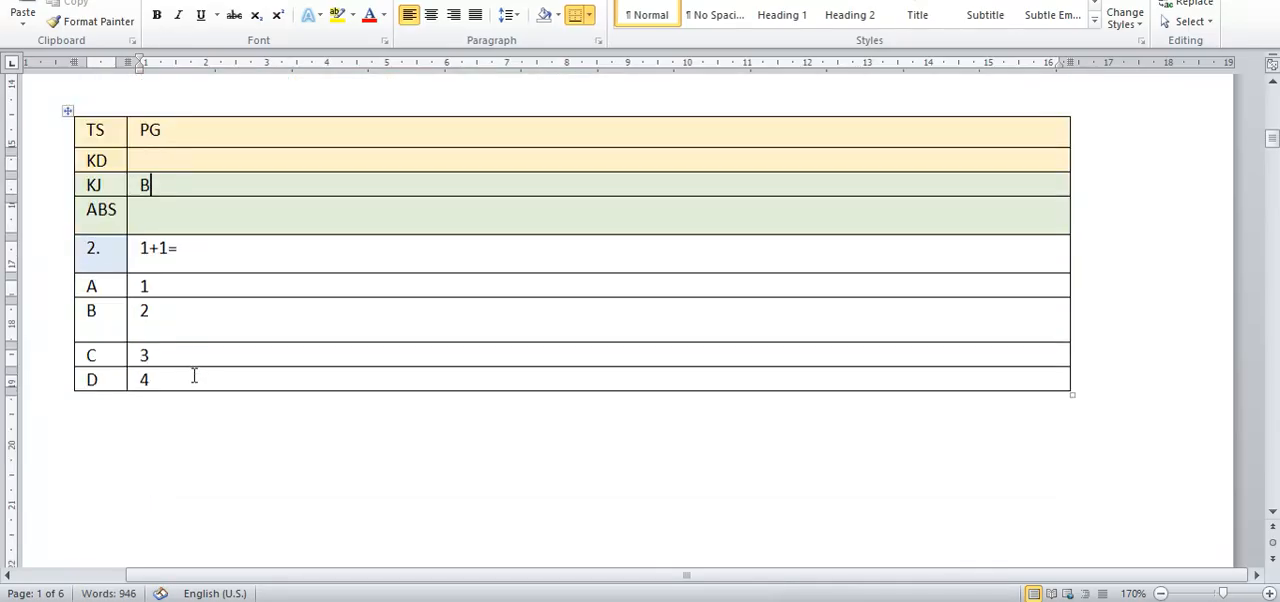
pyautogui.scroll(5, 188, 355)
pyautogui.scroll(-2, 187, 352)
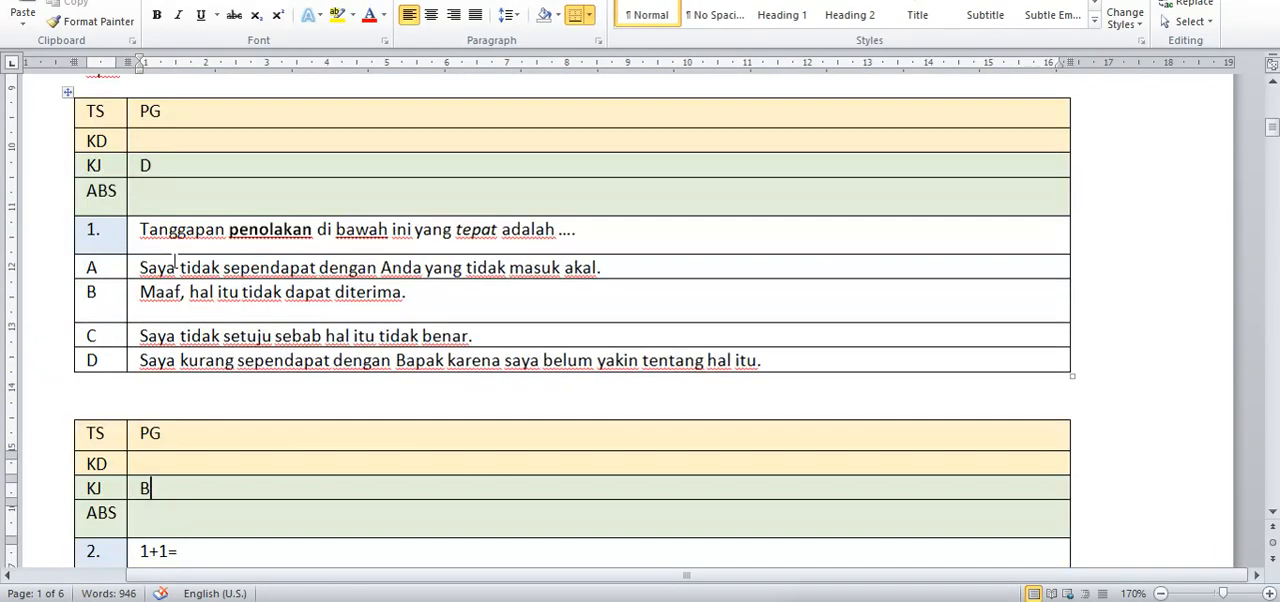
# Step: Try an N entry in the ABS row of question 1's table and remove it again
pyautogui.click(143, 193)
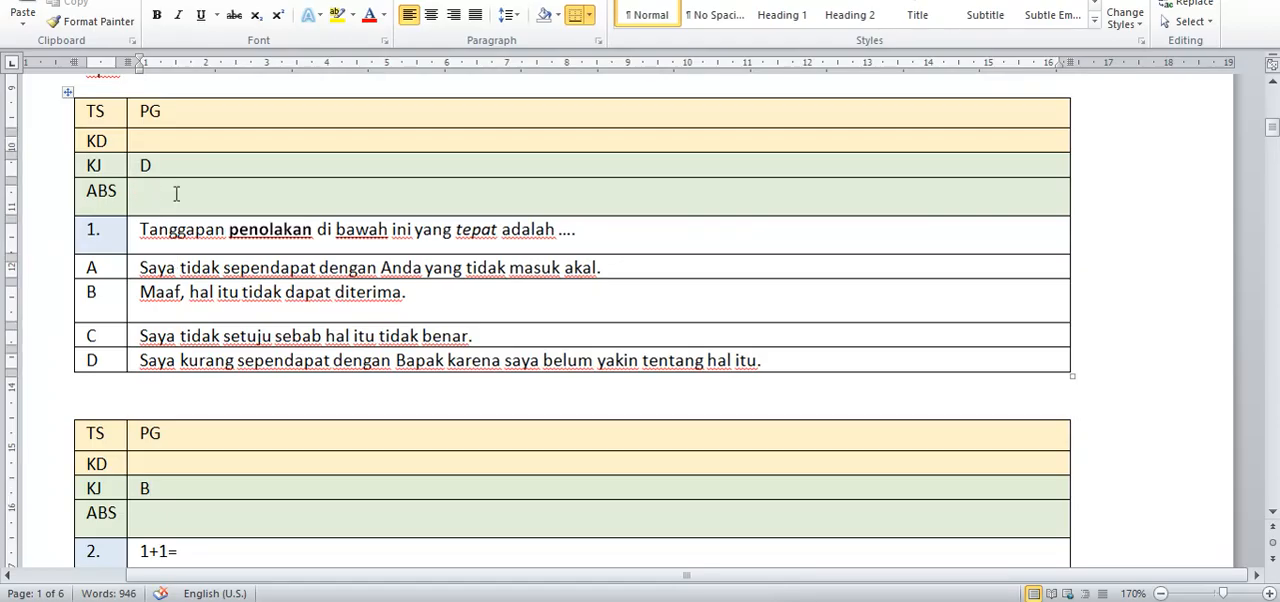
pyautogui.click(81, 193)
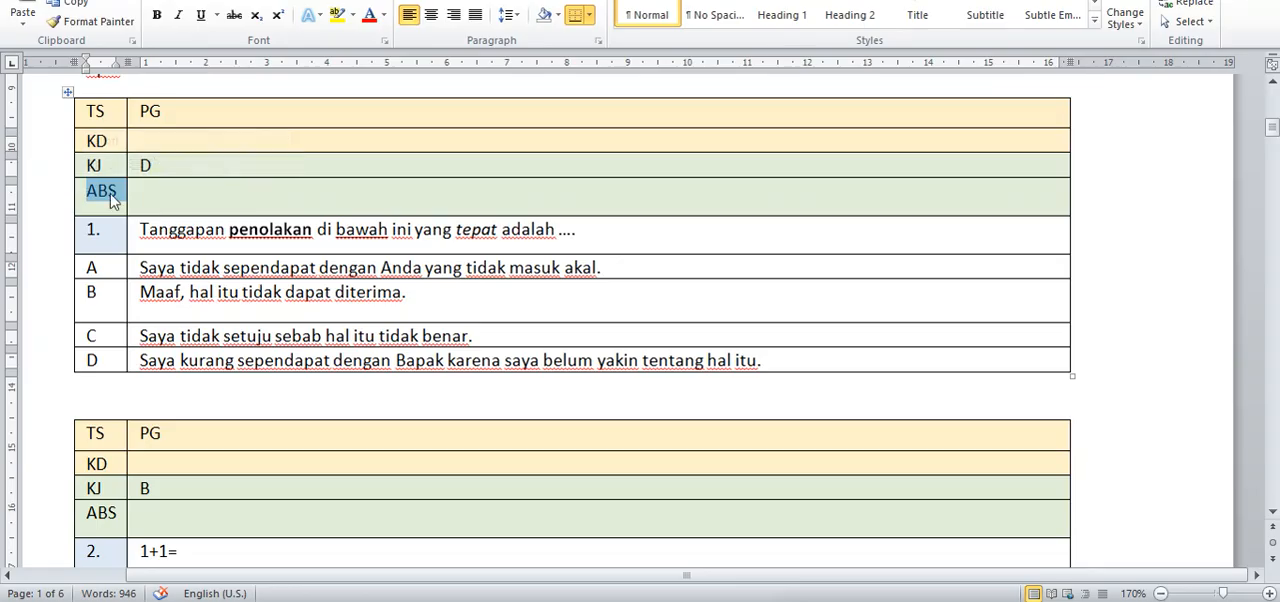
pyautogui.click(148, 192)
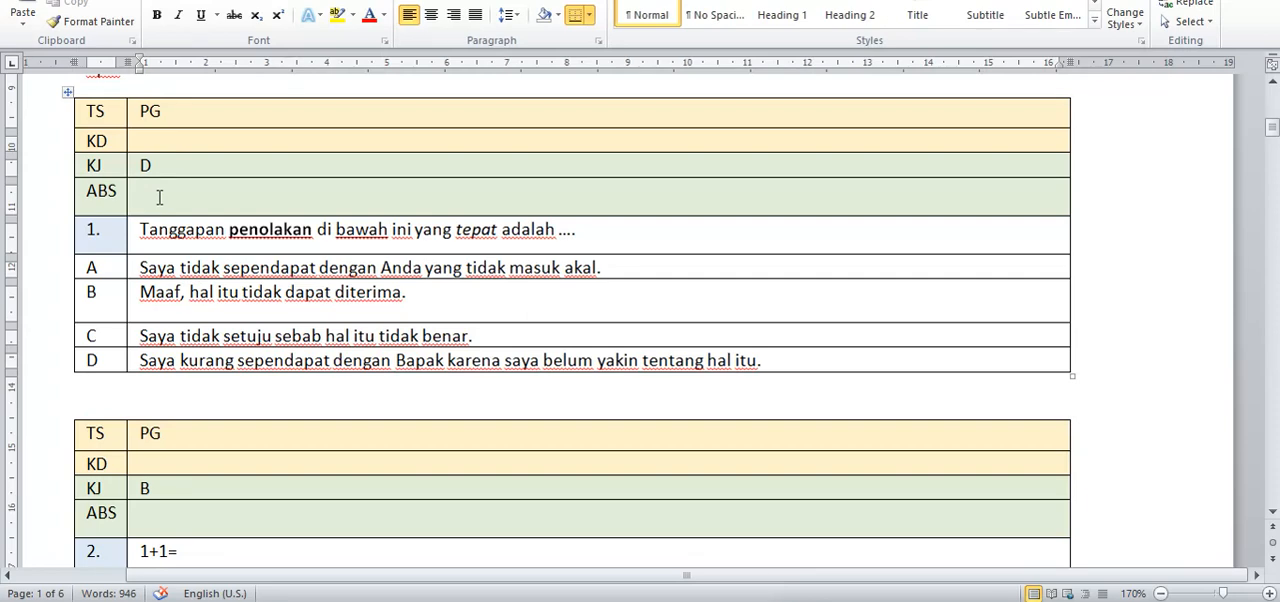
pyautogui.press('BackSpace')
pyautogui.write('N')
pyautogui.press('BackSpace')
# Step: Examine the PG example question with the sea animal picture and check the picture's text wrapping options
pyautogui.scroll(-4, 134, 289)
pyautogui.scroll(-8, 163, 311)
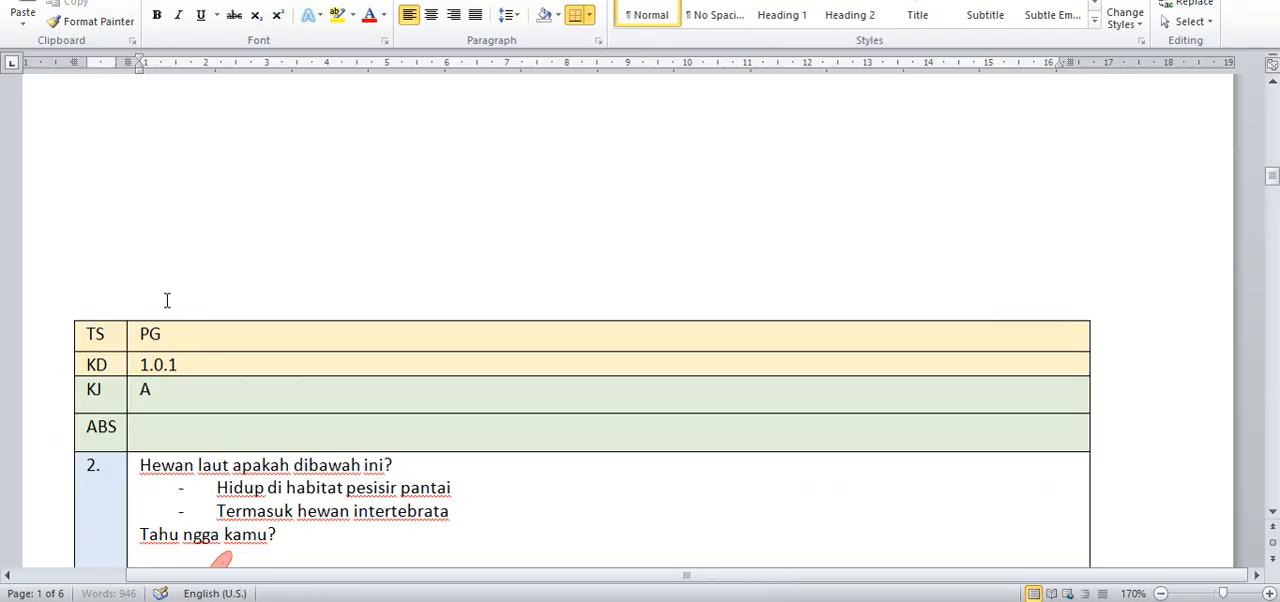
pyautogui.scroll(-8, 167, 300)
pyautogui.scroll(5, 170, 295)
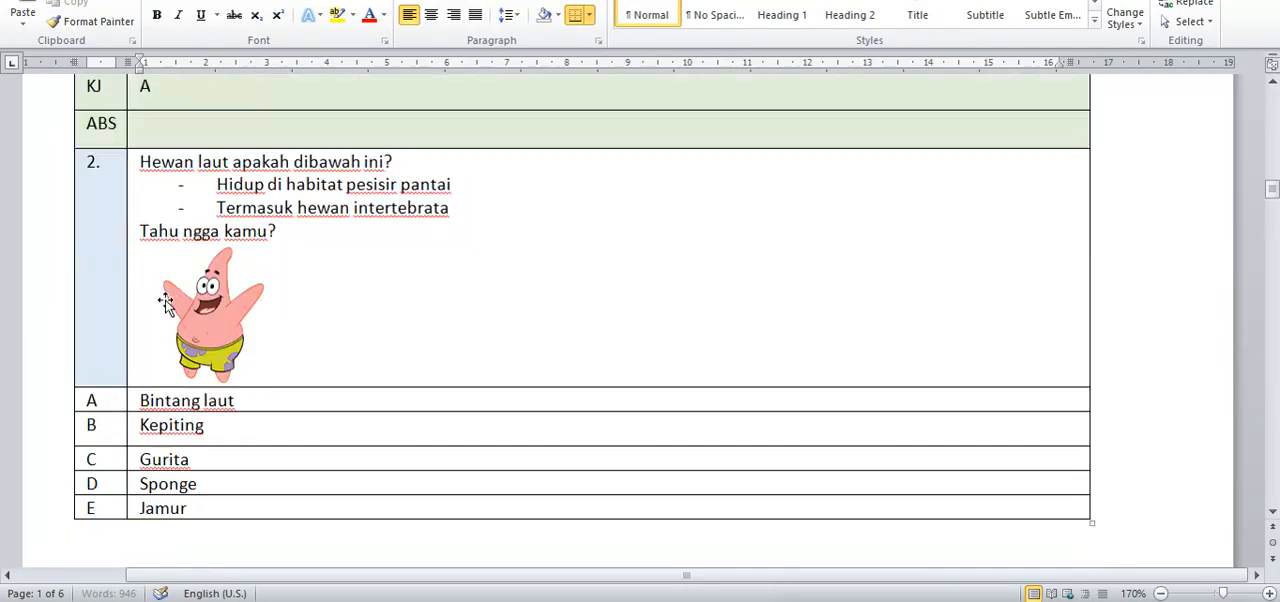
pyautogui.click(213, 375)
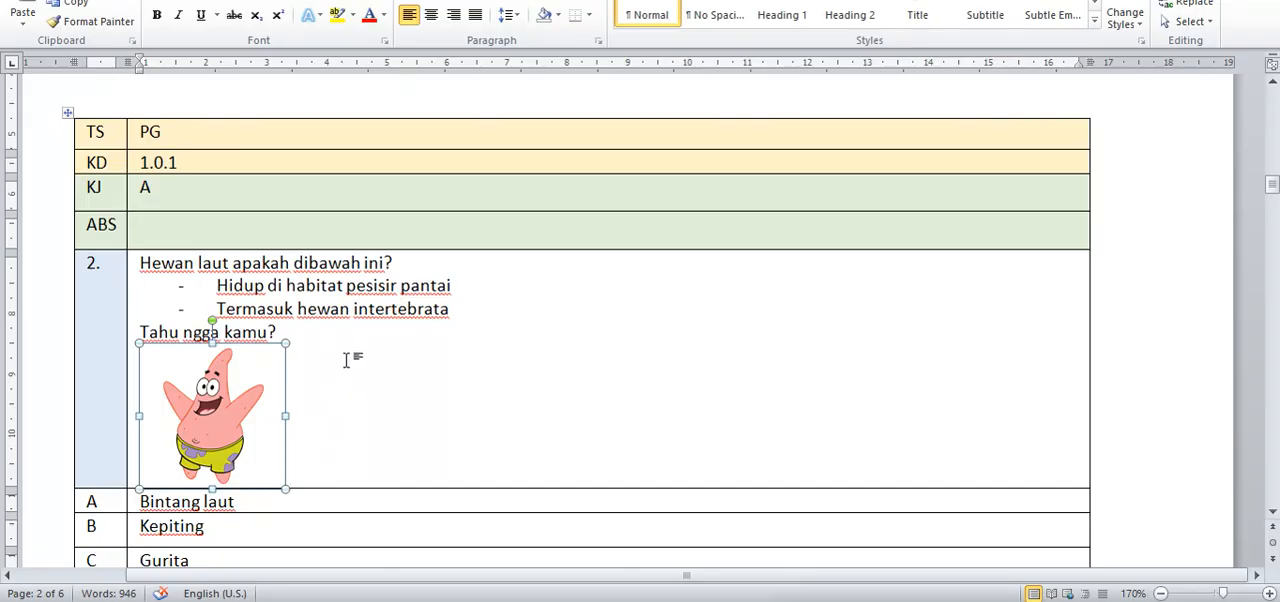
pyautogui.rightClick(230, 393)
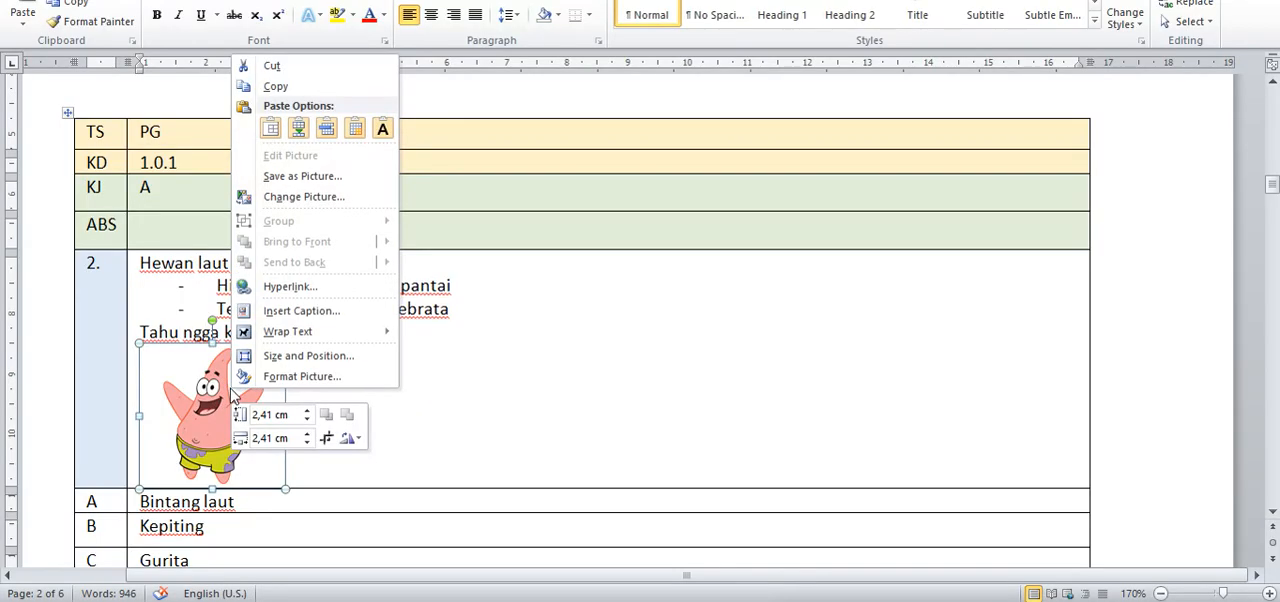
pyautogui.moveTo(312, 335)
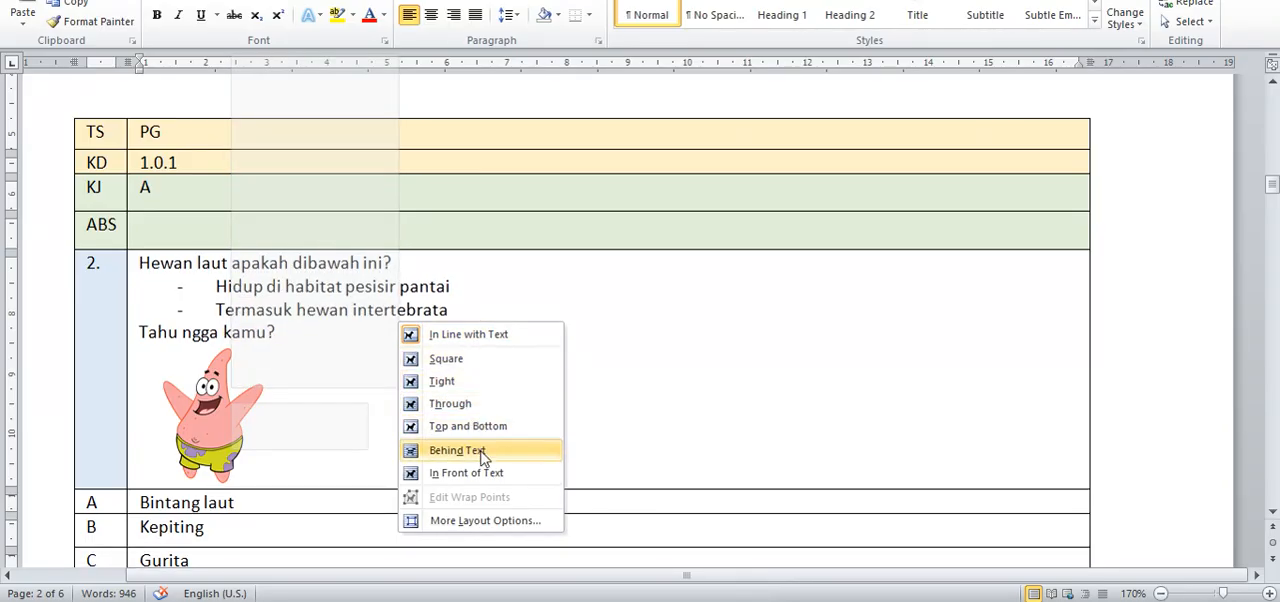
pyautogui.rightClick(204, 412)
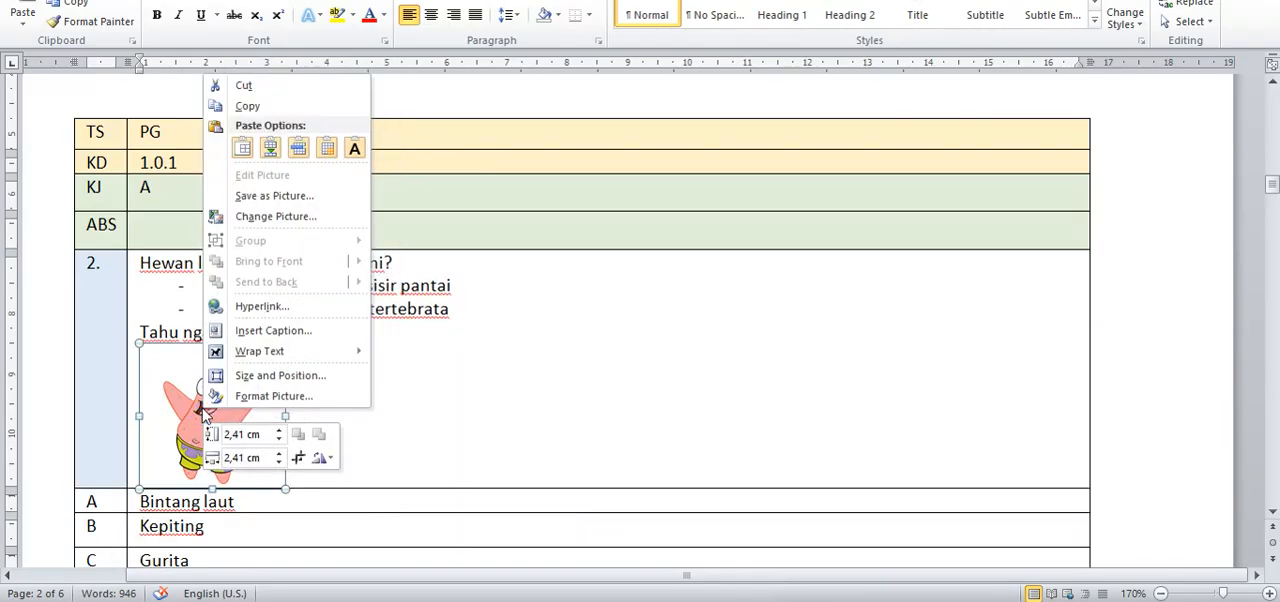
pyautogui.moveTo(345, 358)
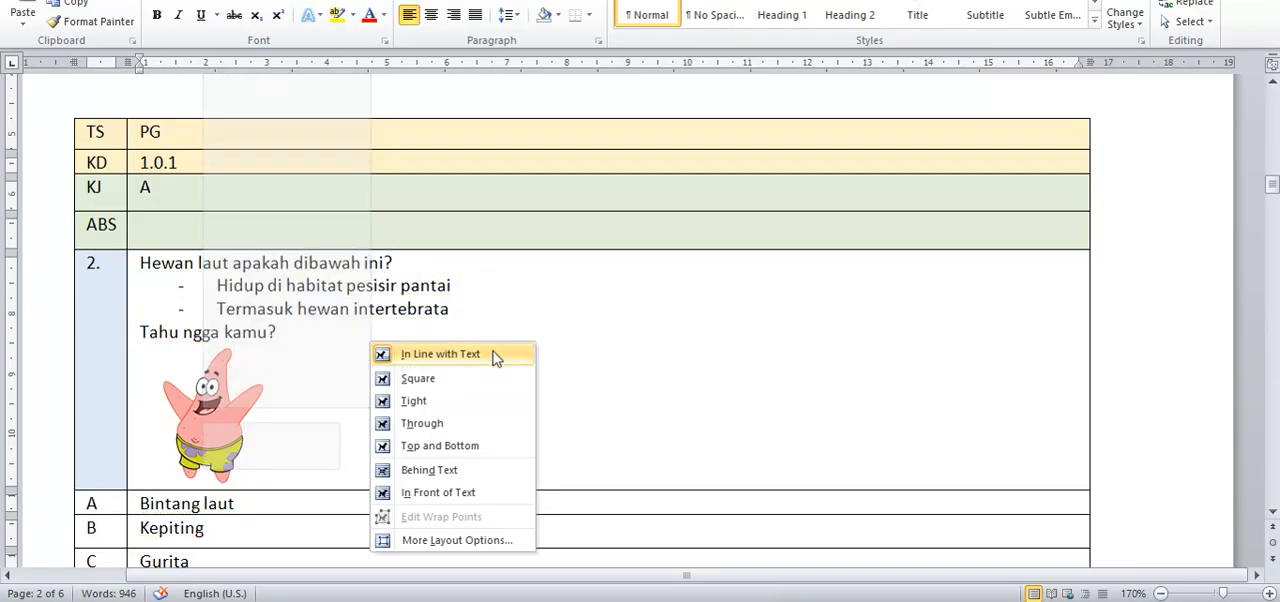
pyautogui.click(620, 315)
pyautogui.scroll(-2, 390, 347)
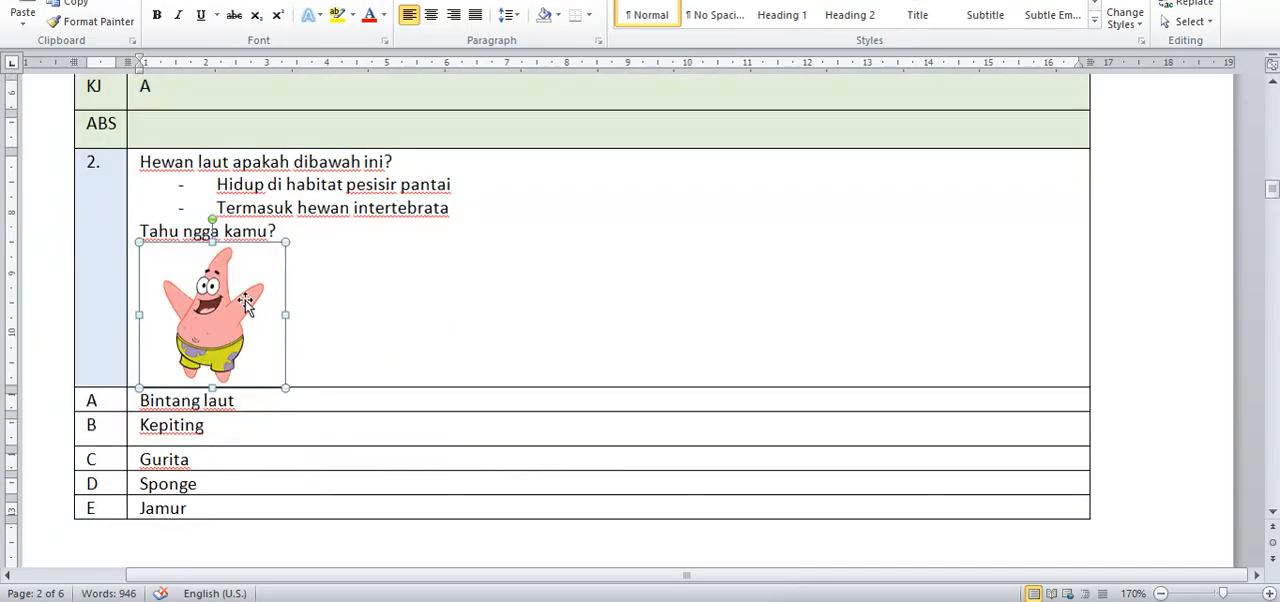
pyautogui.scroll(20, 428, 320)
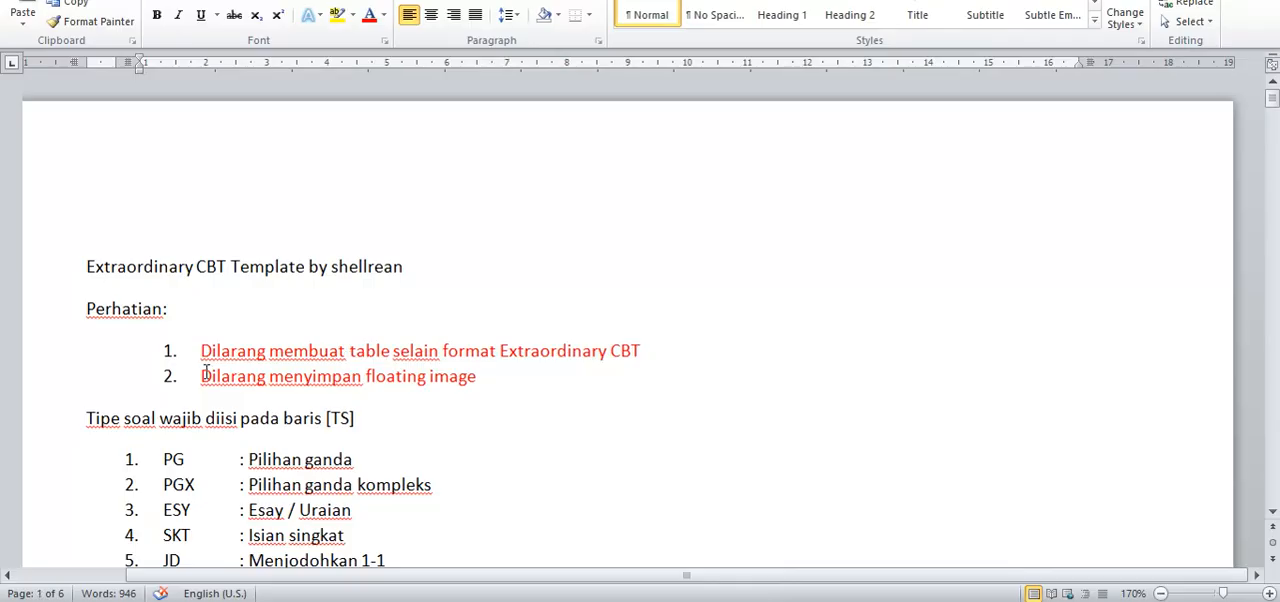
pyautogui.moveTo(203, 375); pyautogui.dragTo(486, 382)
pyautogui.scroll(-2, 420, 381)
pyautogui.scroll(-20, 420, 378)
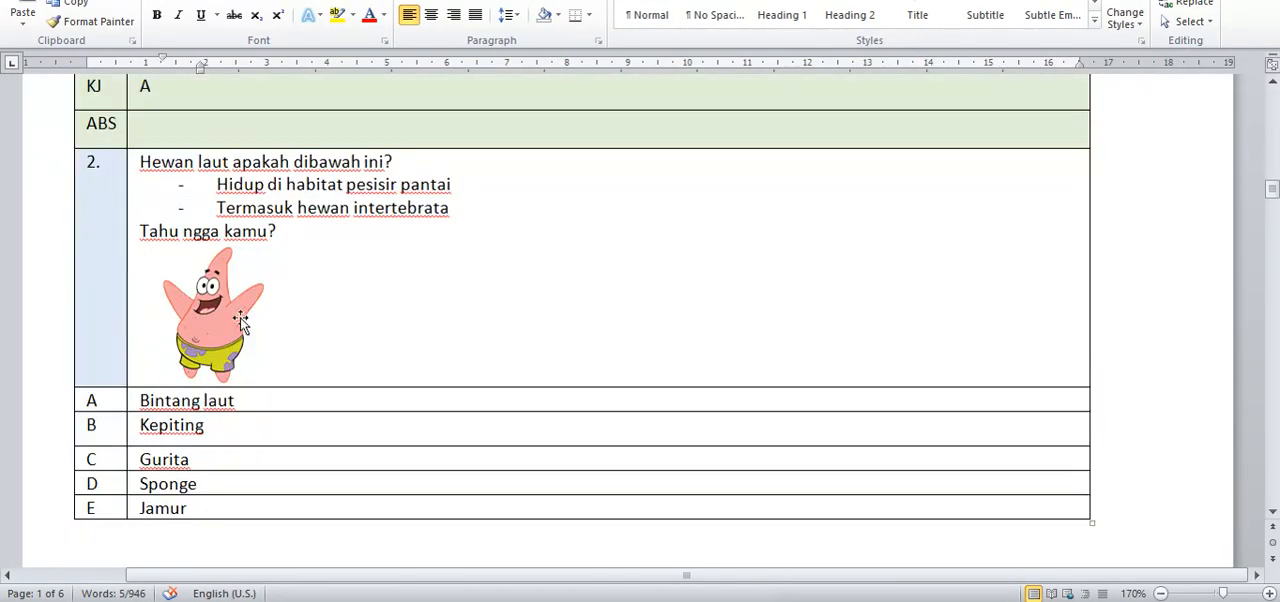
# Step: Set the text wrapping of the sea animal picture in question 2 to In Line with Text
pyautogui.click(240, 320)
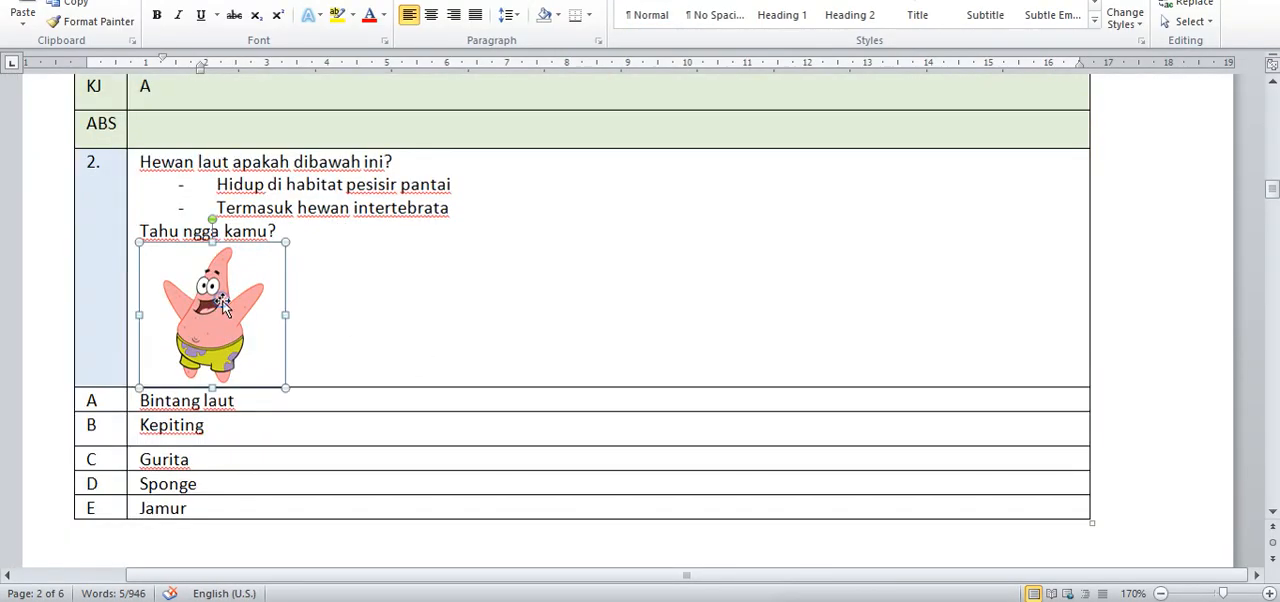
pyautogui.rightClick(226, 306)
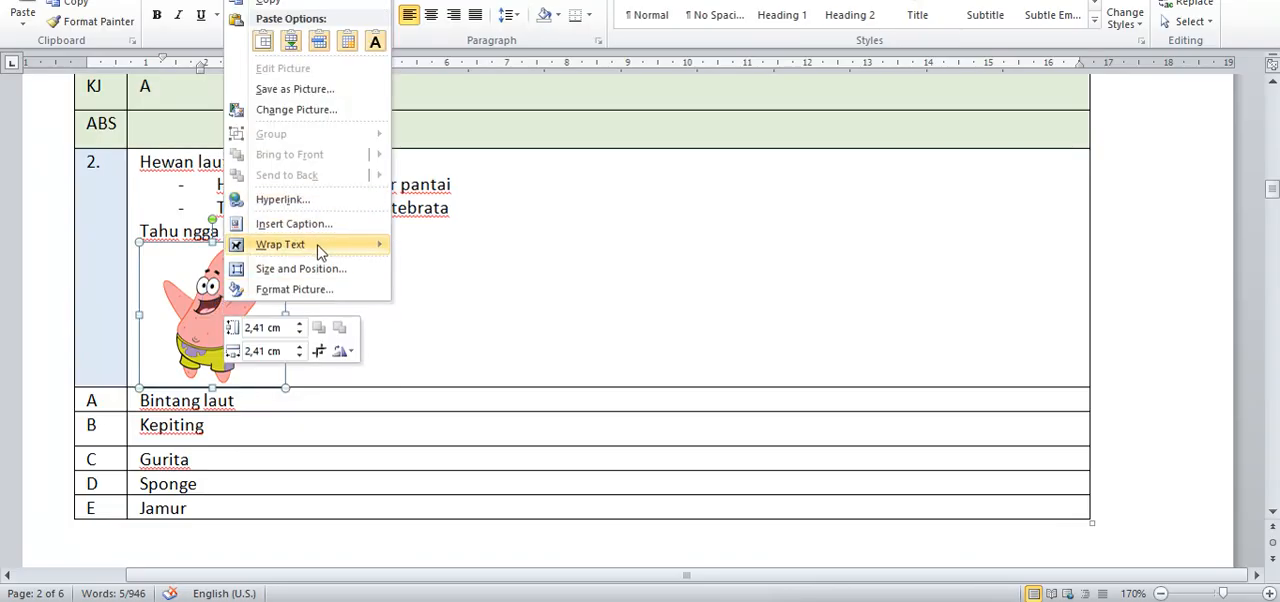
pyautogui.moveTo(320, 247)
pyautogui.click(462, 250)
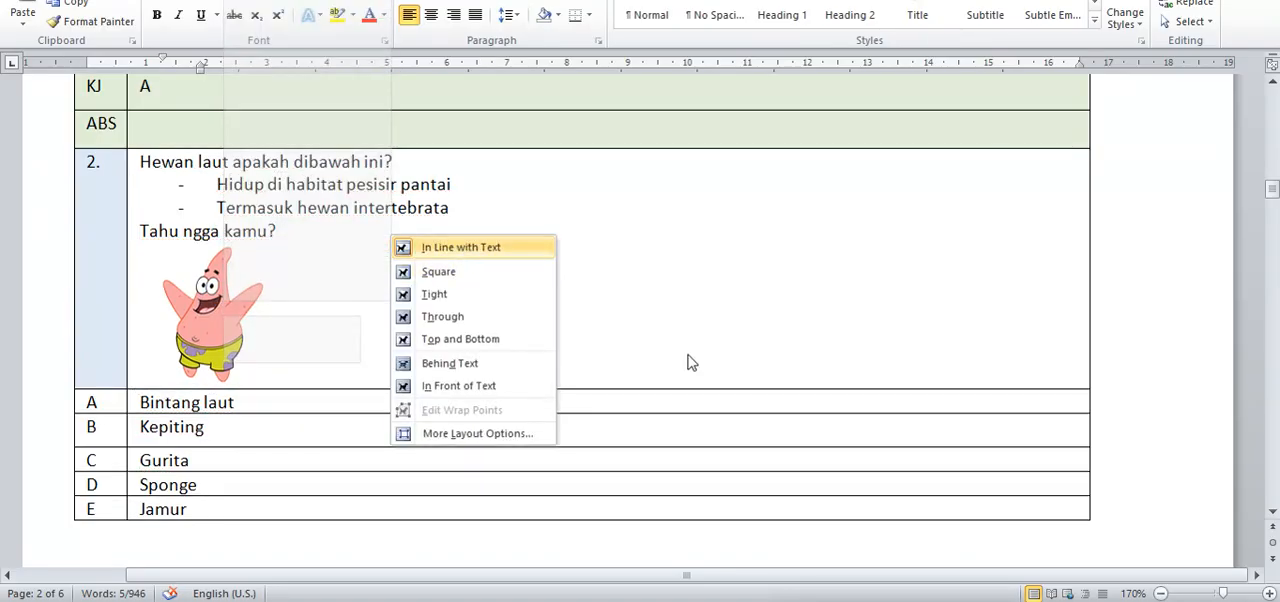
pyautogui.click(606, 434)
# Step: Examine the complex multiple-choice example's TS code, empty KD row and comma-separated KJ answer key
pyautogui.scroll(-3, 300, 378)
pyautogui.scroll(-1, 300, 378)
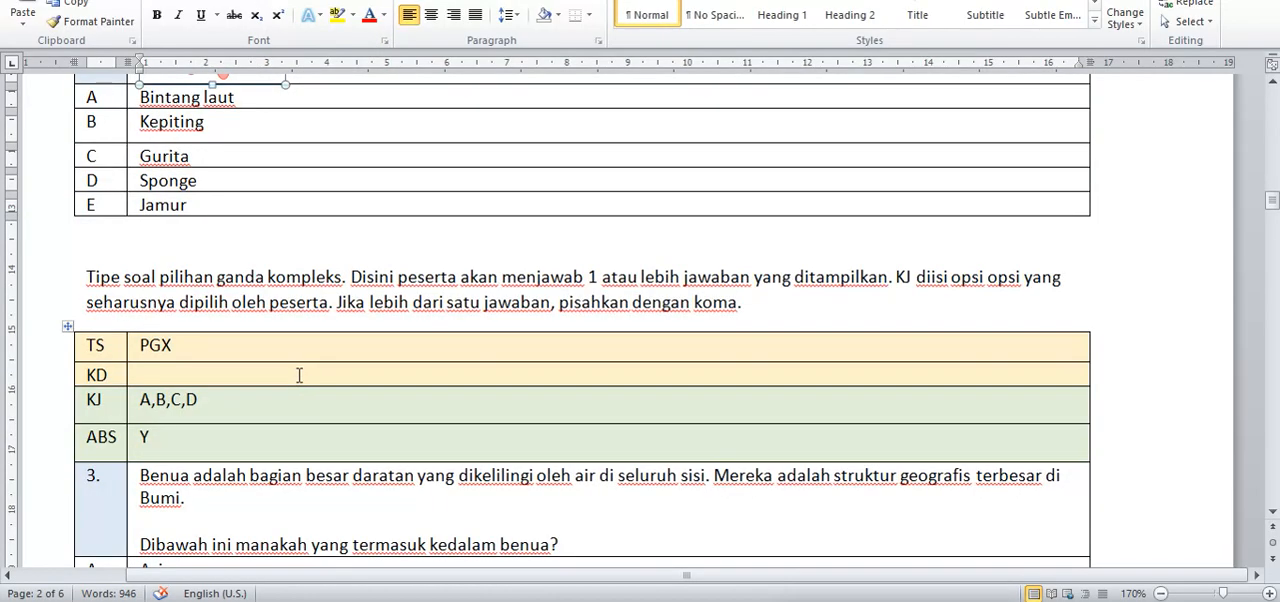
pyautogui.scroll(-1, 252, 357)
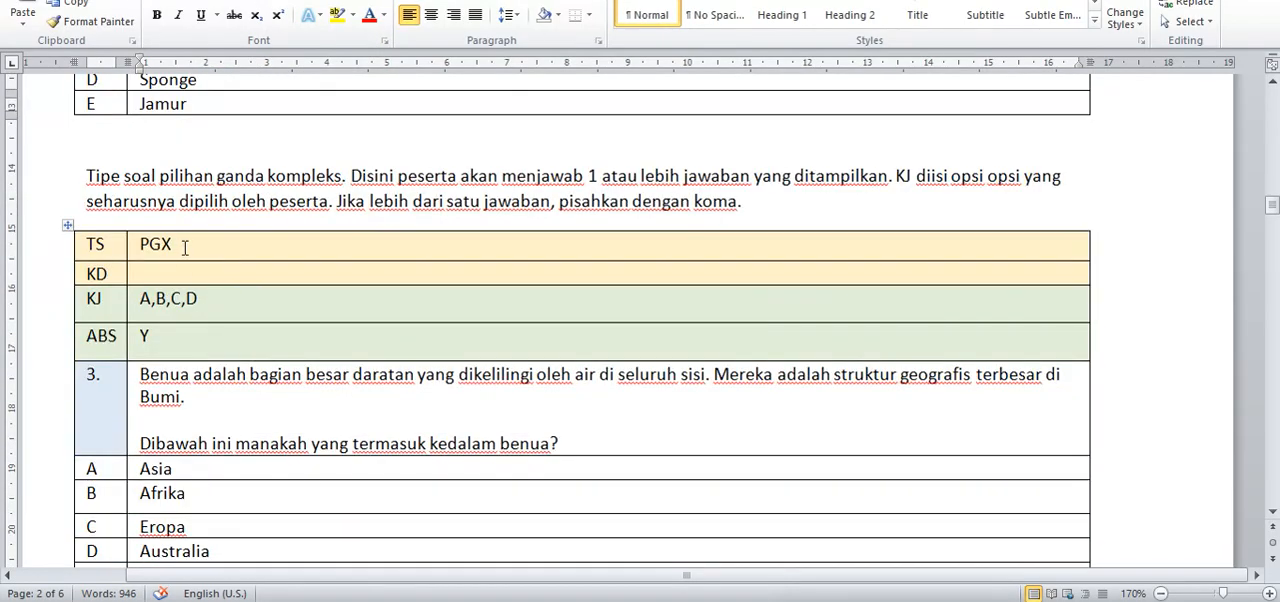
pyautogui.moveTo(172, 243); pyautogui.dragTo(145, 256)
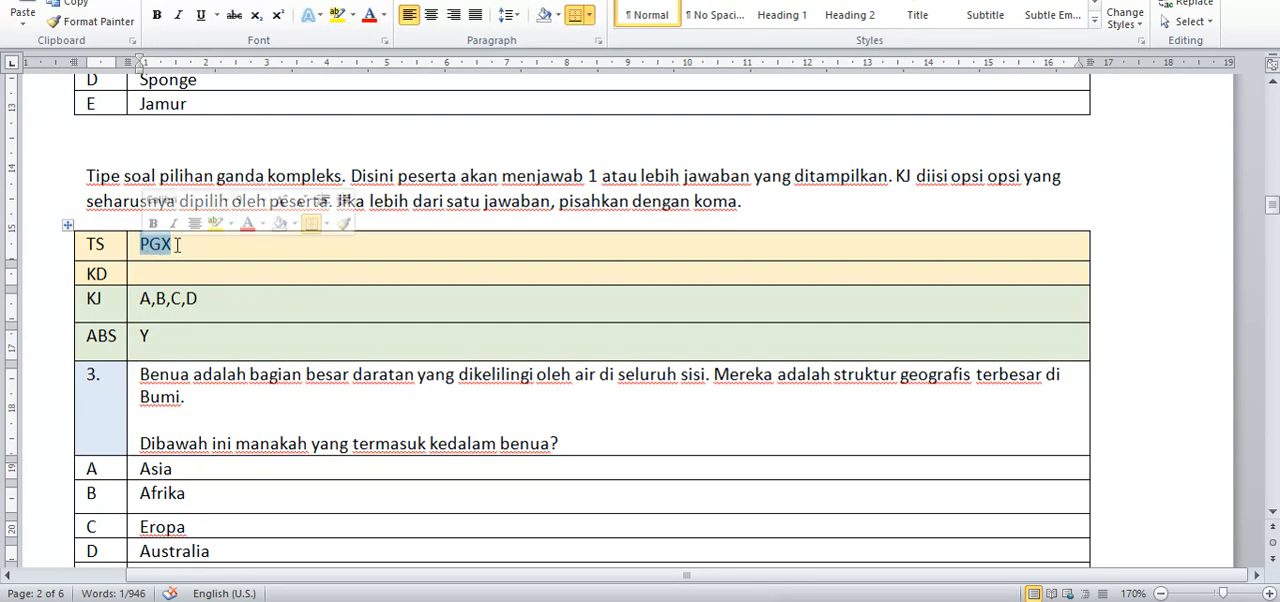
pyautogui.click(146, 273)
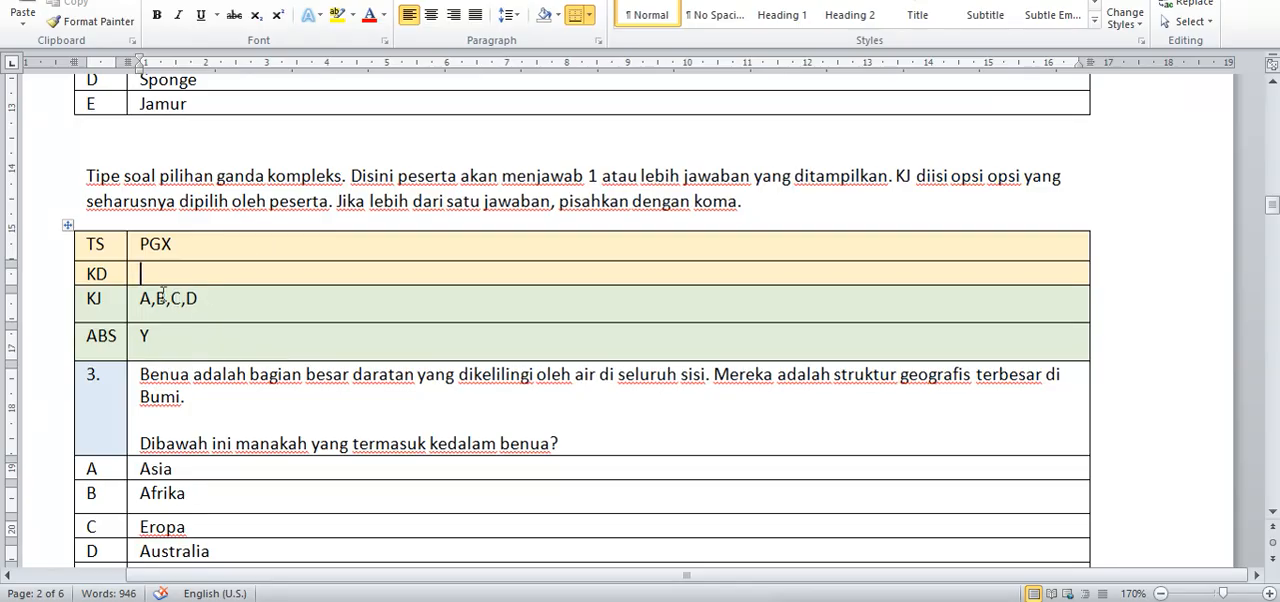
pyautogui.moveTo(210, 300); pyautogui.dragTo(141, 299)
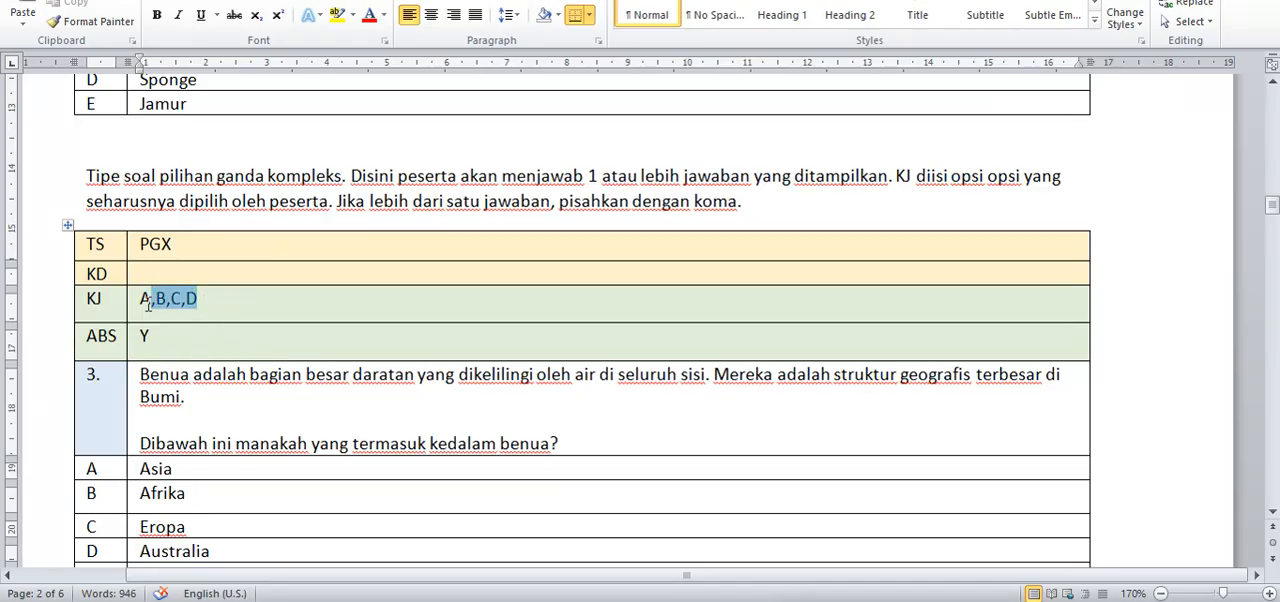
pyautogui.click(172, 316)
# Step: Copy the Pilihan ganda kompleks question text from the SASIF24 question bank and paste it over question 3's text in the Word template
pyautogui.hotkey('alt', 'Tab')
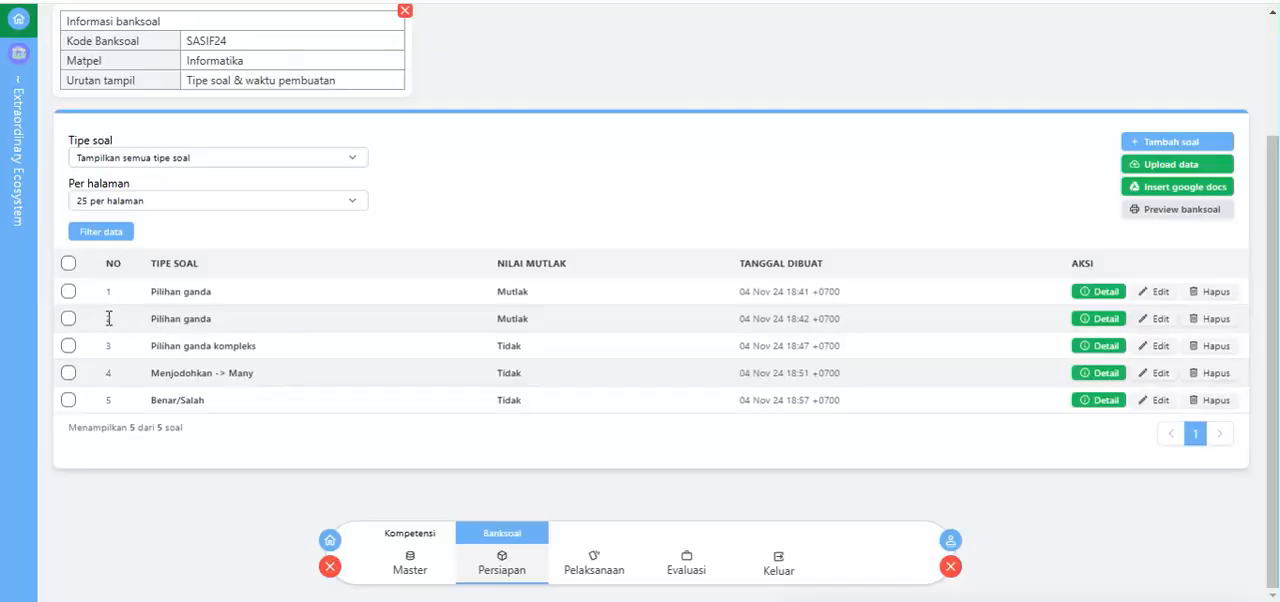
pyautogui.click(1165, 349)
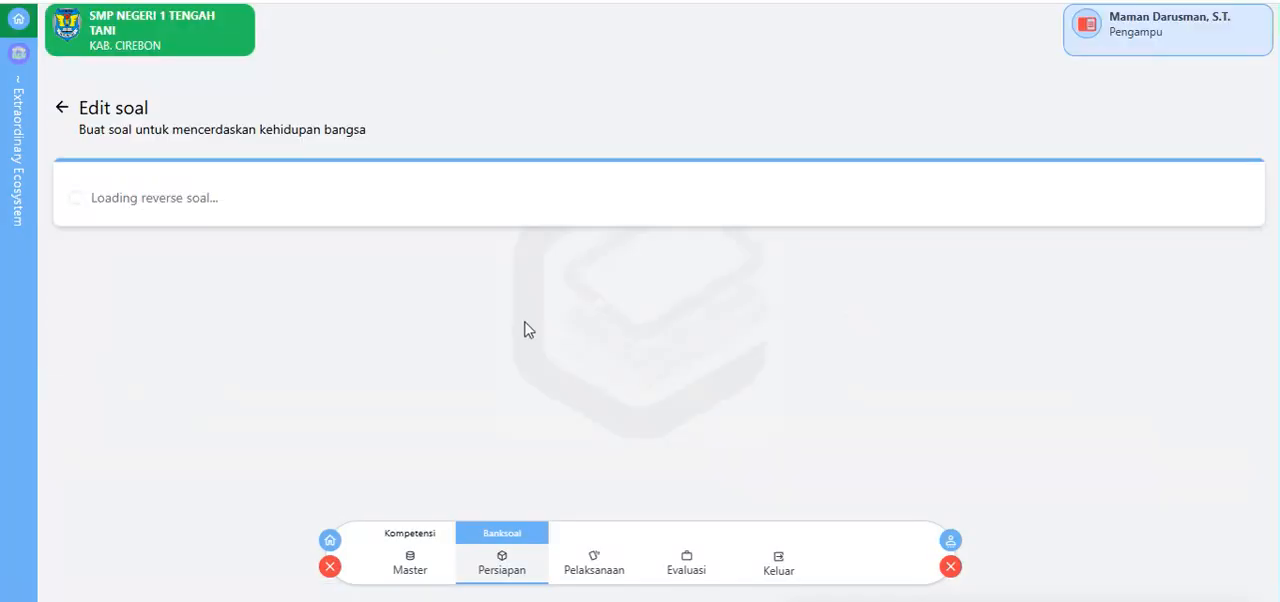
pyautogui.scroll(-2, 474, 232)
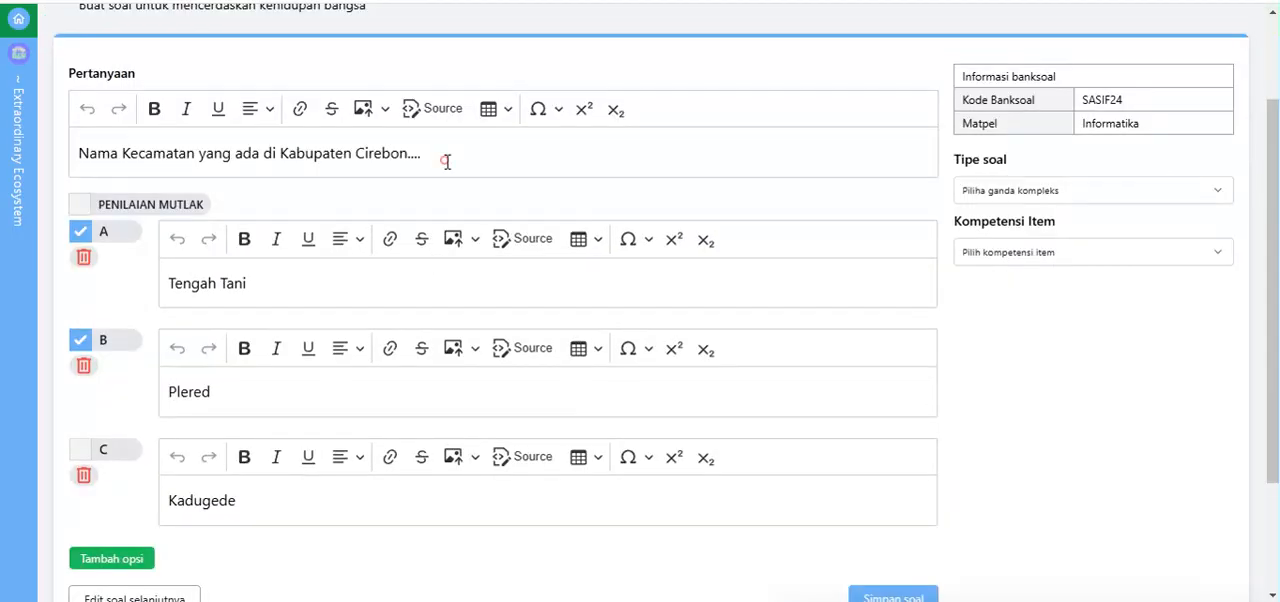
pyautogui.moveTo(446, 161); pyautogui.dragTo(33, 133)
pyautogui.hotkey('ctrl', 'c')
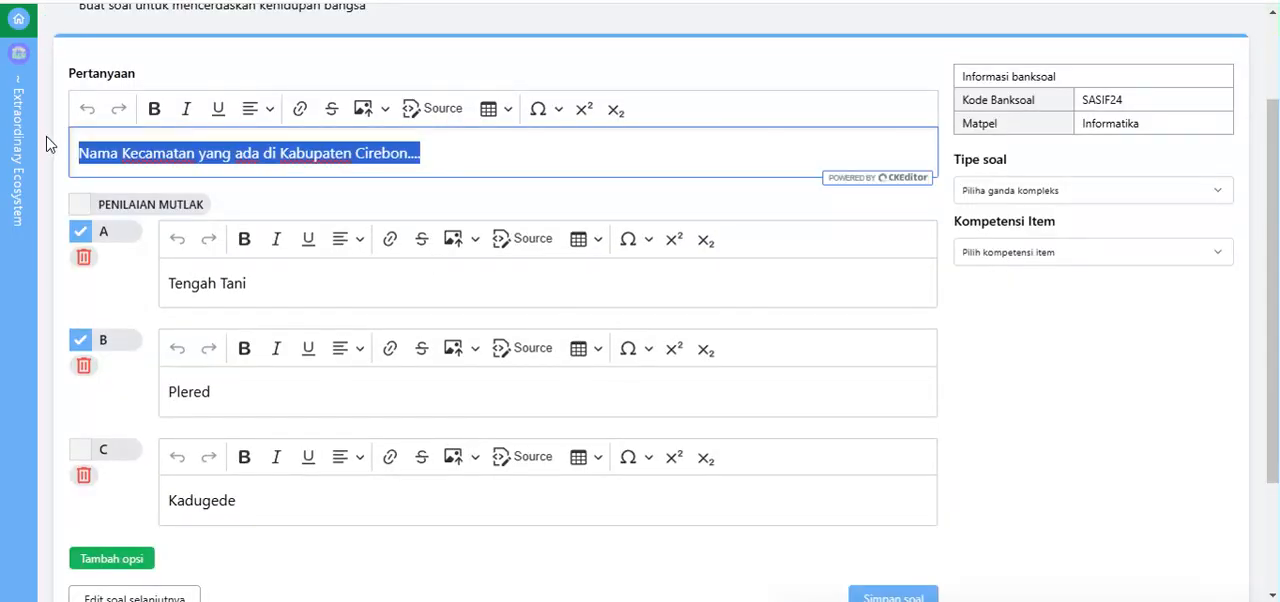
pyautogui.hotkey('alt', 'Tab')
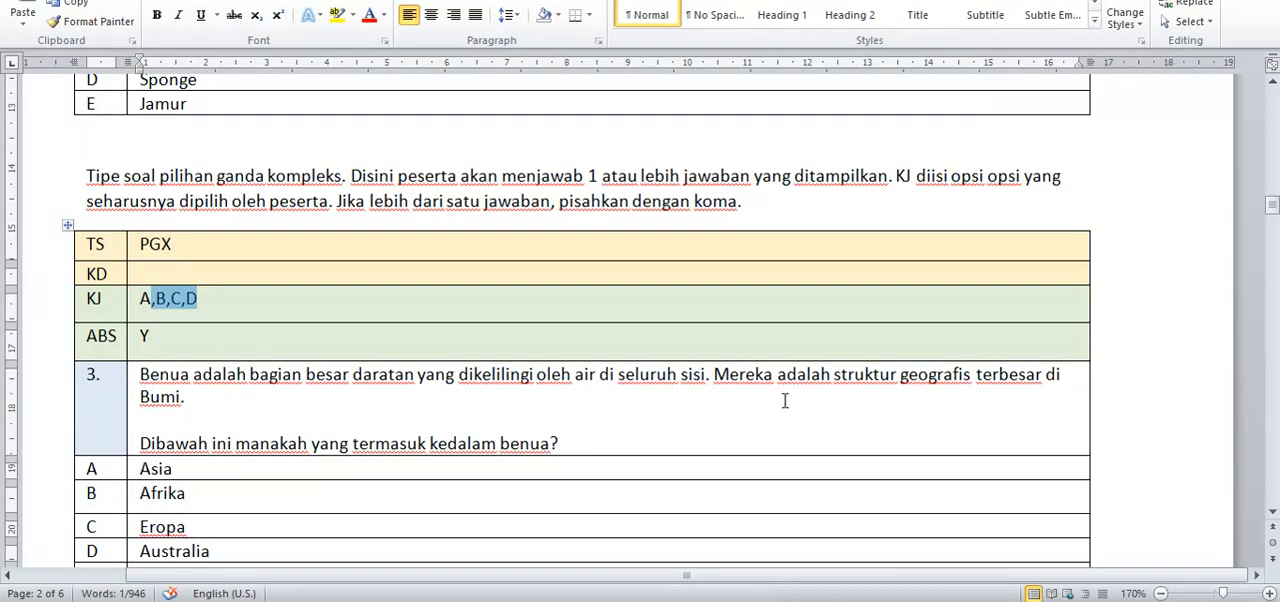
pyautogui.click(651, 400)
pyautogui.moveTo(589, 437); pyautogui.dragTo(138, 370)
pyautogui.hotkey('ctrl', 'v')
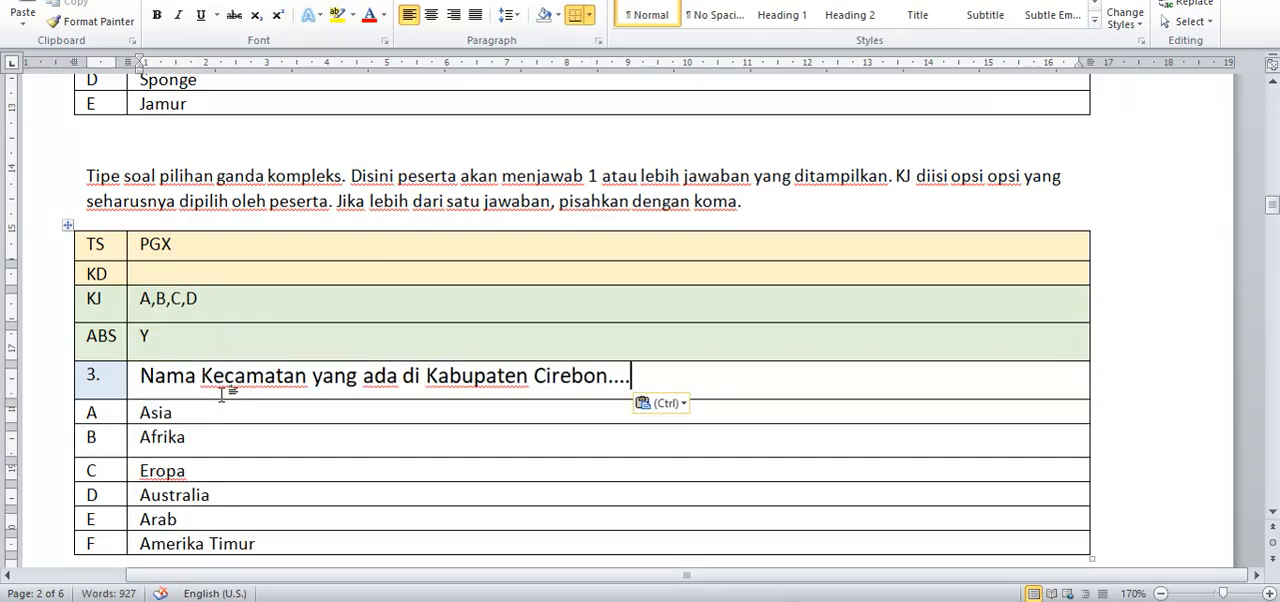
# Step: Replace question 3's answer options A and B with Tengah Tani and Plered, matching the question bank's options
pyautogui.hotkey('alt', 'Tab')
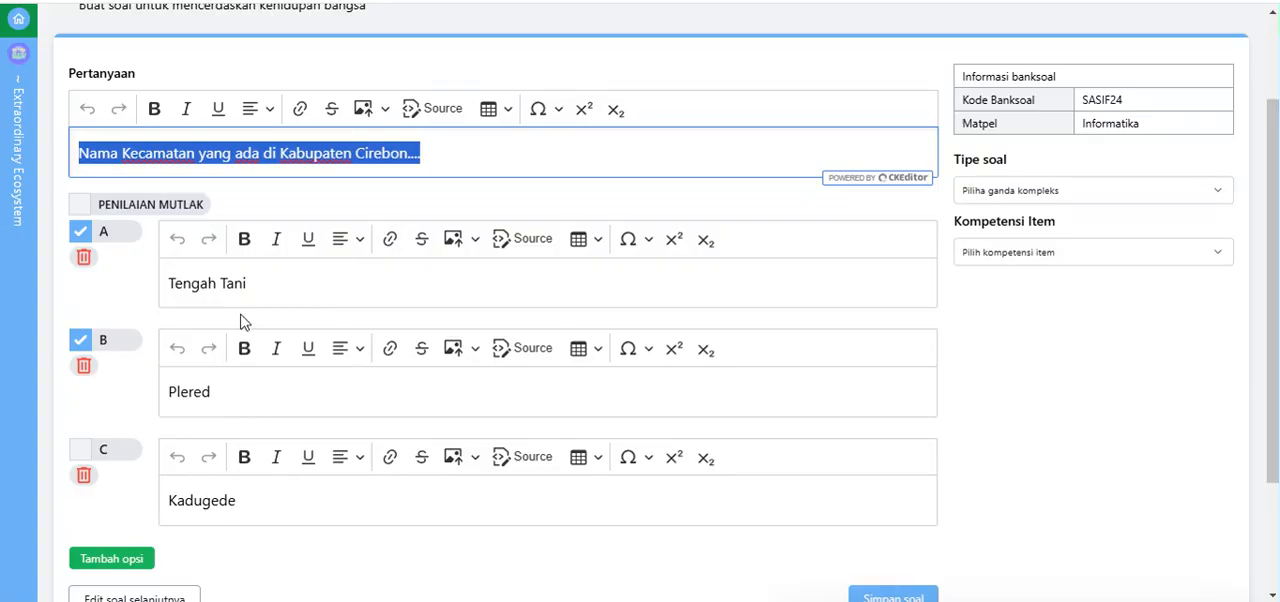
pyautogui.hotkey('alt', 'Tab')
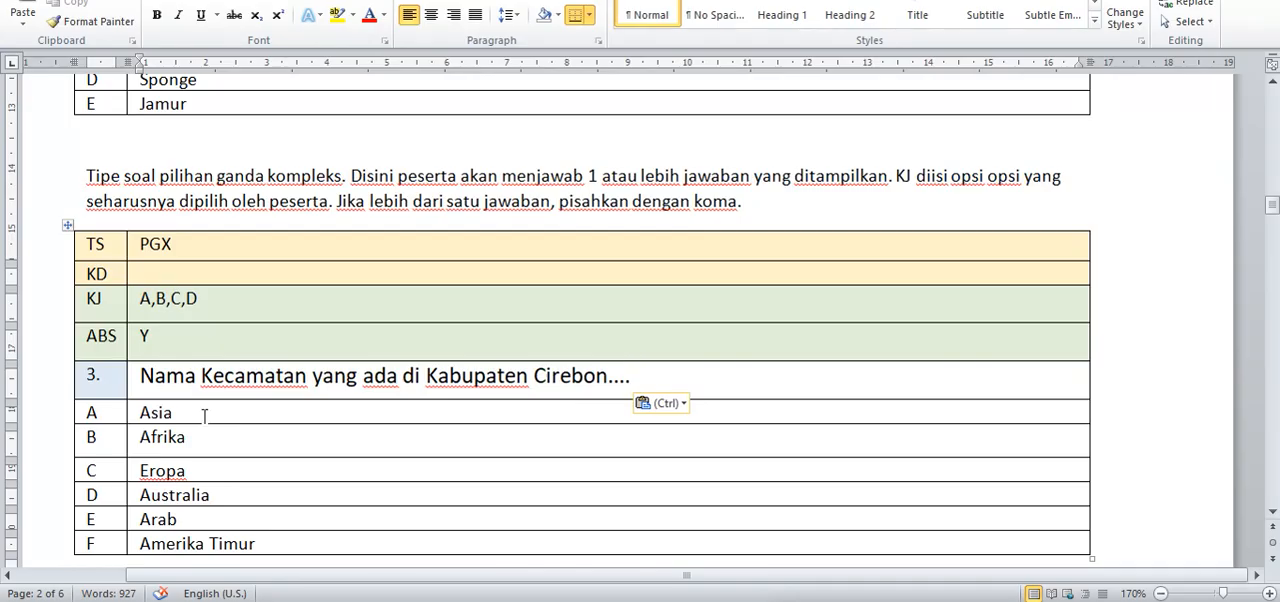
pyautogui.moveTo(206, 413); pyautogui.dragTo(130, 412)
pyautogui.write('Te')
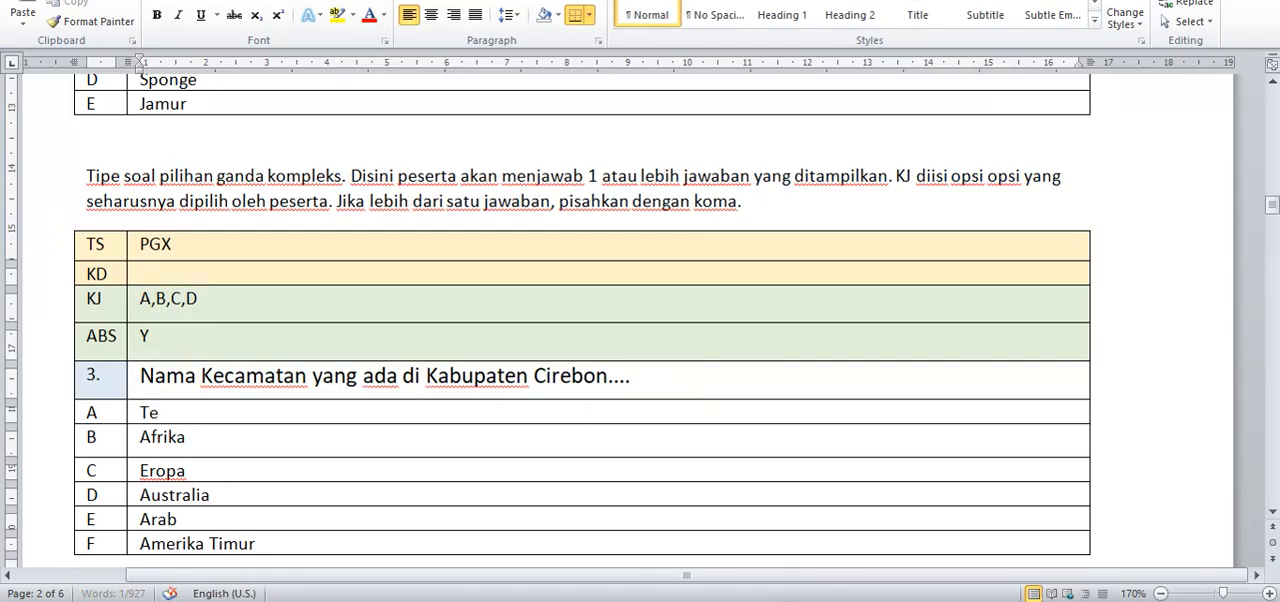
pyautogui.write('ngah Tani')
pyautogui.press('Down')
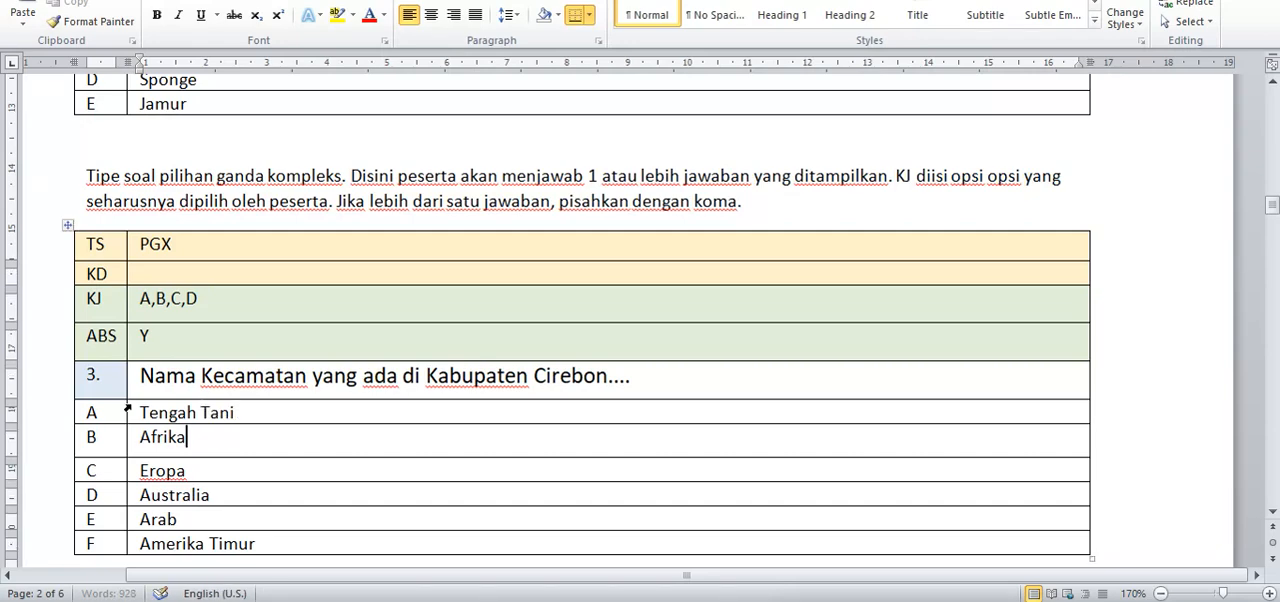
pyautogui.press('BackSpace')
pyautogui.write('Plered')
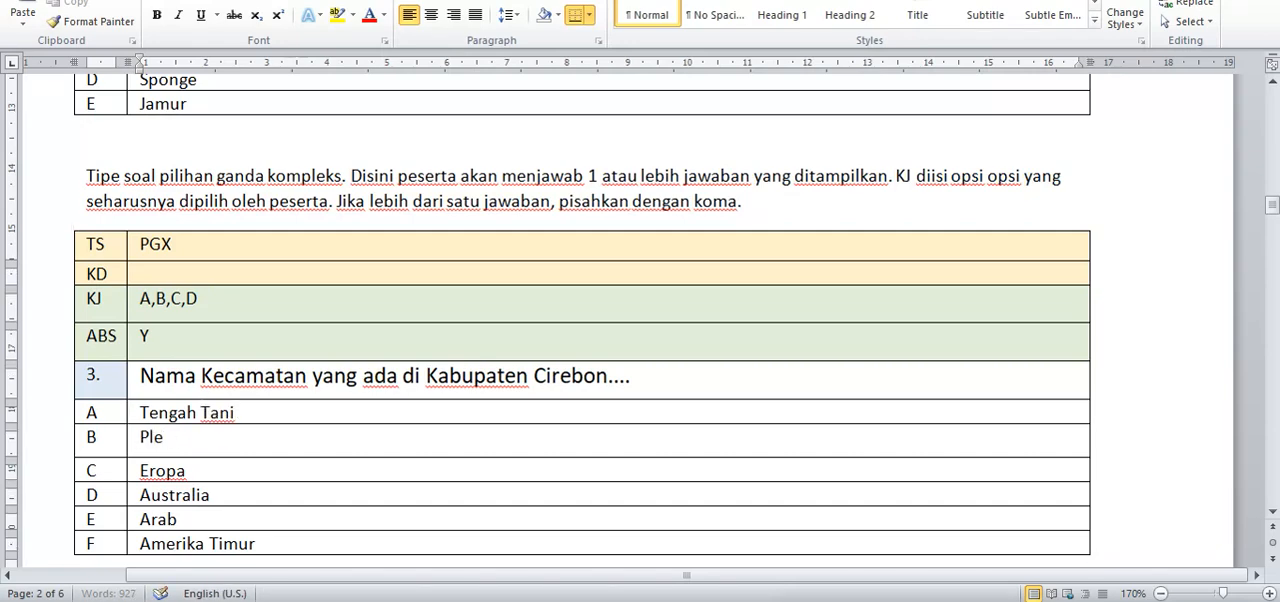
# Step: Replace the text of question 3's answer option C with Kadugede
pyautogui.press('Down')
pyautogui.press('BackSpace')
pyautogui.press('BackSpace')
pyautogui.press('BackSpace')
pyautogui.press('BackSpace')
pyautogui.press('BackSpace')
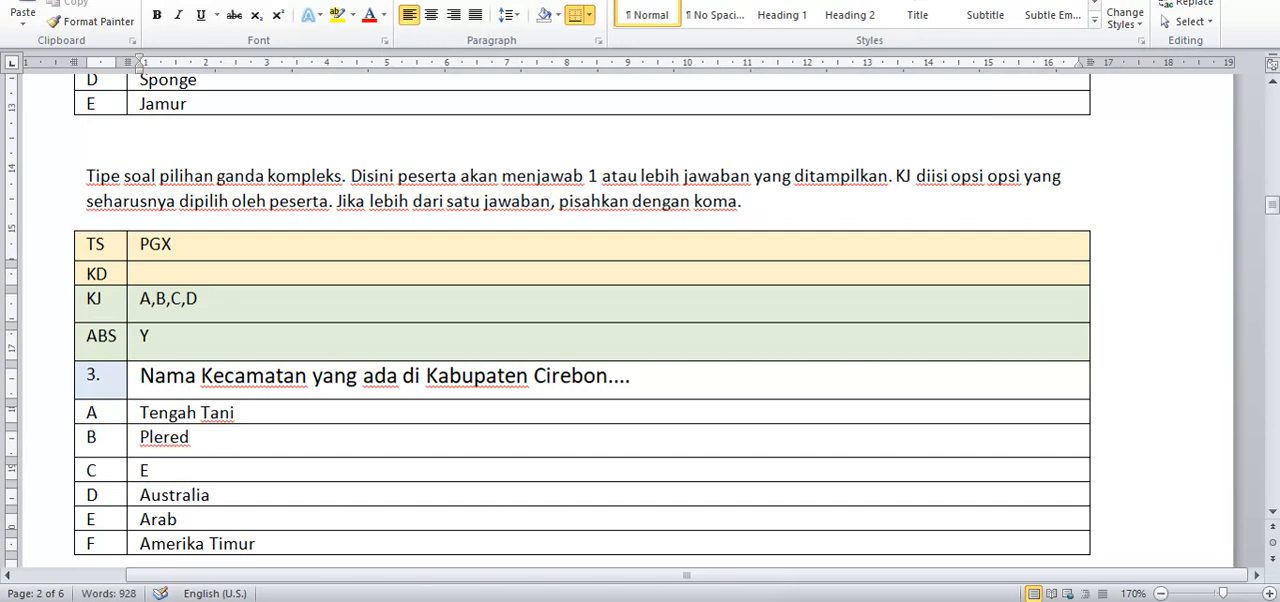
pyautogui.write('Kadugede')
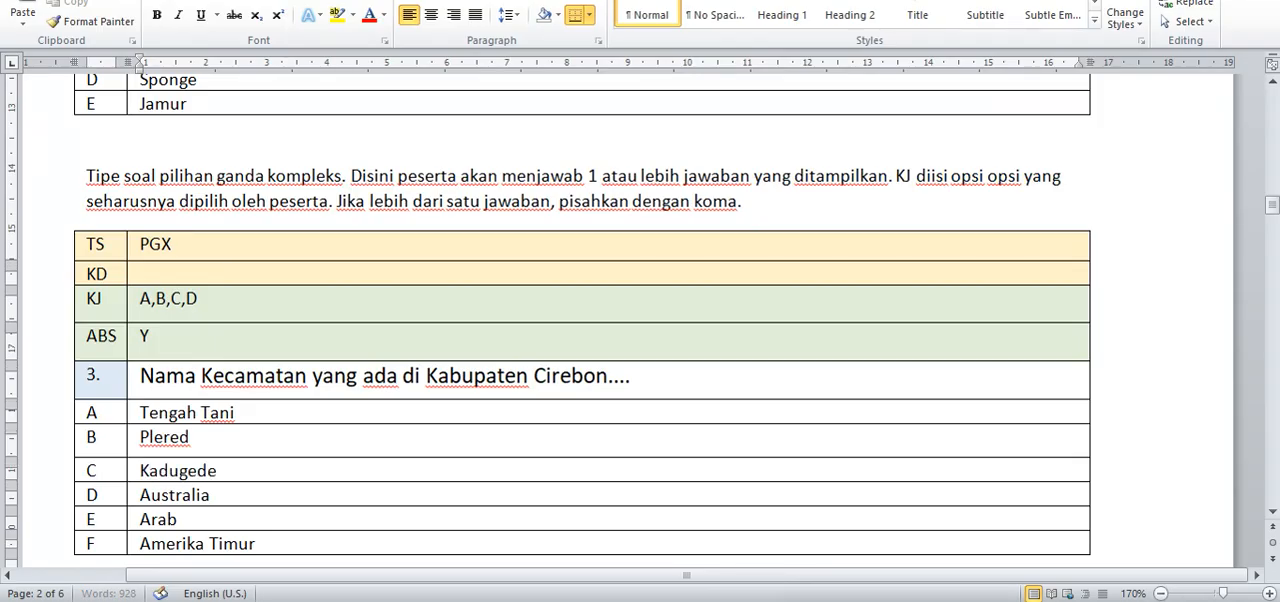
# Step: Delete the unused option rows D, E and F from the PGX question table
pyautogui.scroll(-1, 114, 410)
pyautogui.moveTo(268, 445); pyautogui.dragTo(96, 394)
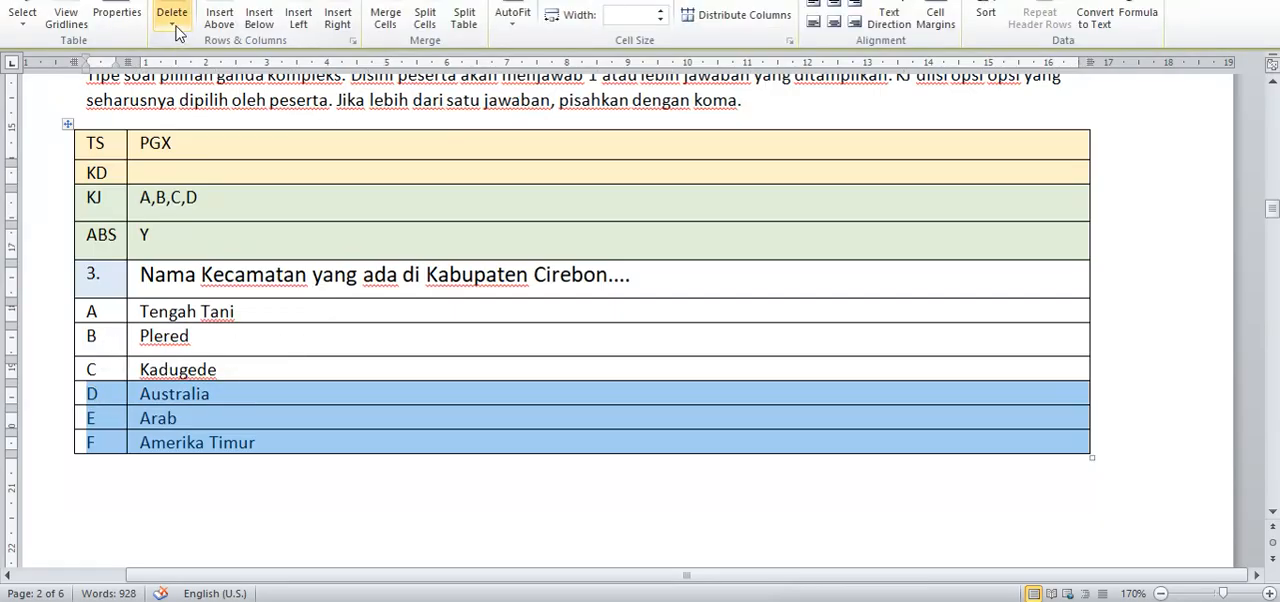
pyautogui.click(172, 14)
pyautogui.click(200, 86)
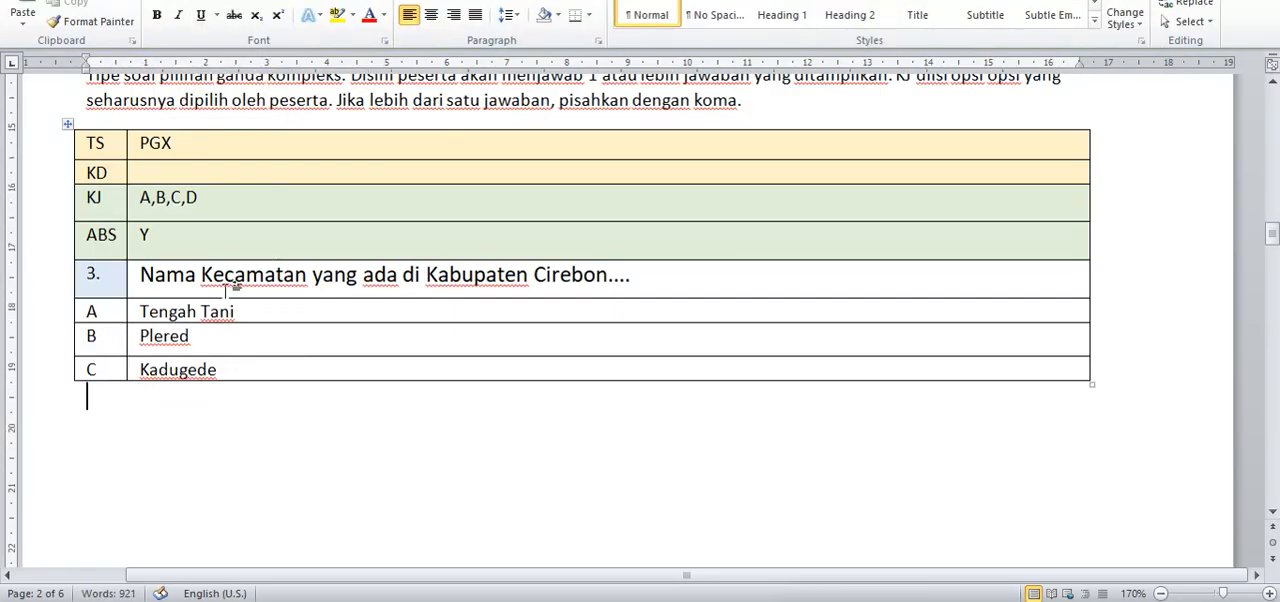
# Step: Shorten the PGX question's KJ answer key to A,B
pyautogui.click(208, 195)
pyautogui.moveTo(208, 195); pyautogui.dragTo(163, 197)
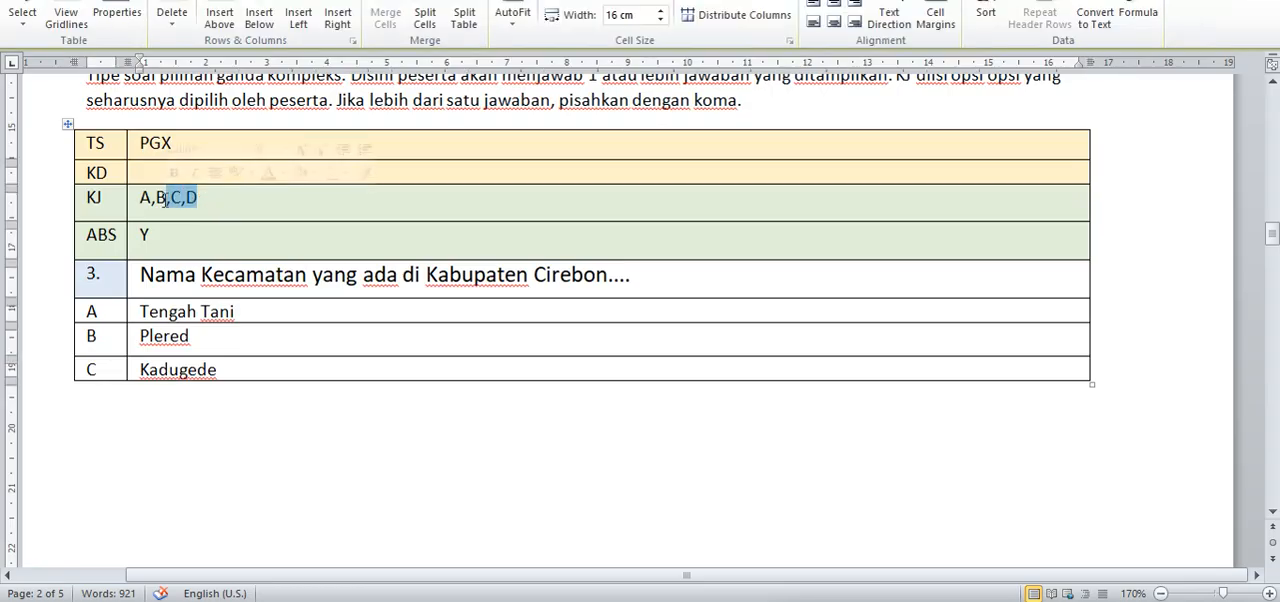
pyautogui.press('BackSpace')
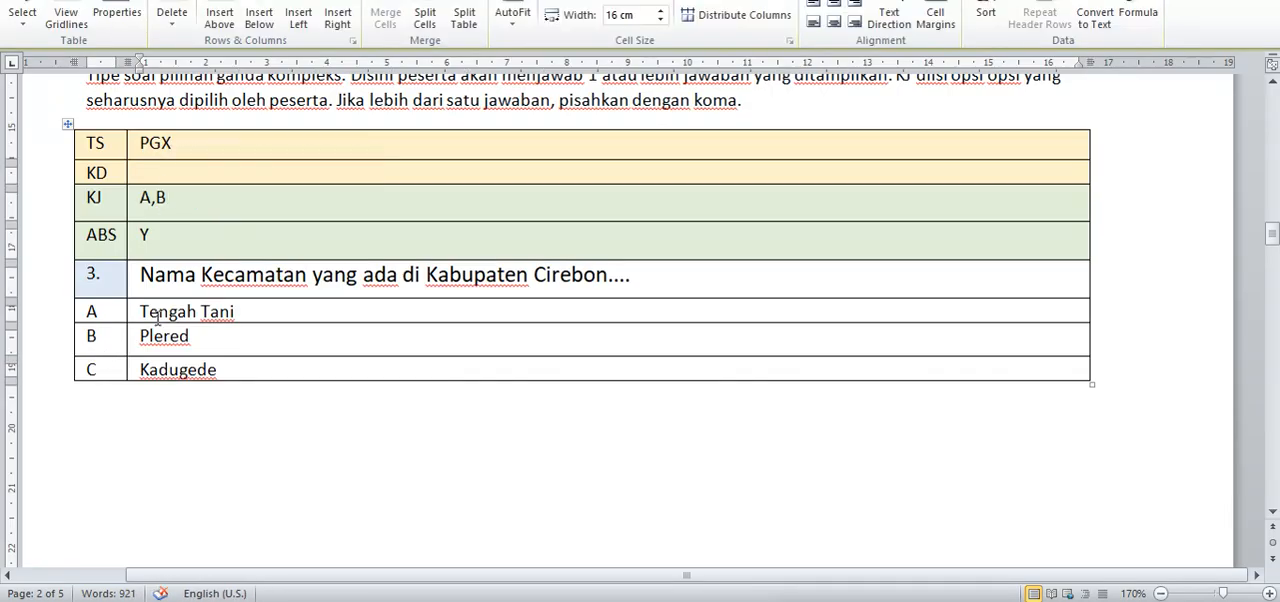
# Step: Renumber the PGX question about Kecamatan names as 4
pyautogui.scroll(2, 104, 276)
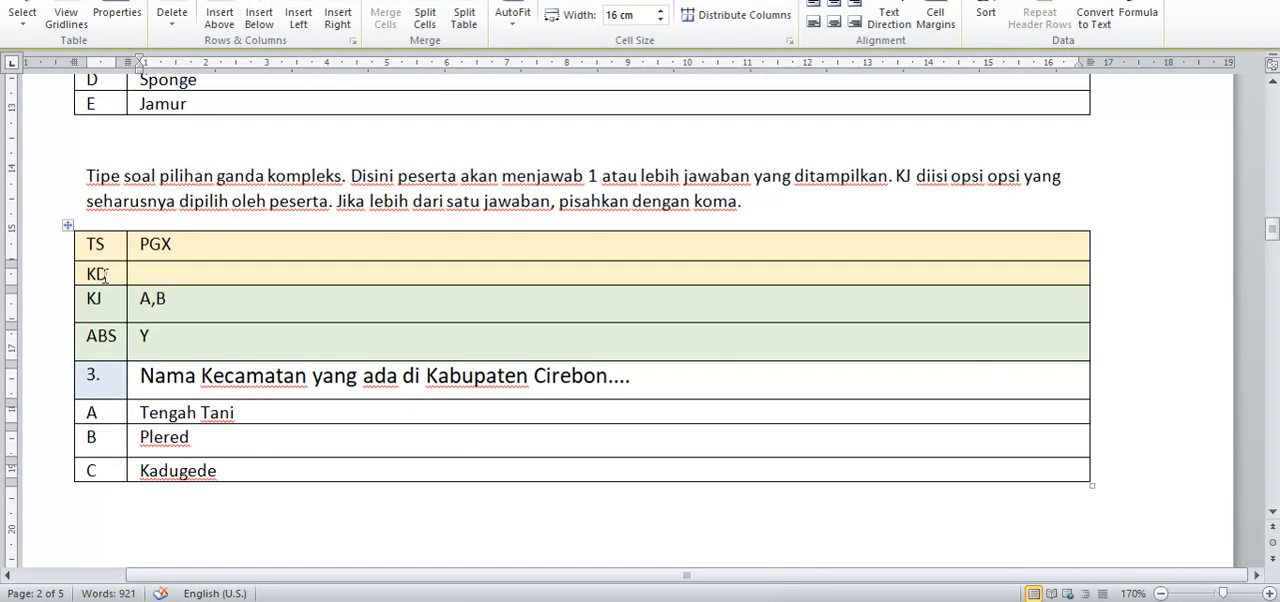
pyautogui.click(94, 375)
pyautogui.press('BackSpace')
pyautogui.press('BackSpace')
pyautogui.write('4.')
# Step: Renumber the PG question with the sea animal picture as 3
pyautogui.scroll(6, 211, 226)
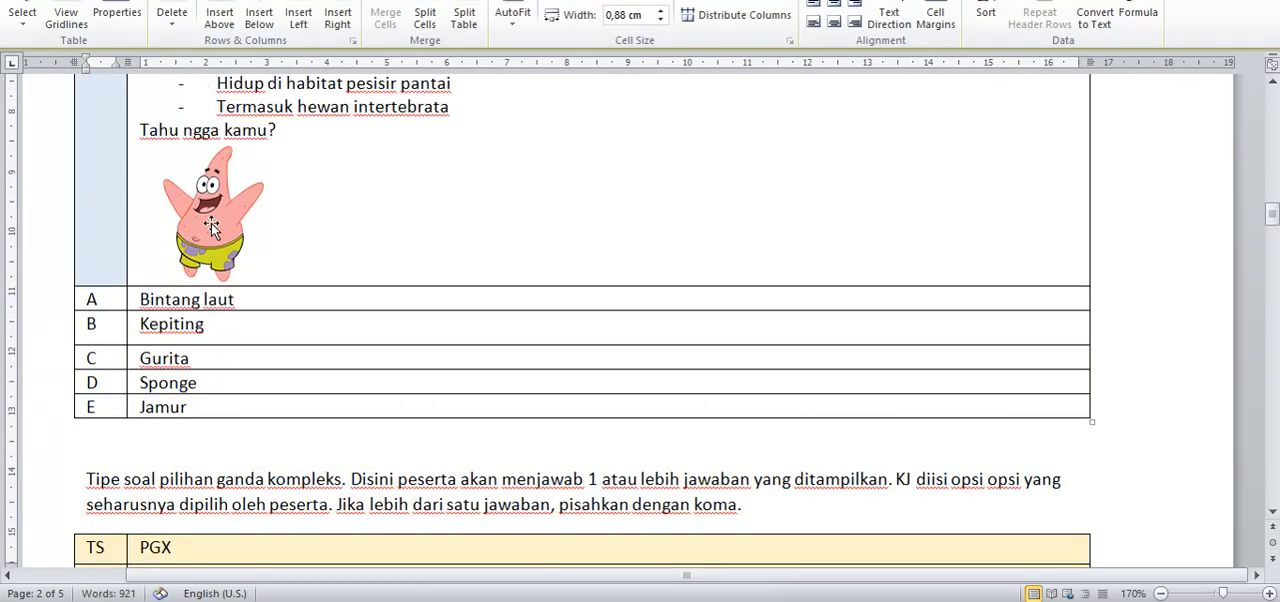
pyautogui.scroll(4, 211, 226)
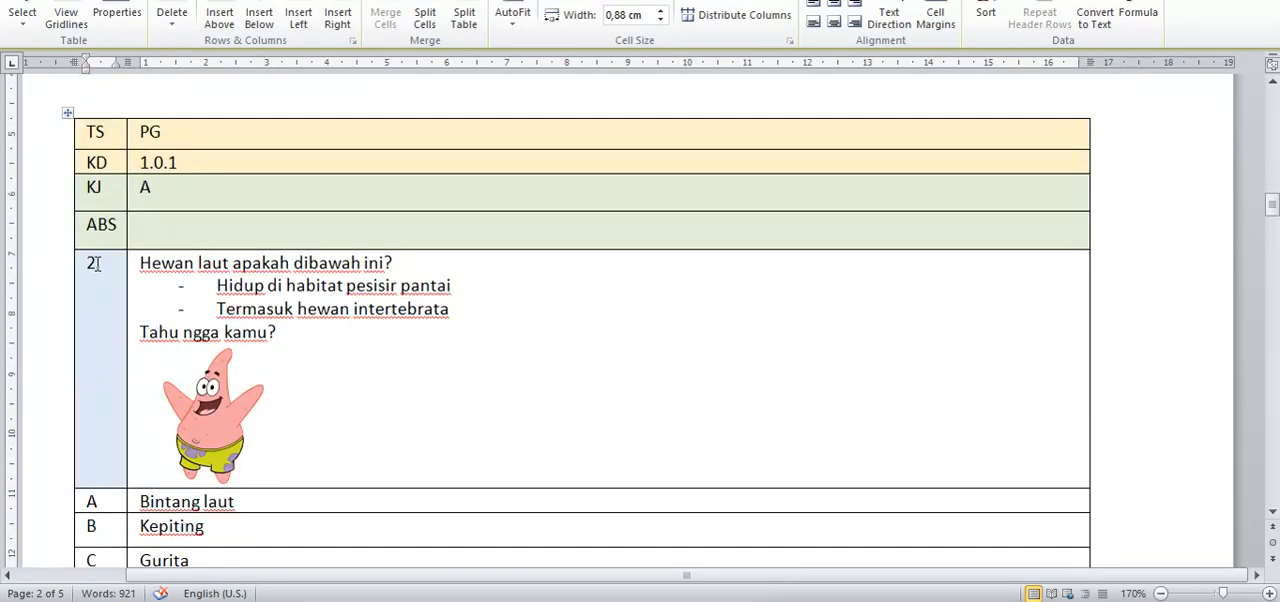
pyautogui.click(96, 263)
pyautogui.press('BackSpace')
pyautogui.press('BackSpace')
pyautogui.write('3.')
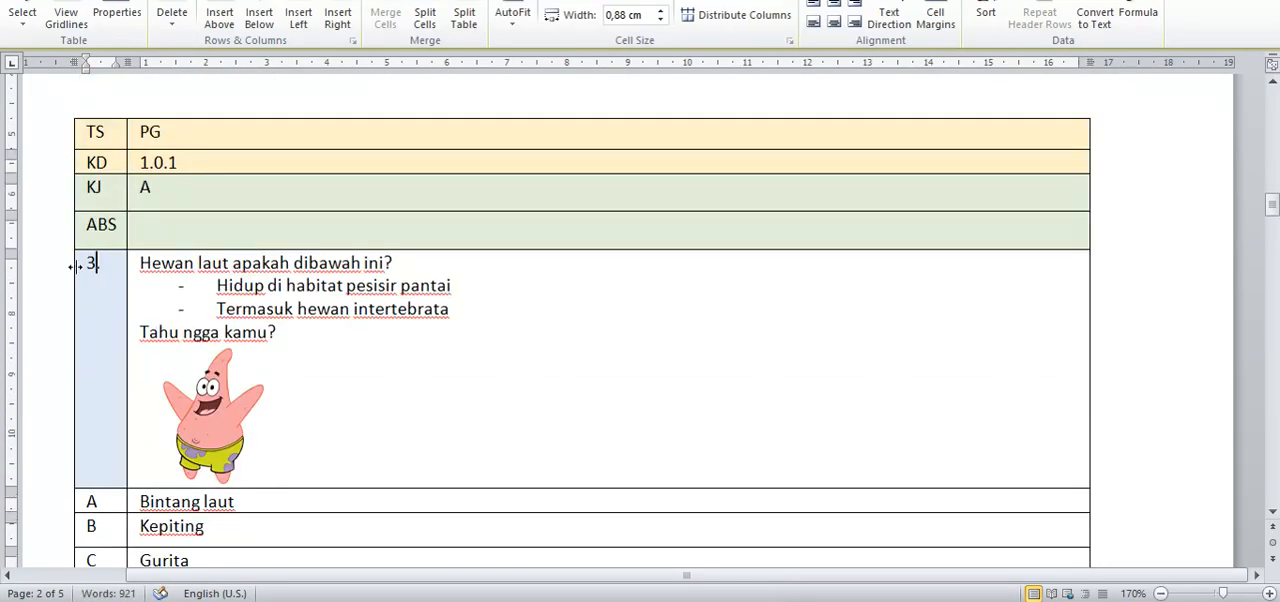
# Step: Look through the template's remaining question types, from the PGX table past SKT and JD to the JDX matching question
pyautogui.scroll(-10, 76, 266)
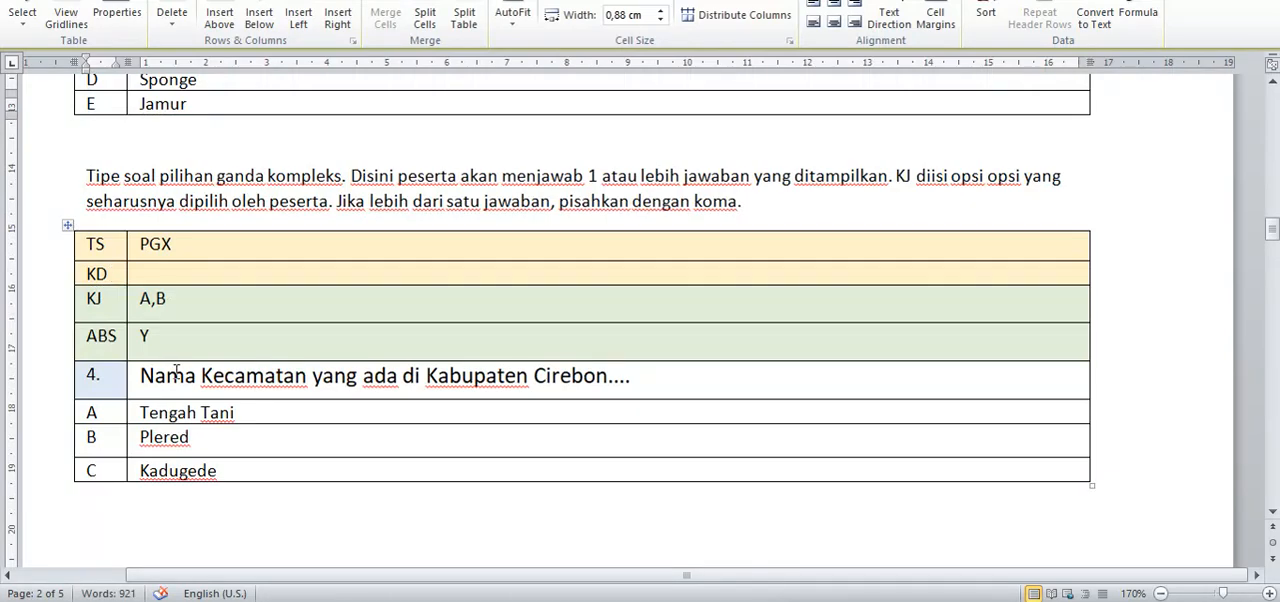
pyautogui.scroll(-2, 176, 372)
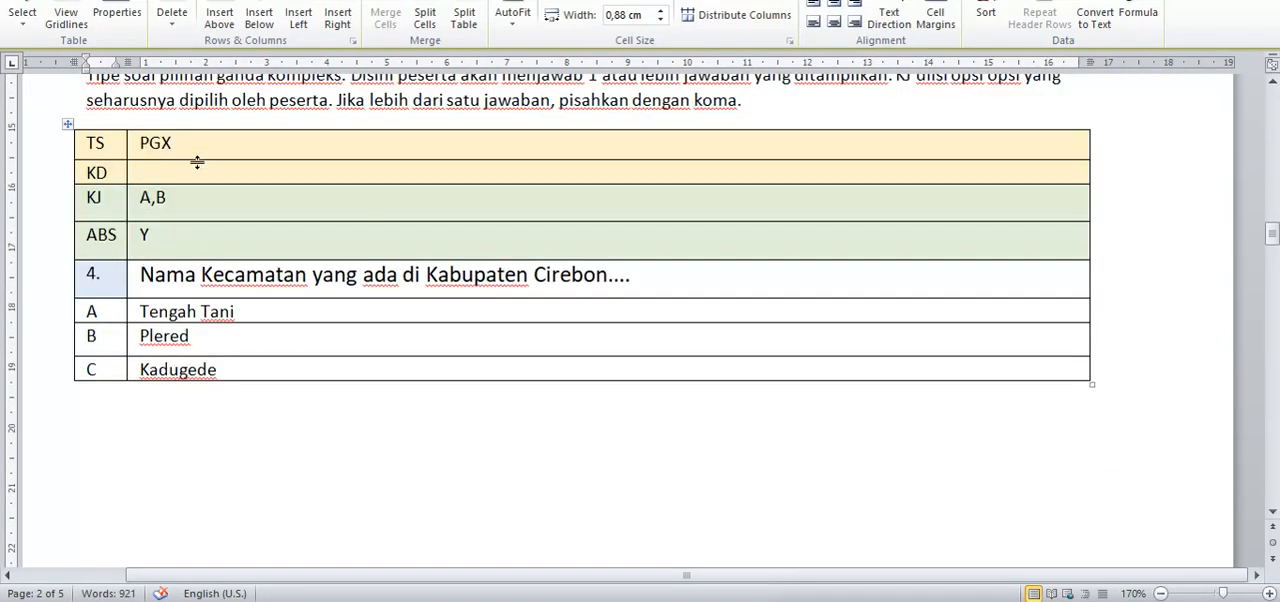
pyautogui.scroll(-15, 202, 240)
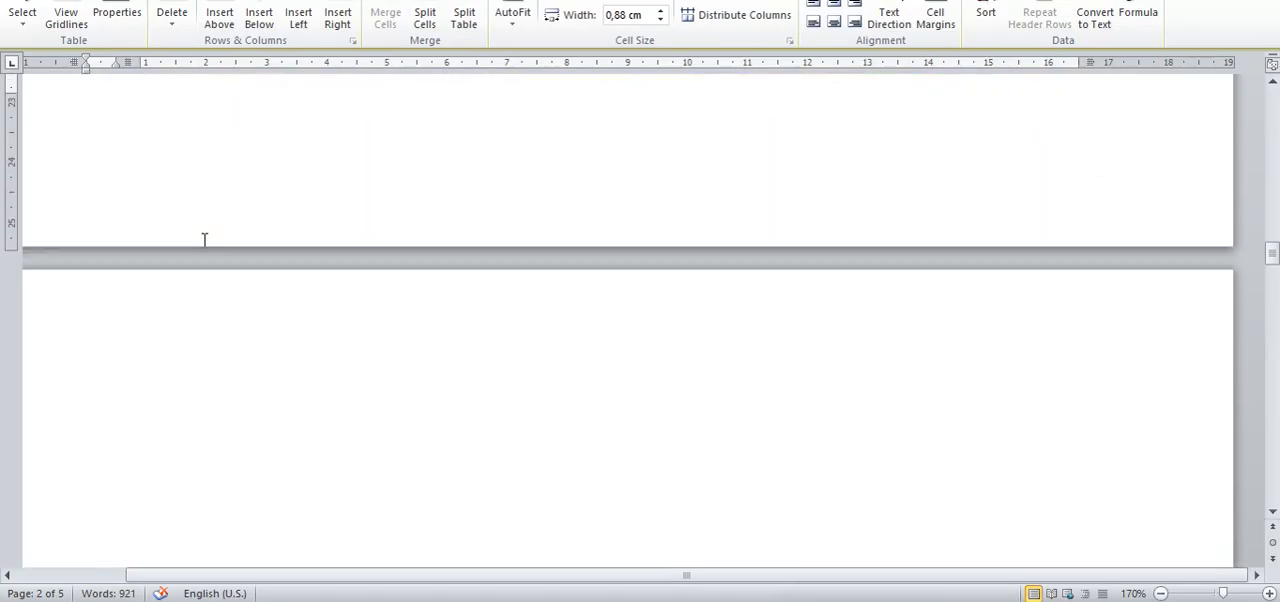
pyautogui.scroll(-8, 204, 240)
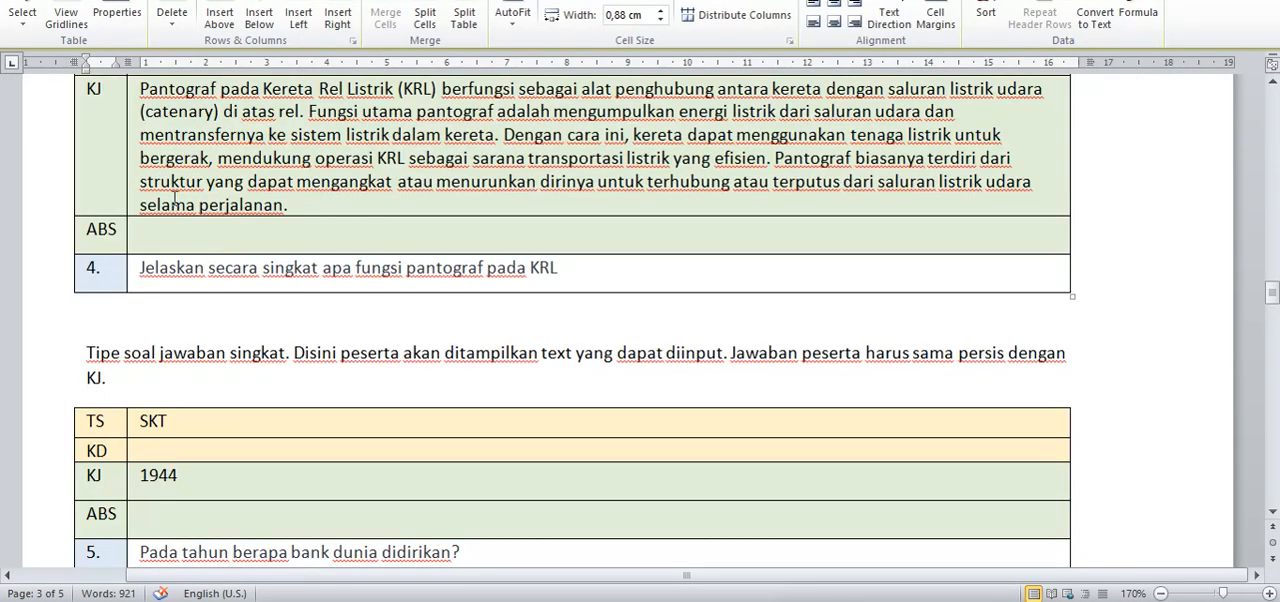
pyautogui.scroll(-6, 195, 331)
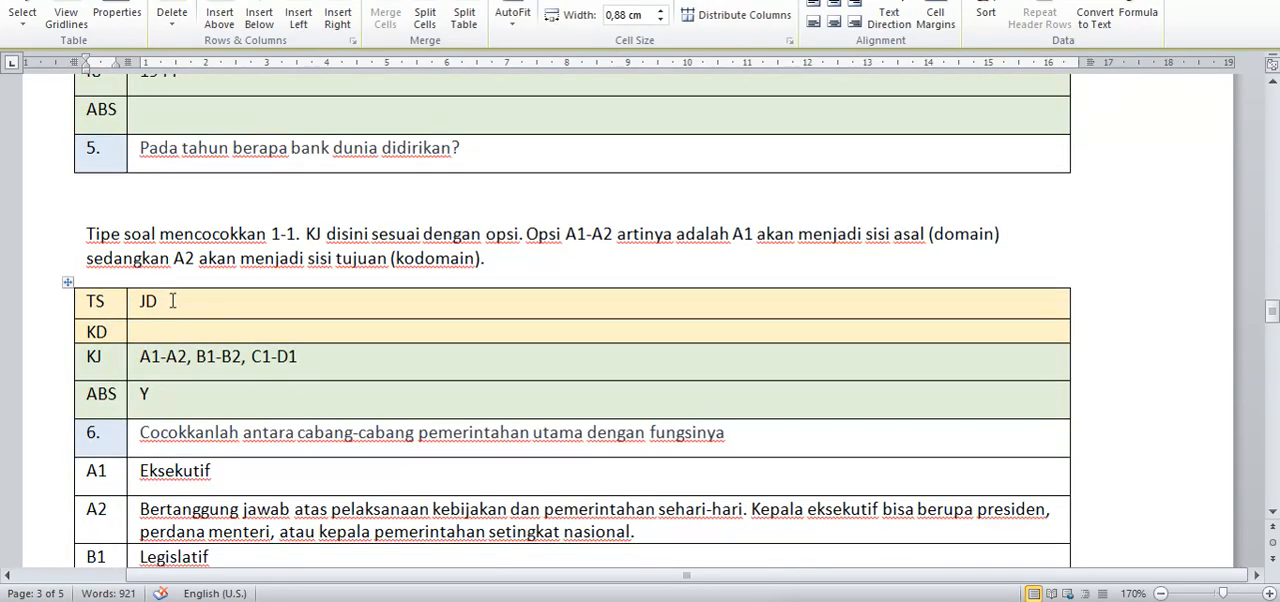
pyautogui.scroll(-20, 172, 300)
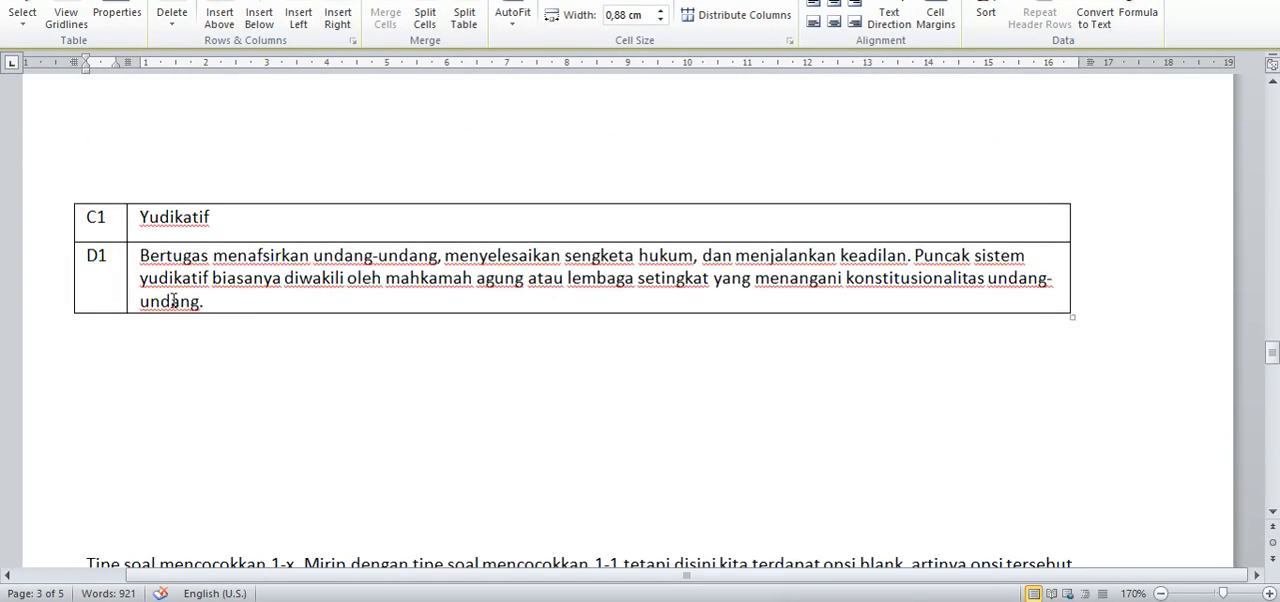
pyautogui.scroll(-4, 173, 300)
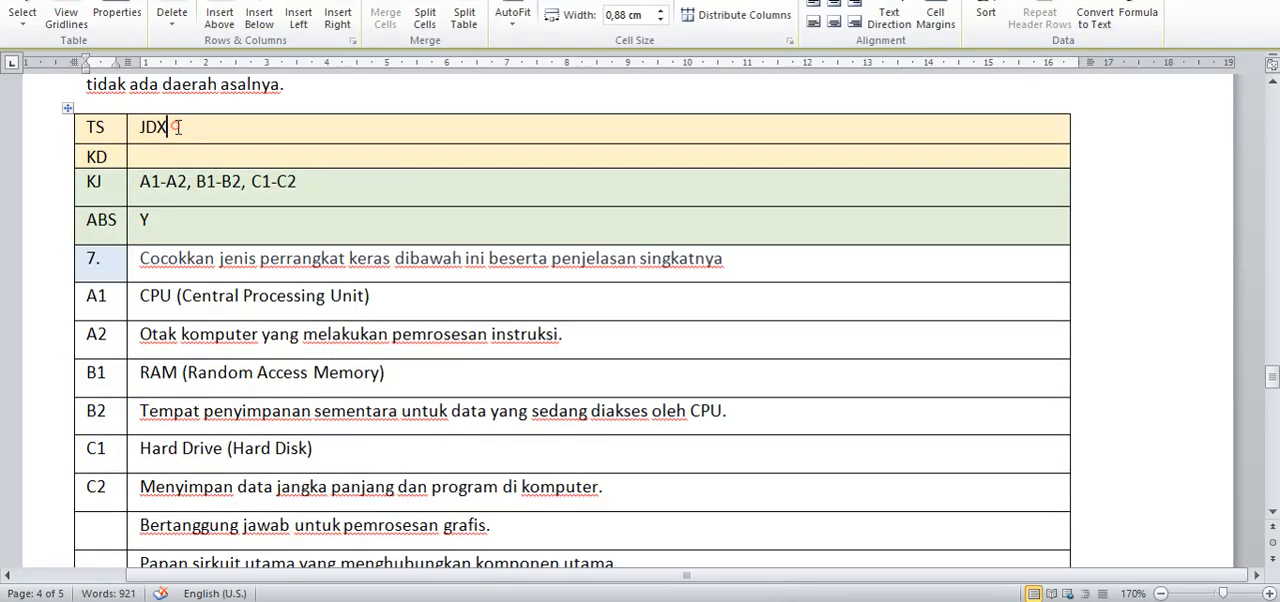
pyautogui.moveTo(176, 127); pyautogui.dragTo(139, 128)
pyautogui.click(186, 125)
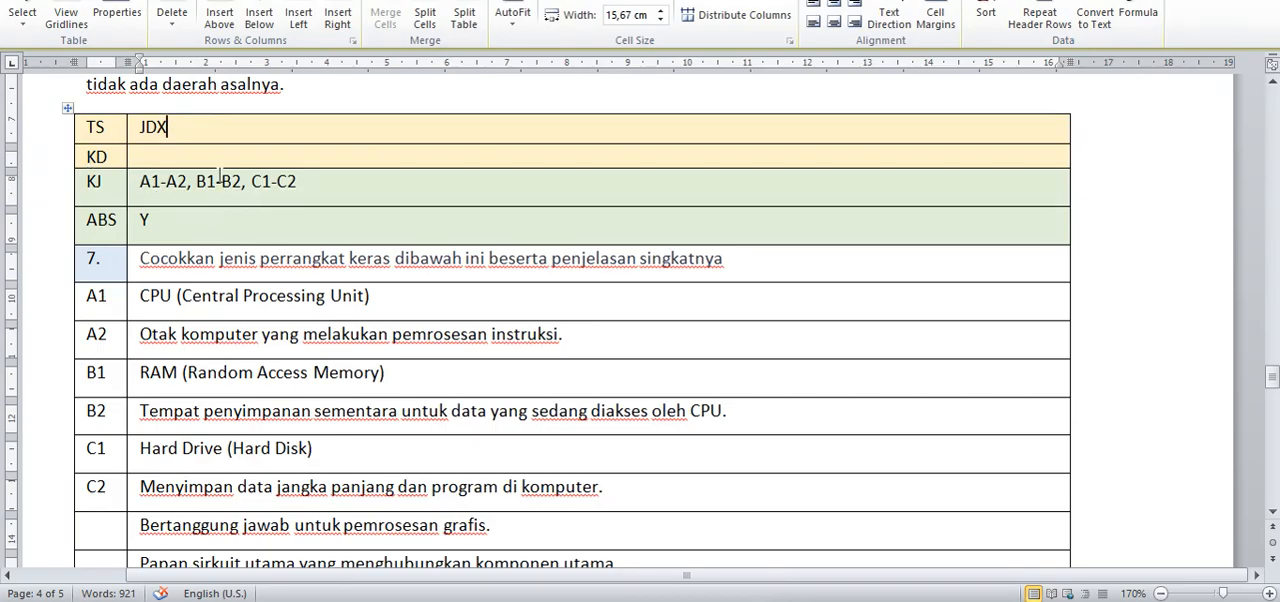
pyautogui.click(148, 158)
# Step: Switch to the web question bank and open the Menjodohkan -> Many question for editing
pyautogui.hotkey('alt', 'Tab')
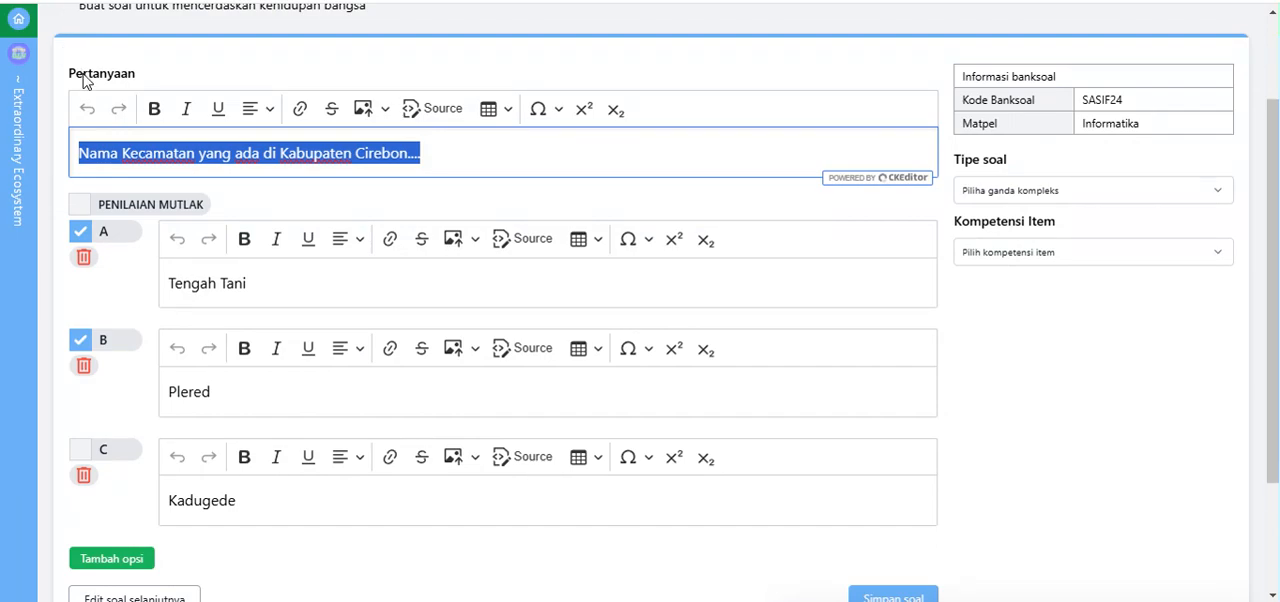
pyautogui.scroll(2, 85, 80)
pyautogui.click(61, 107)
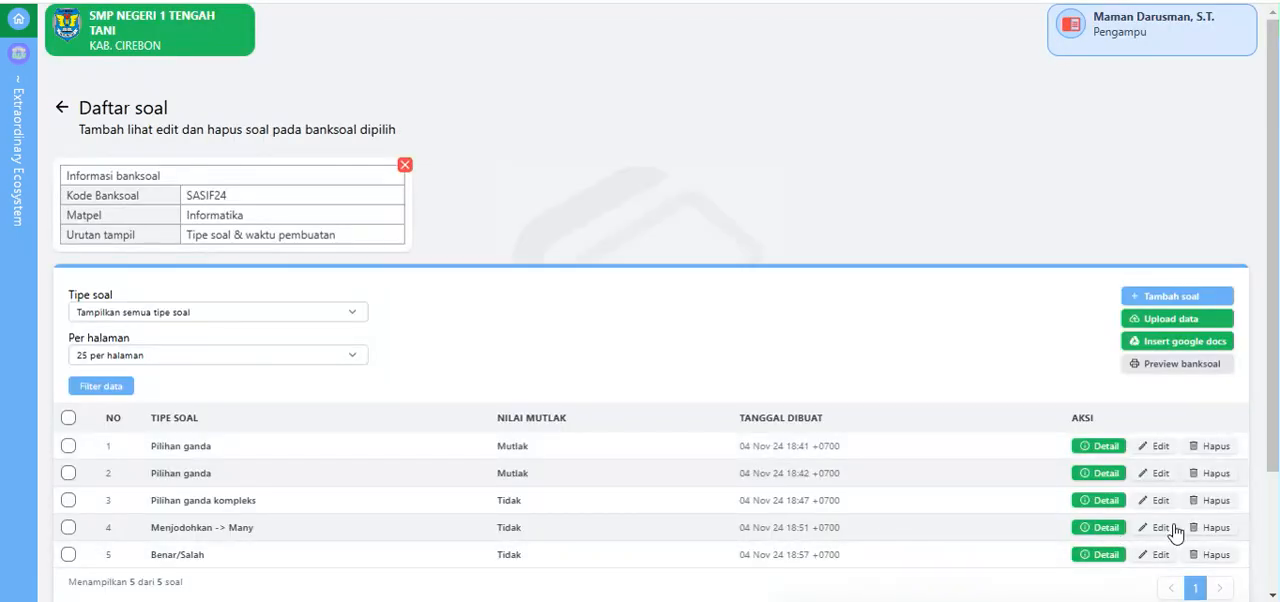
pyautogui.click(1170, 530)
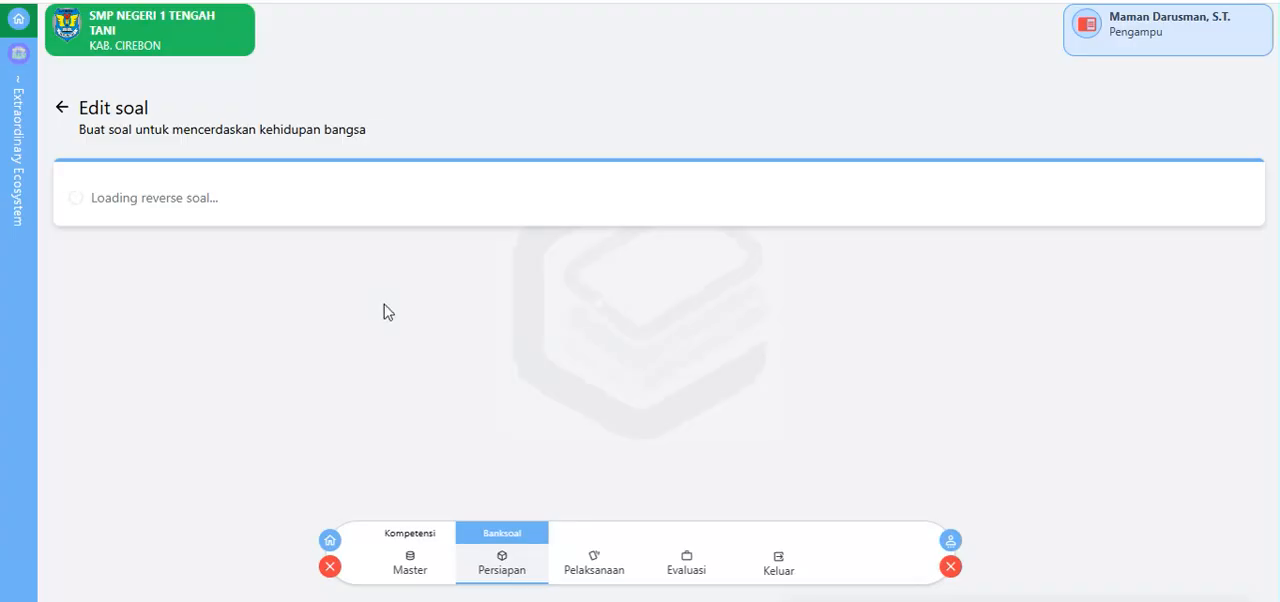
pyautogui.scroll(-1, 290, 240)
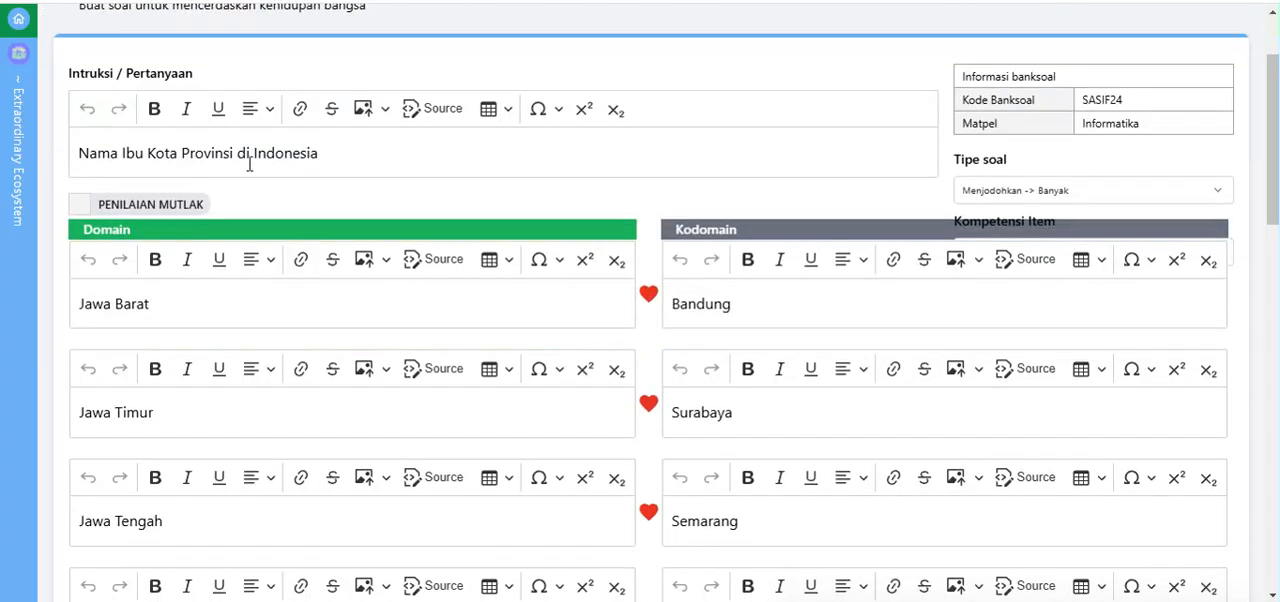
# Step: Copy the question "Nama Ibu Kota Provinsi di Indonesia" from the web editor over question 7's text in the Word JDX table
pyautogui.moveTo(354, 158); pyautogui.dragTo(72, 158)
pyautogui.hotkey('ctrl', 'c')
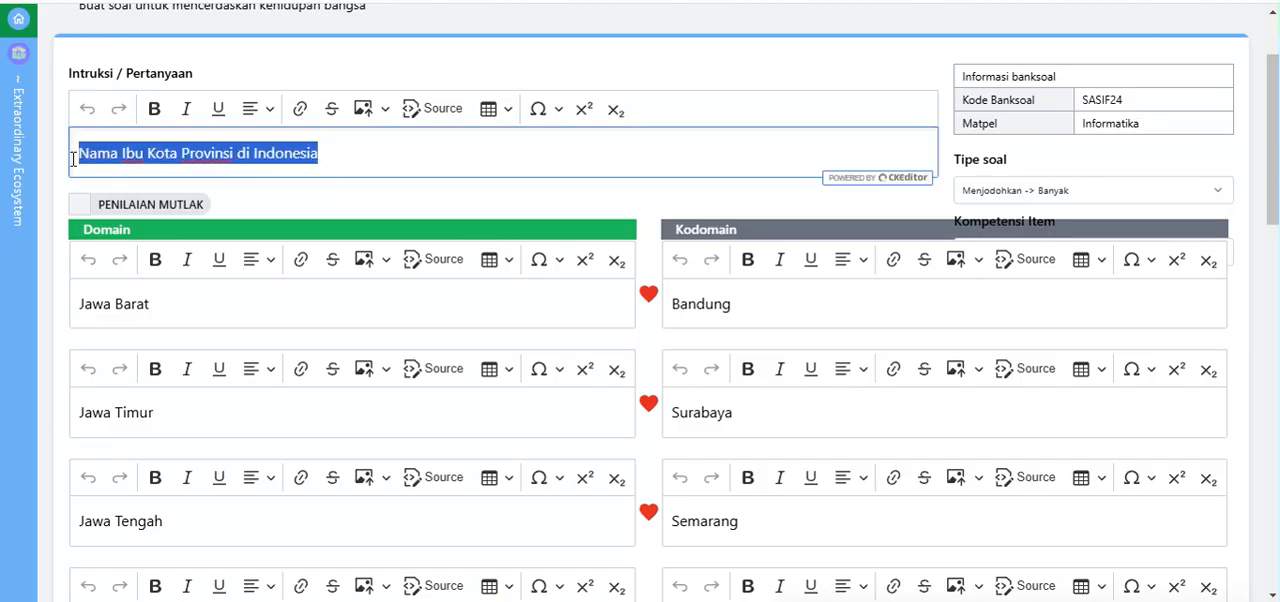
pyautogui.hotkey('alt', 'Tab')
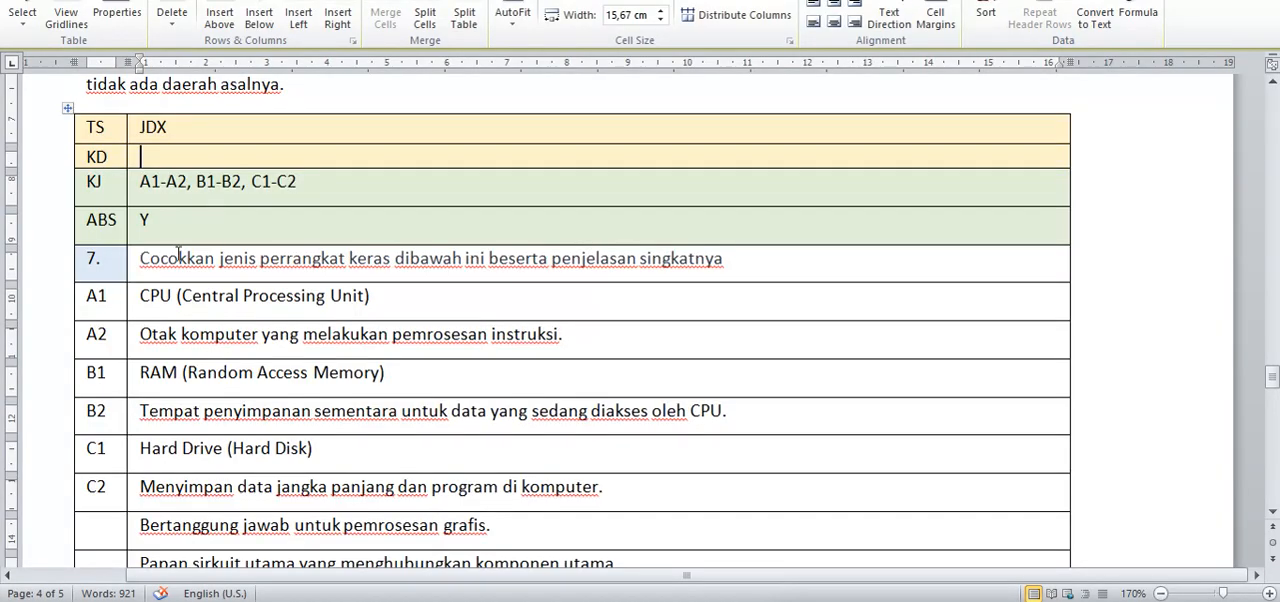
pyautogui.moveTo(723, 260); pyautogui.dragTo(161, 258)
pyautogui.hotkey('ctrl', 'v')
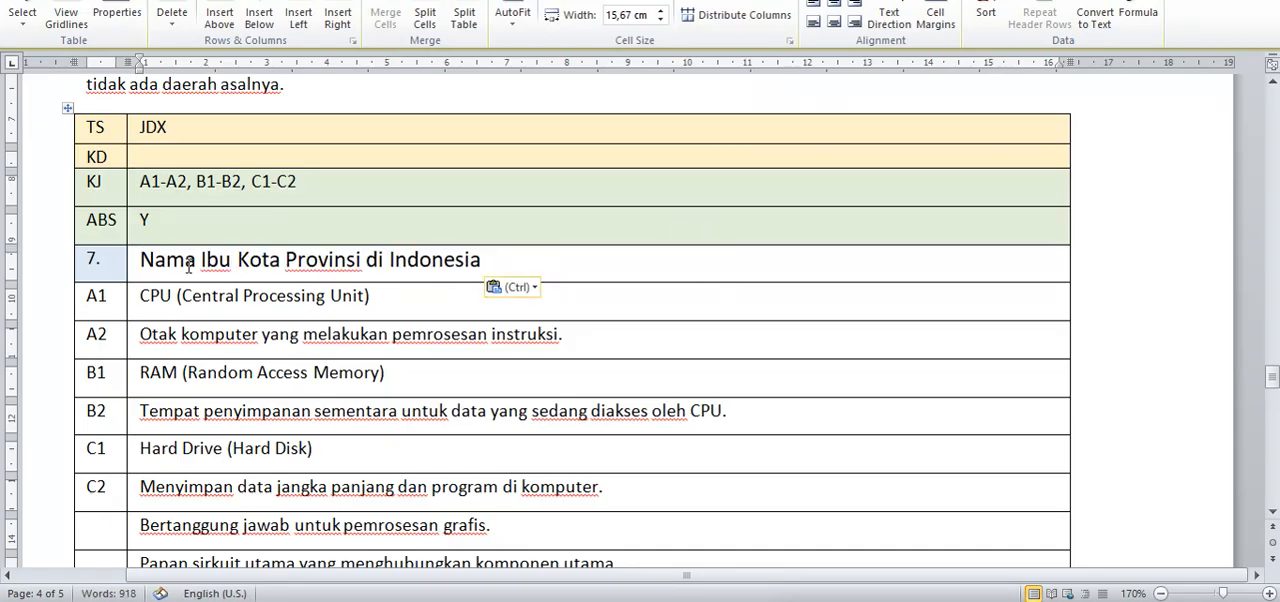
# Step: Set the JDX question's ABS value to N
pyautogui.click(160, 219)
pyautogui.press('BackSpace')
pyautogui.write('n')
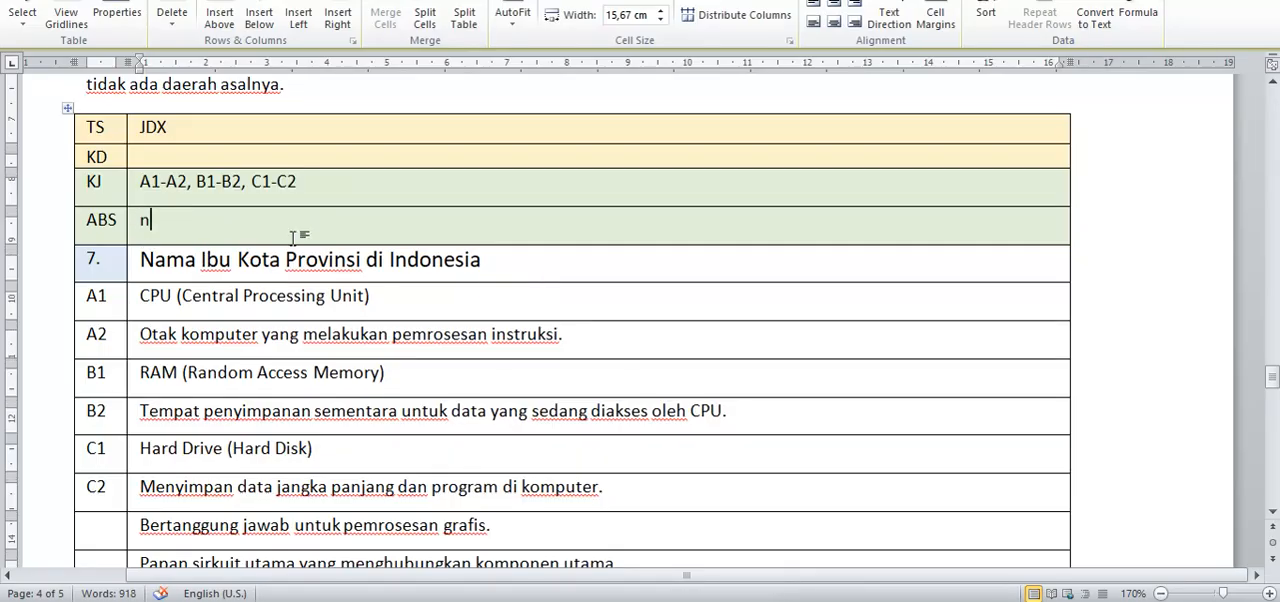
pyautogui.press('BackSpace')
pyautogui.write('N')
# Step: Replace the JDX table's A1 text with the first domain entry, Jawa Barat, copied from the web question
pyautogui.scroll(3, 200, 284)
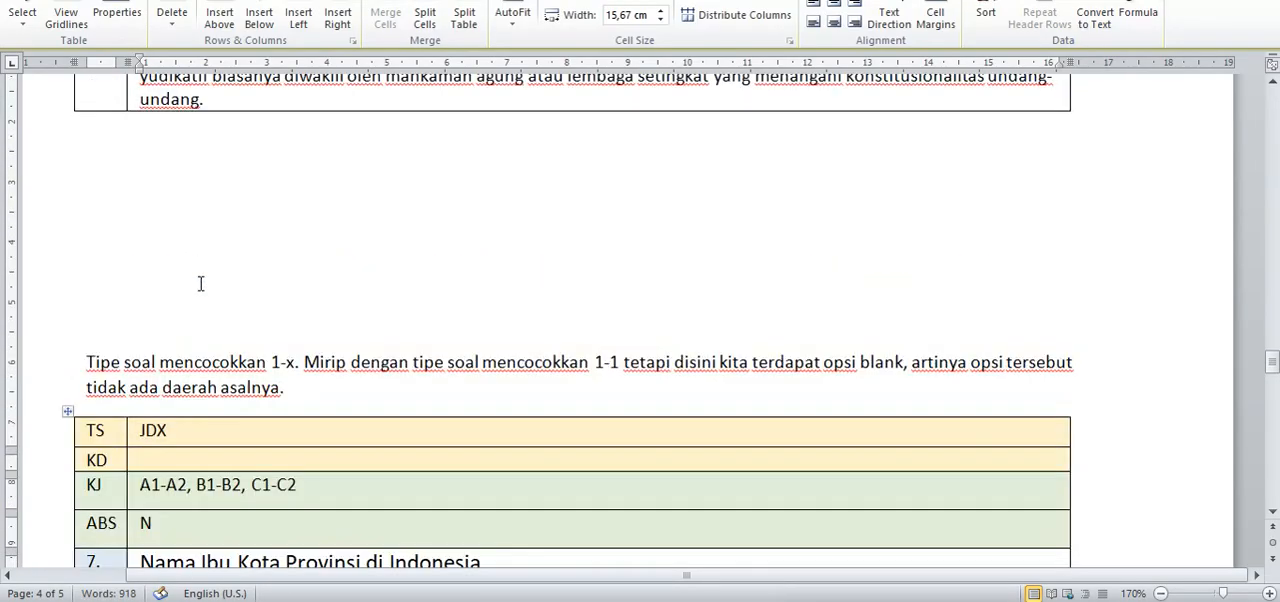
pyautogui.scroll(-2, 200, 284)
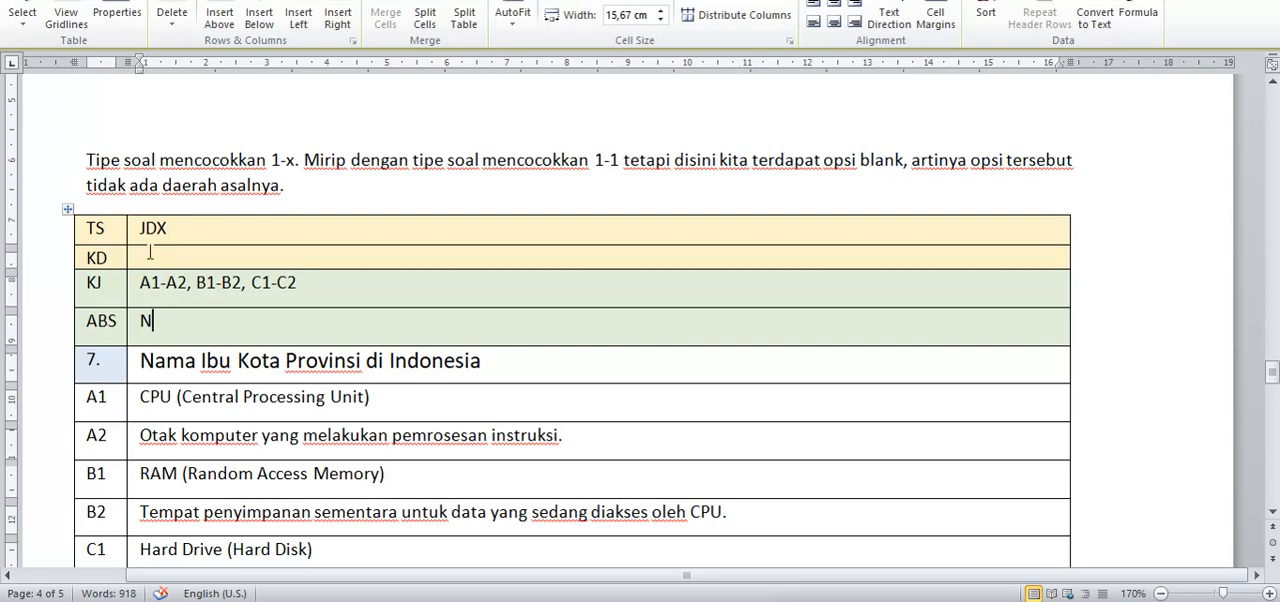
pyautogui.click(314, 283)
pyautogui.scroll(-1, 266, 372)
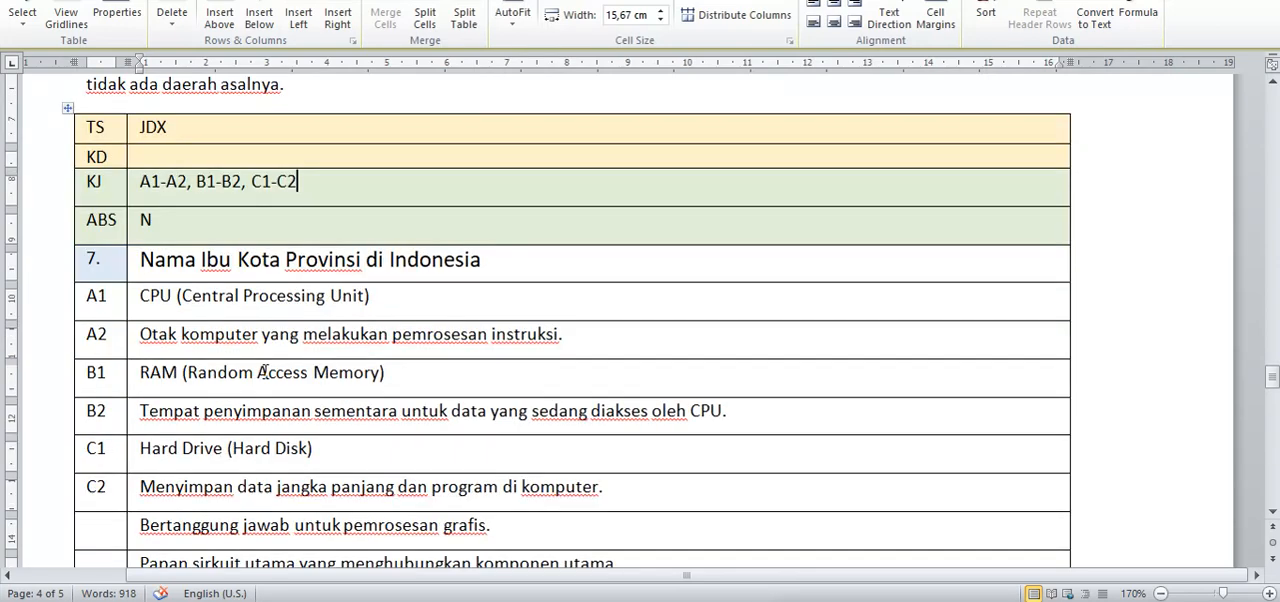
pyautogui.click(103, 295)
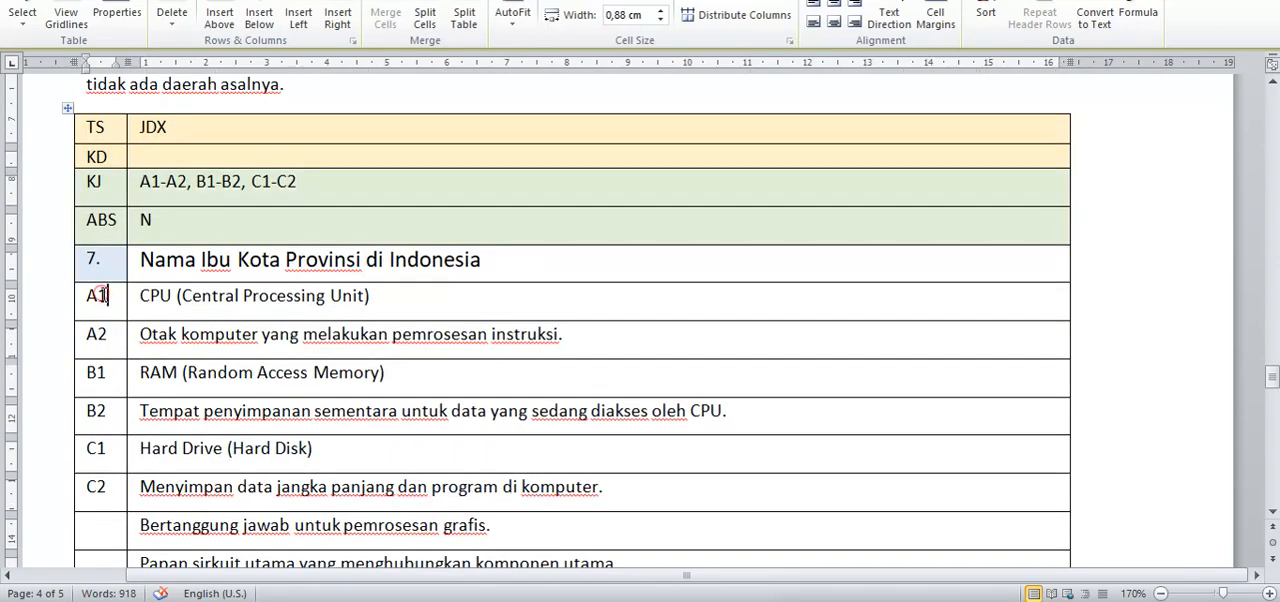
pyautogui.hotkey('alt', 'Tab')
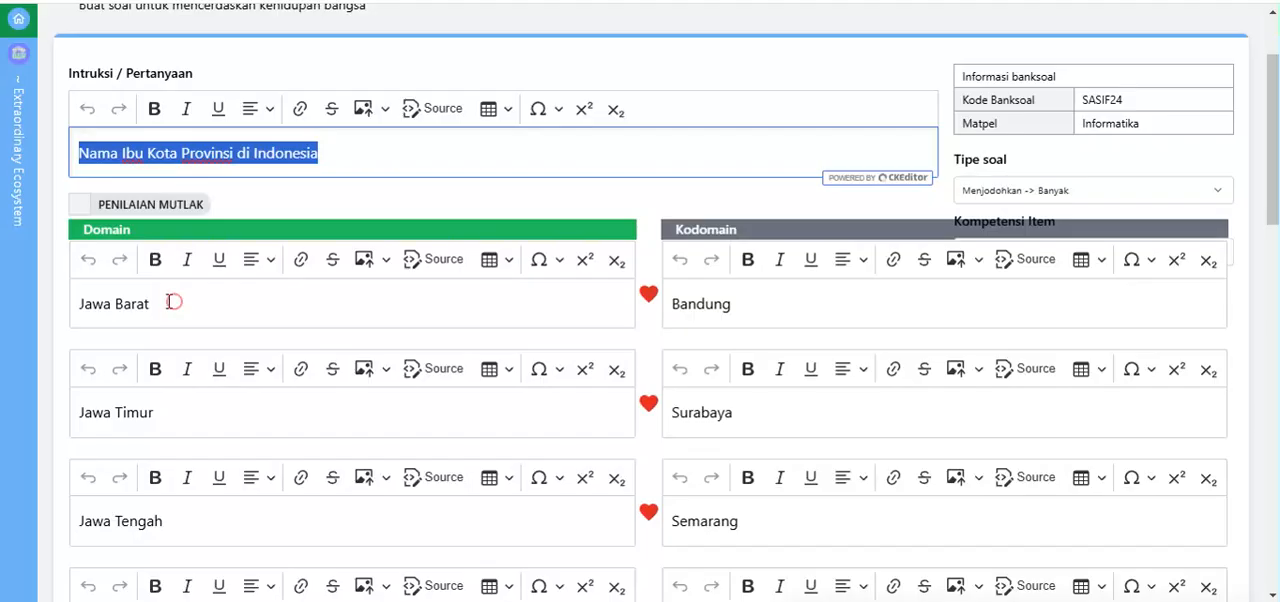
pyautogui.moveTo(163, 303); pyautogui.dragTo(57, 308)
pyautogui.hotkey('ctrl', 'c')
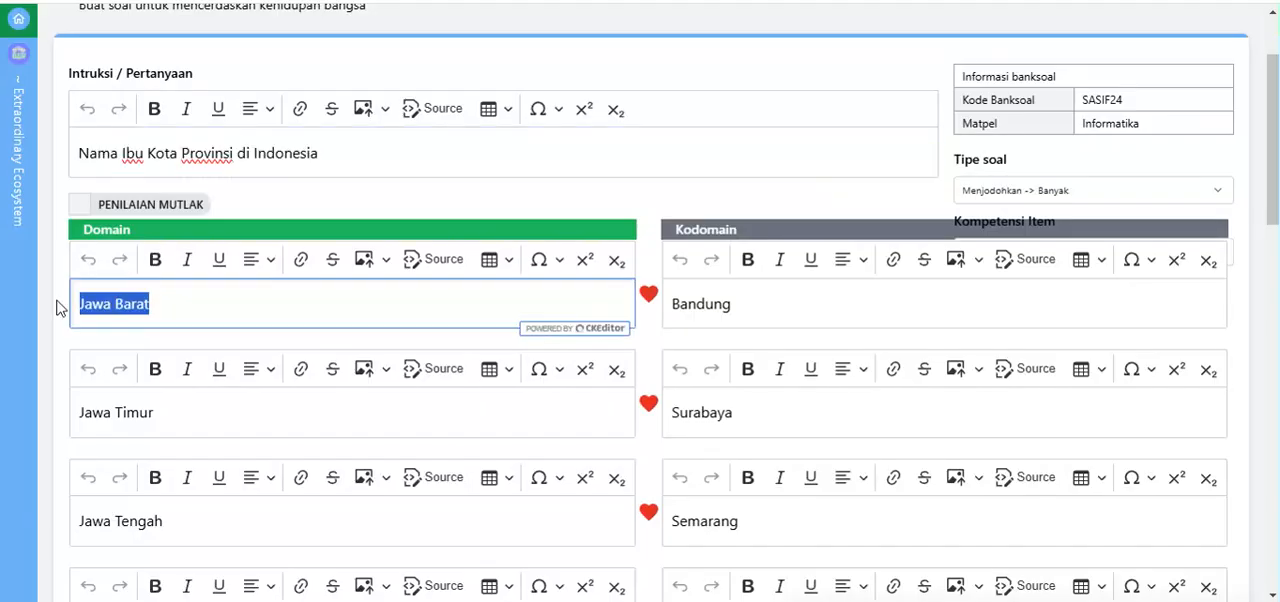
pyautogui.hotkey('alt', 'Tab')
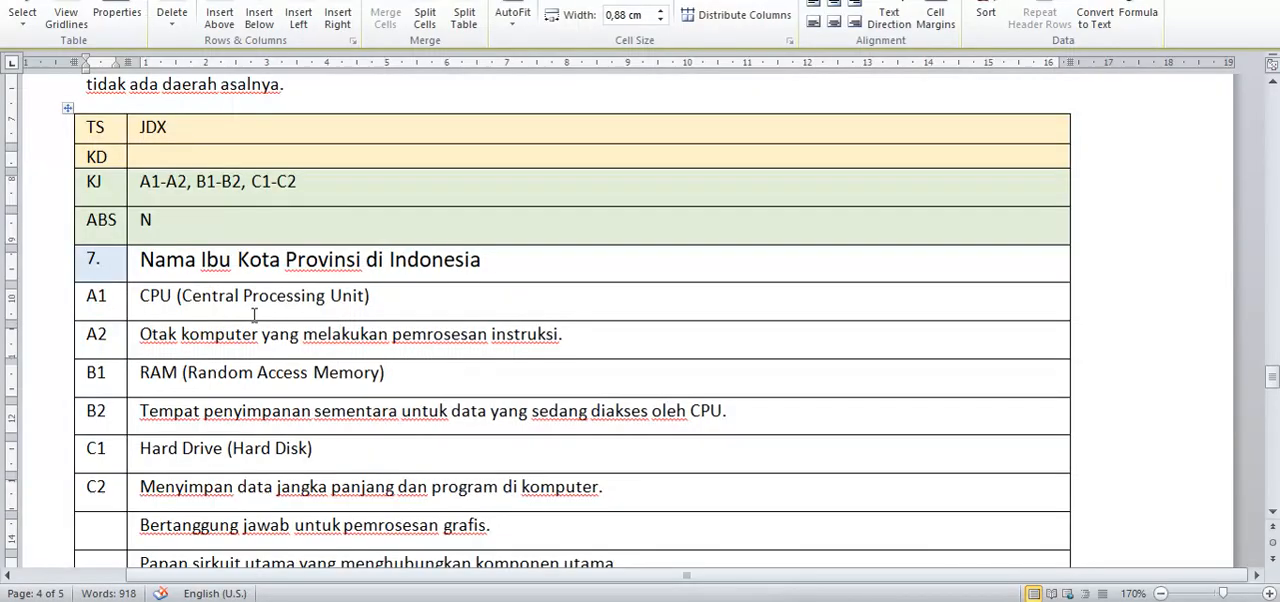
pyautogui.moveTo(376, 296); pyautogui.dragTo(163, 296)
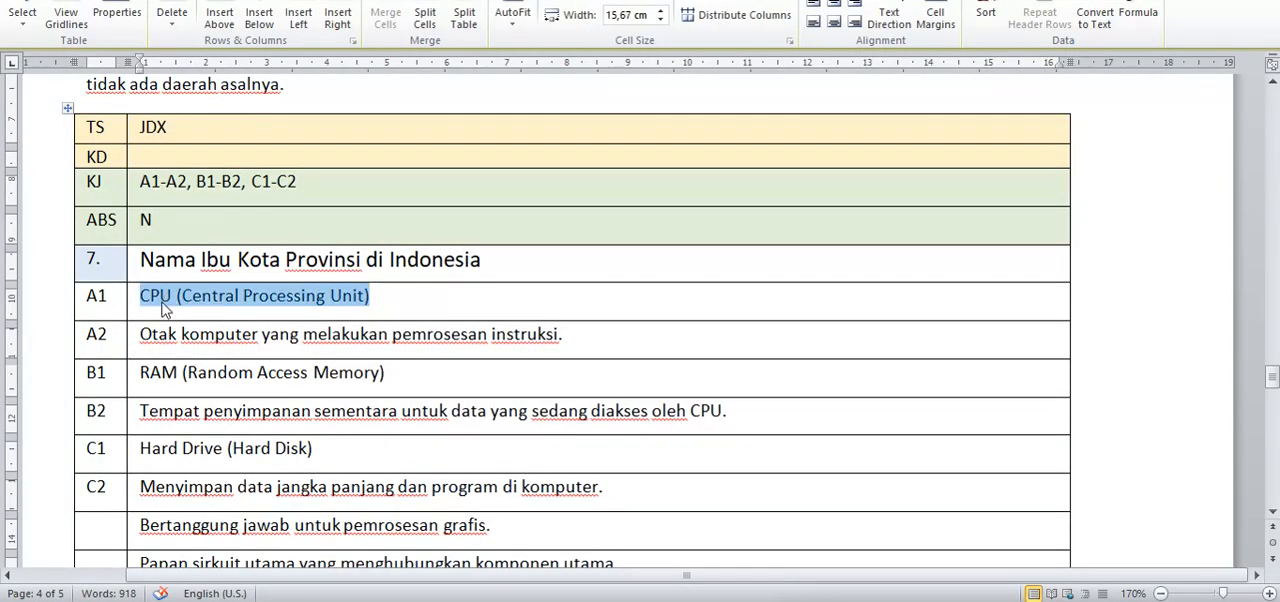
pyautogui.hotkey('ctrl', 'v')
# Step: Replace the JDX table's A2 text with the matching kodomain entry, Bandung, copied from the web question
pyautogui.hotkey('alt', 'Tab')
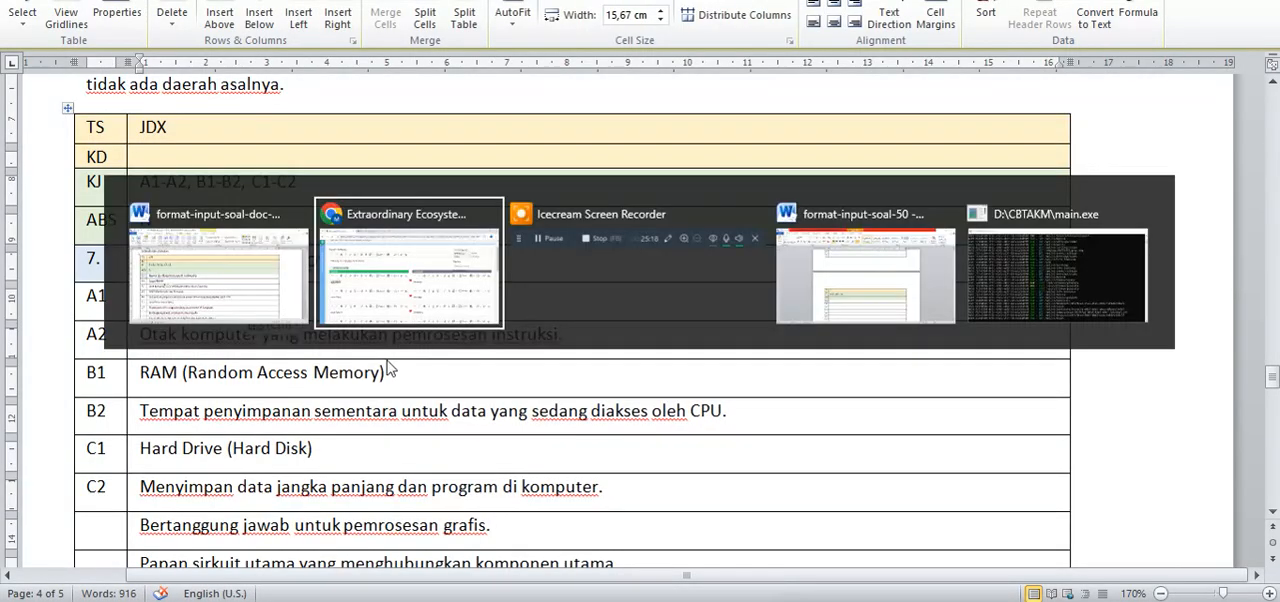
pyautogui.moveTo(733, 304); pyautogui.dragTo(679, 306)
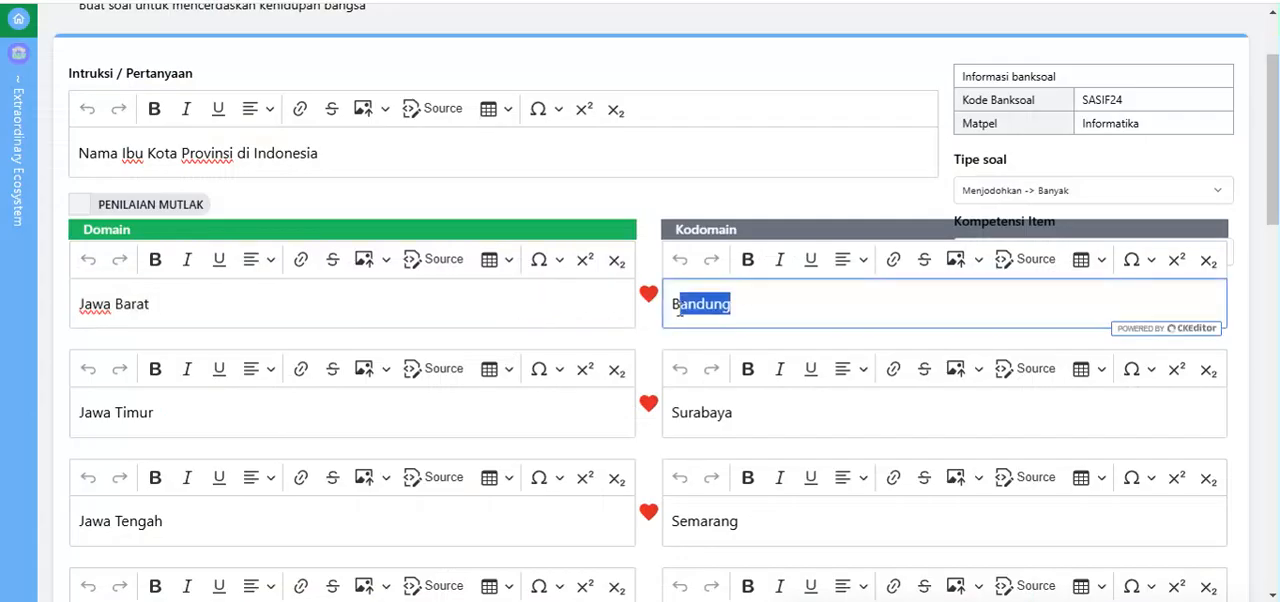
pyautogui.hotkey('alt', 'Tab')
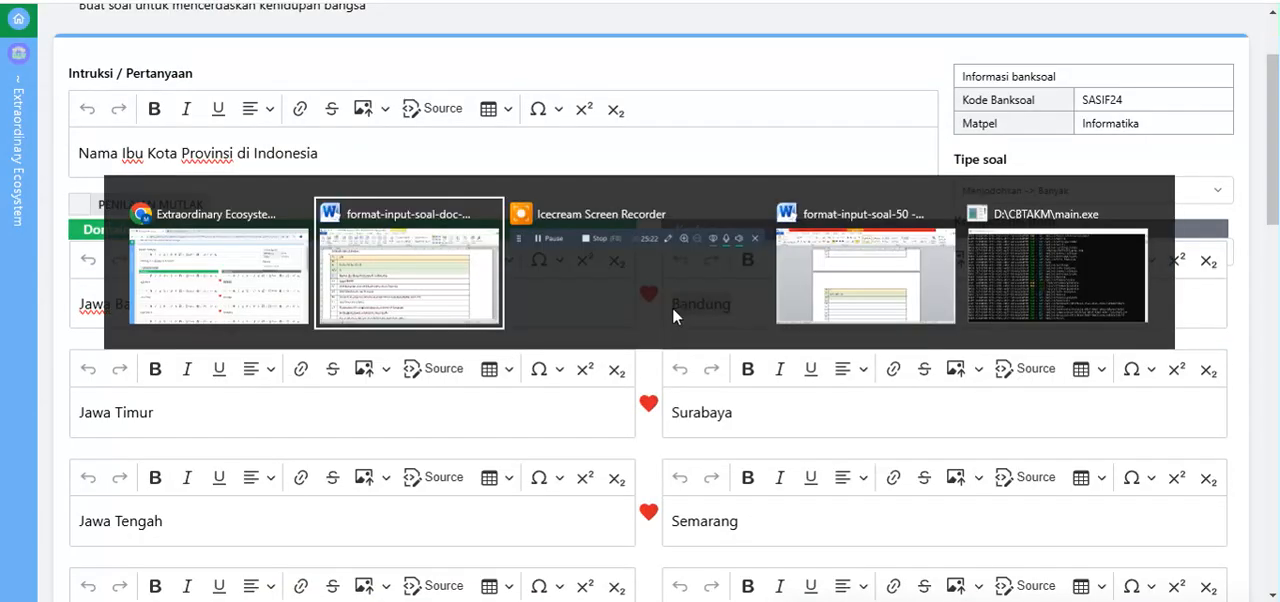
pyautogui.moveTo(571, 338); pyautogui.dragTo(145, 336)
pyautogui.write('Bandung')
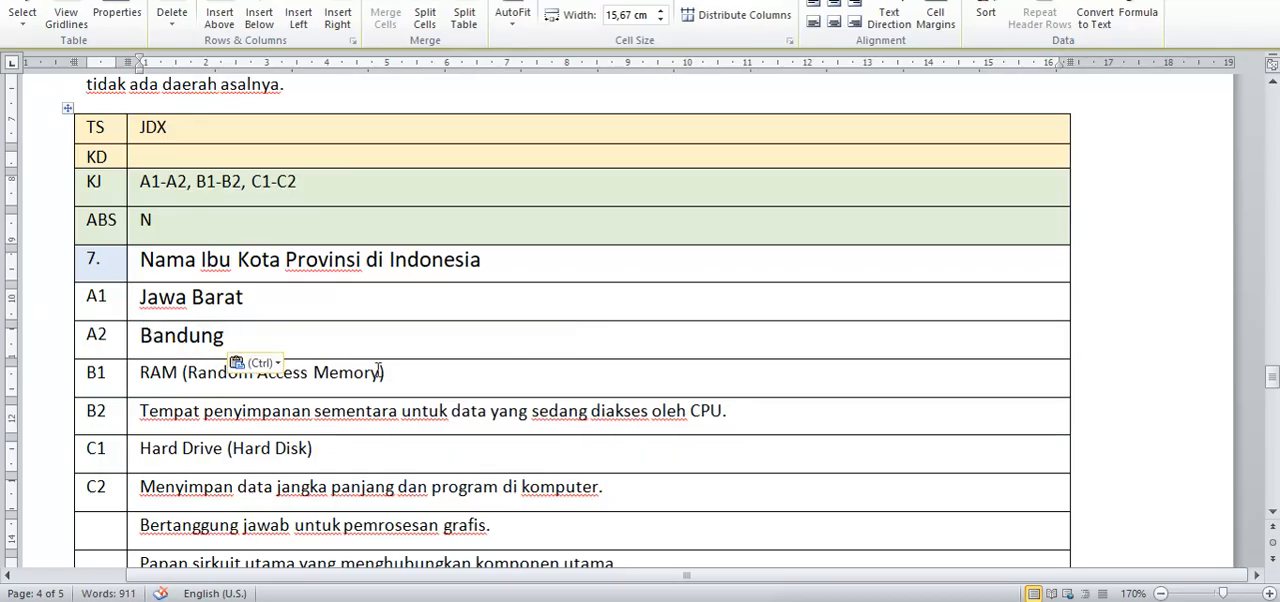
# Step: Replace the JDX table's B1 text with the second domain entry, Jawa Timur, copied from the web question
pyautogui.hotkey('alt', 'Tab')
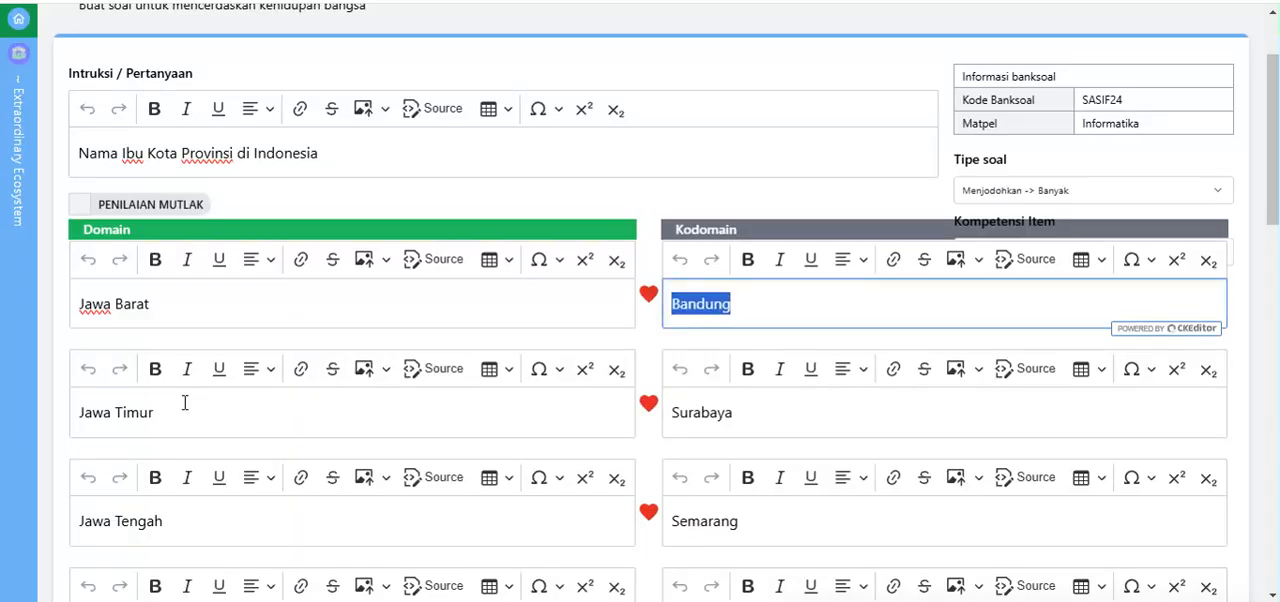
pyautogui.moveTo(182, 410); pyautogui.dragTo(80, 410)
pyautogui.hotkey('ctrl', 'c')
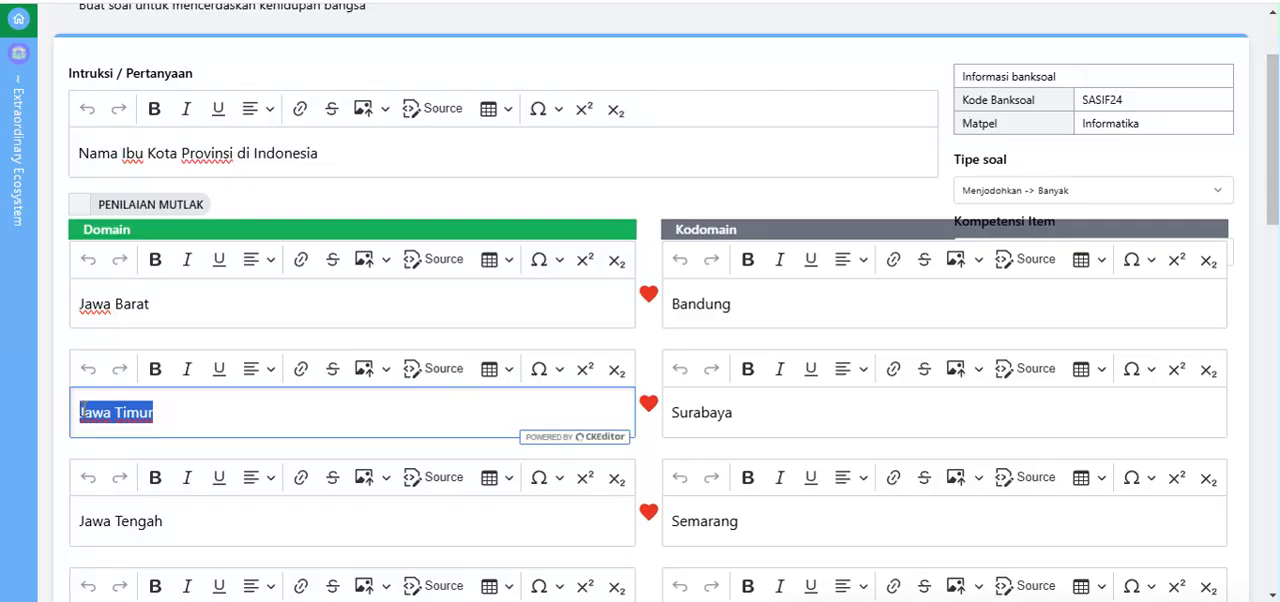
pyautogui.hotkey('alt', 'Tab')
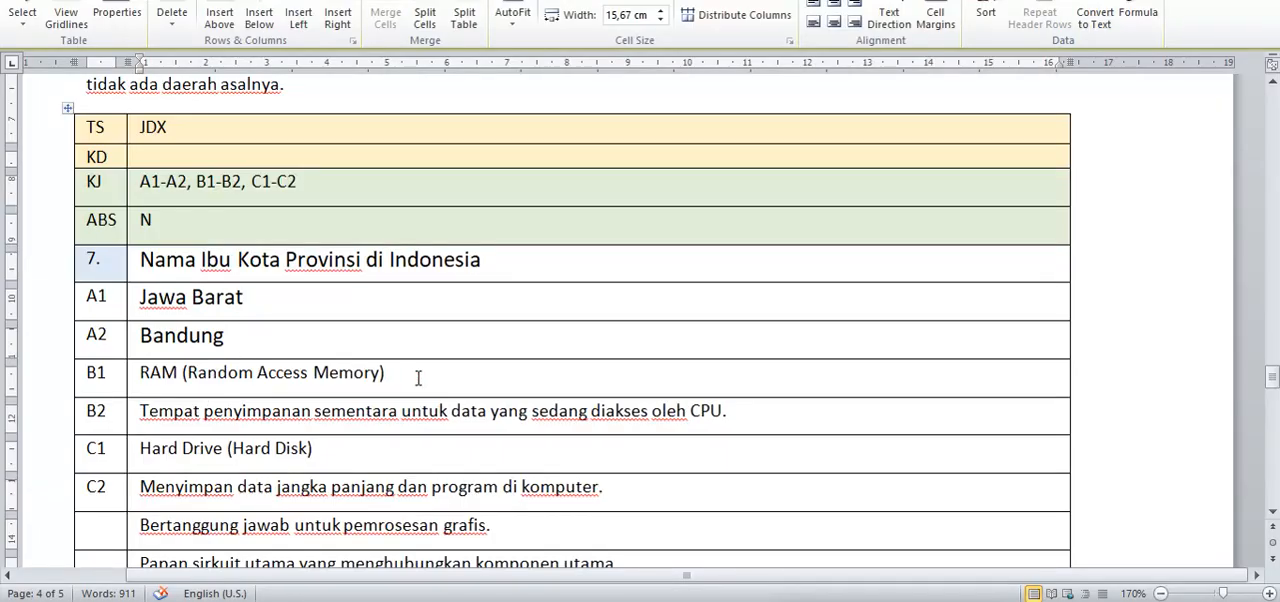
pyautogui.moveTo(413, 375); pyautogui.dragTo(162, 380)
pyautogui.hotkey('ctrl', 'v')
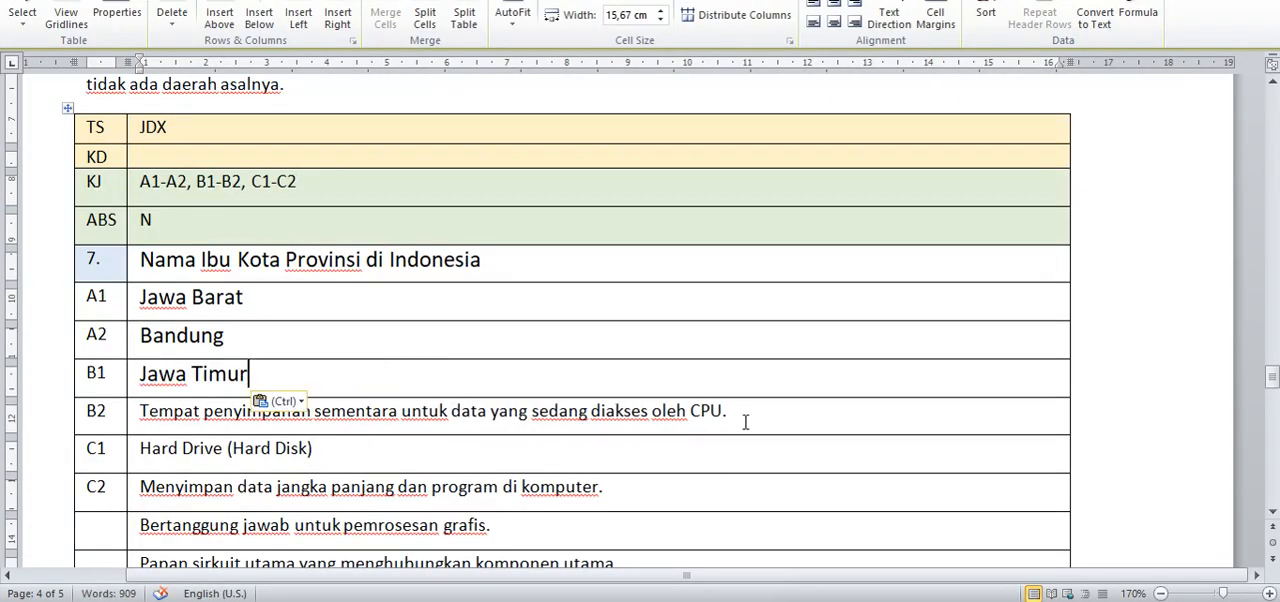
# Step: Replace the JDX table's B2 text with the second kodomain entry, Surabaya, copied from the web question
pyautogui.moveTo(744, 416); pyautogui.dragTo(196, 405)
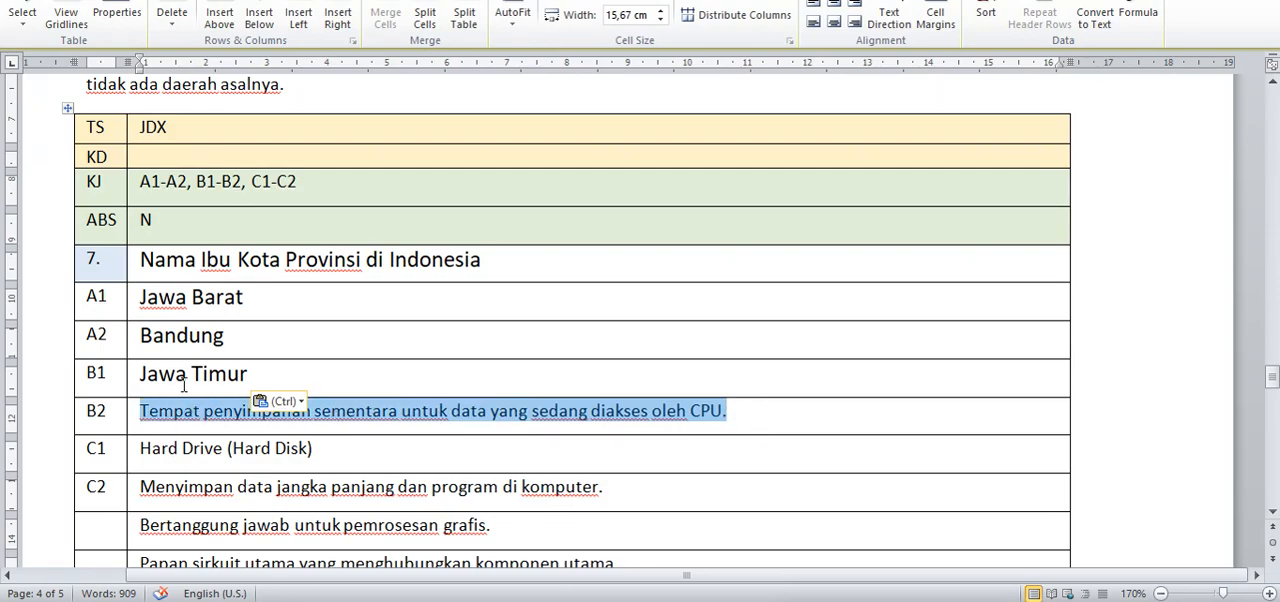
pyautogui.hotkey('alt', 'Tab')
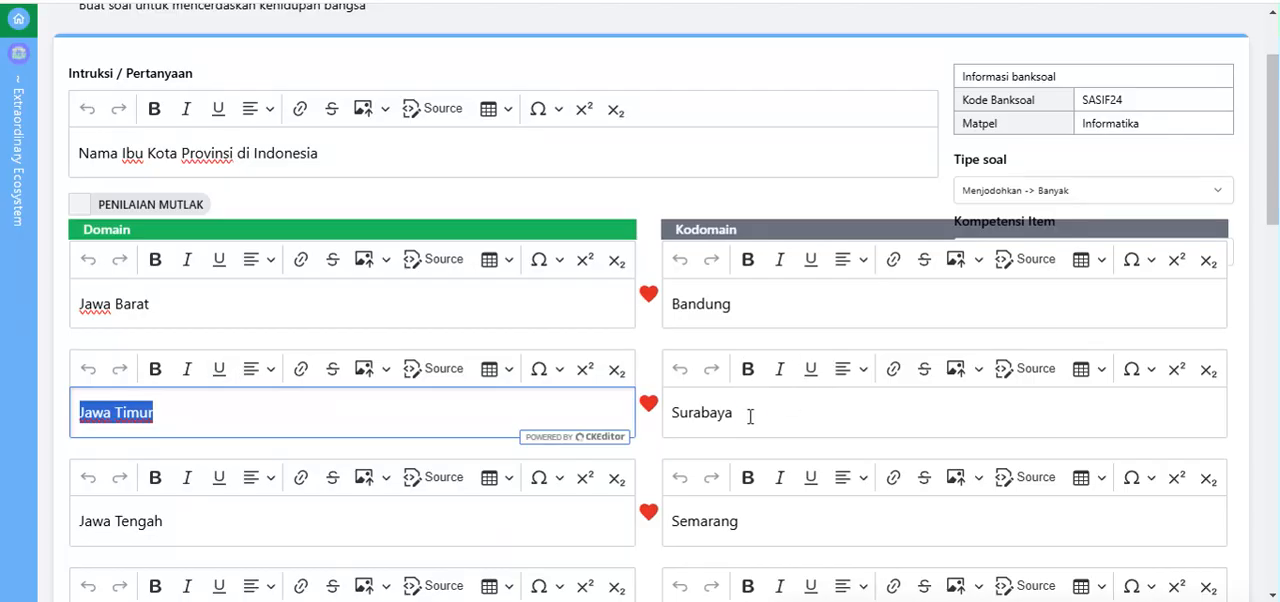
pyautogui.doubleClick(750, 416)
pyautogui.hotkey('ctrl', 'c')
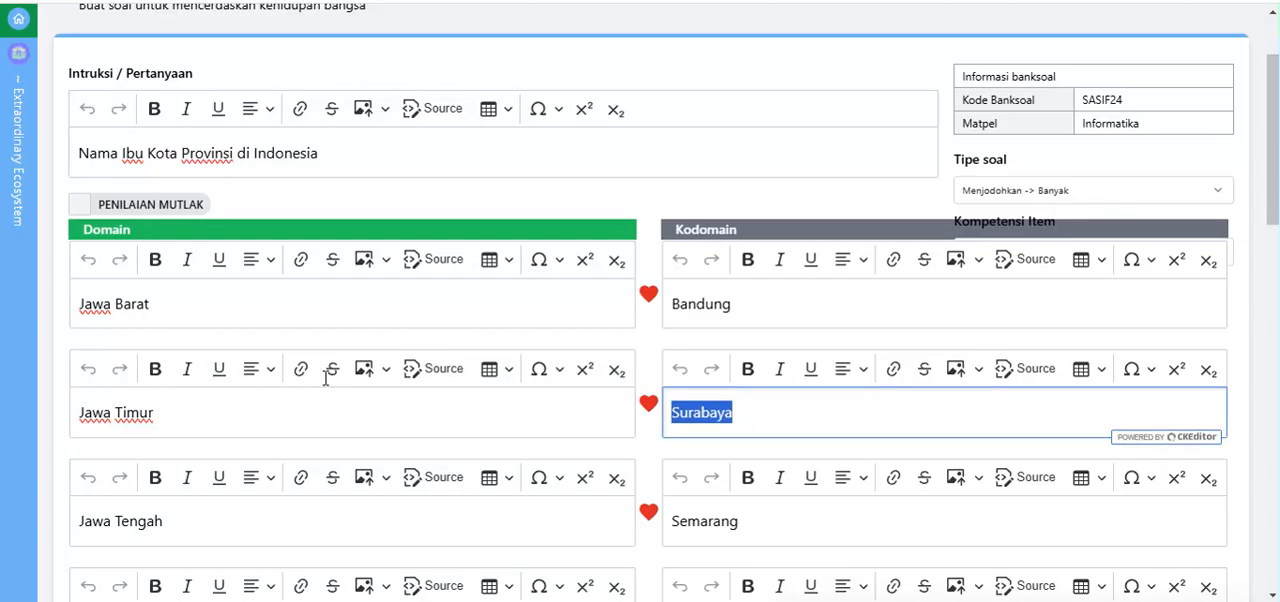
pyautogui.hotkey('alt', 'Tab')
pyautogui.moveTo(330, 452); pyautogui.dragTo(160, 452)
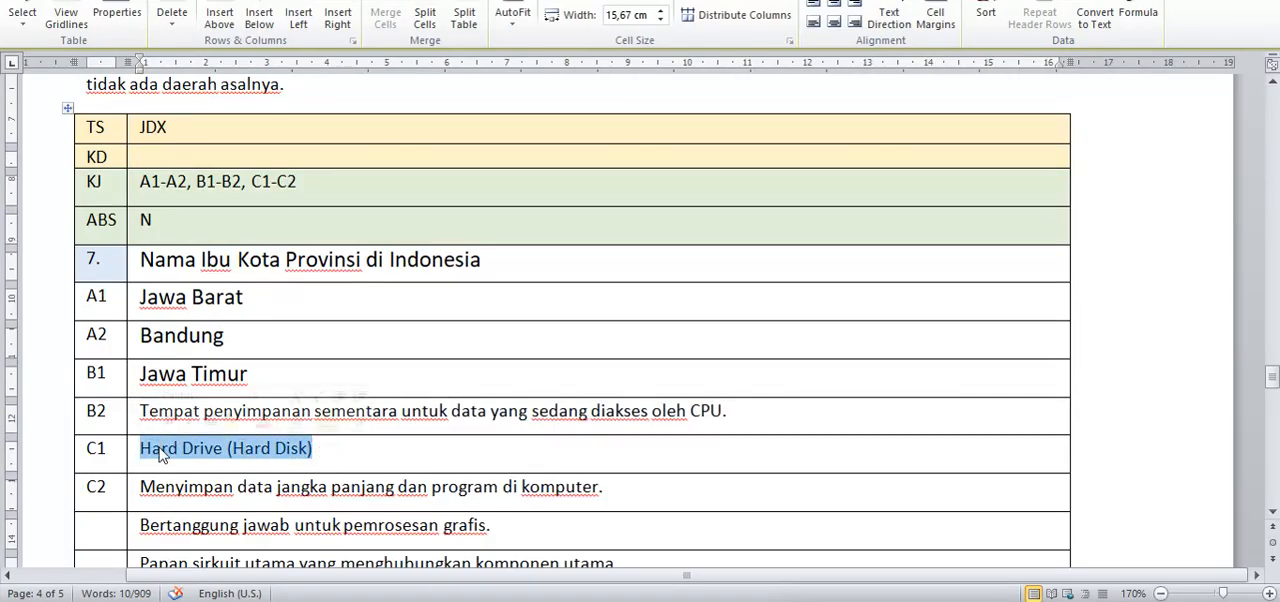
pyautogui.moveTo(740, 408); pyautogui.dragTo(141, 410)
pyautogui.hotkey('ctrl', 'v')
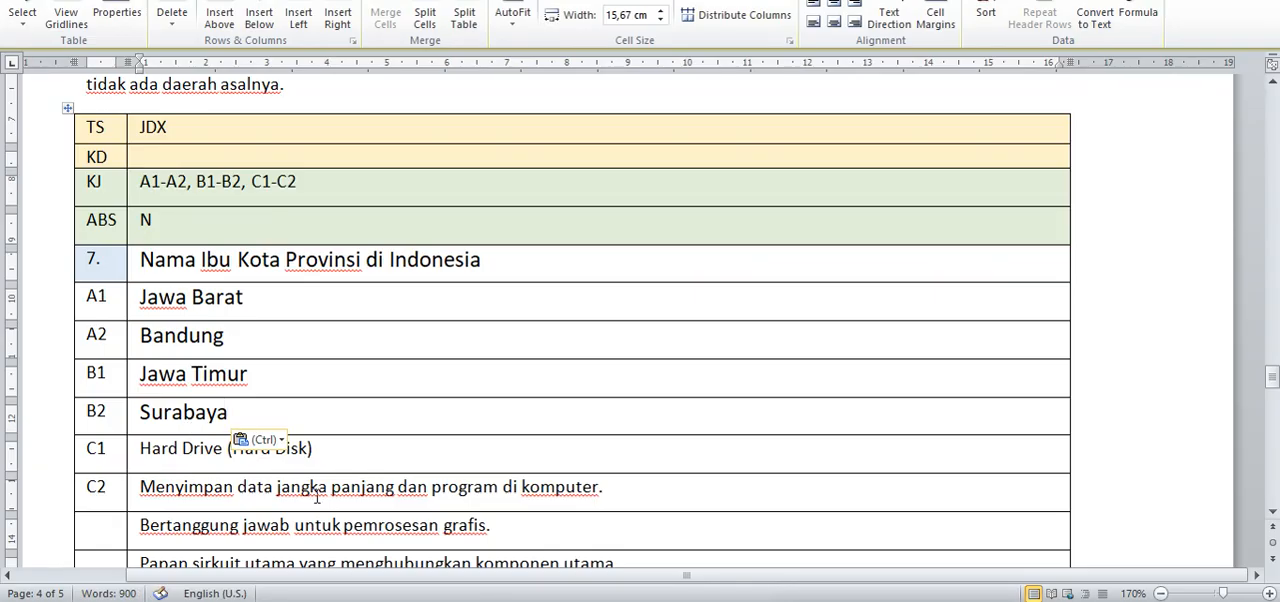
# Step: Replace the JDX table's C2 text with the third kodomain entry, Semarang, copied from the web question
pyautogui.hotkey('alt', 'Tab')
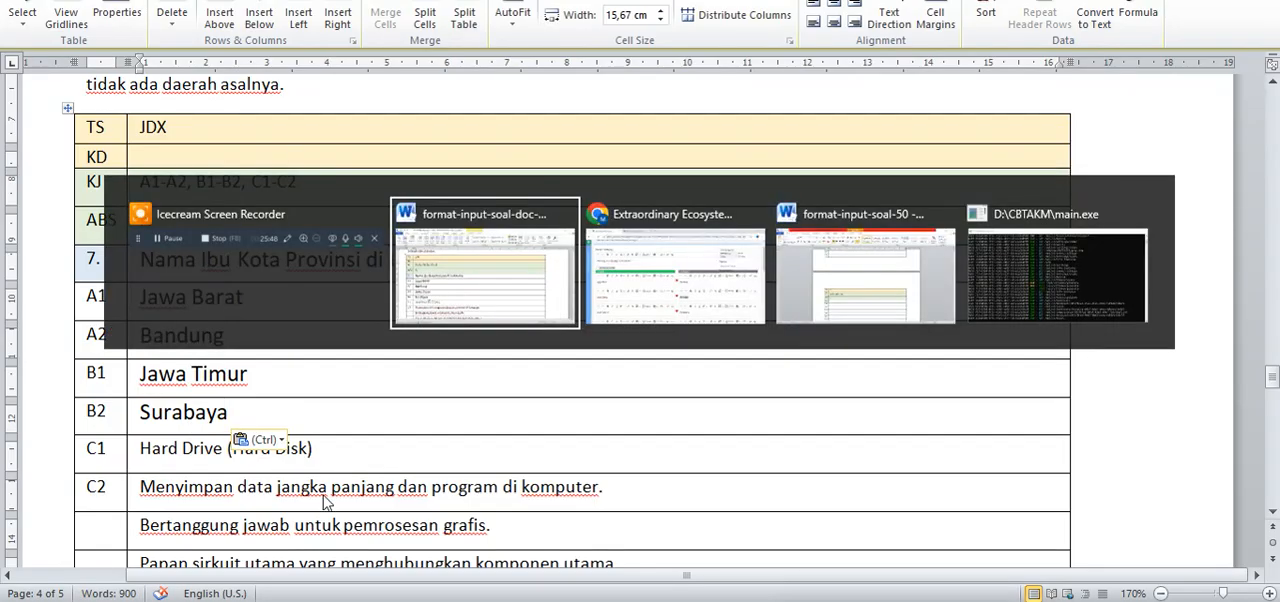
pyautogui.hotkey('alt', 'Tab')
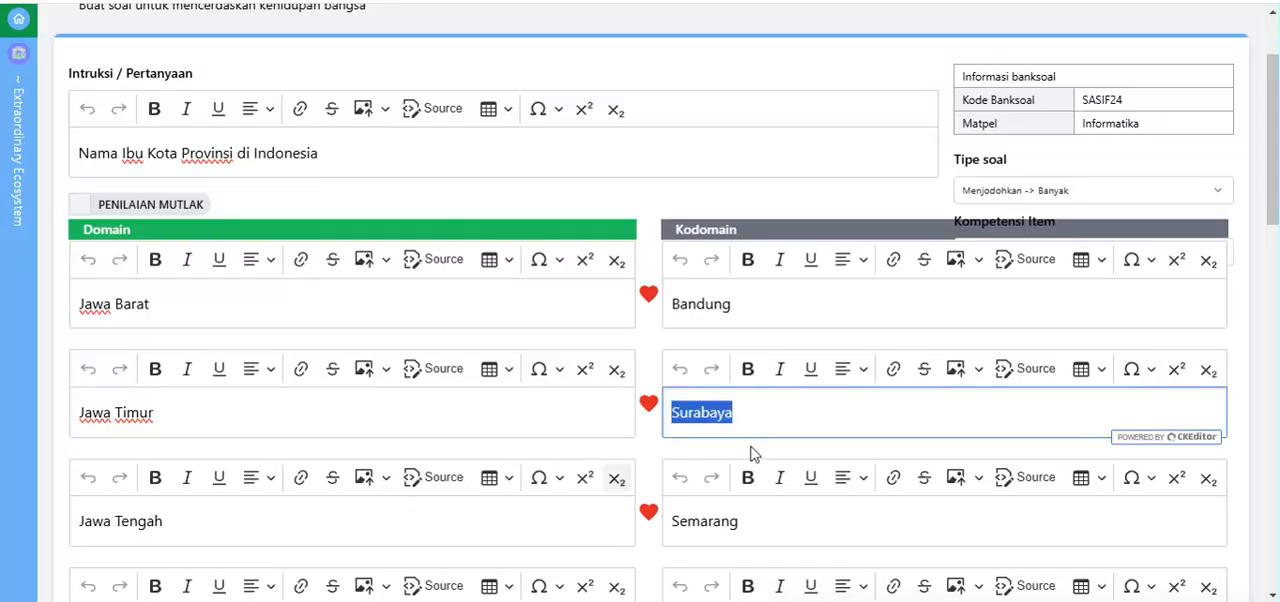
pyautogui.moveTo(749, 517); pyautogui.dragTo(671, 537)
pyautogui.hotkey('ctrl', 'c')
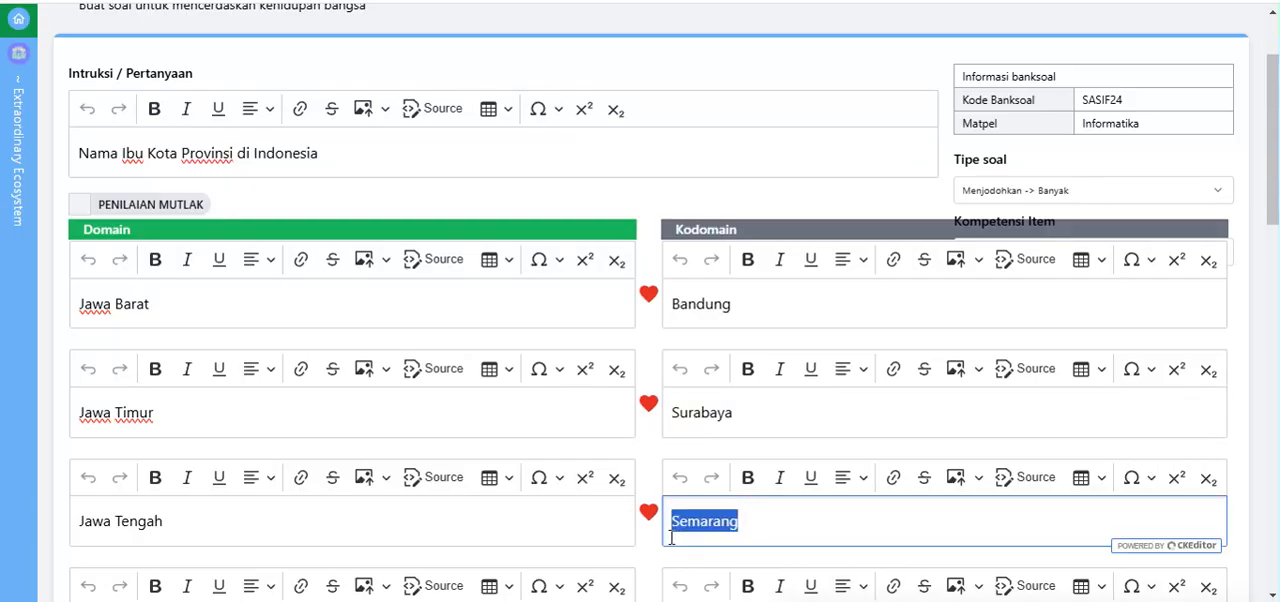
pyautogui.hotkey('alt', 'Tab')
pyautogui.hotkey('alt', 'Tab')
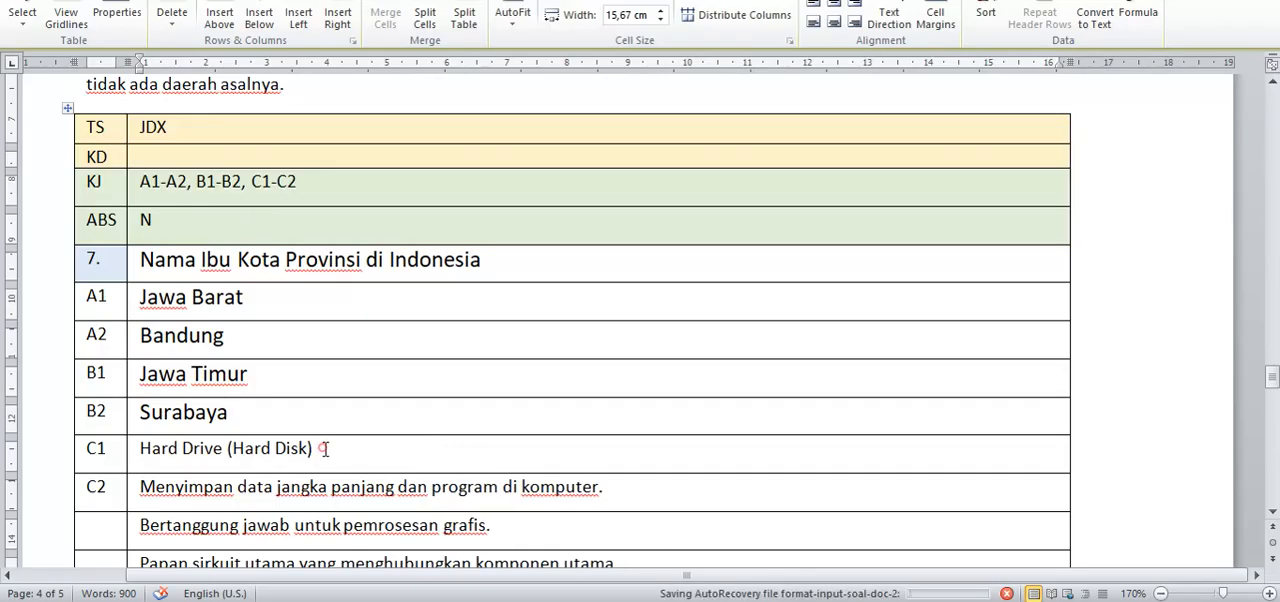
pyautogui.moveTo(612, 487); pyautogui.dragTo(186, 487)
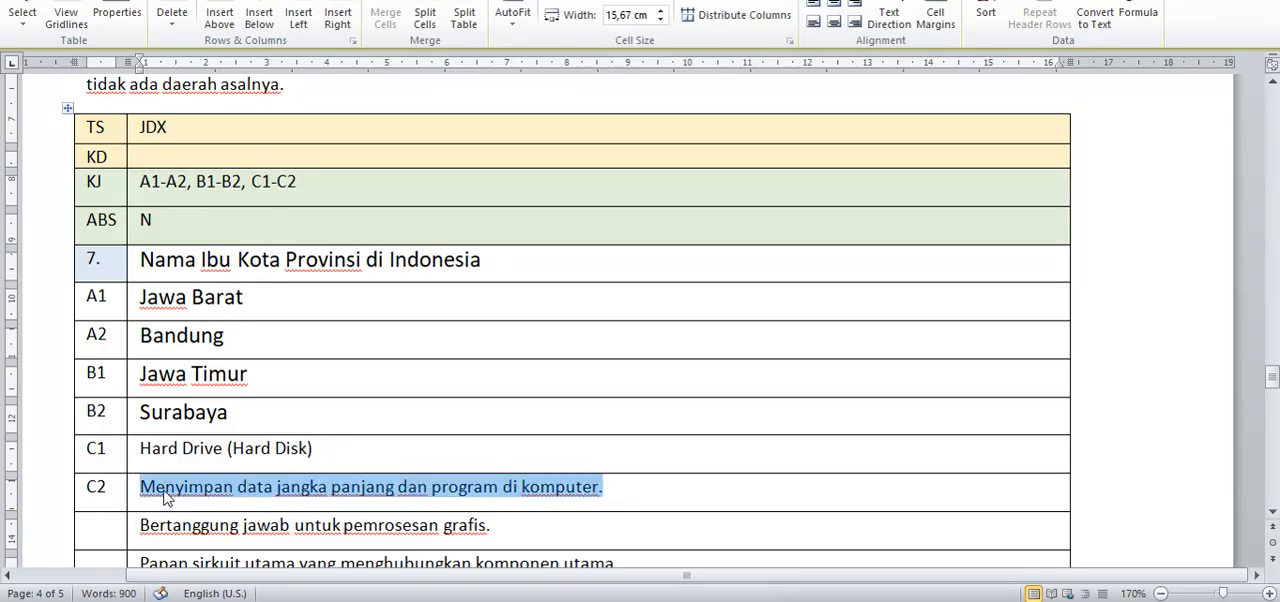
pyautogui.hotkey('ctrl', 'v')
# Step: Replace the JDX table's C1 text with the third domain entry, Jawa Tengah
pyautogui.moveTo(320, 448); pyautogui.dragTo(157, 449)
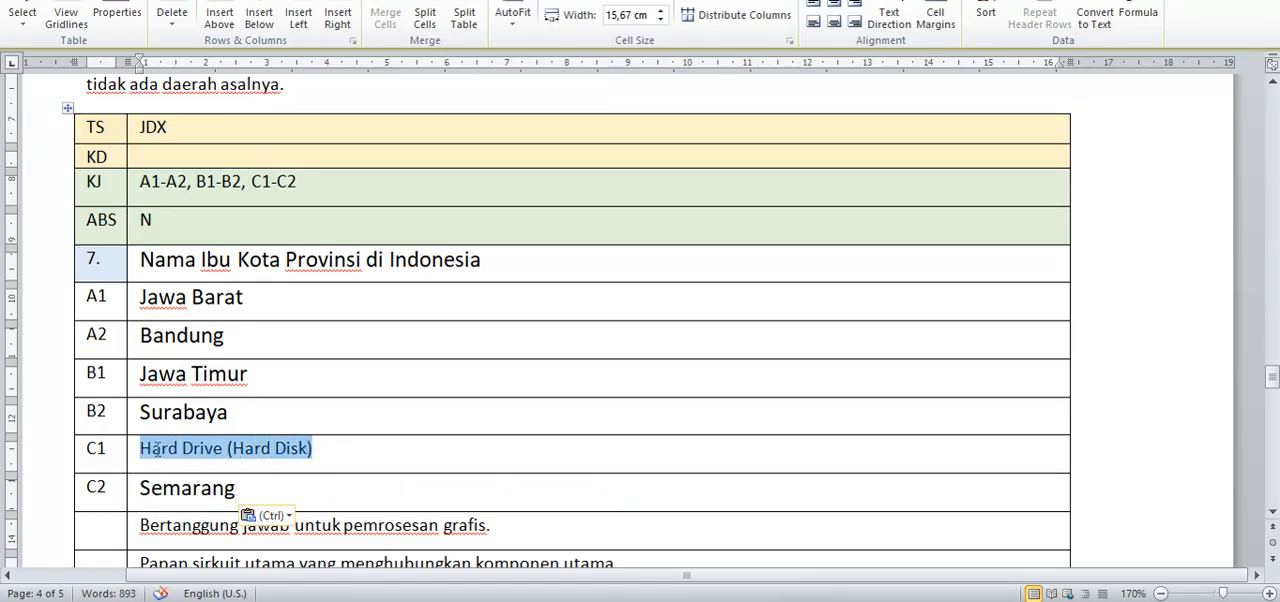
pyautogui.write('jaw')
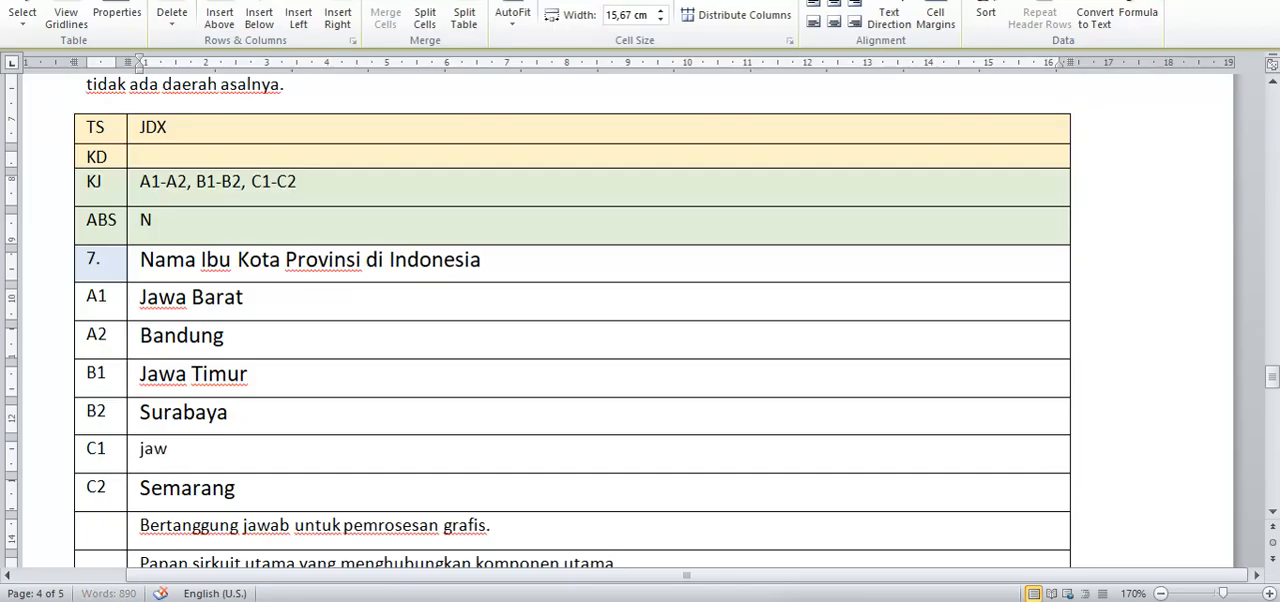
pyautogui.press('BackSpace')
pyautogui.write('Jawa')
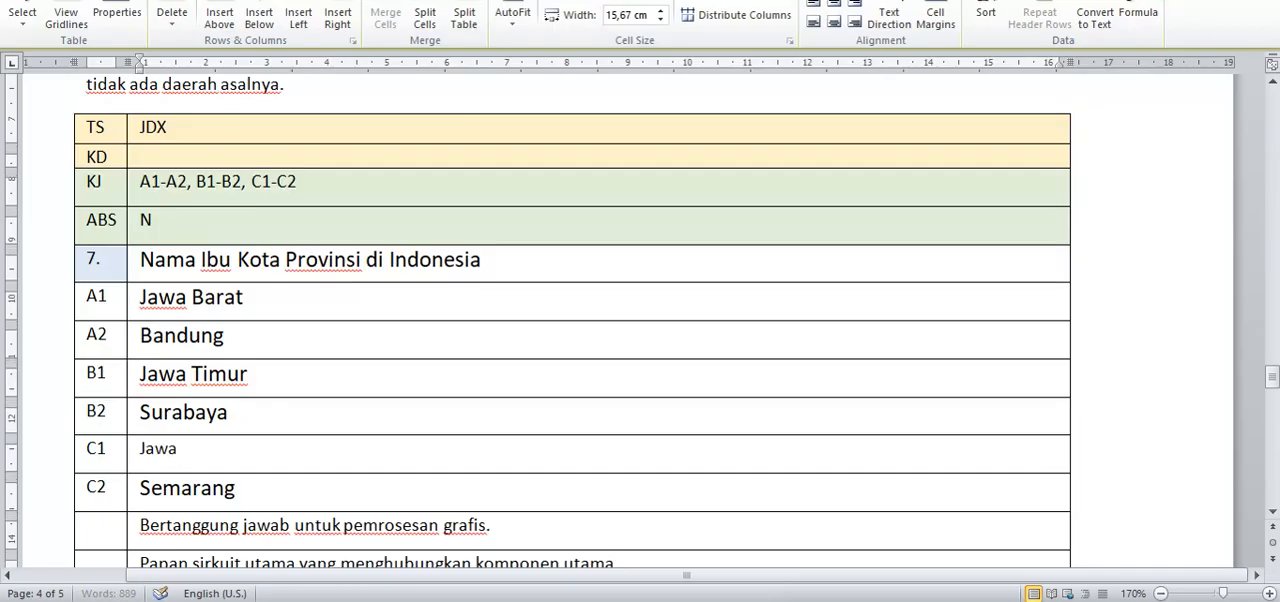
pyautogui.write(' Tengah')
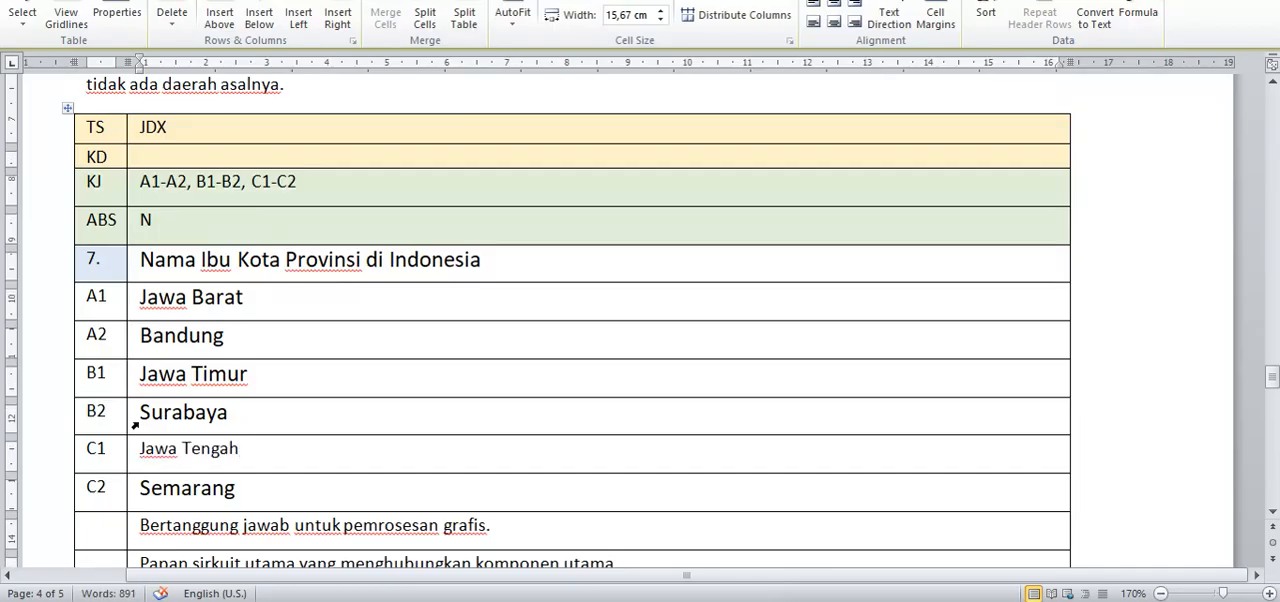
# Step: Clear the sample texts from the four unlabelled rows below C2 in the JDX table
pyautogui.scroll(-4, 131, 421)
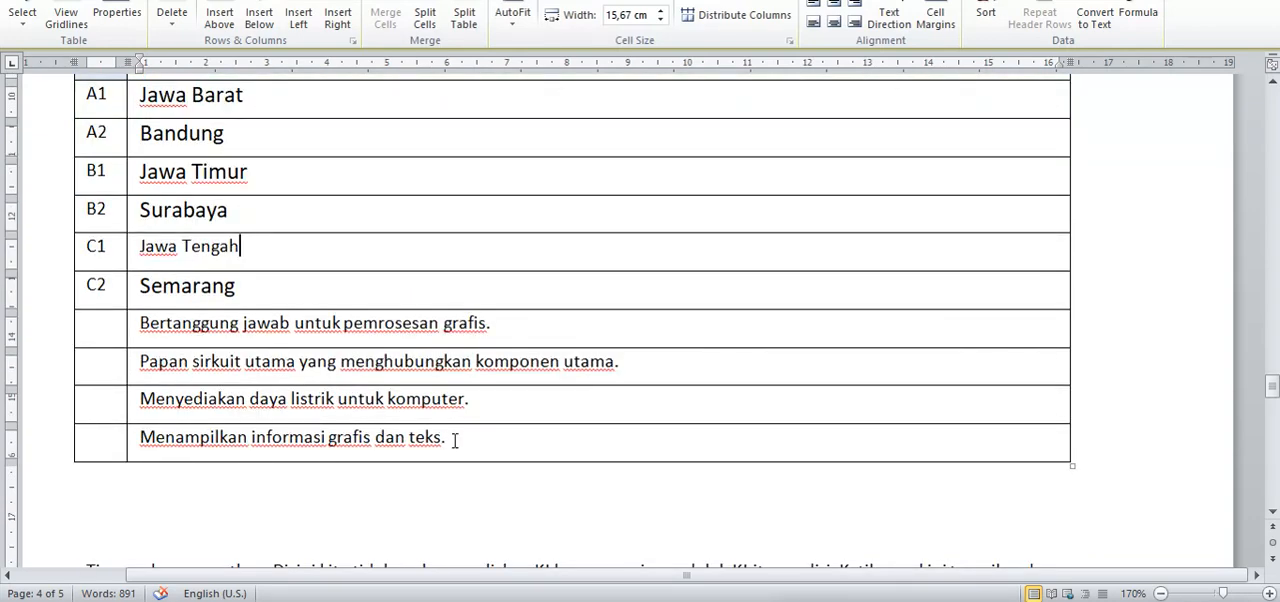
pyautogui.moveTo(445, 437); pyautogui.dragTo(155, 340)
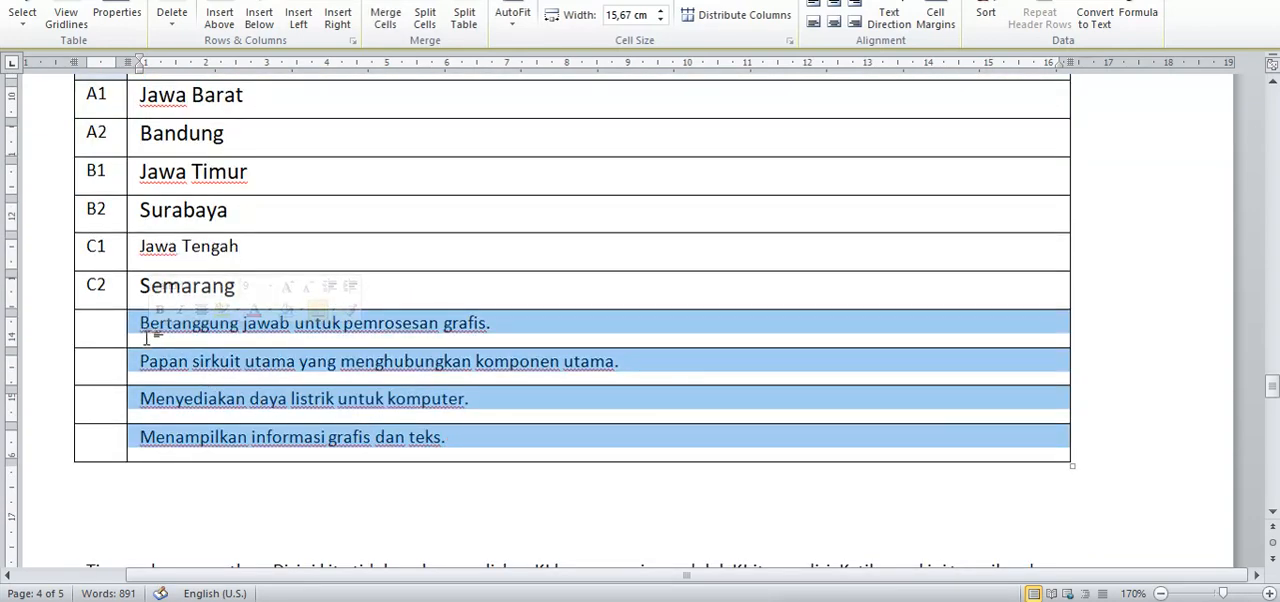
pyautogui.press('Delete')
# Step: Fill the unlabelled JDX rows with the web question's unpaired kodomain entries: Bandar Lampung, Tangerang Selatan and Jambi
pyautogui.hotkey('alt', 'Tab')
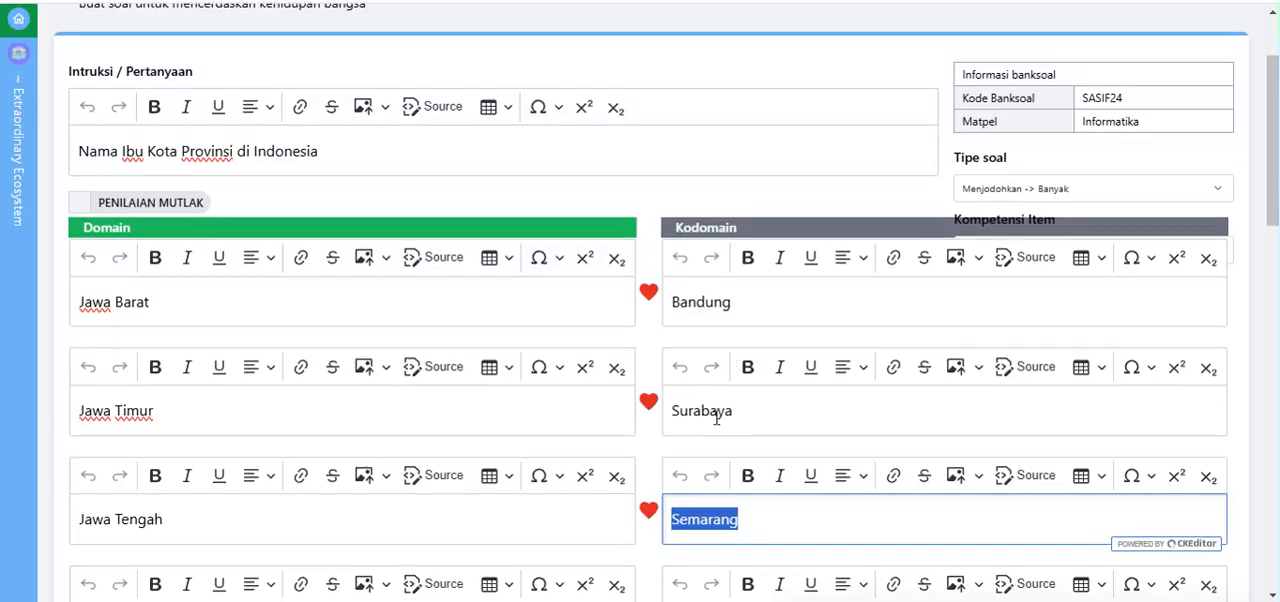
pyautogui.scroll(-6, 700, 420)
pyautogui.scroll(-5, 703, 420)
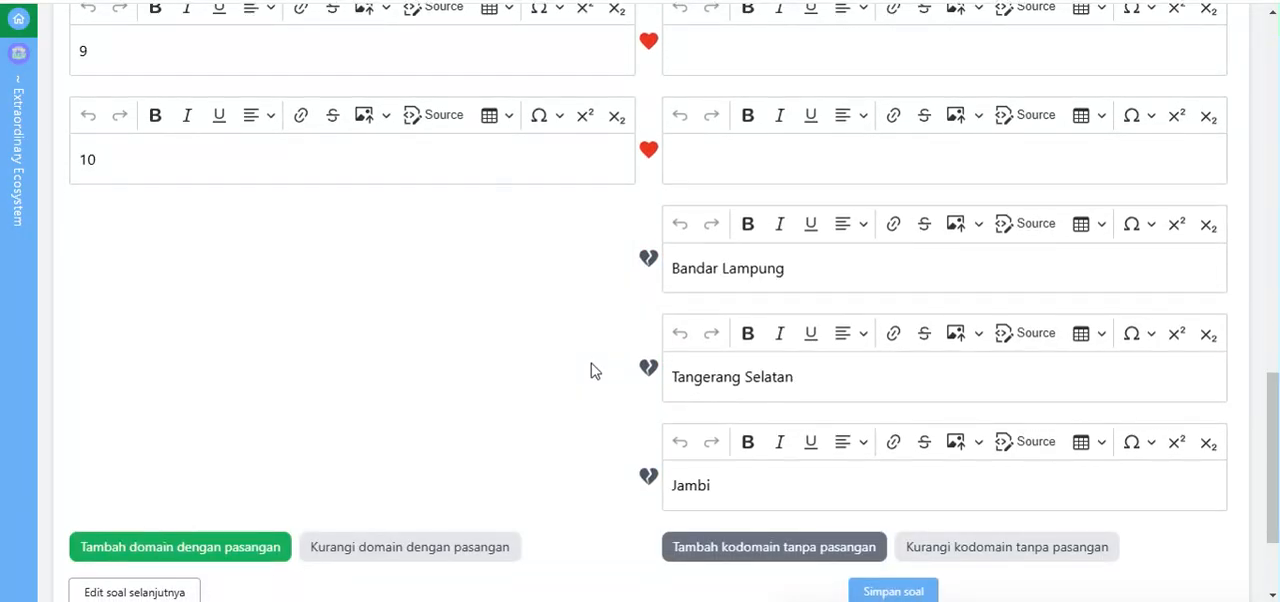
pyautogui.hotkey('alt', 'Tab')
pyautogui.click(133, 310)
pyautogui.write('Ba')
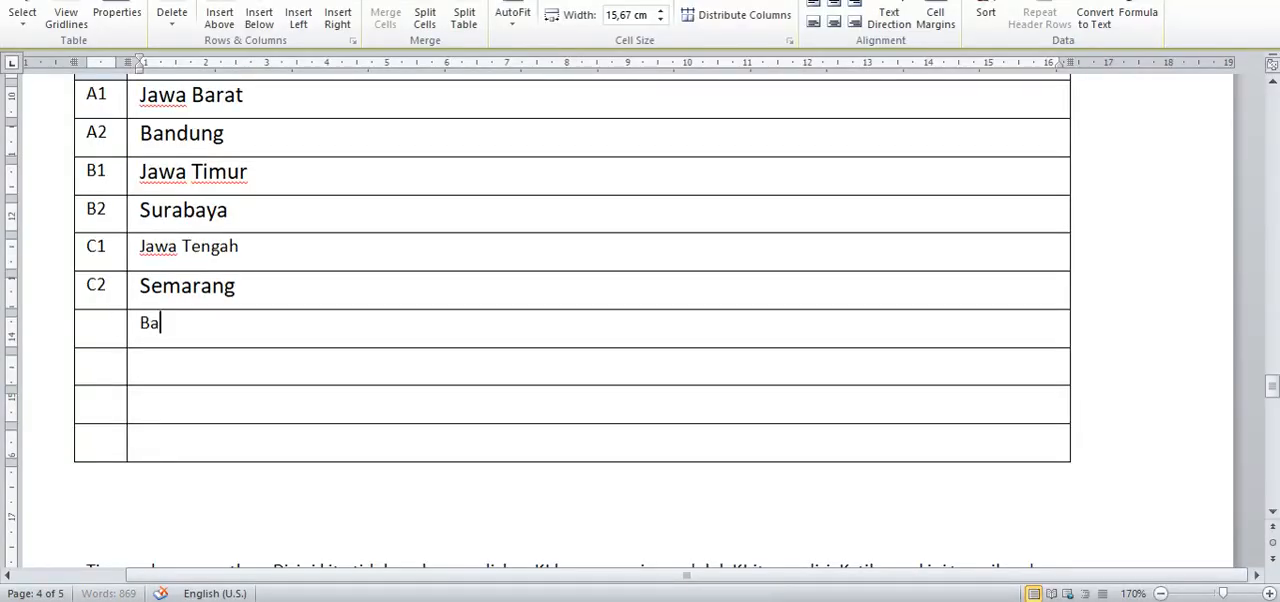
pyautogui.write('ndar Lampung')
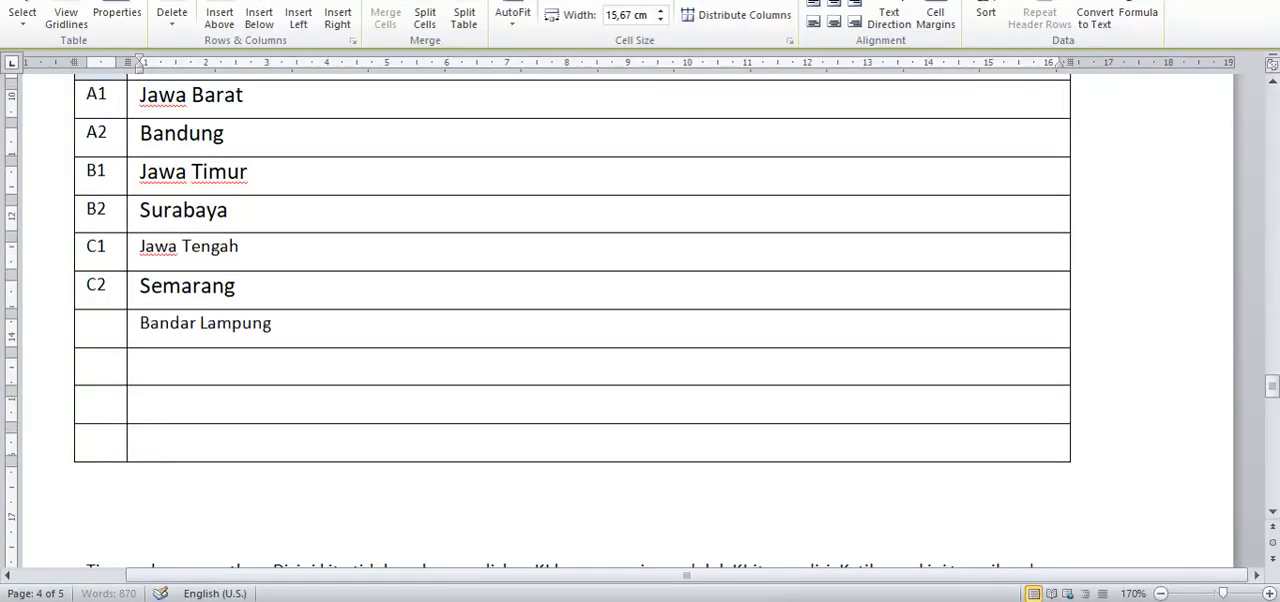
pyautogui.press('Down')
pyautogui.write('Tangerang Selatan')
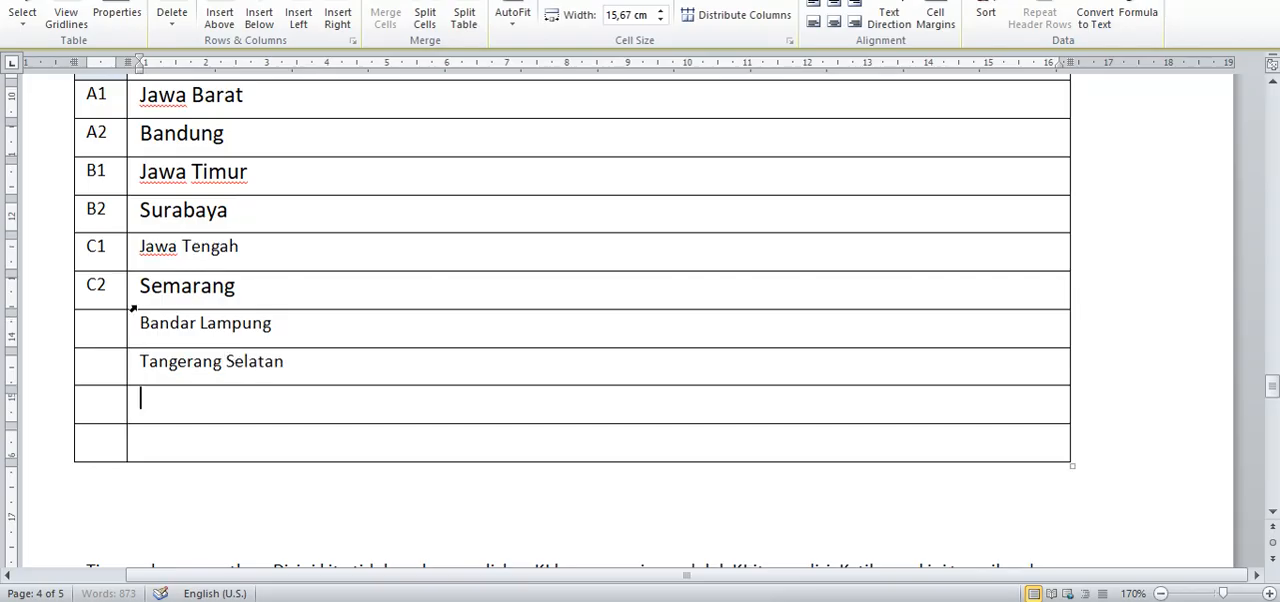
pyautogui.write('Jambi')
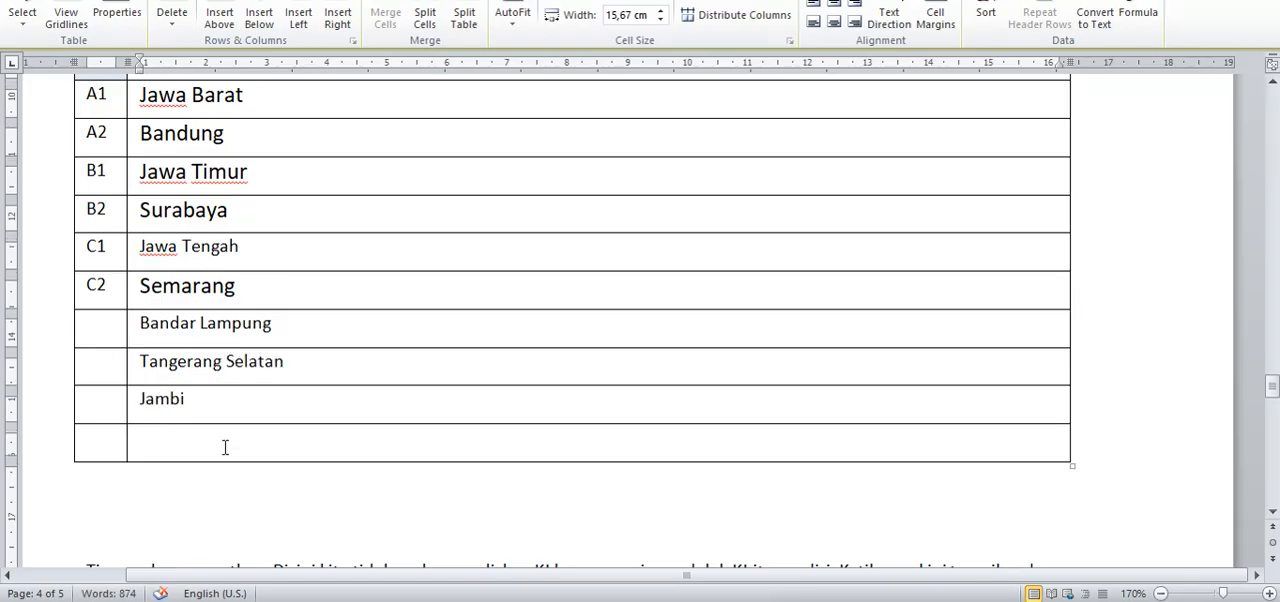
# Step: Delete the empty last row of the JDX table
pyautogui.moveTo(251, 443); pyautogui.dragTo(110, 440)
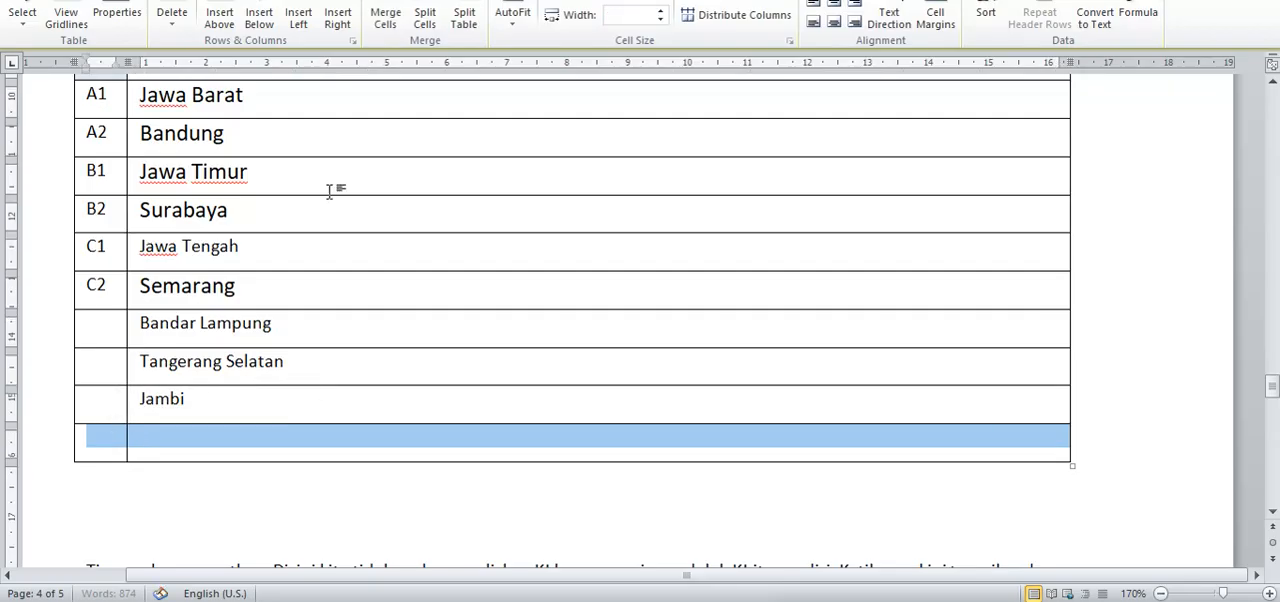
pyautogui.click(168, 20)
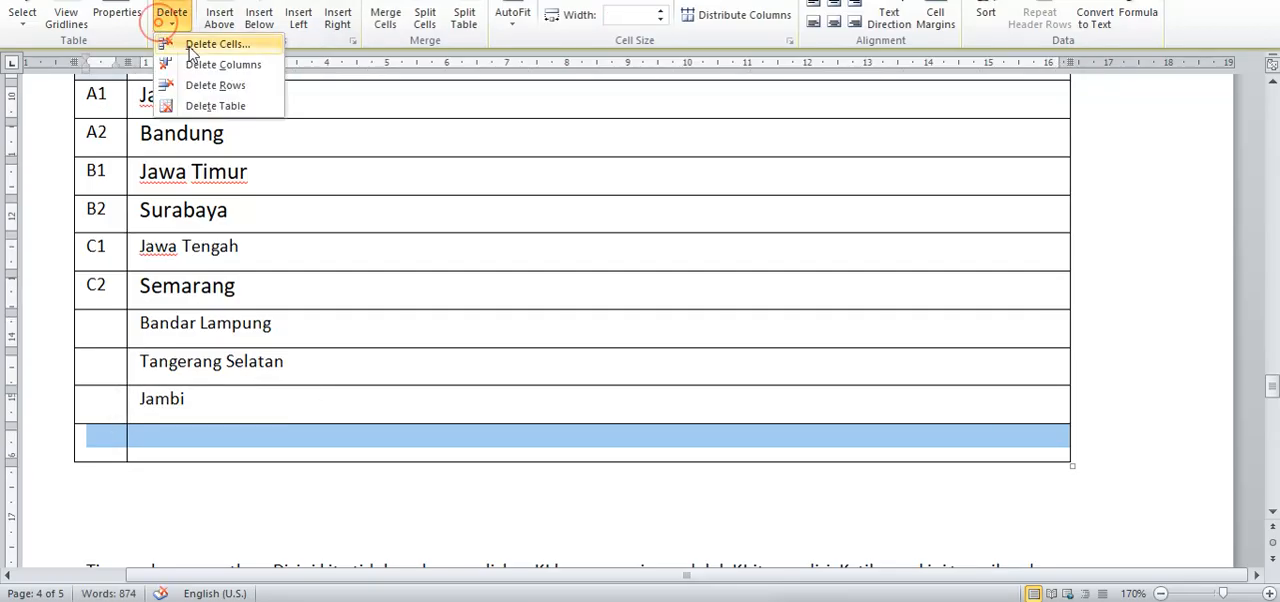
pyautogui.click(212, 85)
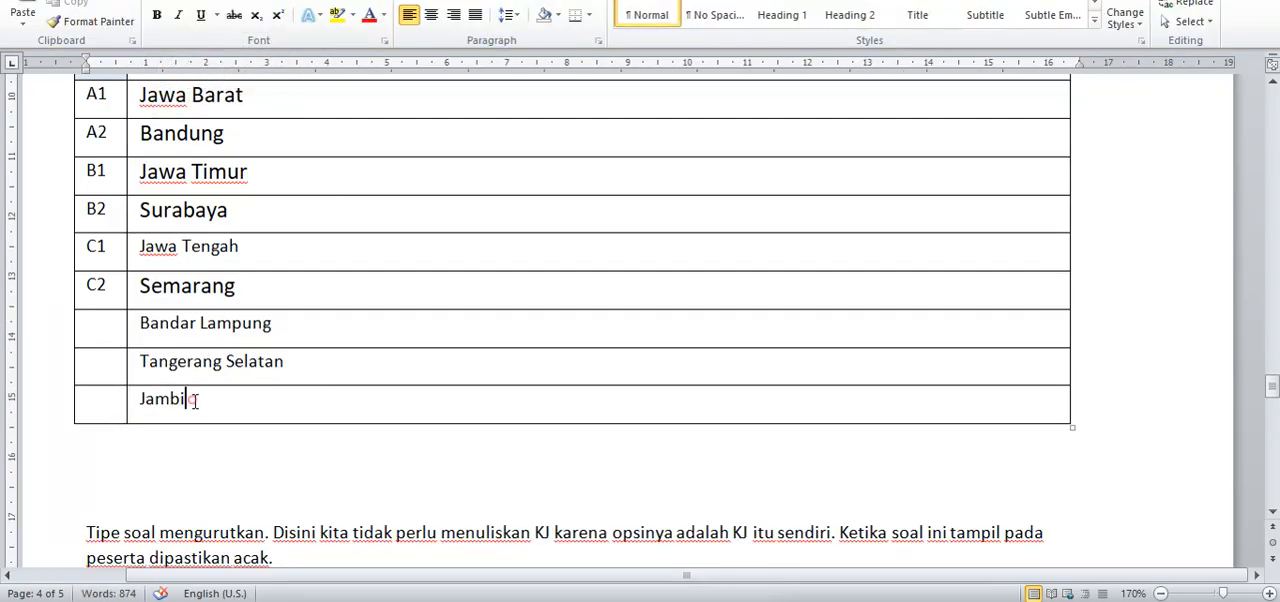
# Step: Review the JDX table's unpaired kodomain rows and compare the KJ answer pairs with the labelled domain and kodomain rows
pyautogui.moveTo(190, 398); pyautogui.dragTo(140, 330)
pyautogui.scroll(1, 257, 231)
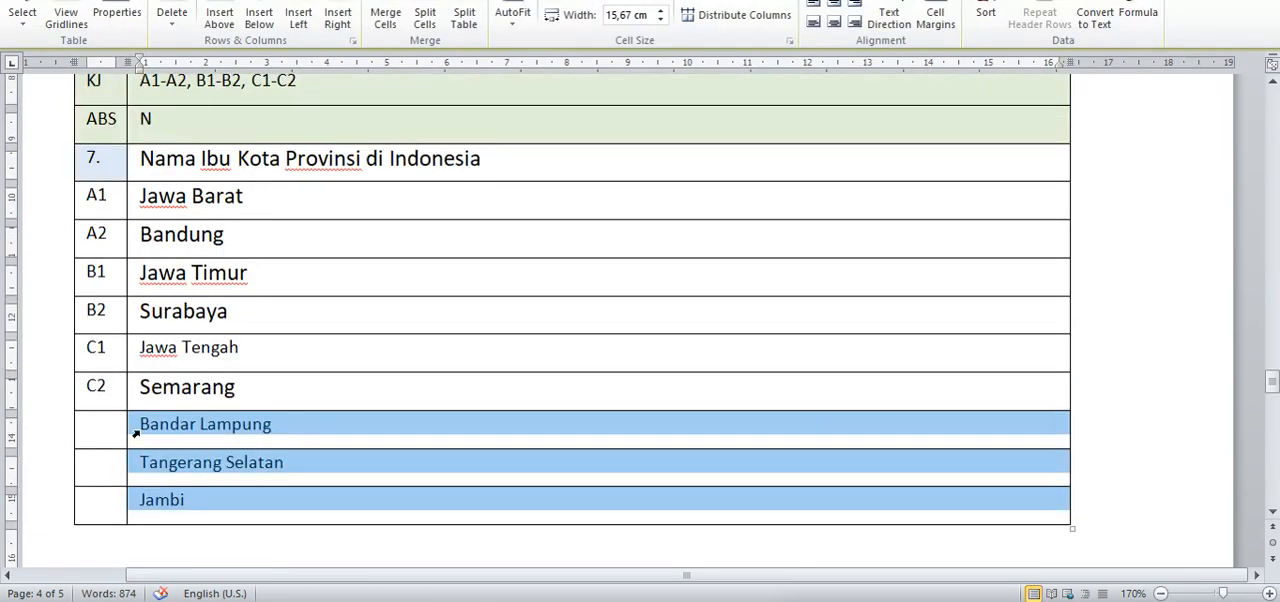
pyautogui.click(163, 424)
pyautogui.click(100, 424)
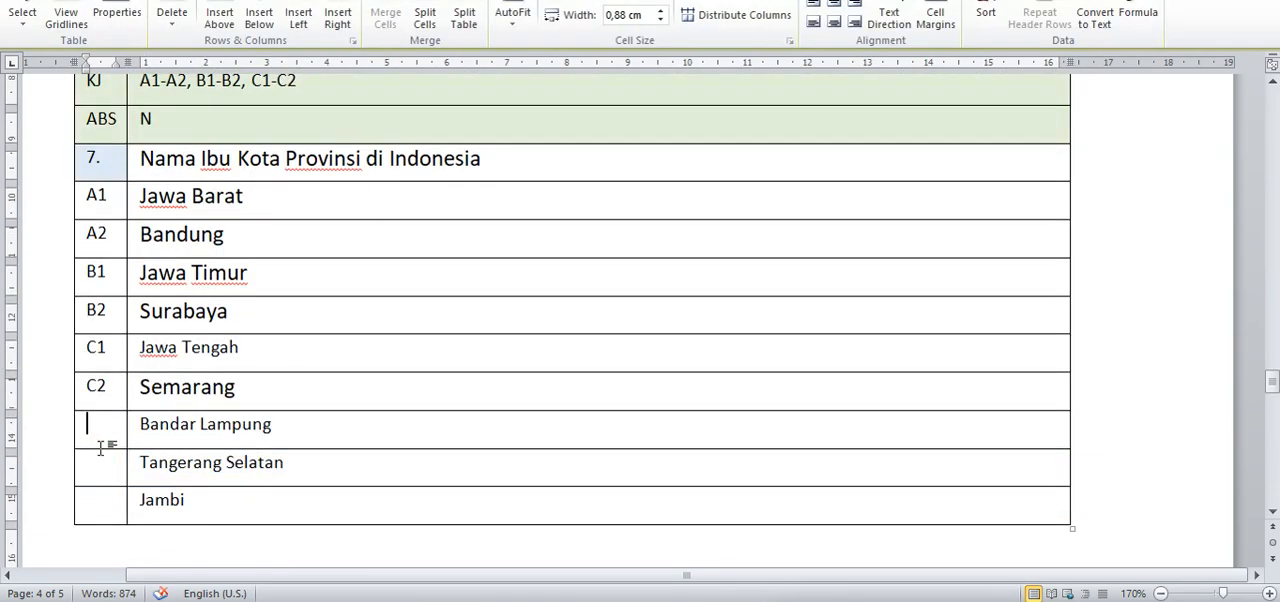
pyautogui.moveTo(145, 416); pyautogui.dragTo(187, 500)
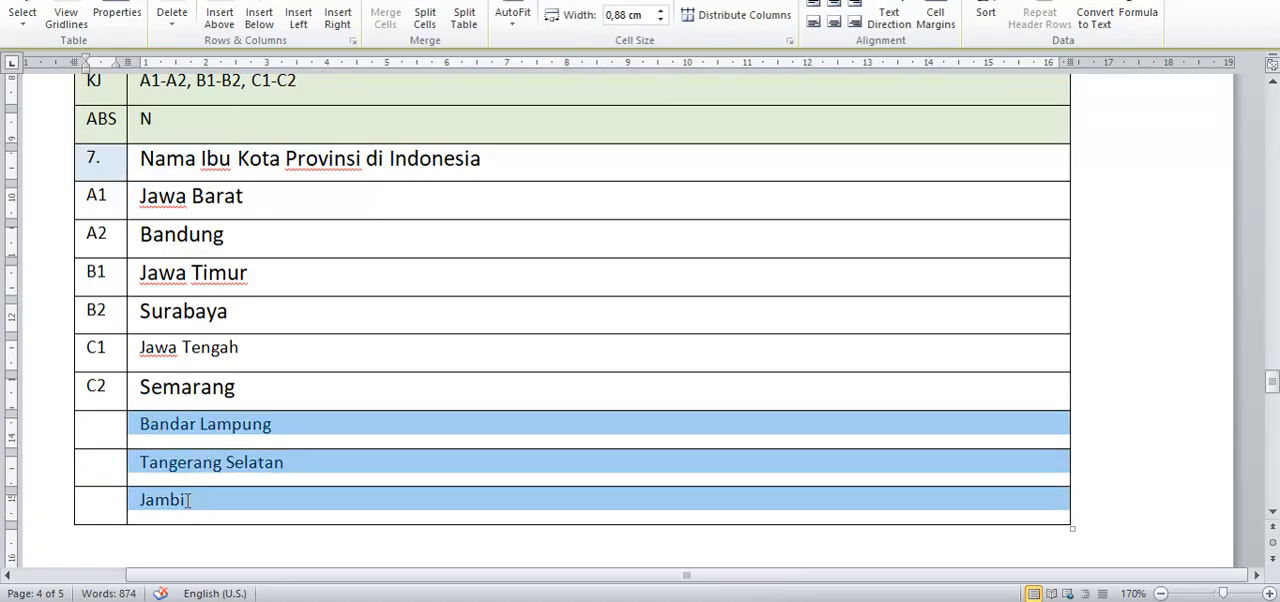
pyautogui.scroll(-3, 233, 310)
pyautogui.scroll(3, 233, 310)
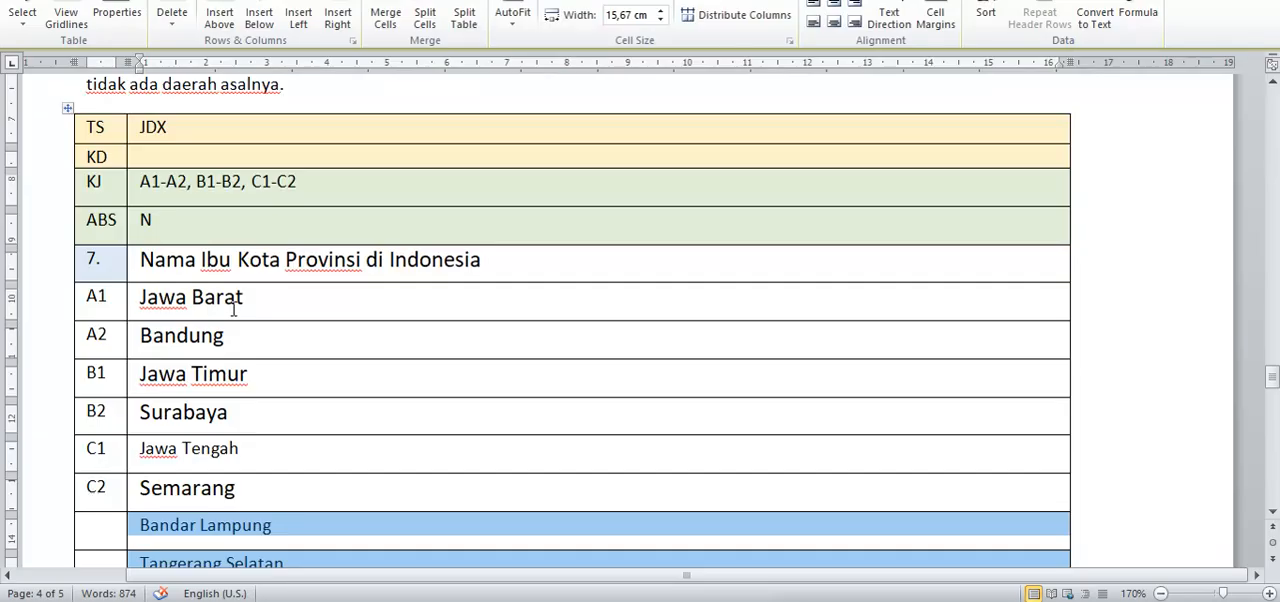
pyautogui.click(310, 174)
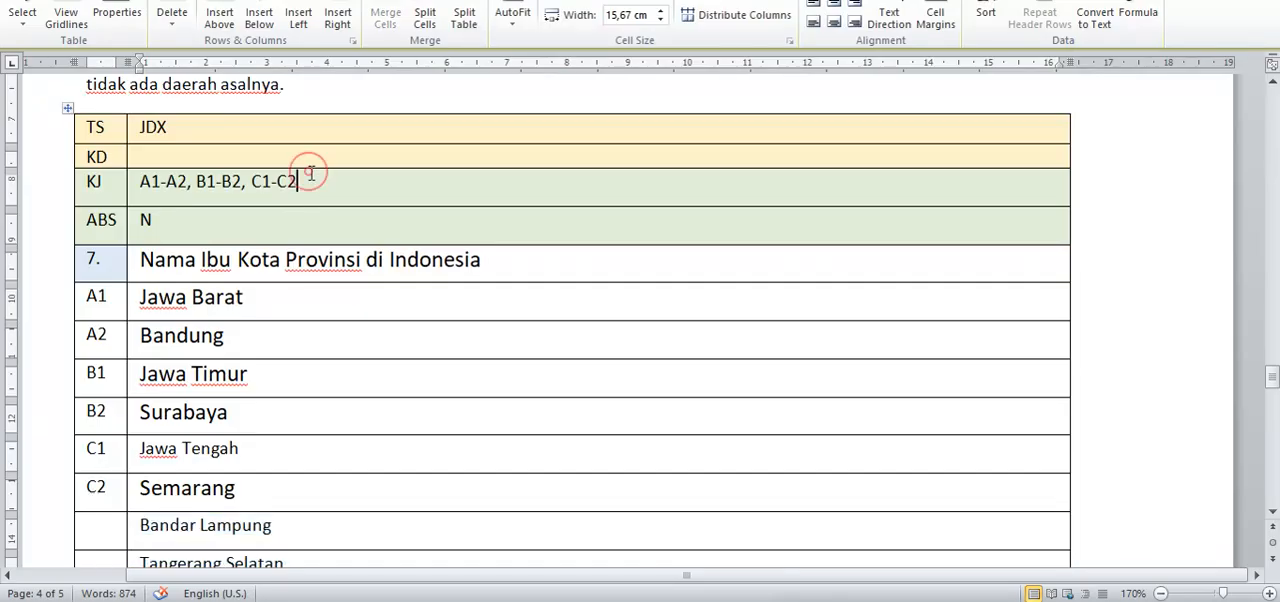
pyautogui.click(148, 181)
pyautogui.click(182, 181)
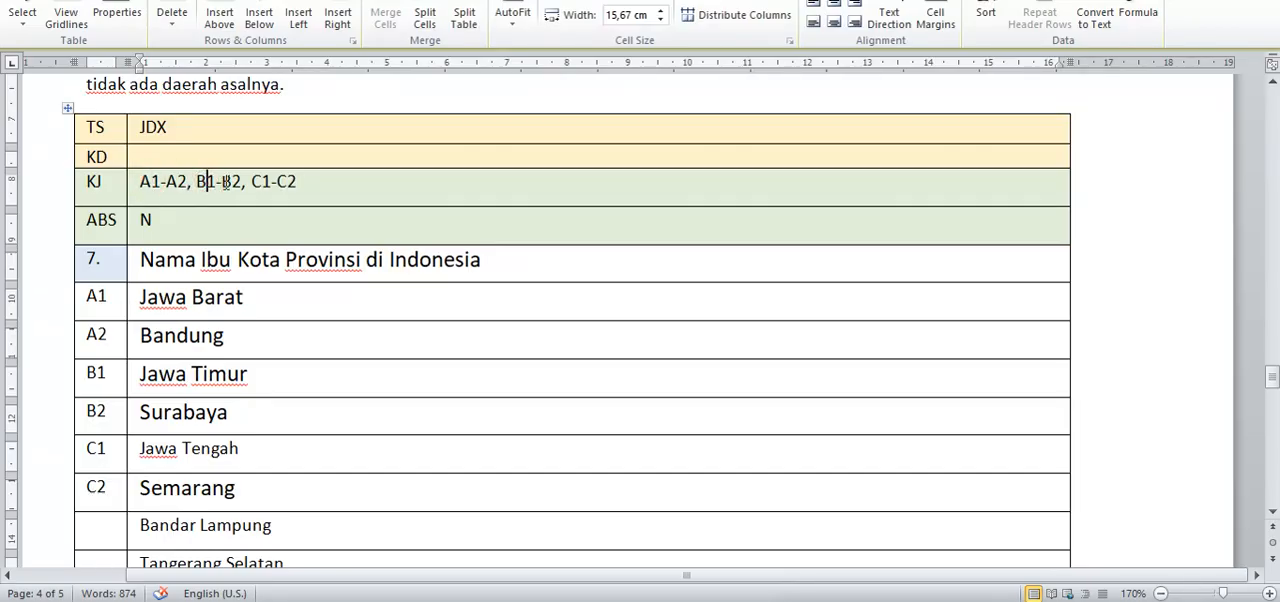
pyautogui.click(231, 181)
pyautogui.click(261, 181)
pyautogui.click(290, 181)
pyautogui.scroll(-3, 256, 376)
pyautogui.moveTo(256, 289); pyautogui.dragTo(140, 284)
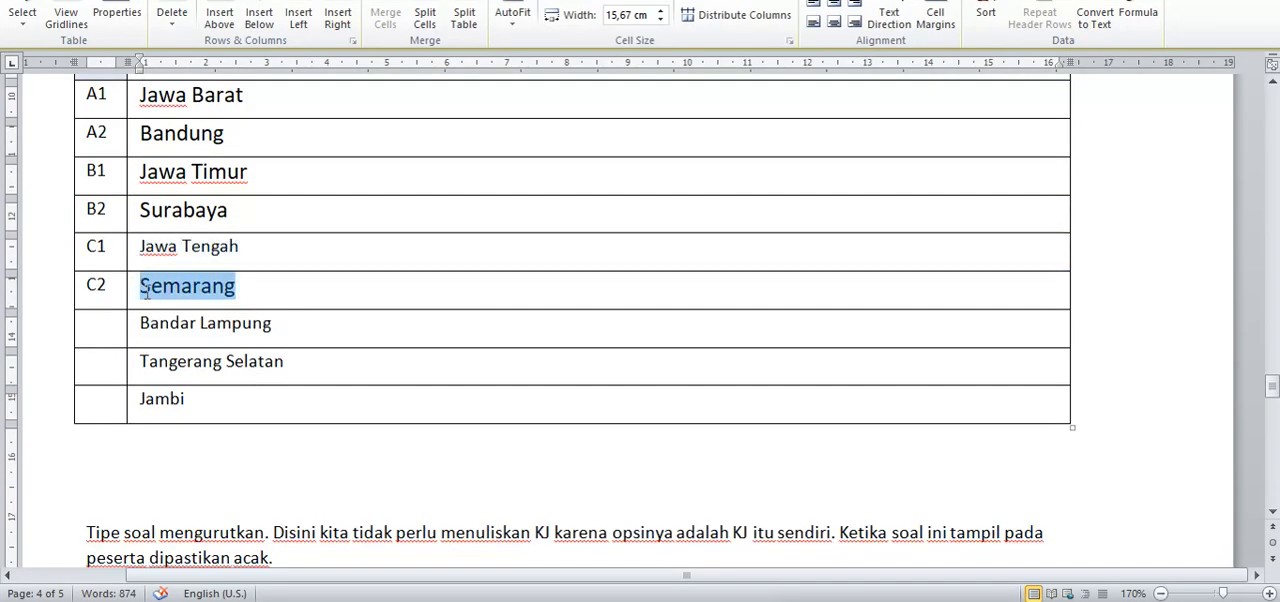
# Step: Look through the template's remaining question tables, from the ordering (URT) question to the true/false (BNR) question 10
pyautogui.scroll(-2, 333, 287)
pyautogui.scroll(-3, 333, 287)
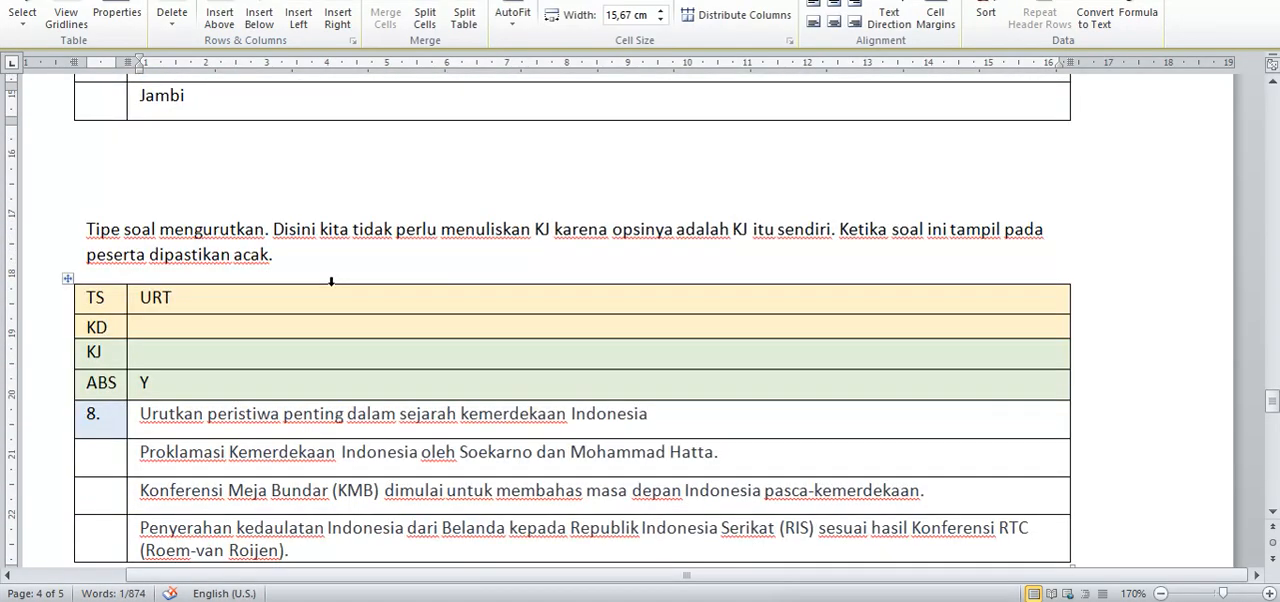
pyautogui.scroll(-2, 331, 282)
pyautogui.scroll(-10, 320, 240)
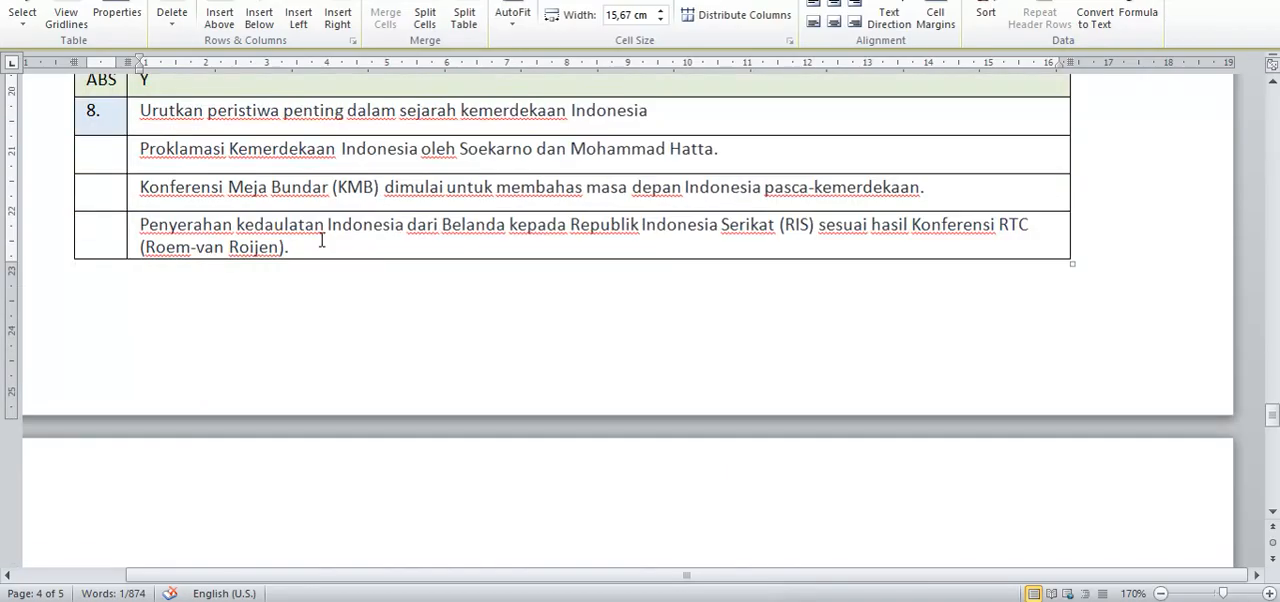
pyautogui.scroll(-5, 321, 240)
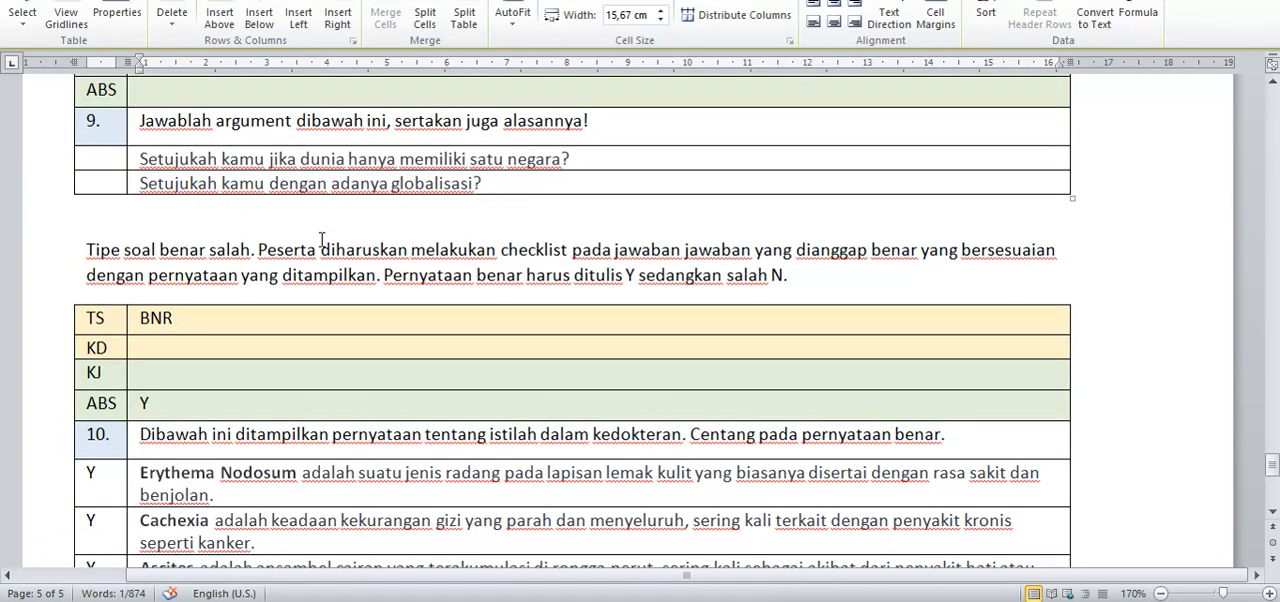
pyautogui.scroll(-3, 321, 240)
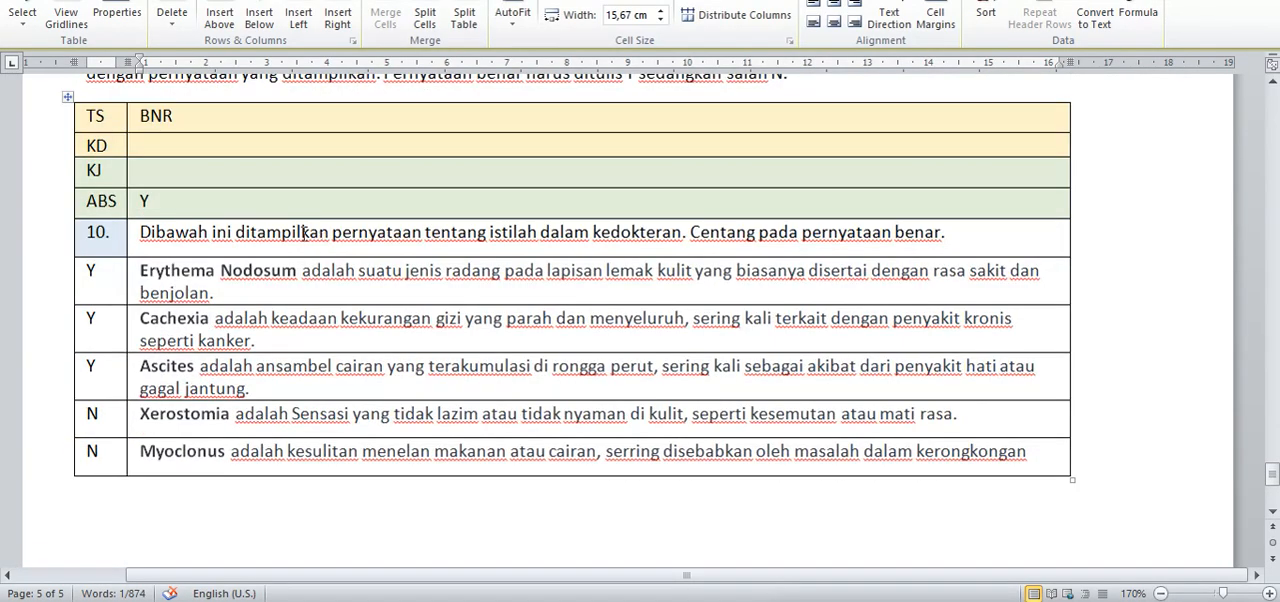
# Step: Set the ABS value of the true/false (BNR) question 10 table to N
pyautogui.click(172, 143)
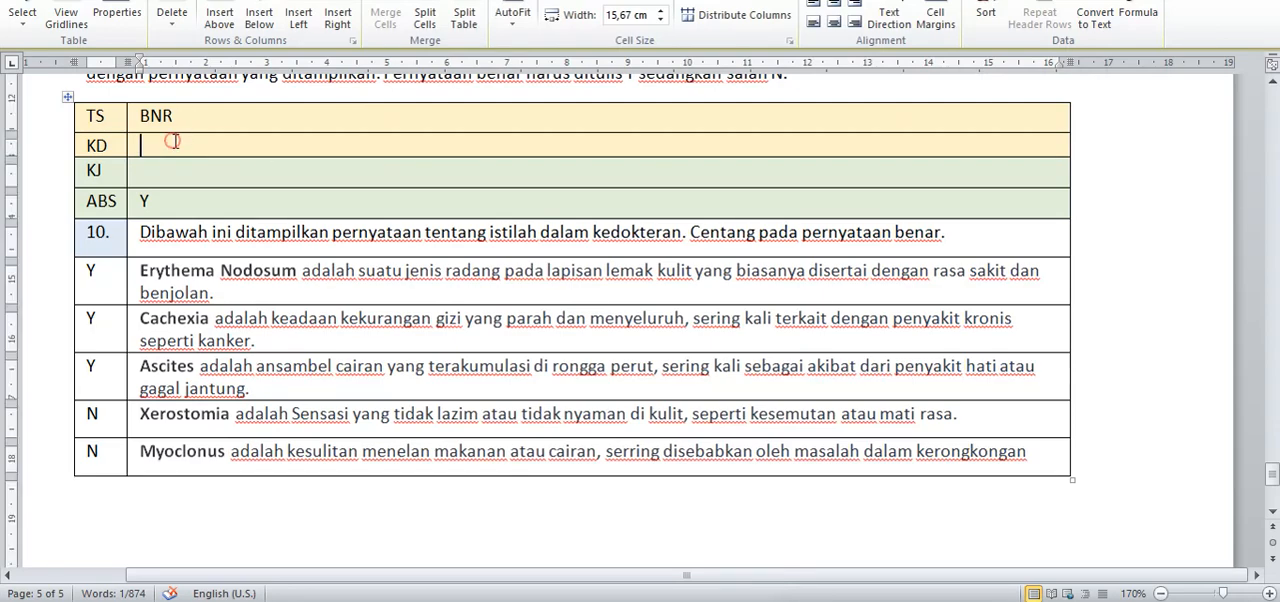
pyautogui.click(150, 201)
pyautogui.press('BackSpace')
pyautogui.write('n')
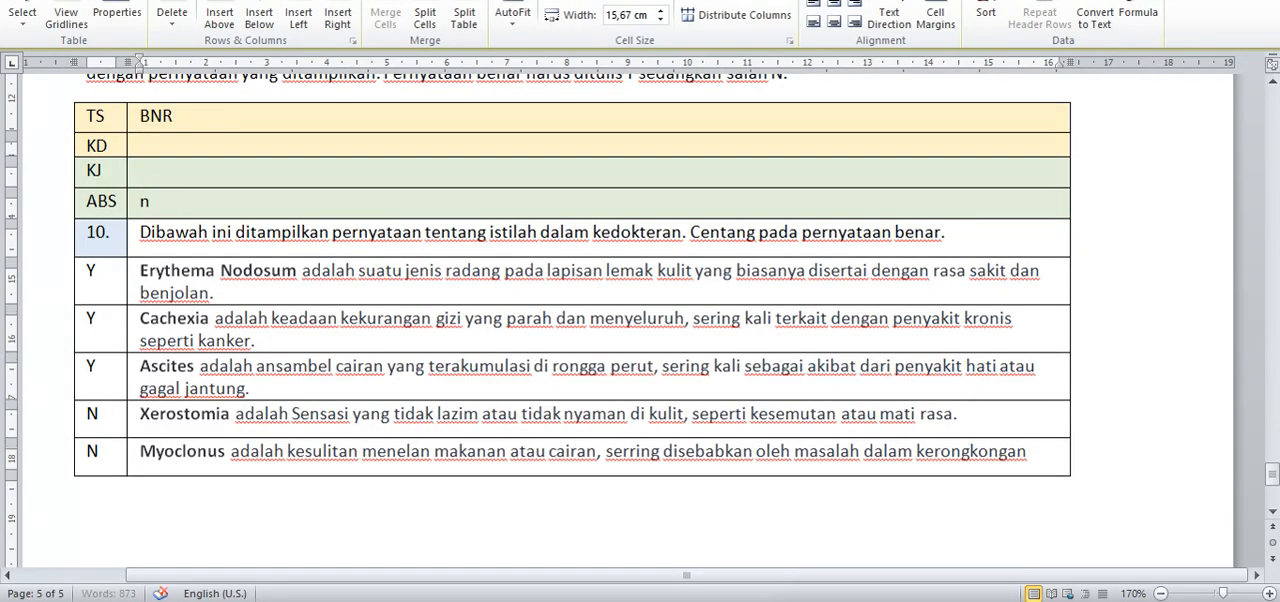
pyautogui.press('BackSpace')
pyautogui.write('N')
pyautogui.click(144, 178)
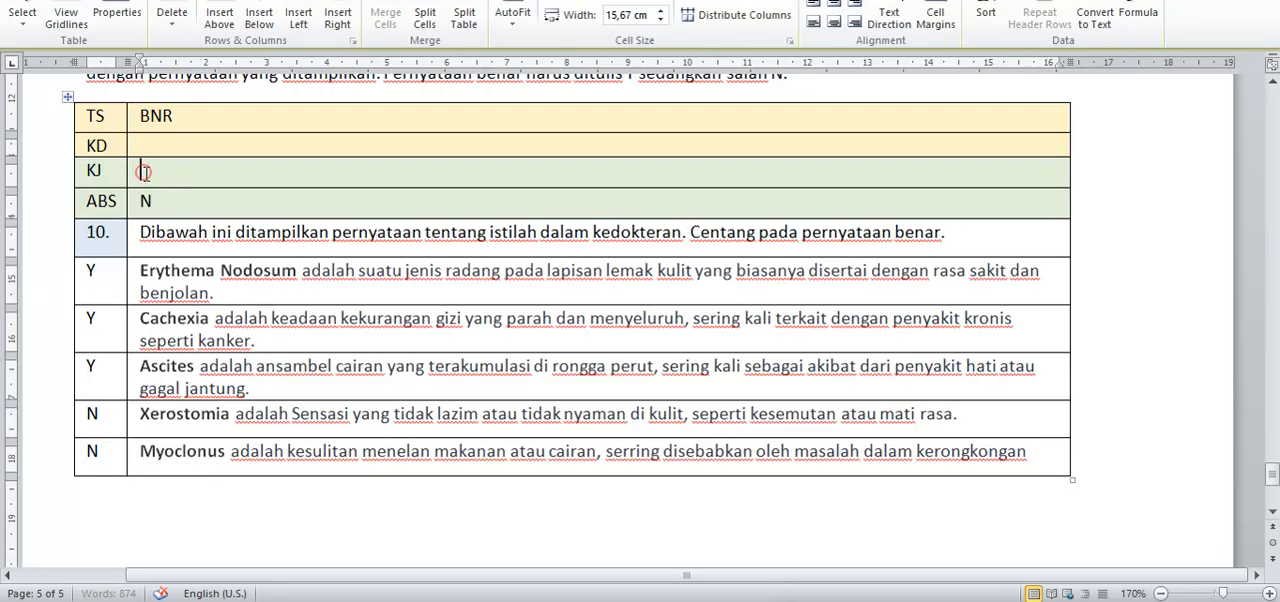
pyautogui.moveTo(186, 170); pyautogui.dragTo(124, 171)
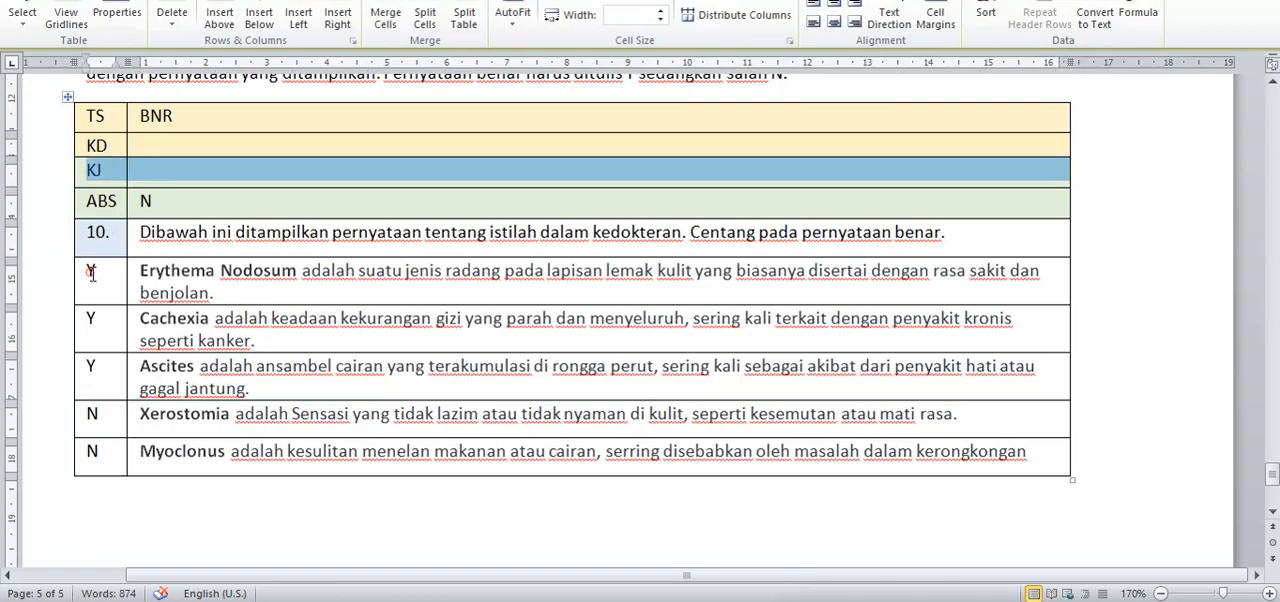
pyautogui.click(92, 272)
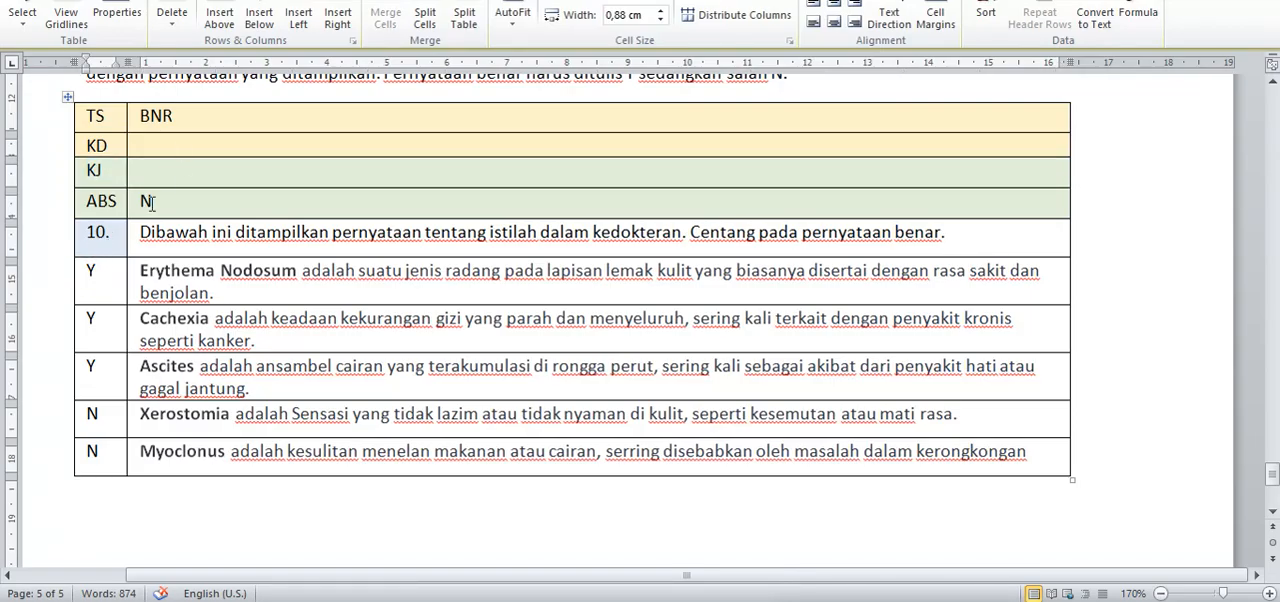
pyautogui.moveTo(115, 279)
pyautogui.mouseDown()
pyautogui.moveTo(102, 447)
pyautogui.moveTo(115, 282)
pyautogui.mouseUp()
# Step: Switch to the web application, return to the question list of SASIF24, and view the details of the Benar/Salah question
pyautogui.hotkey('alt', 'Tab')
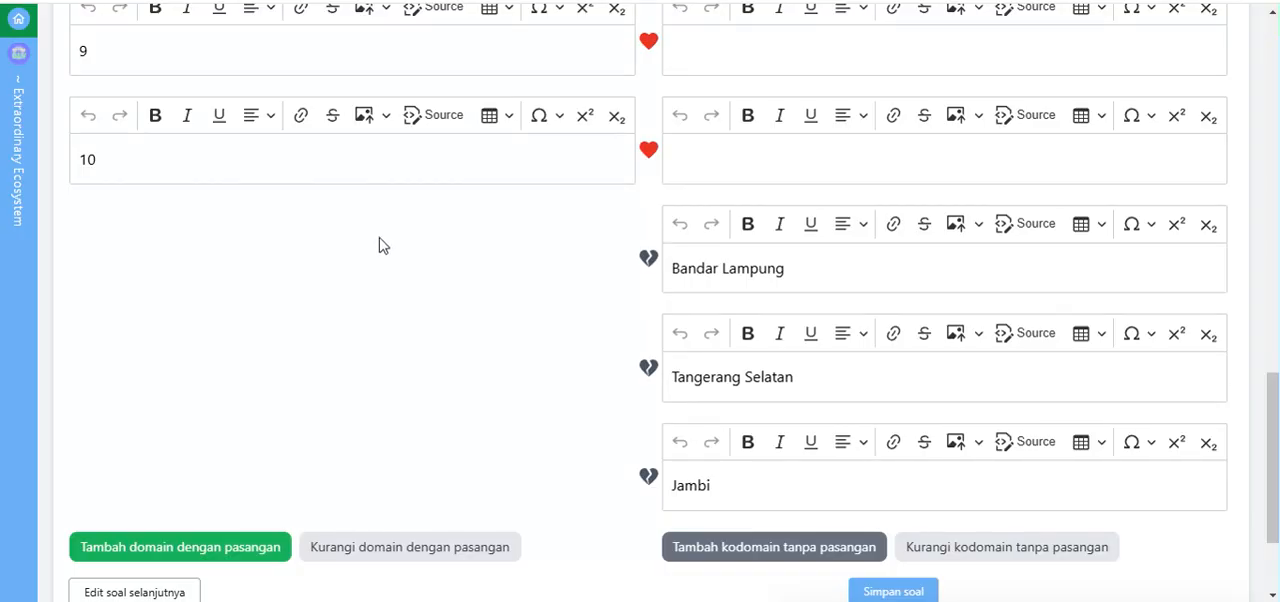
pyautogui.scroll(8, 380, 245)
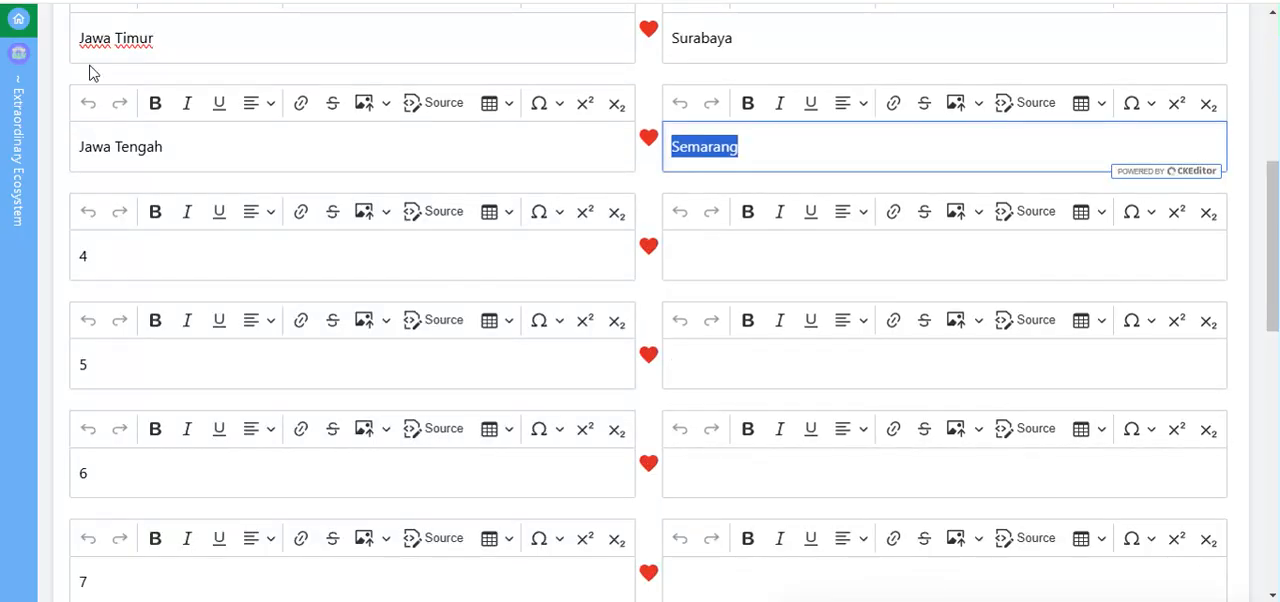
pyautogui.scroll(5, 80, 100)
pyautogui.click(66, 117)
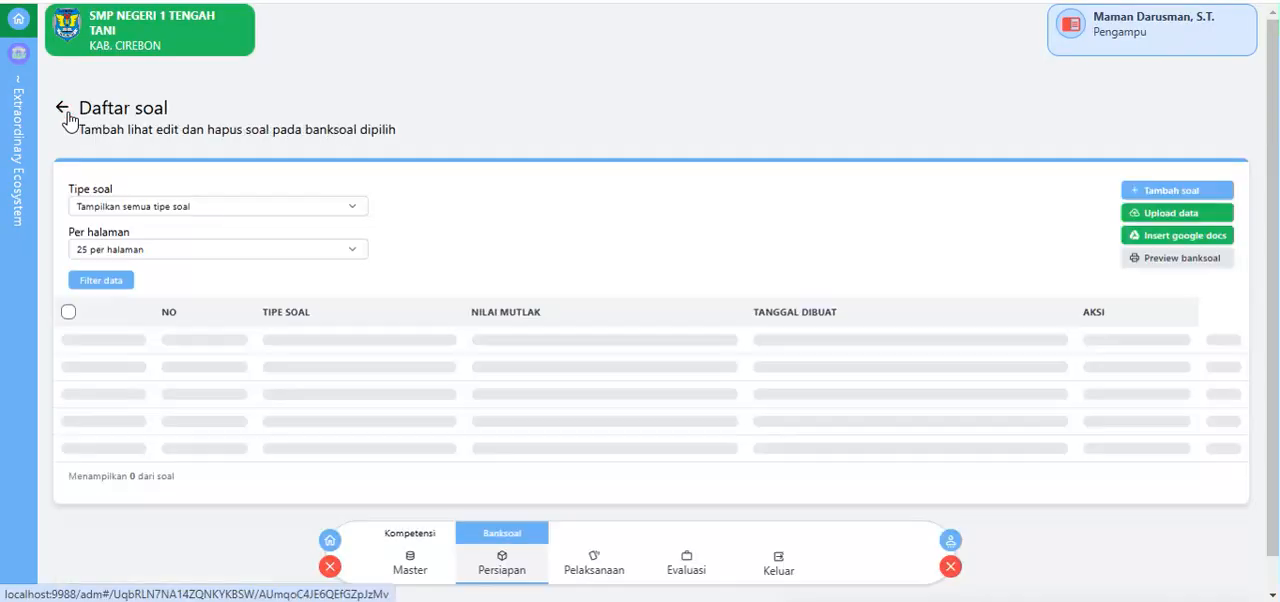
pyautogui.scroll(-1, 1068, 472)
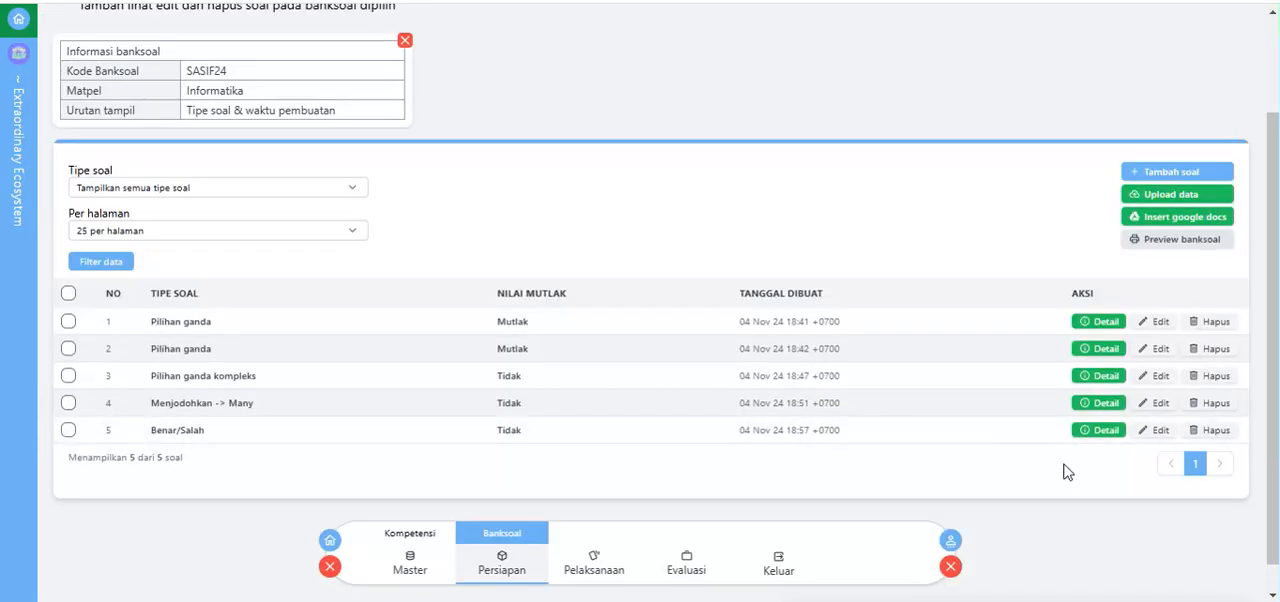
pyautogui.click(1092, 431)
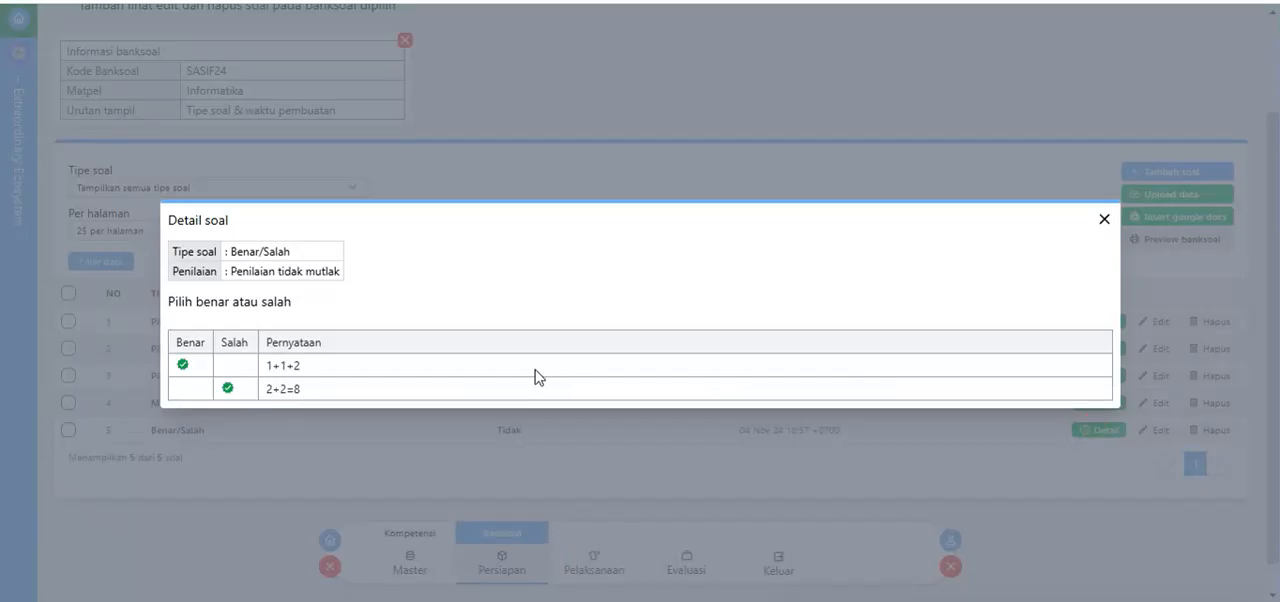
# Step: Back in the Word template, replace question 10's text with "Pilih benar dan salah hasil perhitungan dibawah ini!"
pyautogui.hotkey('alt', 'Tab')
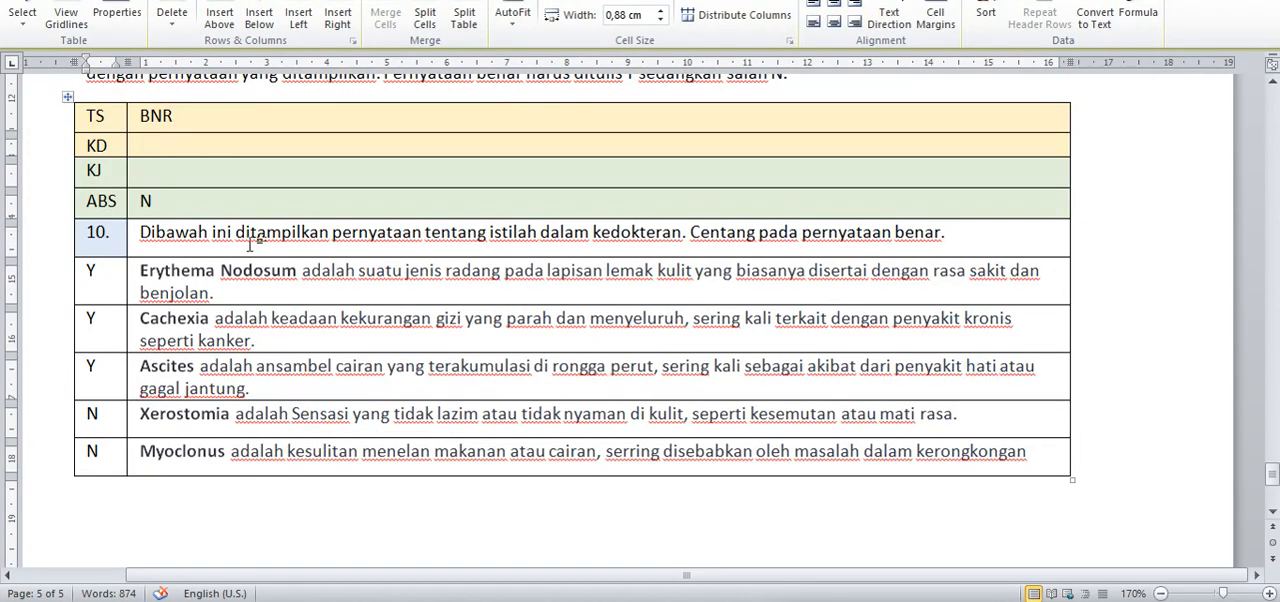
pyautogui.click(952, 232)
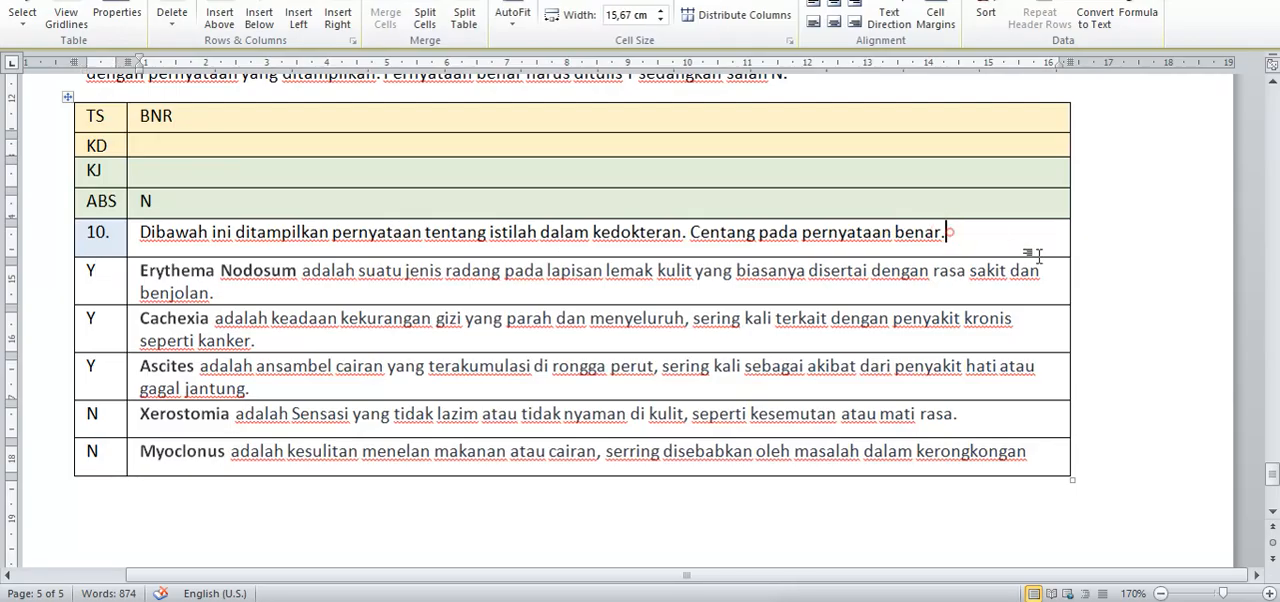
pyautogui.moveTo(952, 232); pyautogui.dragTo(155, 245)
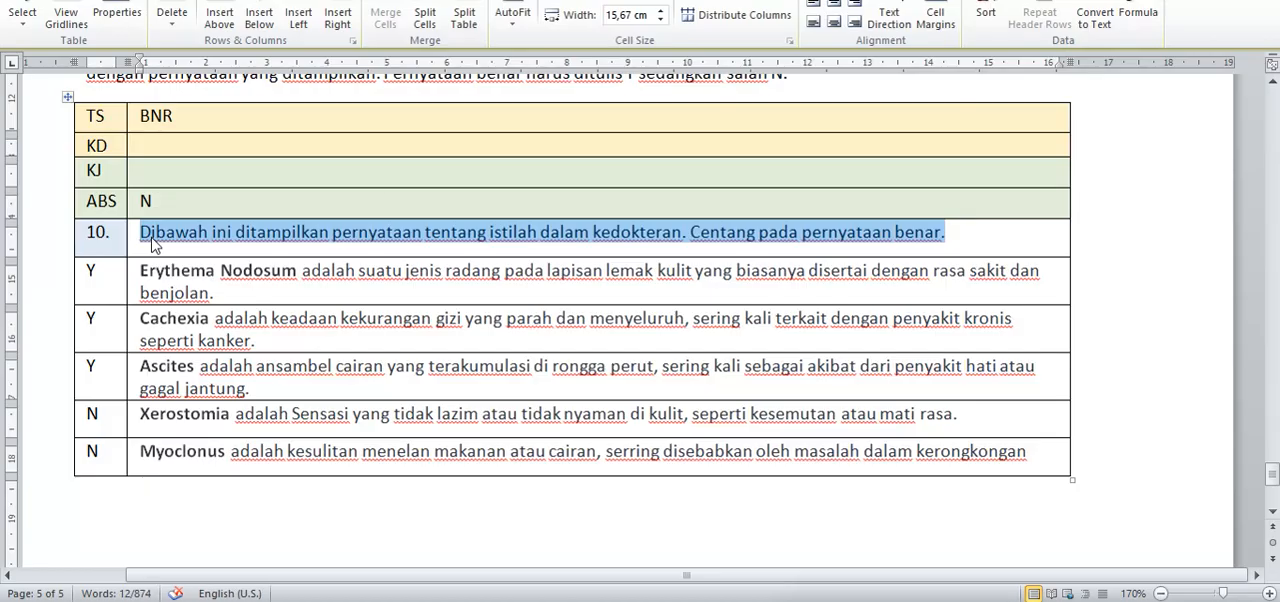
pyautogui.write('Pilih')
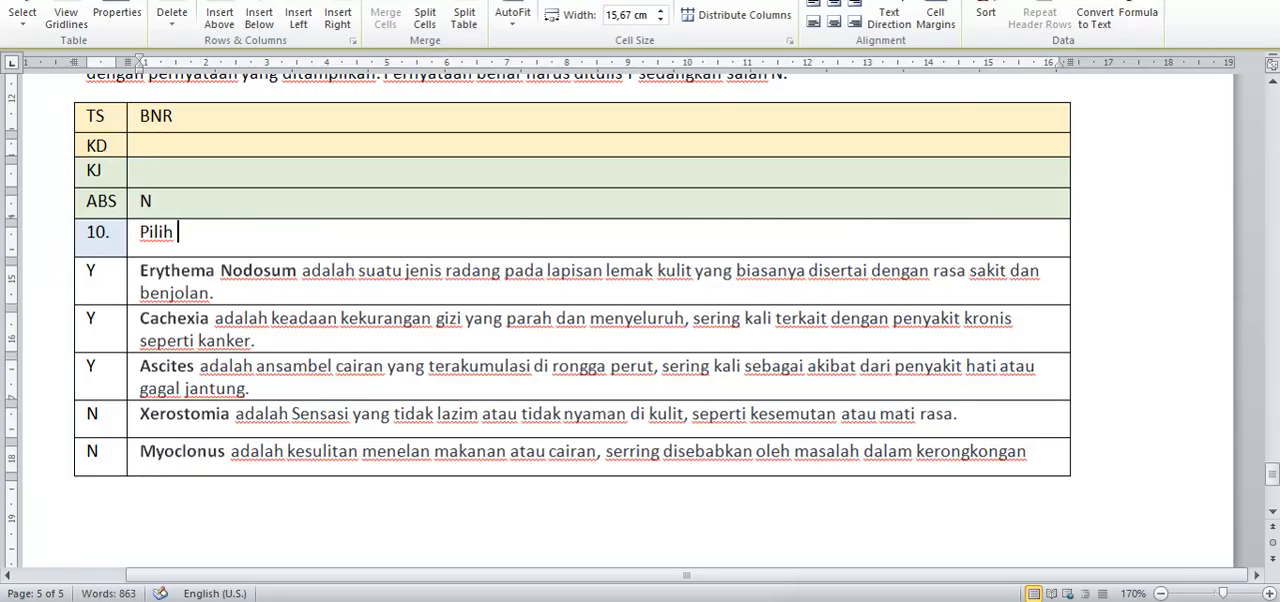
pyautogui.write(' benar dan salah ')
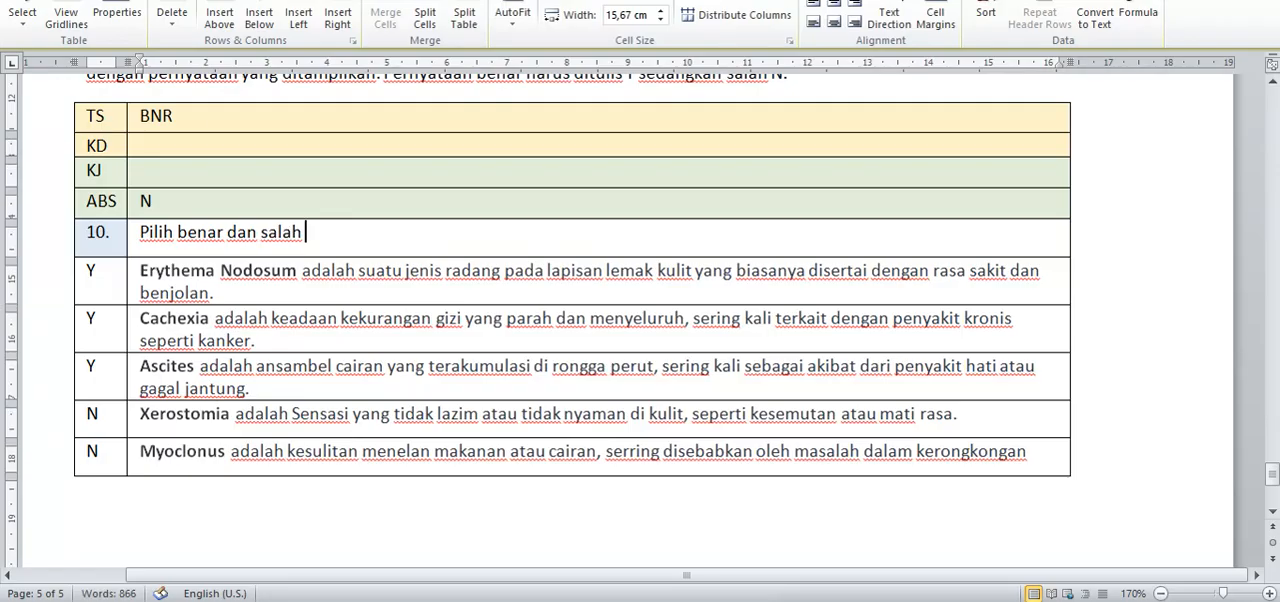
pyautogui.write('hasil perhitu')
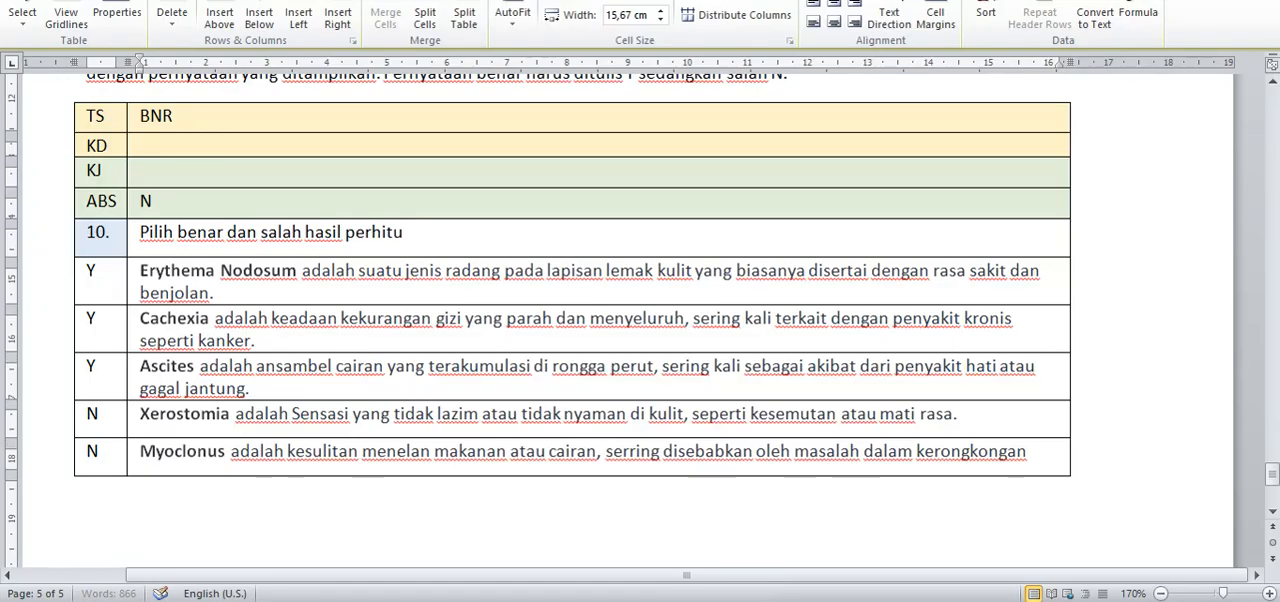
pyautogui.write('ngan di')
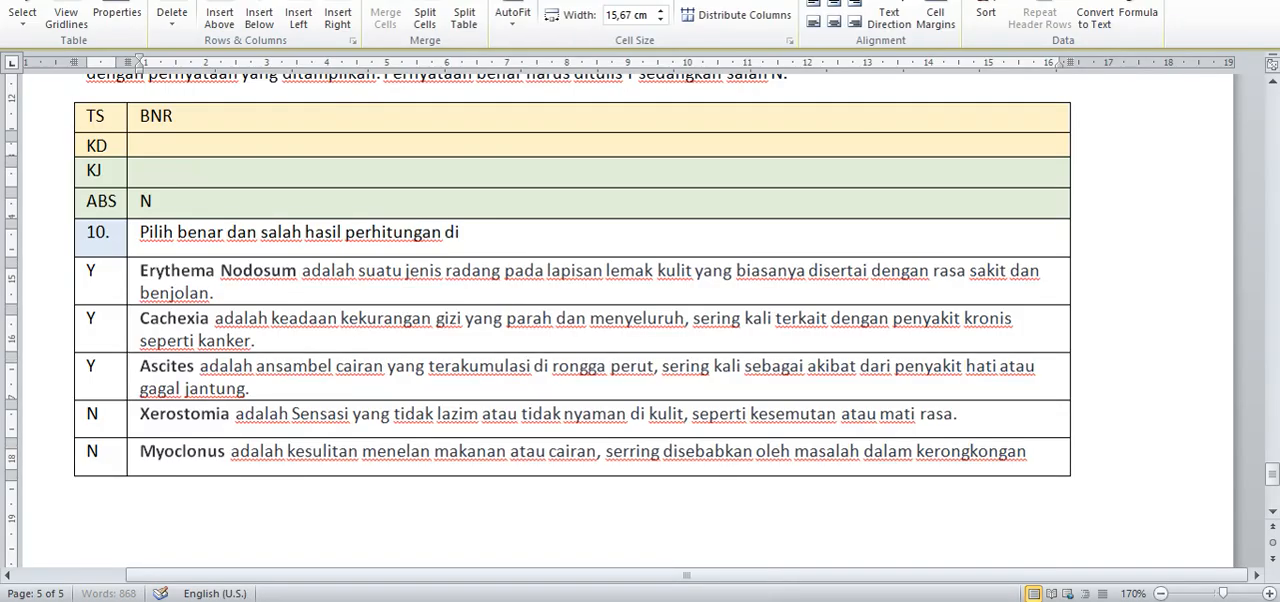
pyautogui.write('bawah ini')
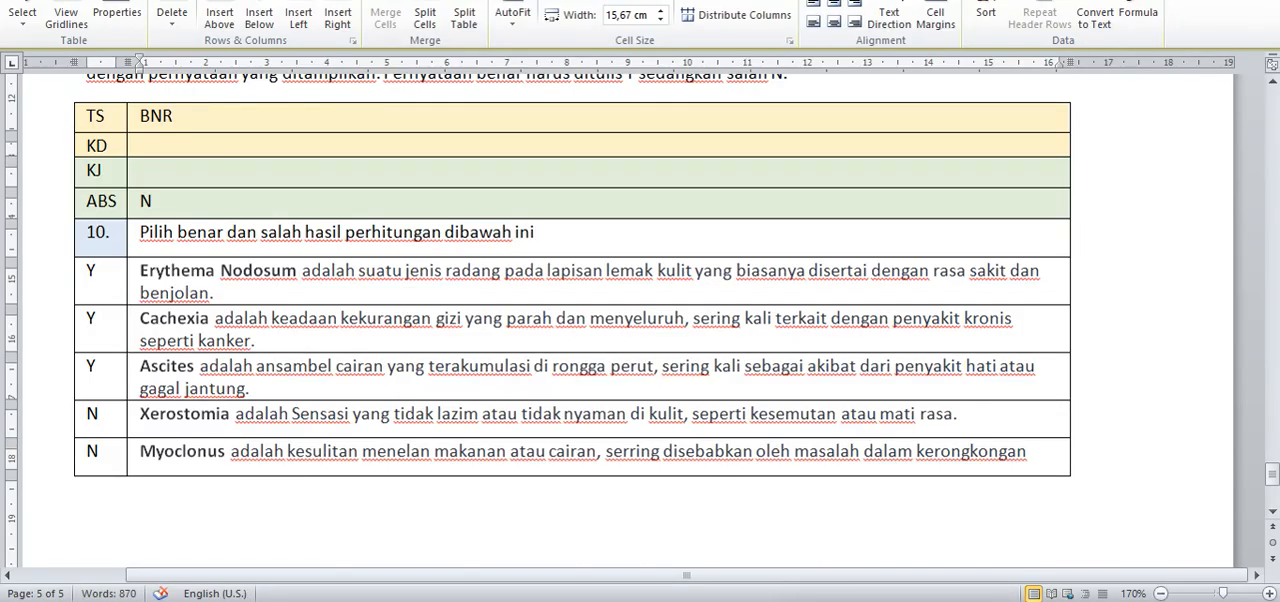
pyautogui.write('!')
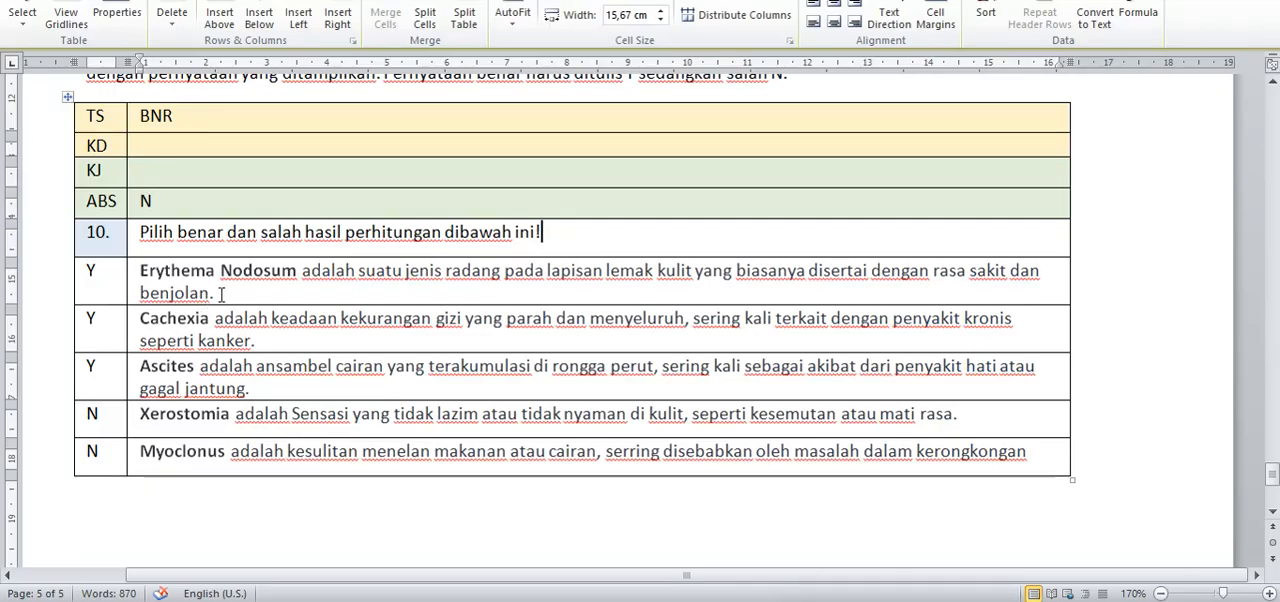
# Step: Replace the first two statements of question 10 with "1+1=2" and "2+2=8"
pyautogui.tripleClick(218, 292)
pyautogui.write('1+')
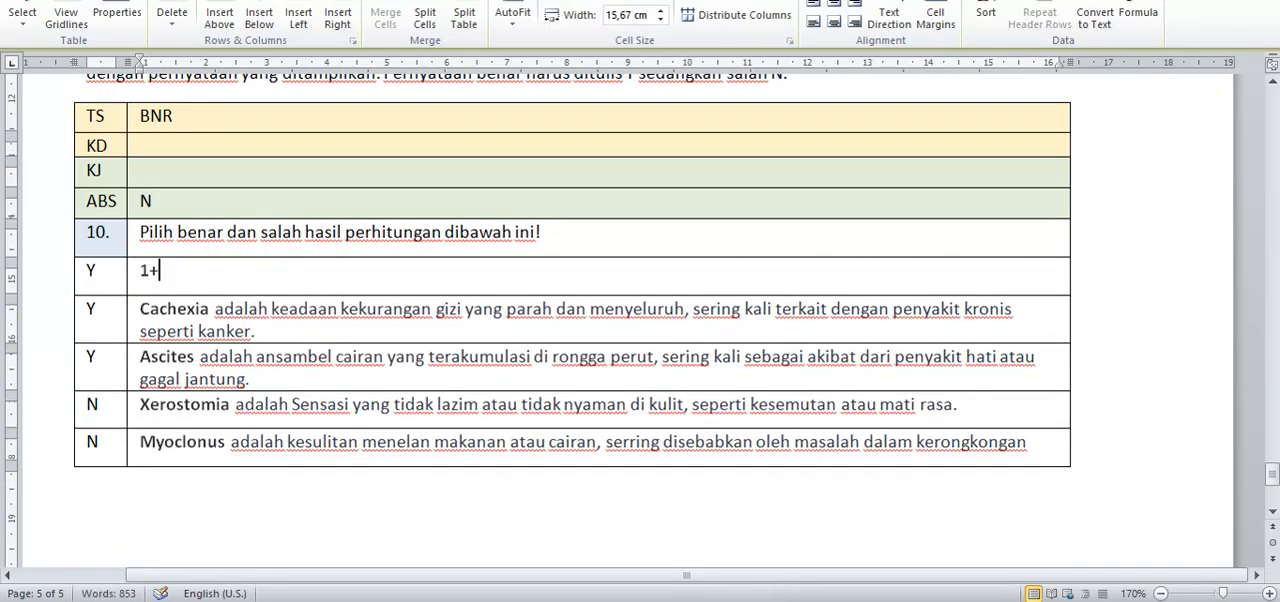
pyautogui.write('1=2')
pyautogui.moveTo(260, 331); pyautogui.dragTo(180, 305)
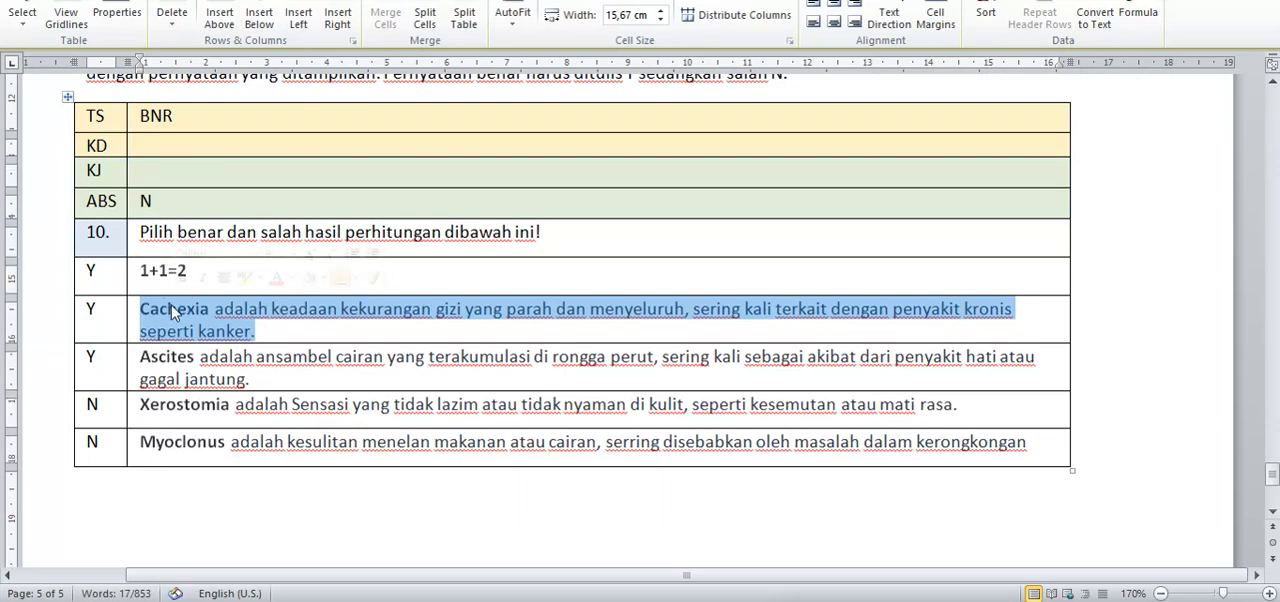
pyautogui.write('2+2=')
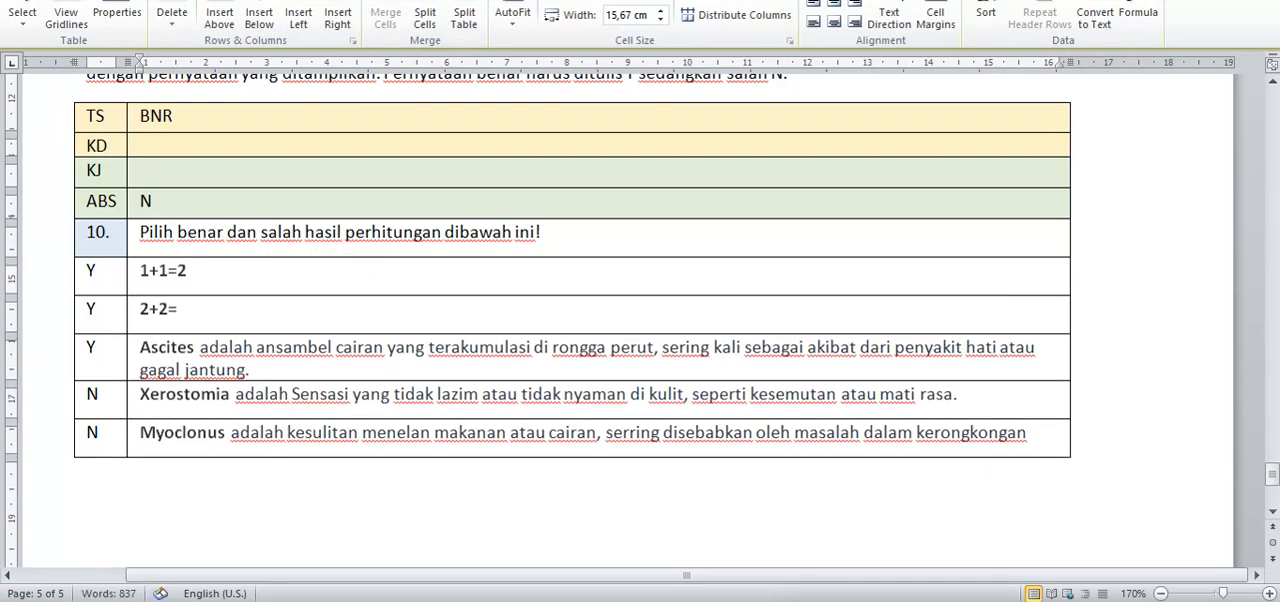
pyautogui.write('8')
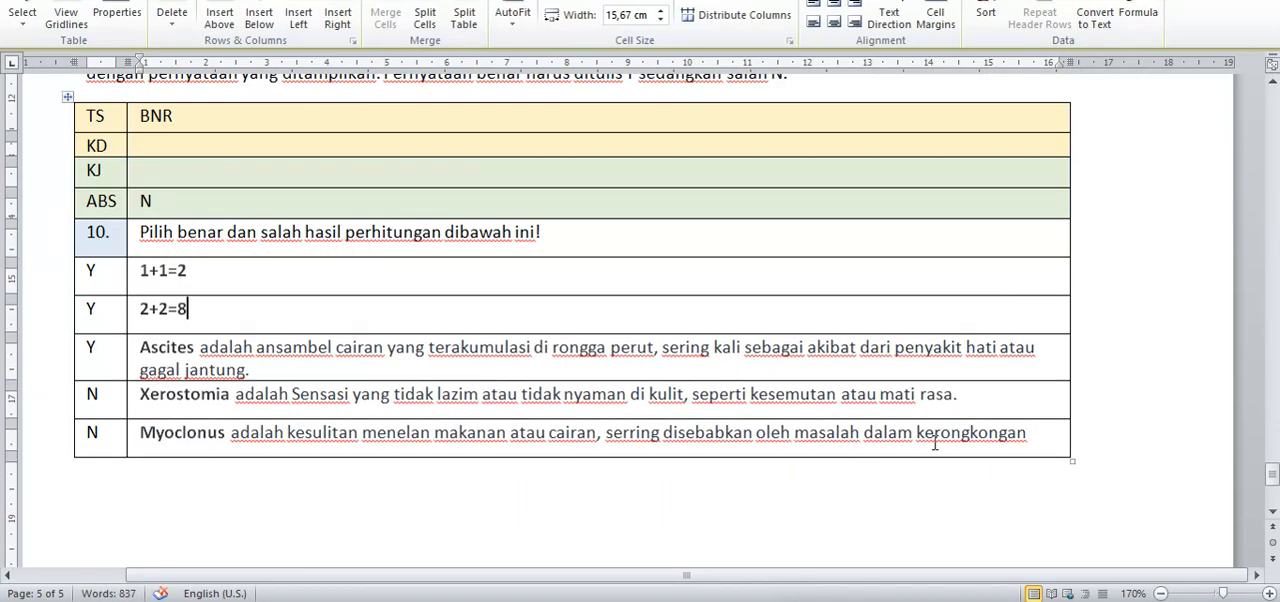
# Step: Delete the Ascites, Xerostomia and Myoclonus statement rows from the BNR table
pyautogui.moveTo(1032, 440); pyautogui.dragTo(110, 358)
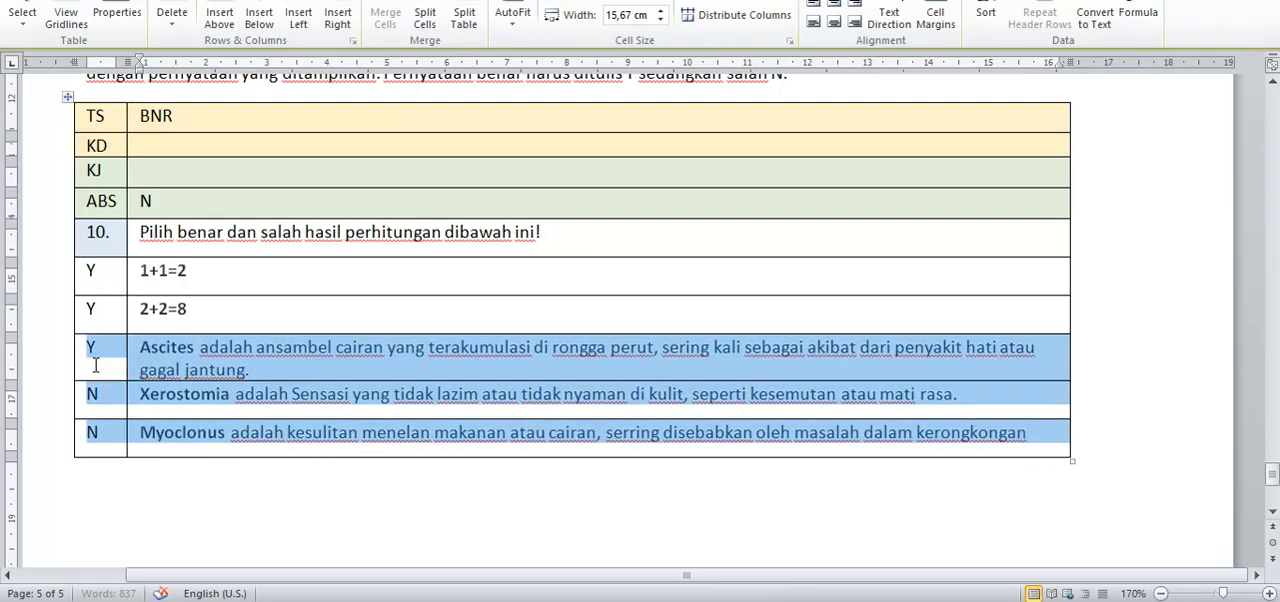
pyautogui.click(171, 28)
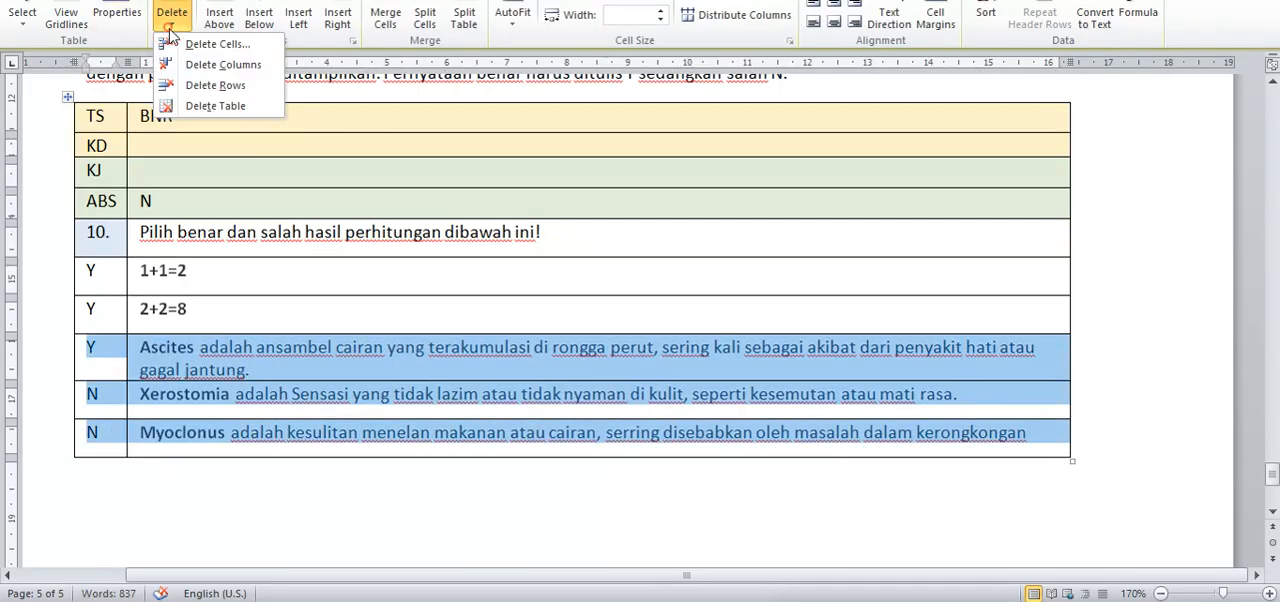
pyautogui.click(208, 86)
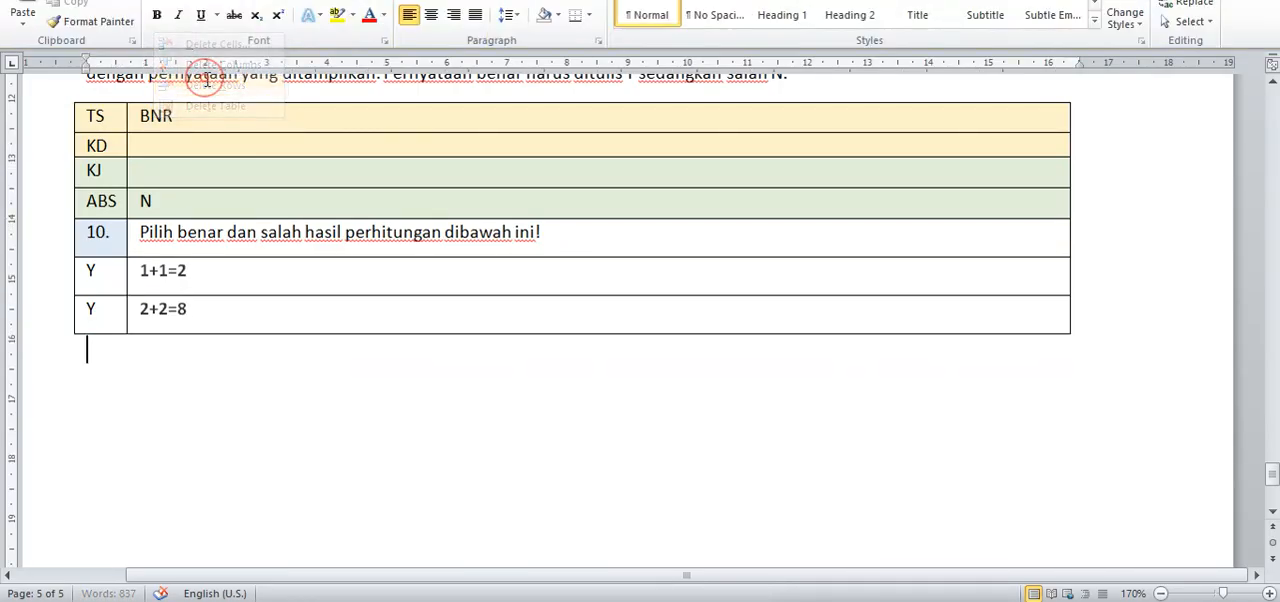
# Step: Mark the statement 2+2=8 as false by setting its row label to N
pyautogui.click(100, 272)
pyautogui.doubleClick(98, 270)
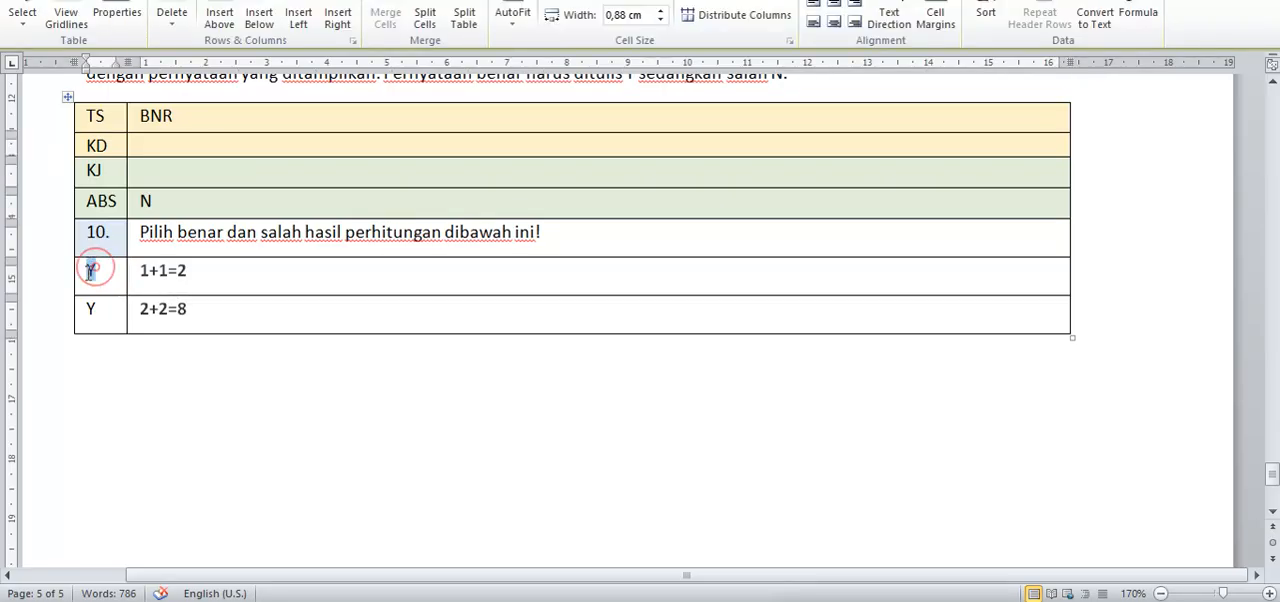
pyautogui.click(107, 272)
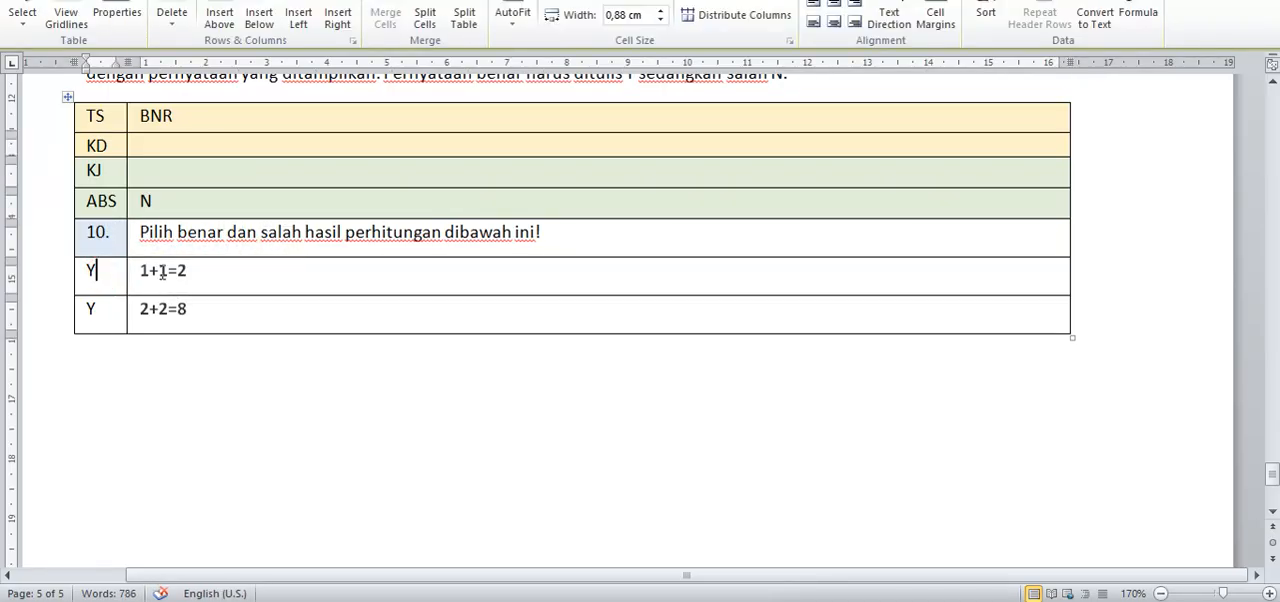
pyautogui.doubleClick(92, 272)
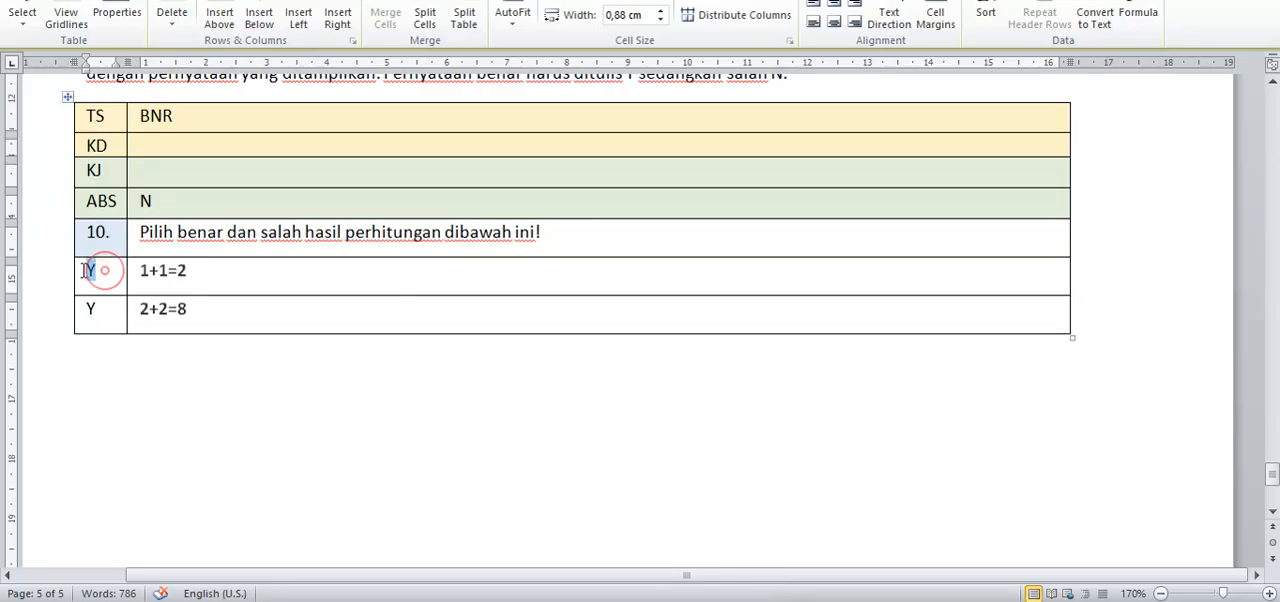
pyautogui.click(188, 308)
pyautogui.click(99, 309)
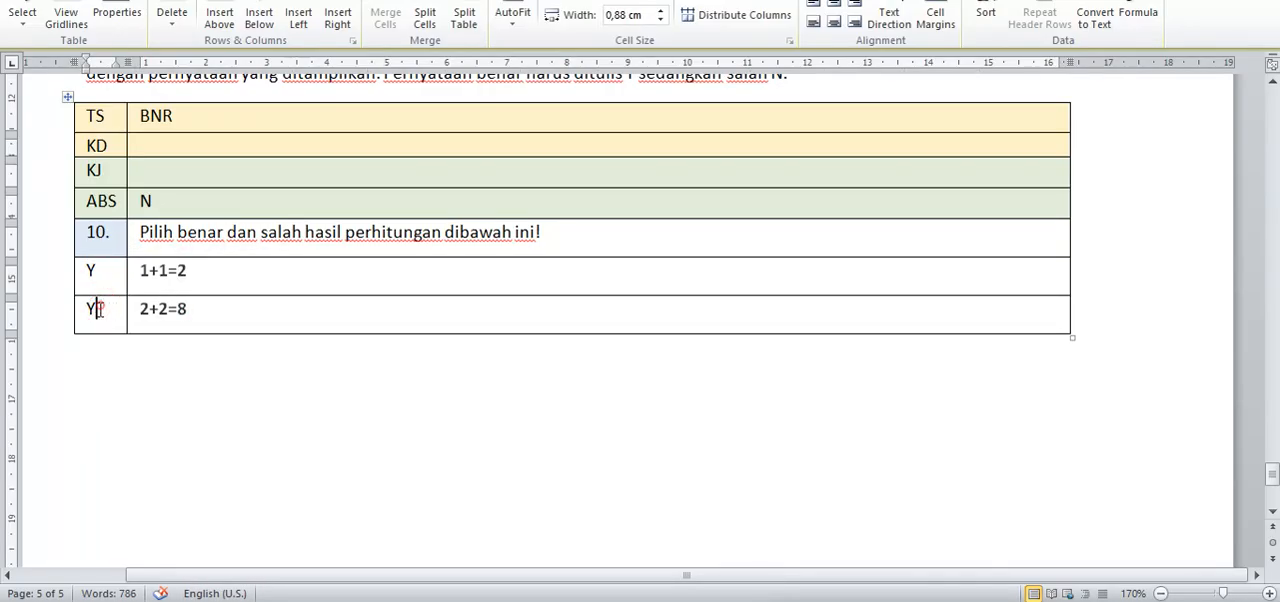
pyautogui.press('BackSpace')
pyautogui.write('N')
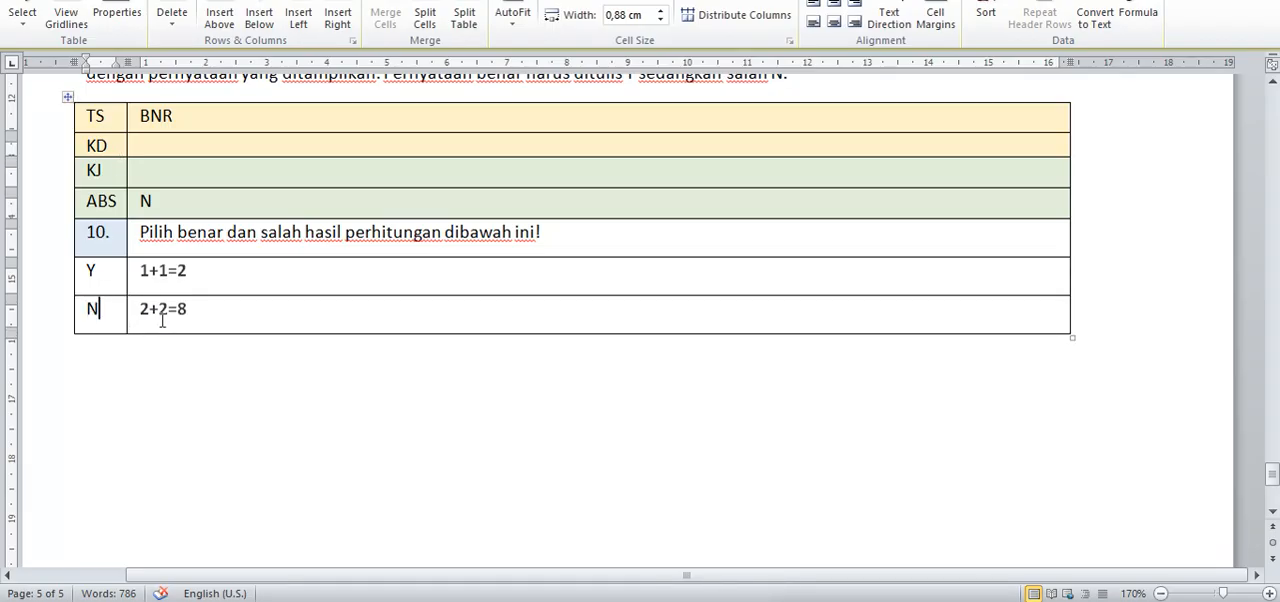
# Step: Duplicate the entire BNR question 10 table directly below the original
pyautogui.scroll(2, 145, 226)
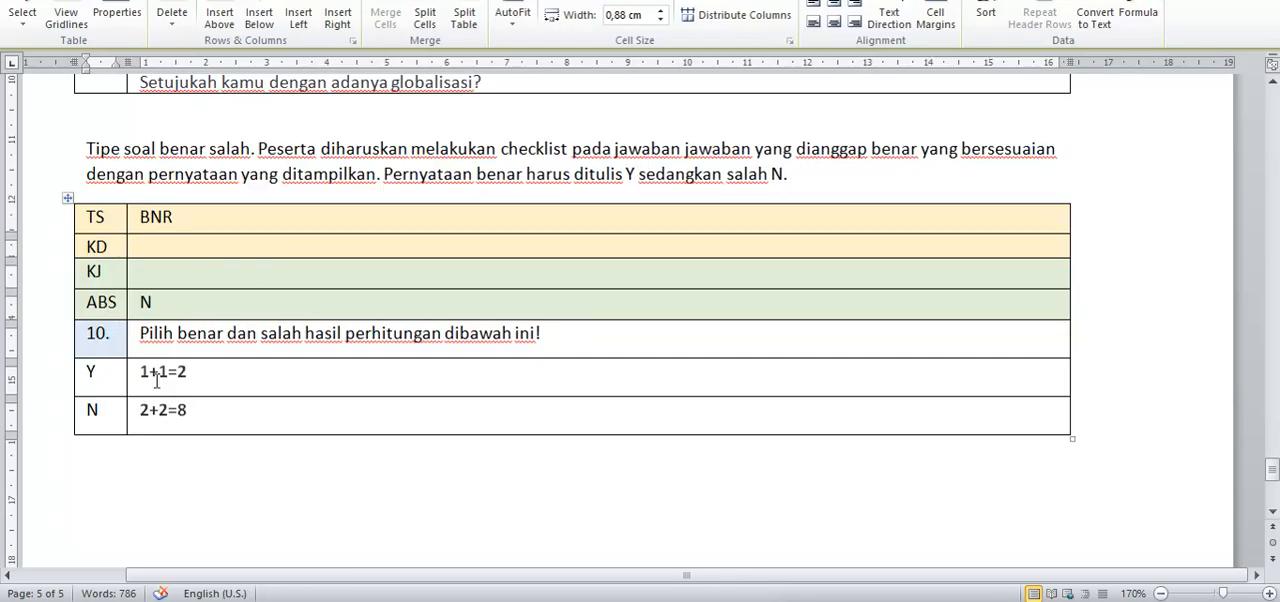
pyautogui.click(67, 197)
pyautogui.hotkey('ctrl', 'c')
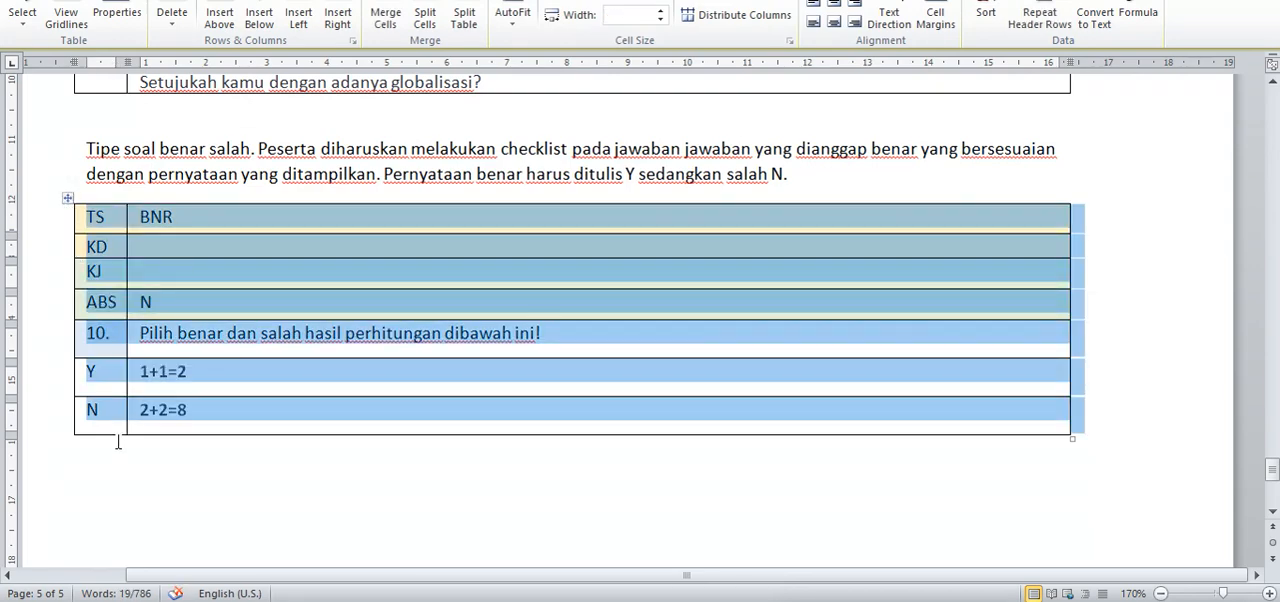
pyautogui.click(116, 444)
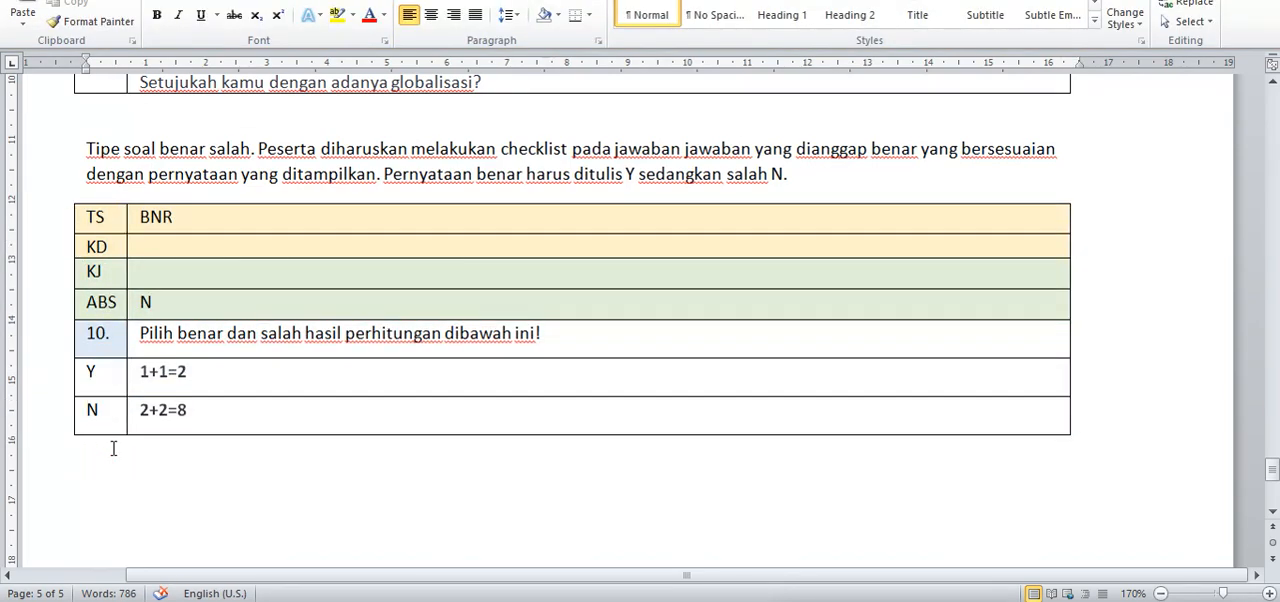
pyautogui.hotkey('ctrl', 'v')
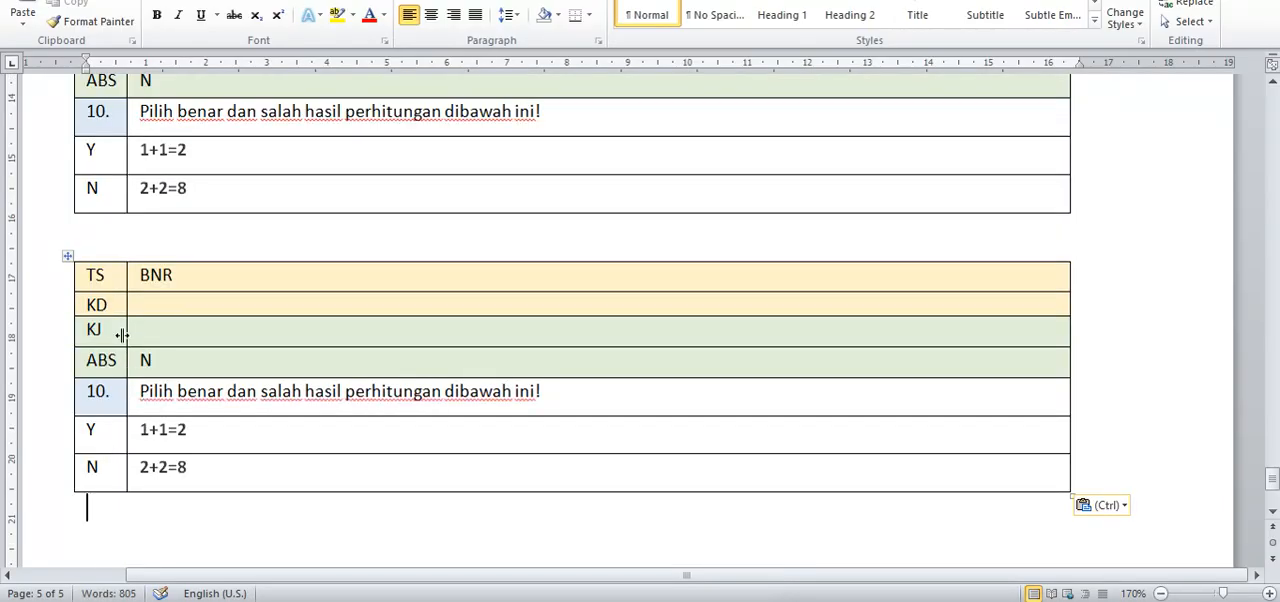
# Step: Compare the duplicated BNR question 10 table with the original and check the template sections above it
pyautogui.click(67, 261)
pyautogui.scroll(2, 120, 303)
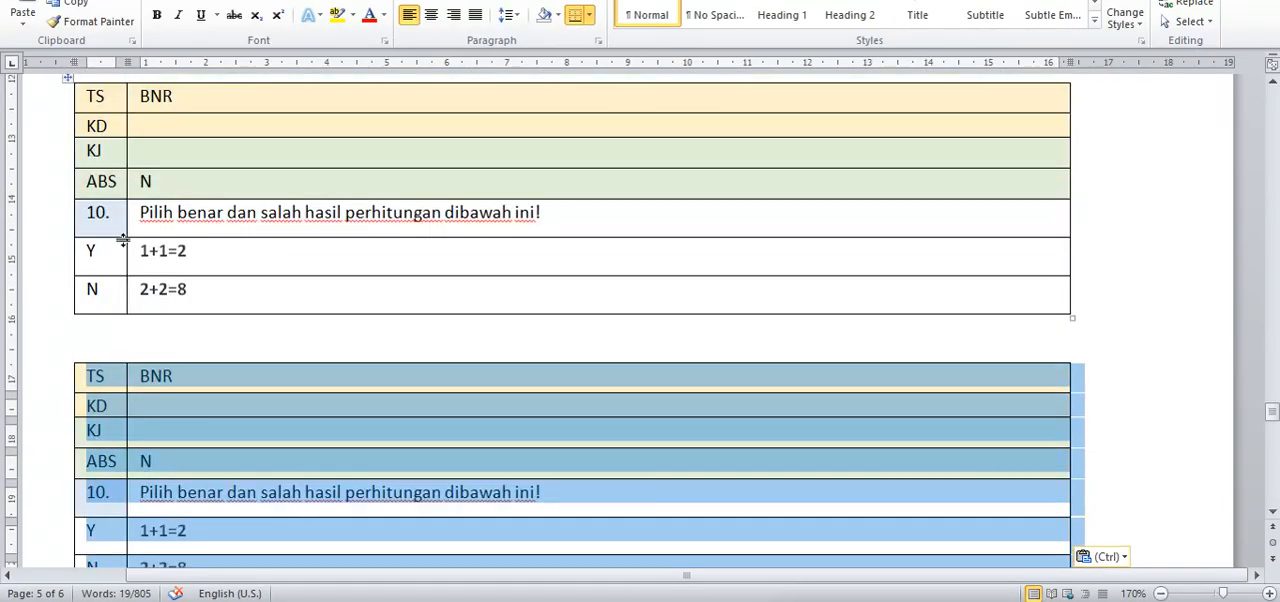
pyautogui.scroll(-2, 110, 450)
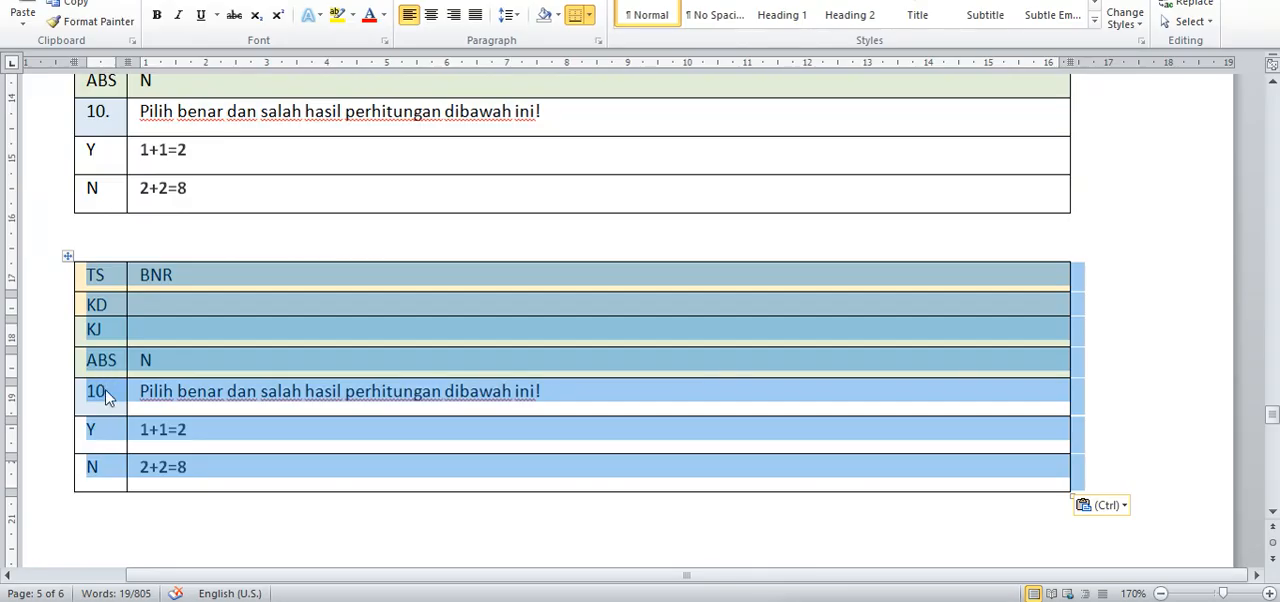
pyautogui.click(106, 392)
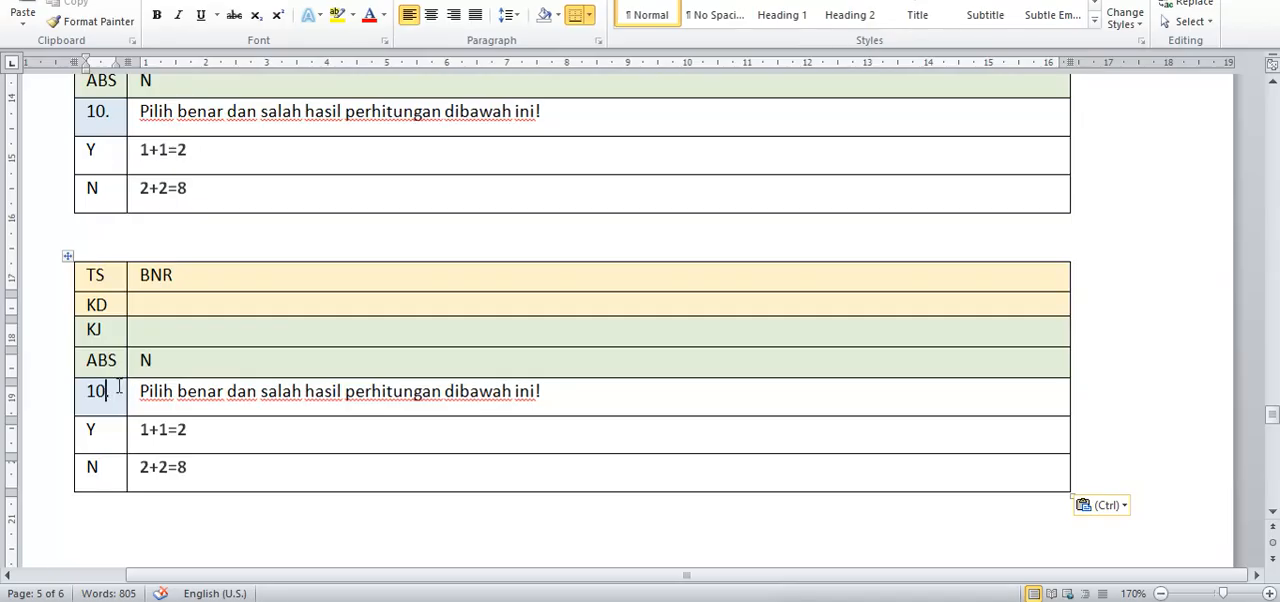
pyautogui.scroll(15, 118, 385)
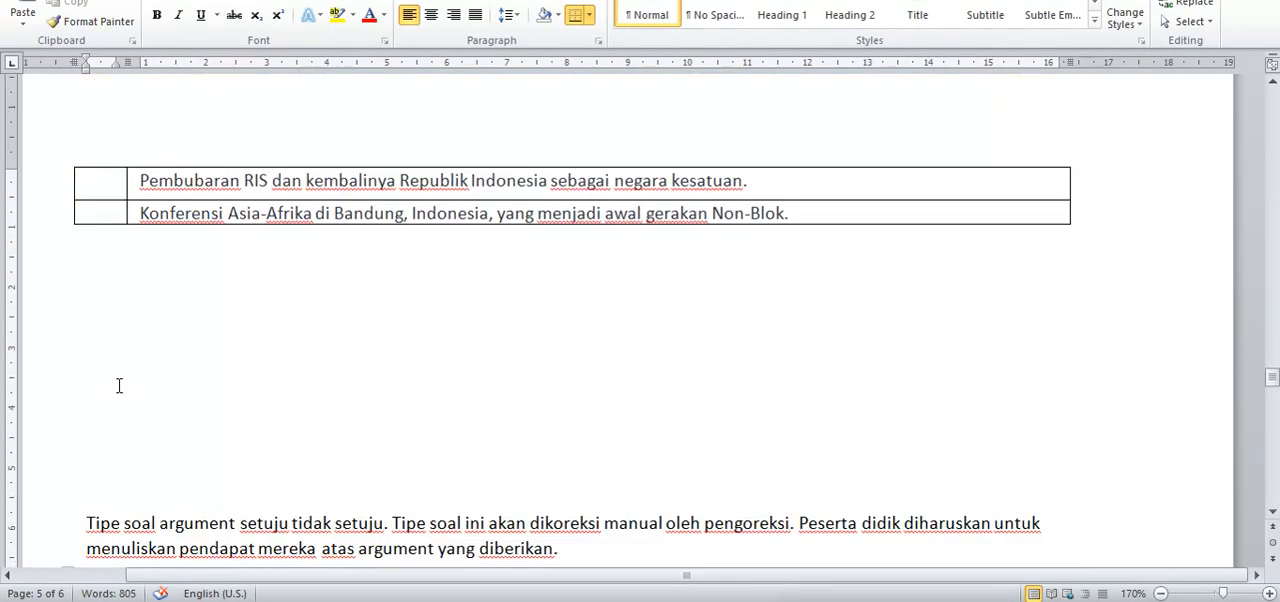
pyautogui.scroll(-15, 118, 385)
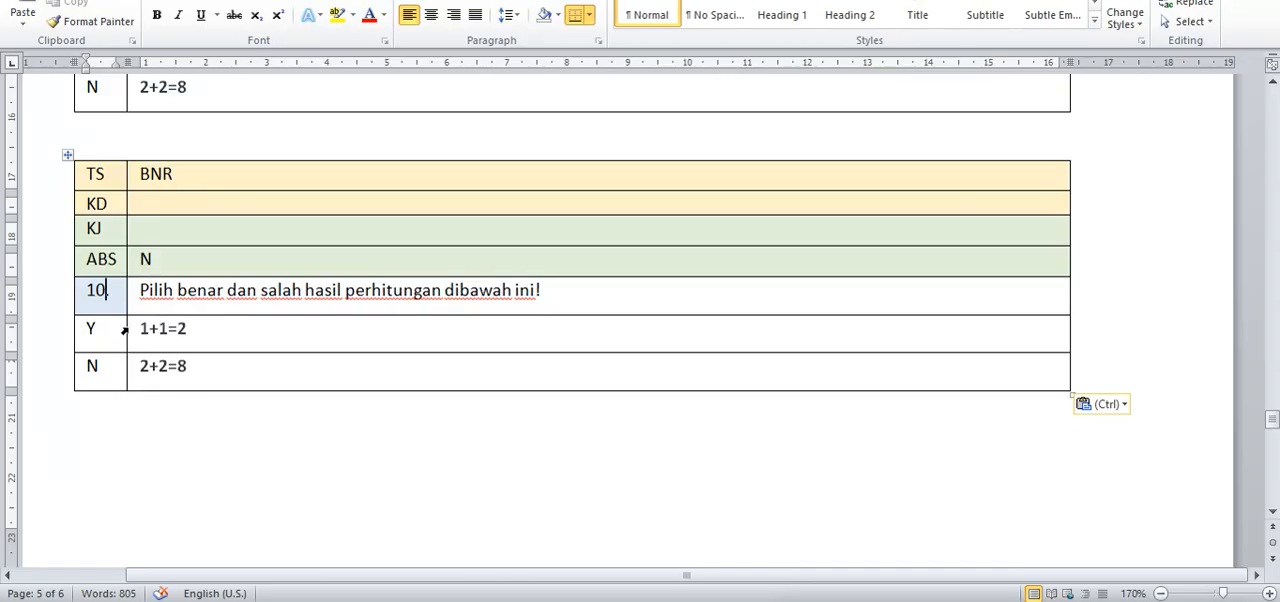
pyautogui.scroll(-6, 126, 324)
pyautogui.scroll(7, 127, 322)
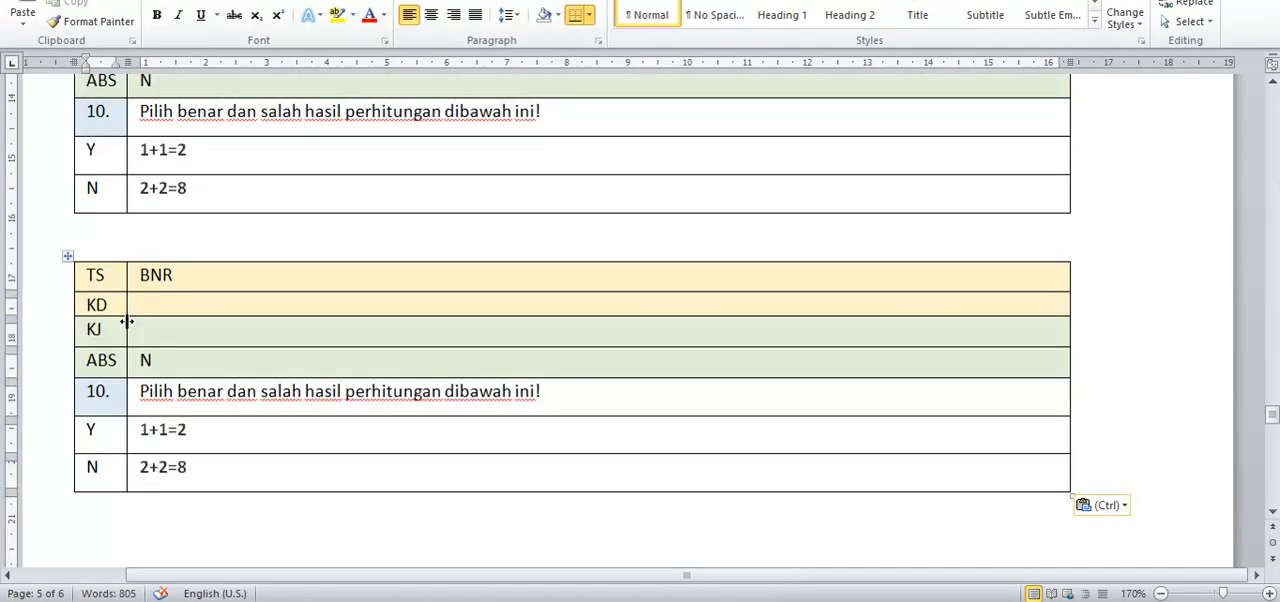
pyautogui.hotkey('ctrl', 'z')
pyautogui.scroll(2, 128, 323)
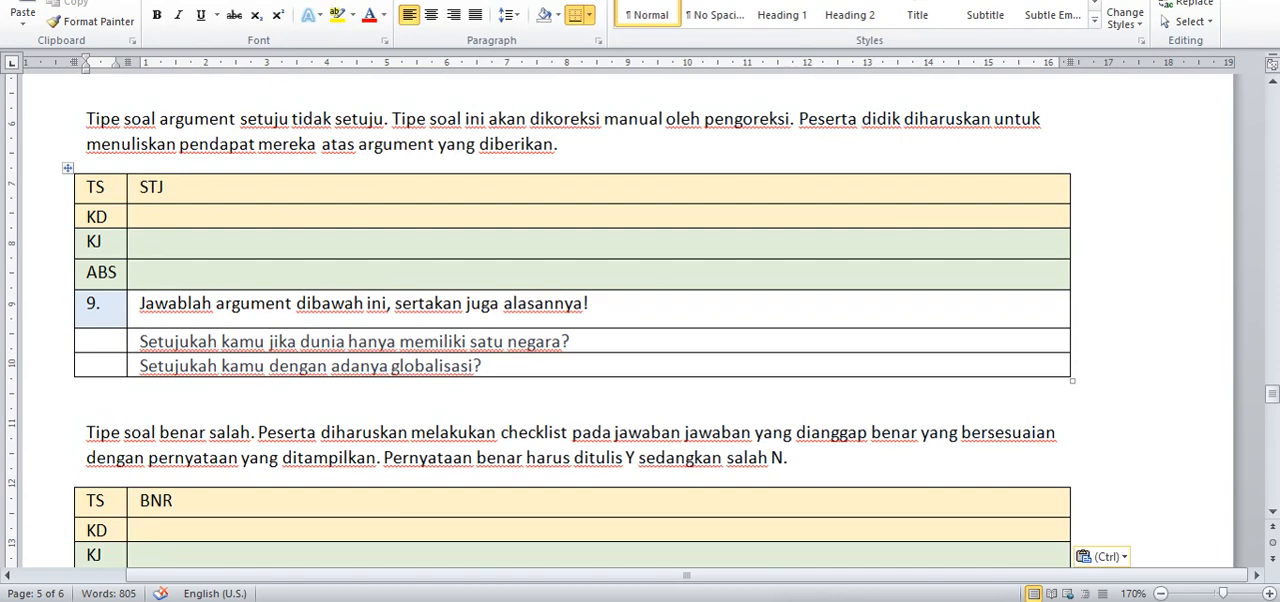
pyautogui.hotkey('alt', 'f')
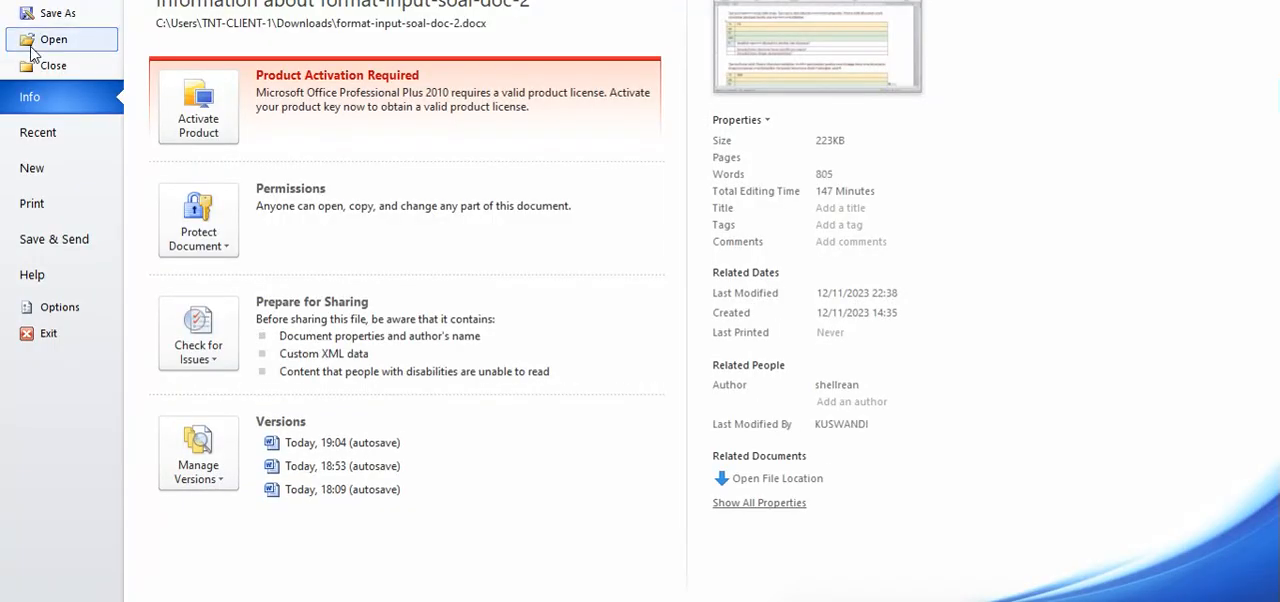
pyautogui.click(51, 9)
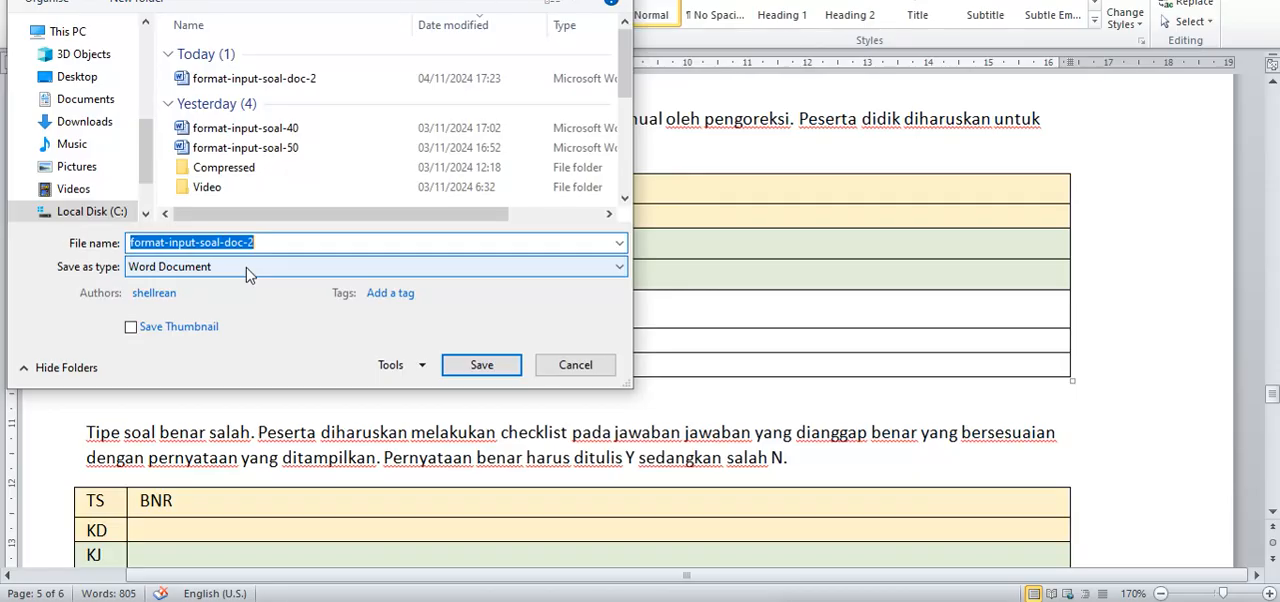
pyautogui.click(249, 268)
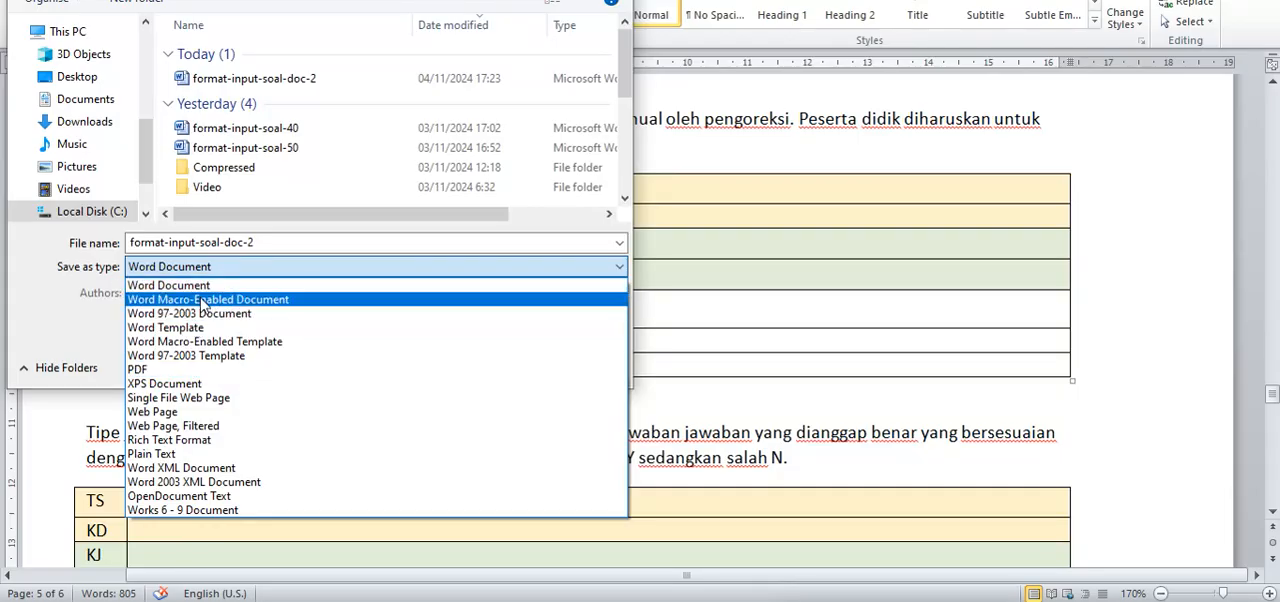
pyautogui.click(213, 418)
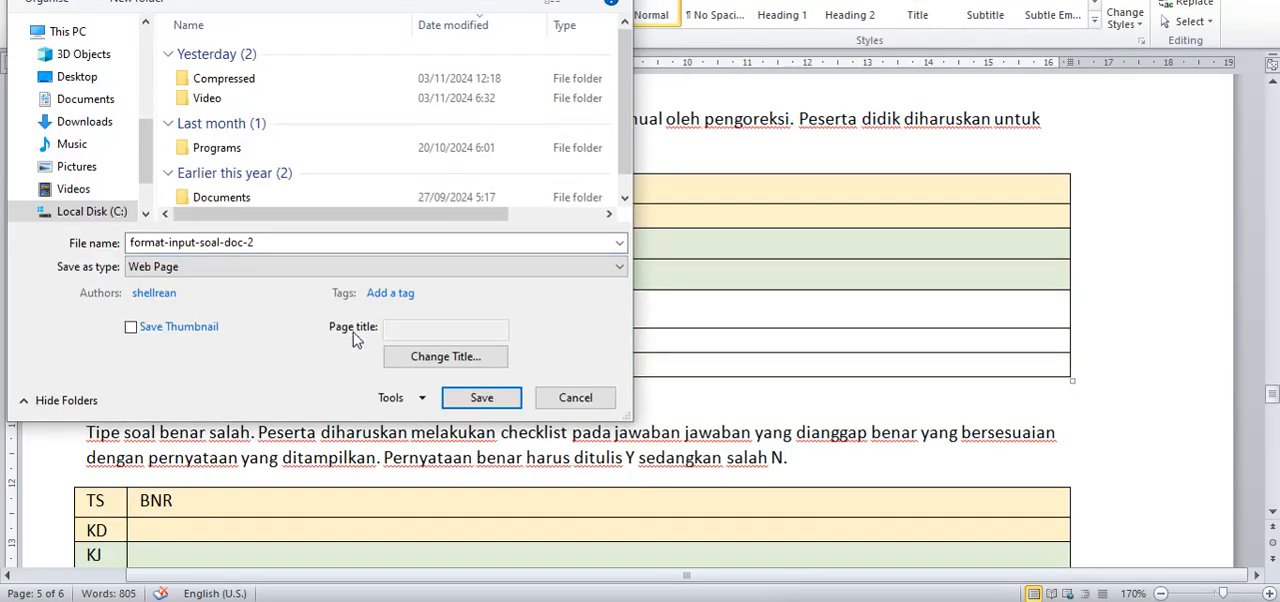
pyautogui.scroll(-1, 270, 175)
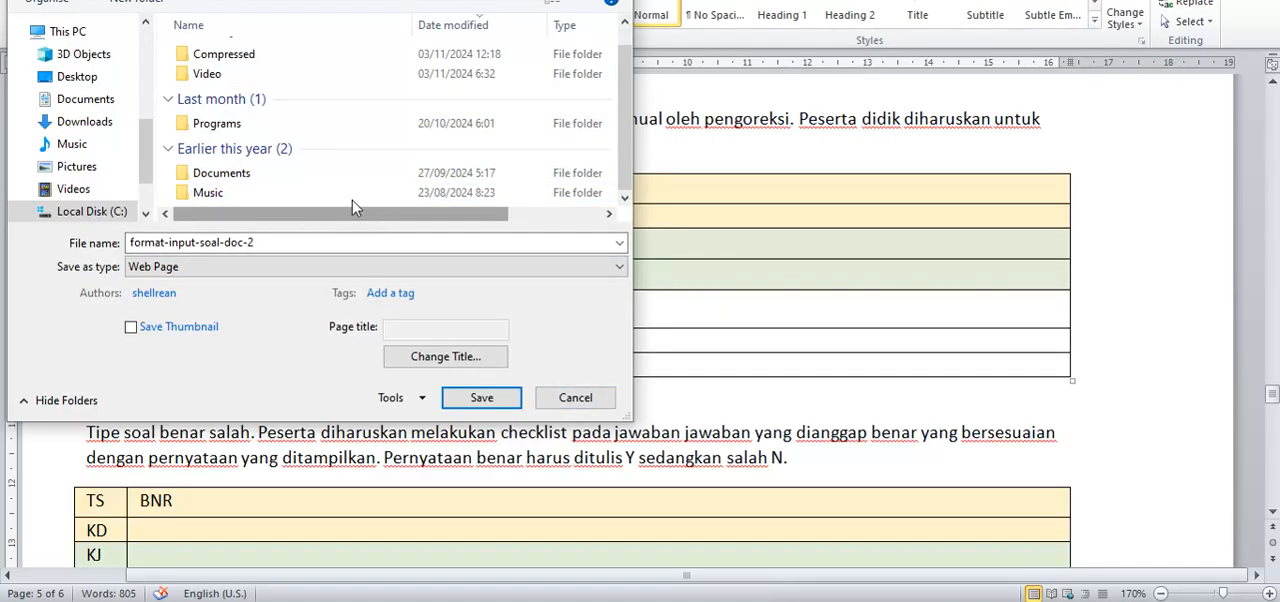
pyautogui.click(575, 398)
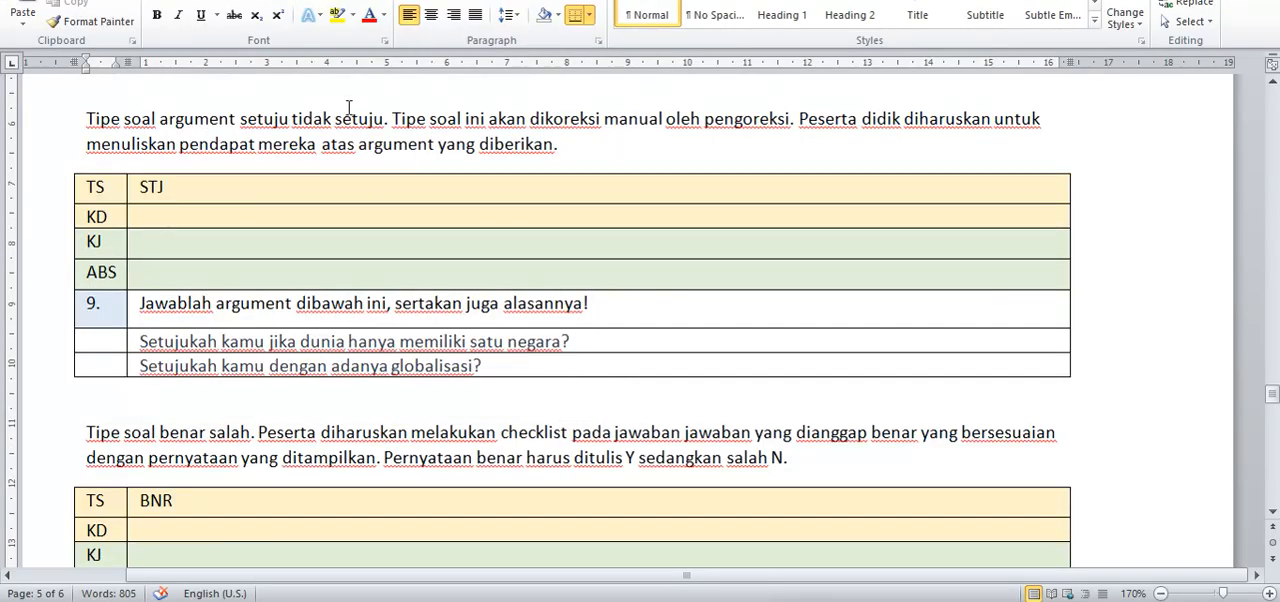
# Step: Look through the template's question tables and question type list, and switch to the SASIF24 question bank in the browser
pyautogui.scroll(-3, 461, 238)
pyautogui.scroll(-8, 429, 333)
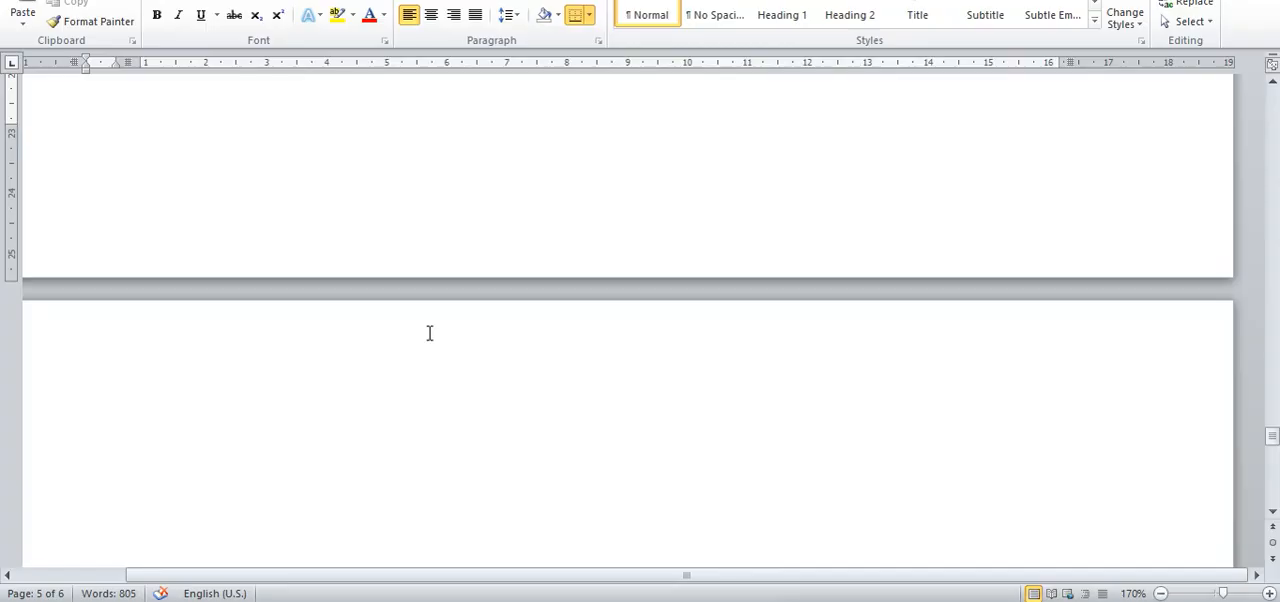
pyautogui.scroll(-5, 429, 333)
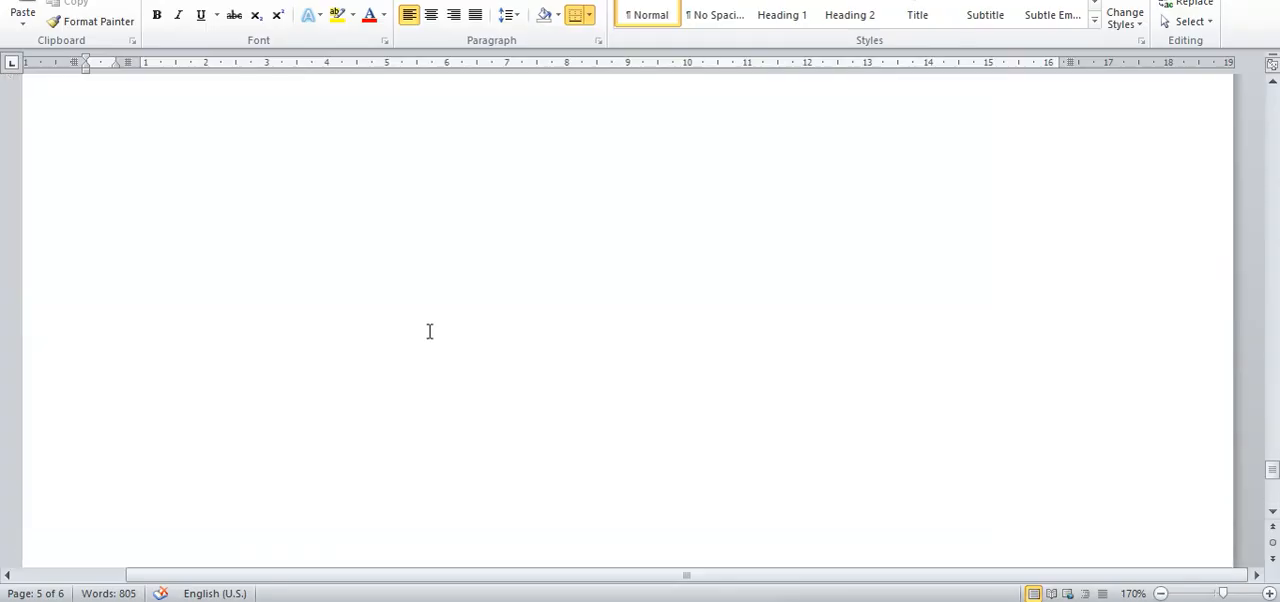
pyautogui.scroll(10, 429, 331)
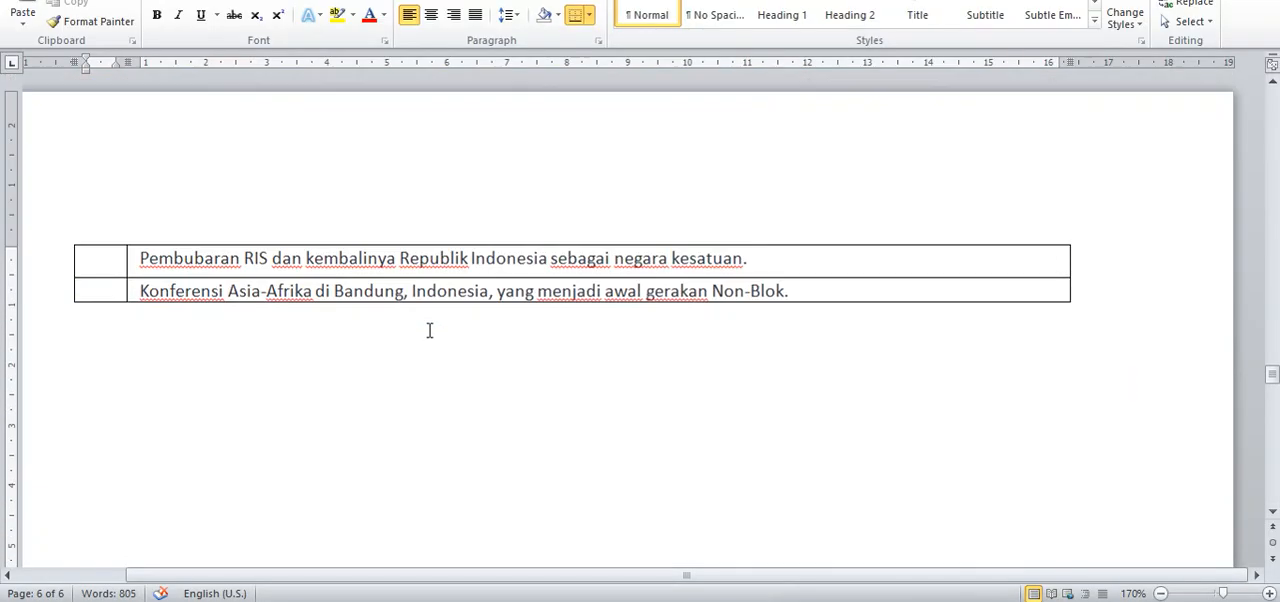
pyautogui.scroll(-6, 427, 328)
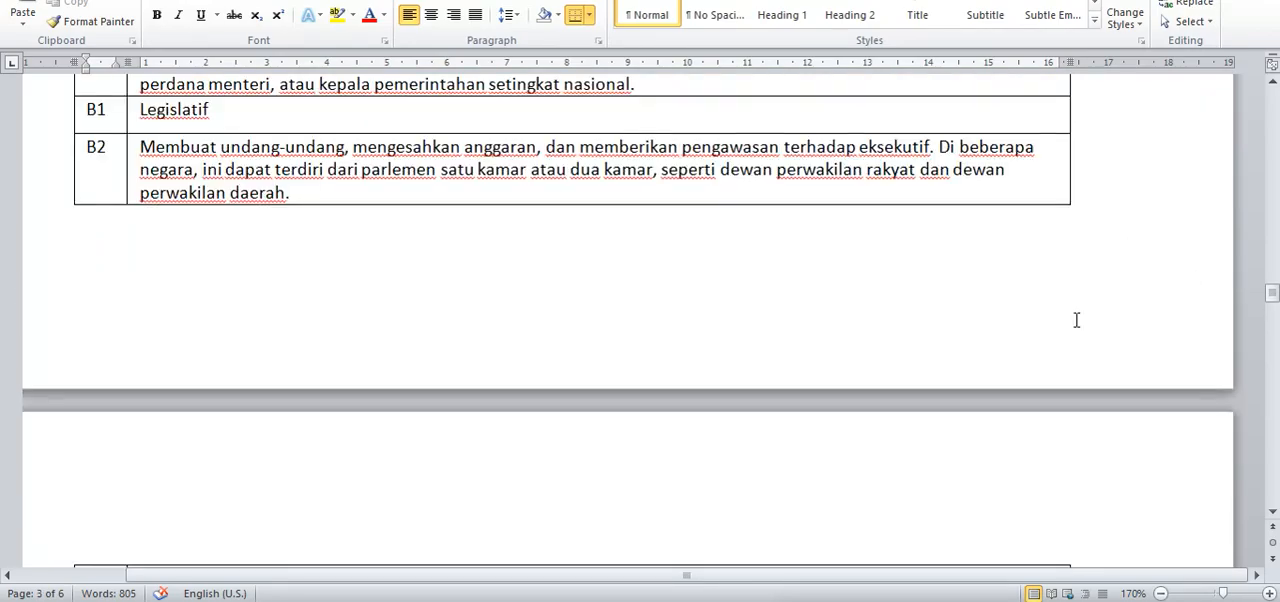
pyautogui.scroll(20, 895, 285)
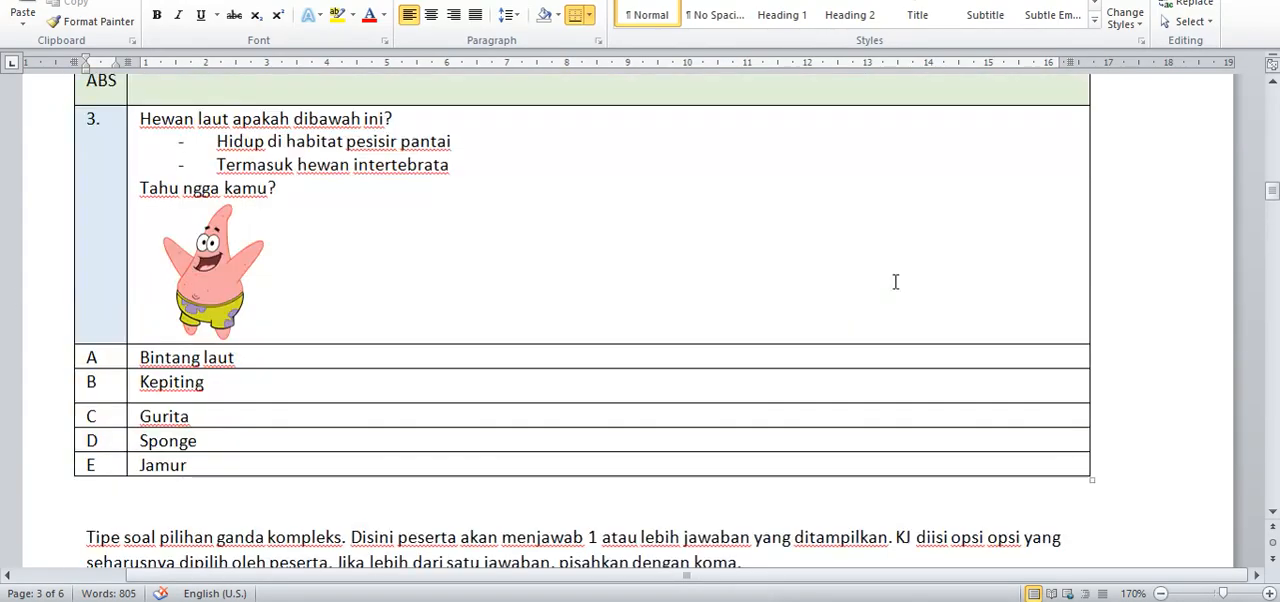
pyautogui.scroll(20, 895, 282)
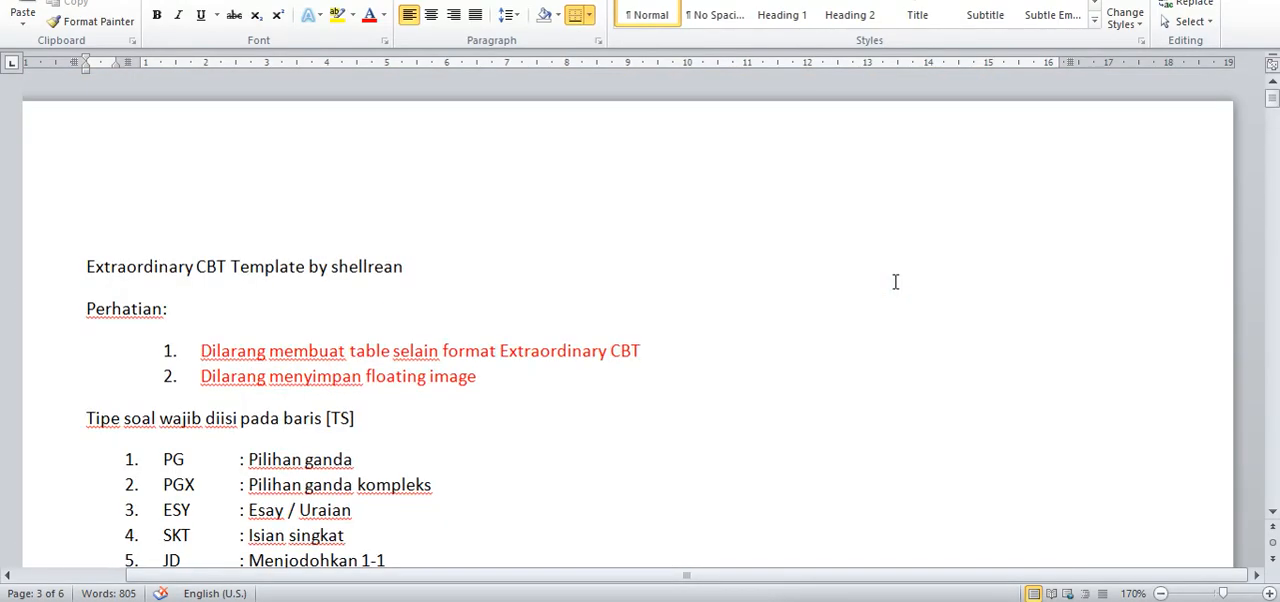
pyautogui.scroll(-5, 895, 282)
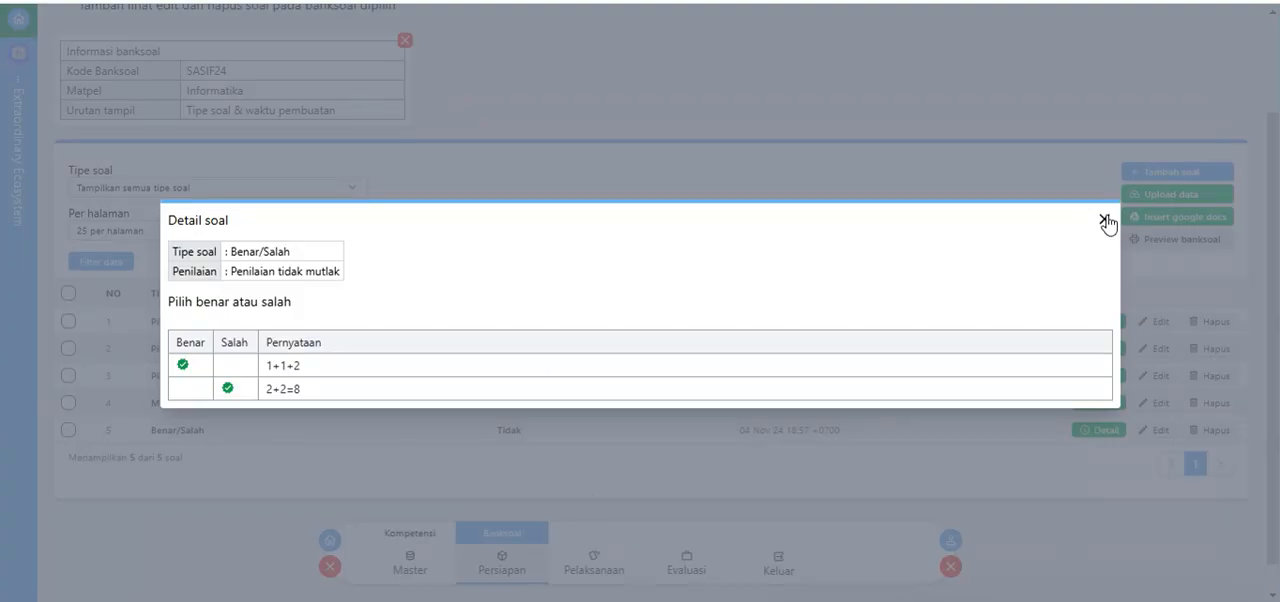
pyautogui.click(1102, 217)
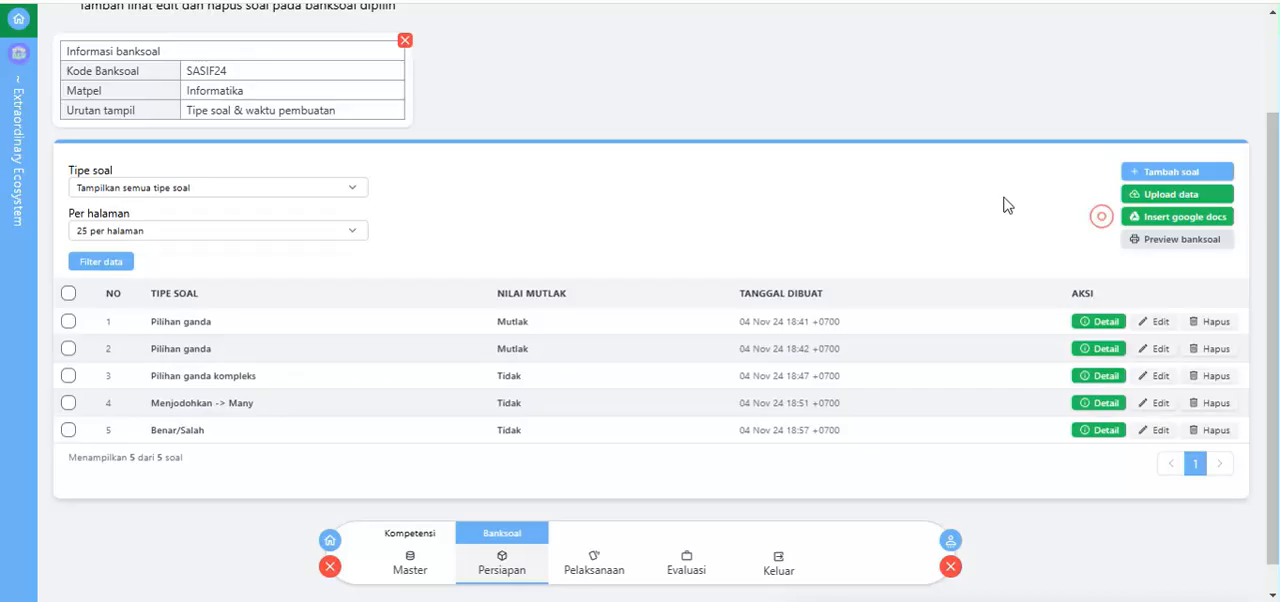